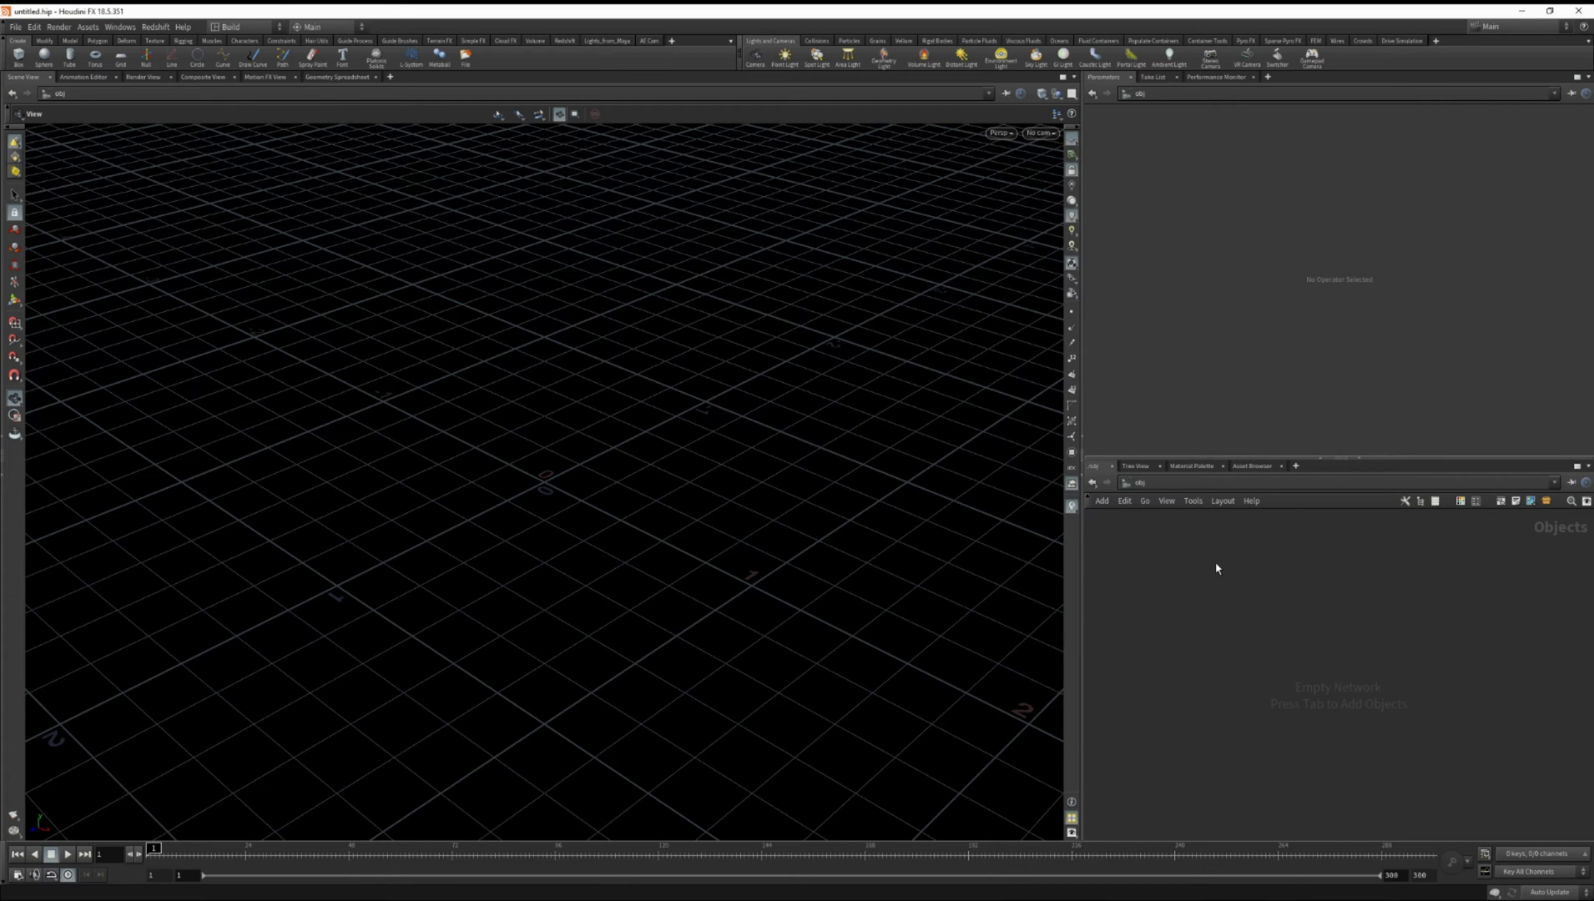
Create a sphere geometry object in the object network and enter it
key(Tab)
text(geo)
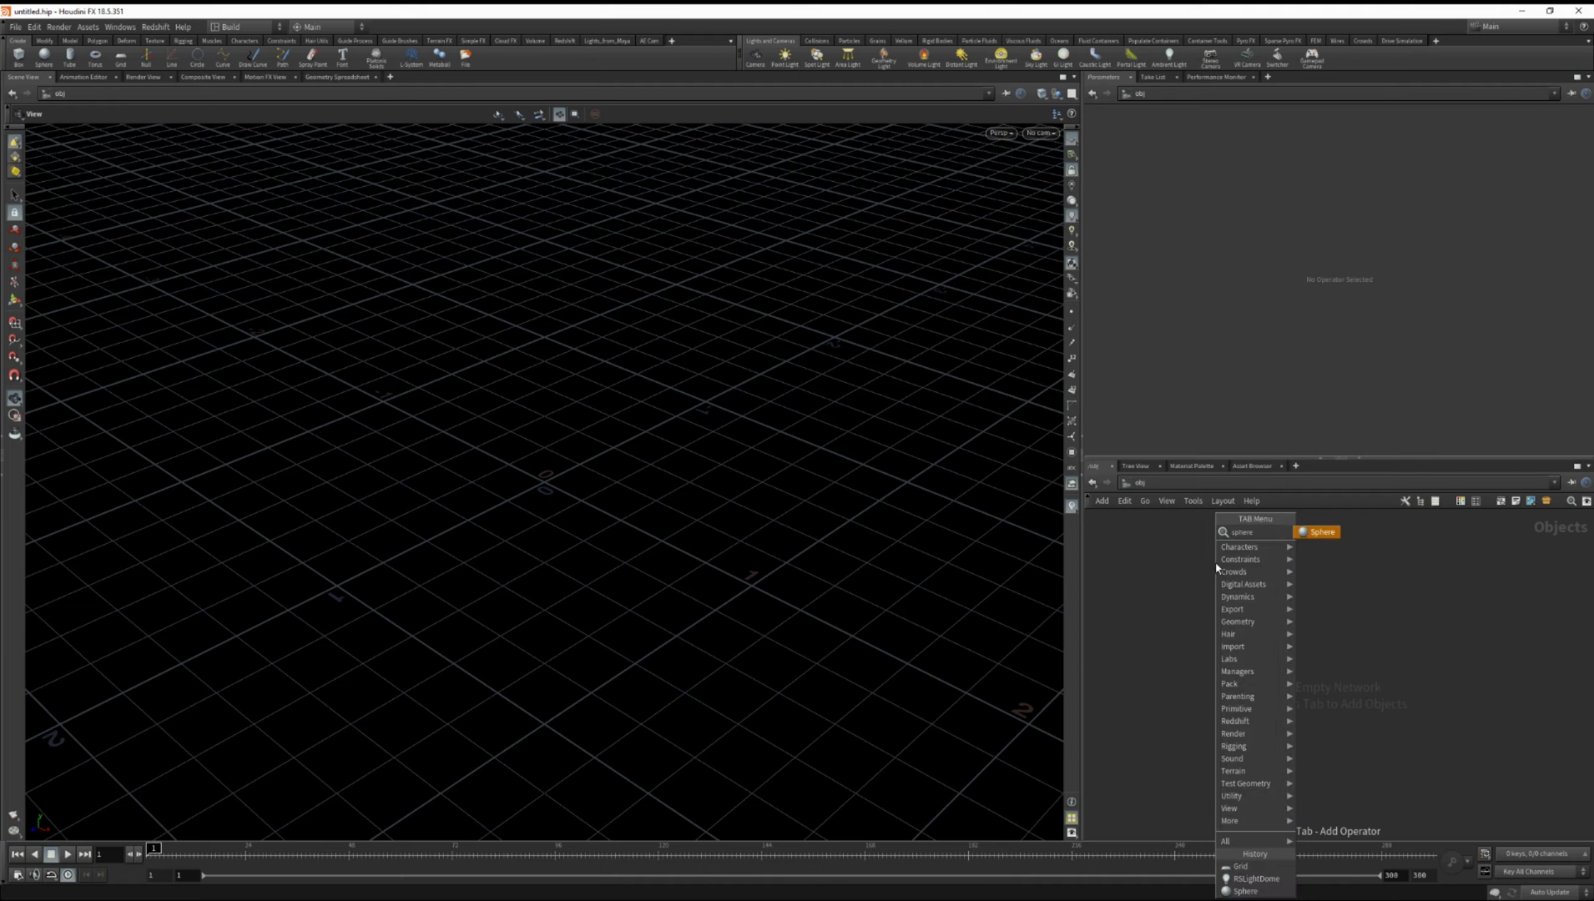
key(Return)
click(1216, 568)
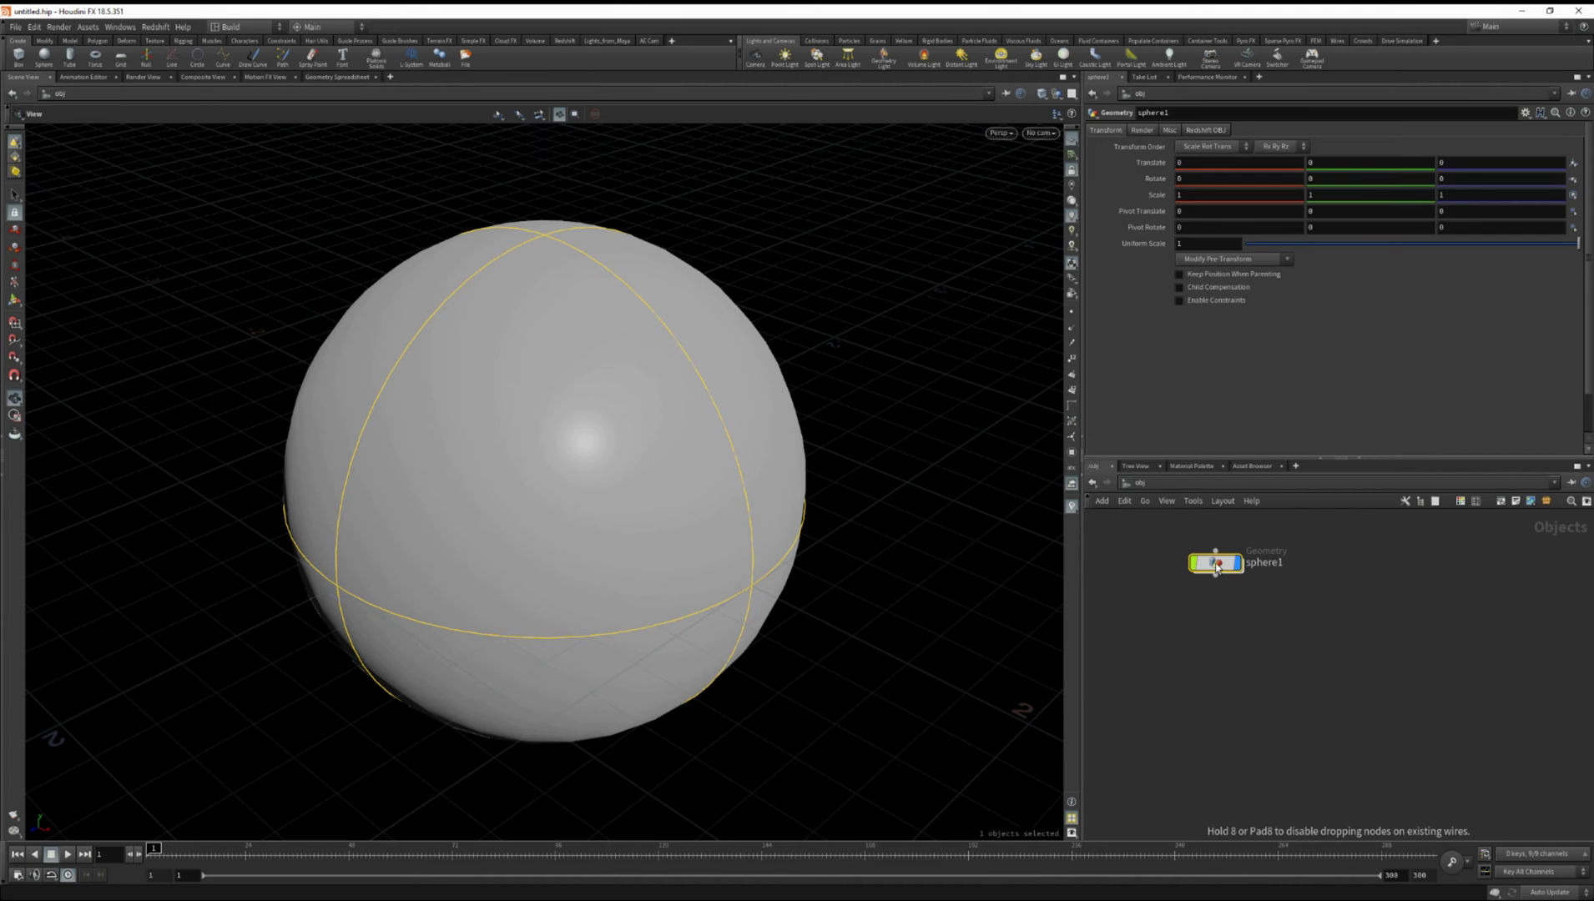
double_click(1212, 559)
scroll(781, 437, down, 5)
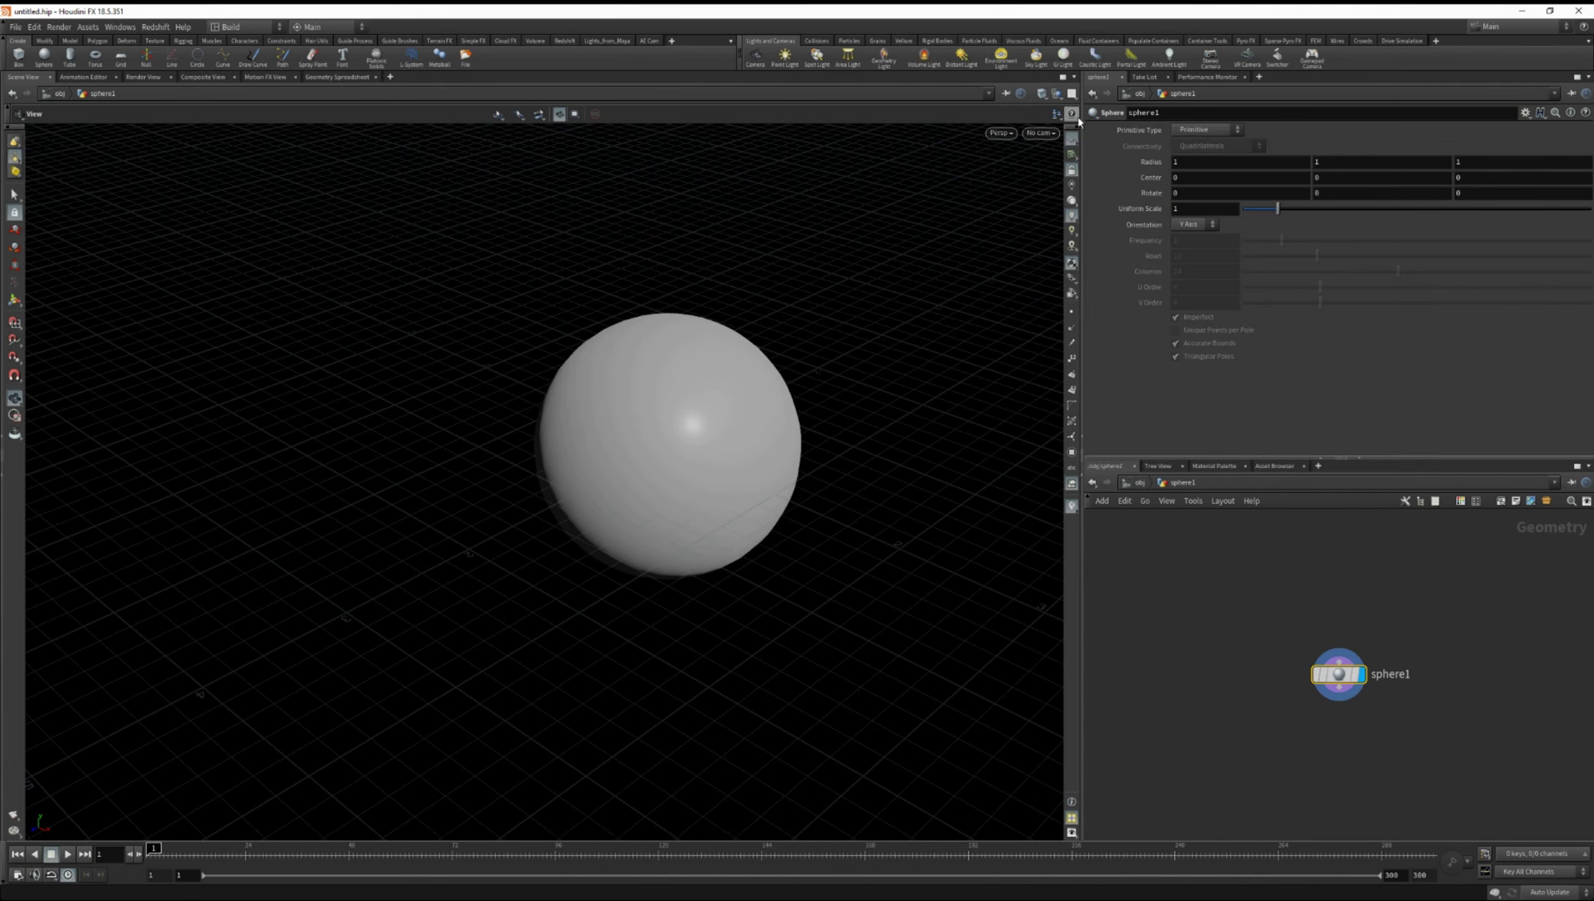
Change the sphere's primitive type to Polygon and raise its frequency to 10
click(1041, 93)
click(1055, 217)
mouse_move(758, 434)
mouse_down()
mouse_move(765, 406)
mouse_move(826, 388)
mouse_up()
click(1204, 132)
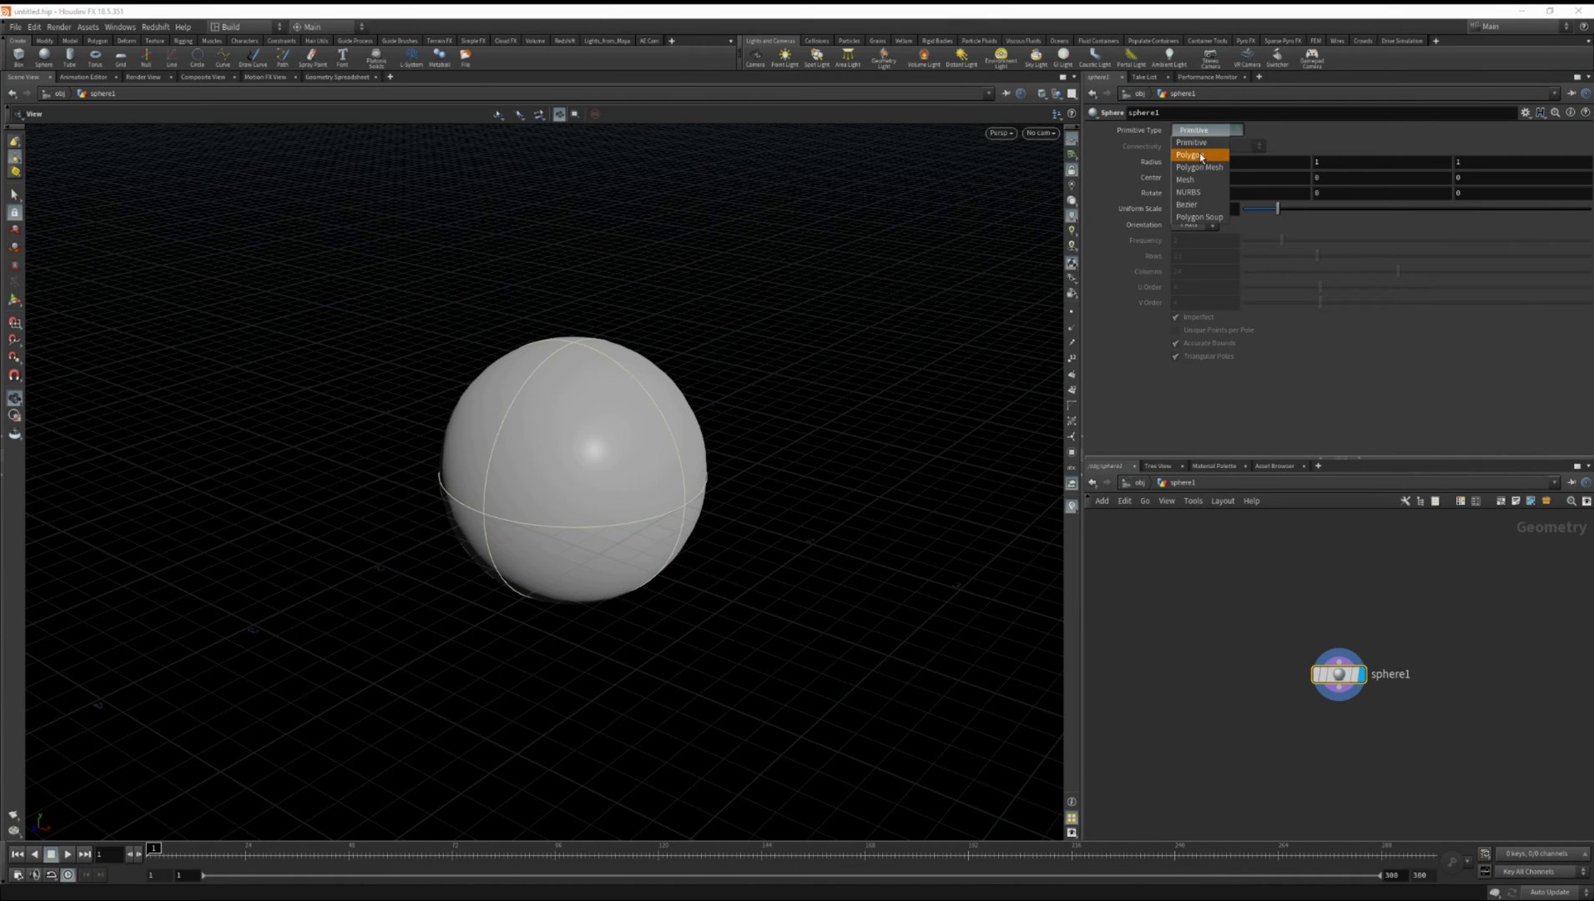
click(1194, 154)
drag(1283, 252, 1590, 242)
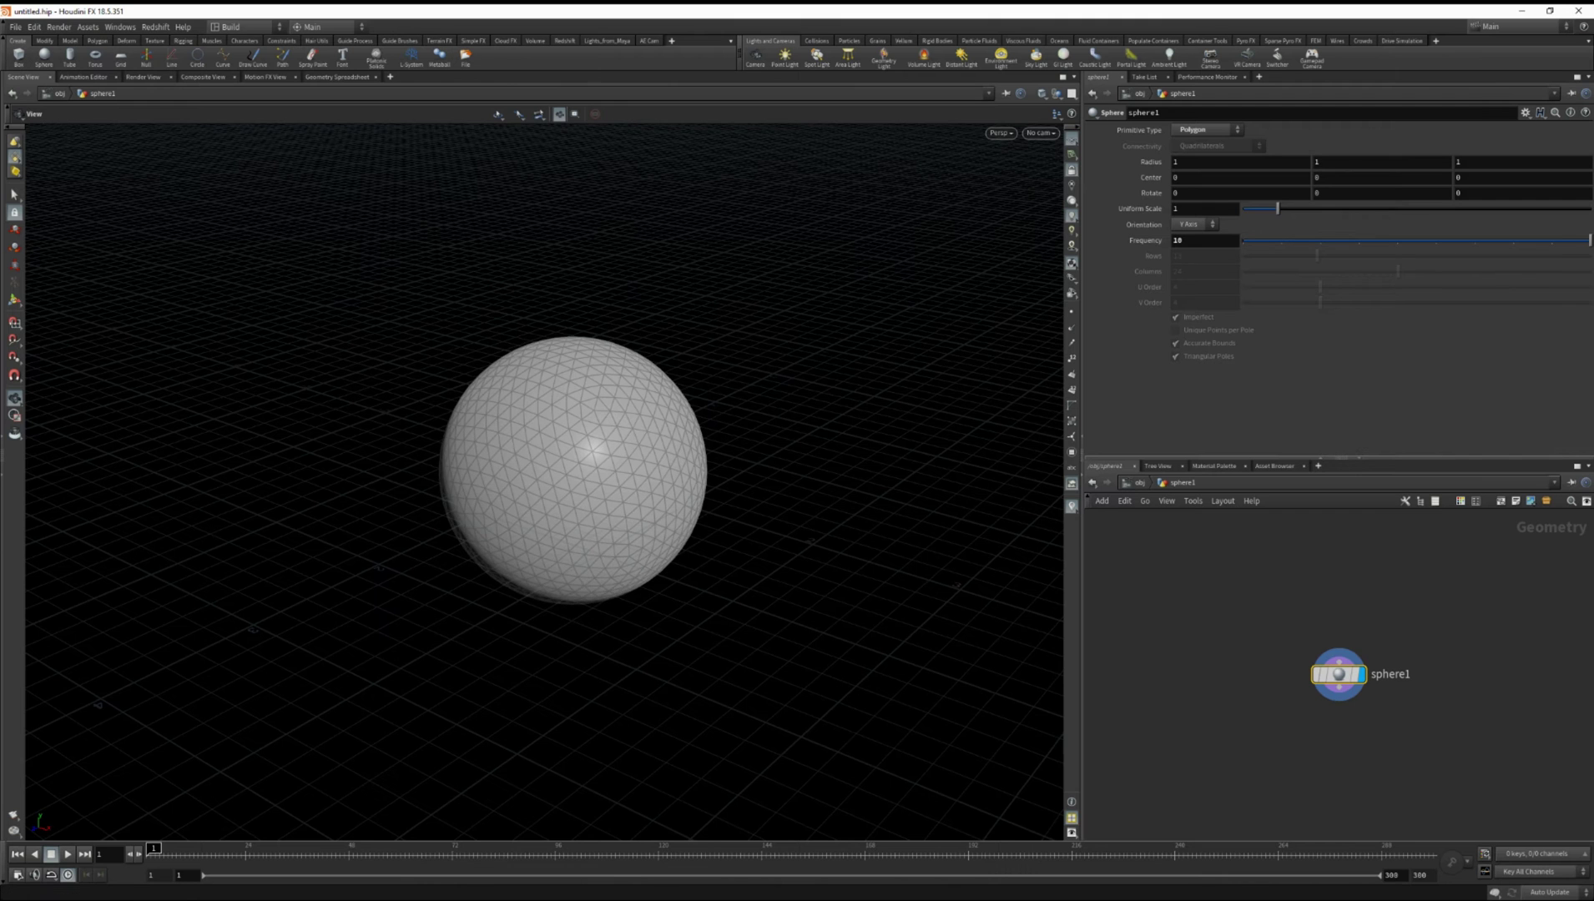
Set the sphere's uniform scale to 0.25
alt+drag(826, 418, 760, 440)
click(1205, 209)
text(0.25)
key(Return)
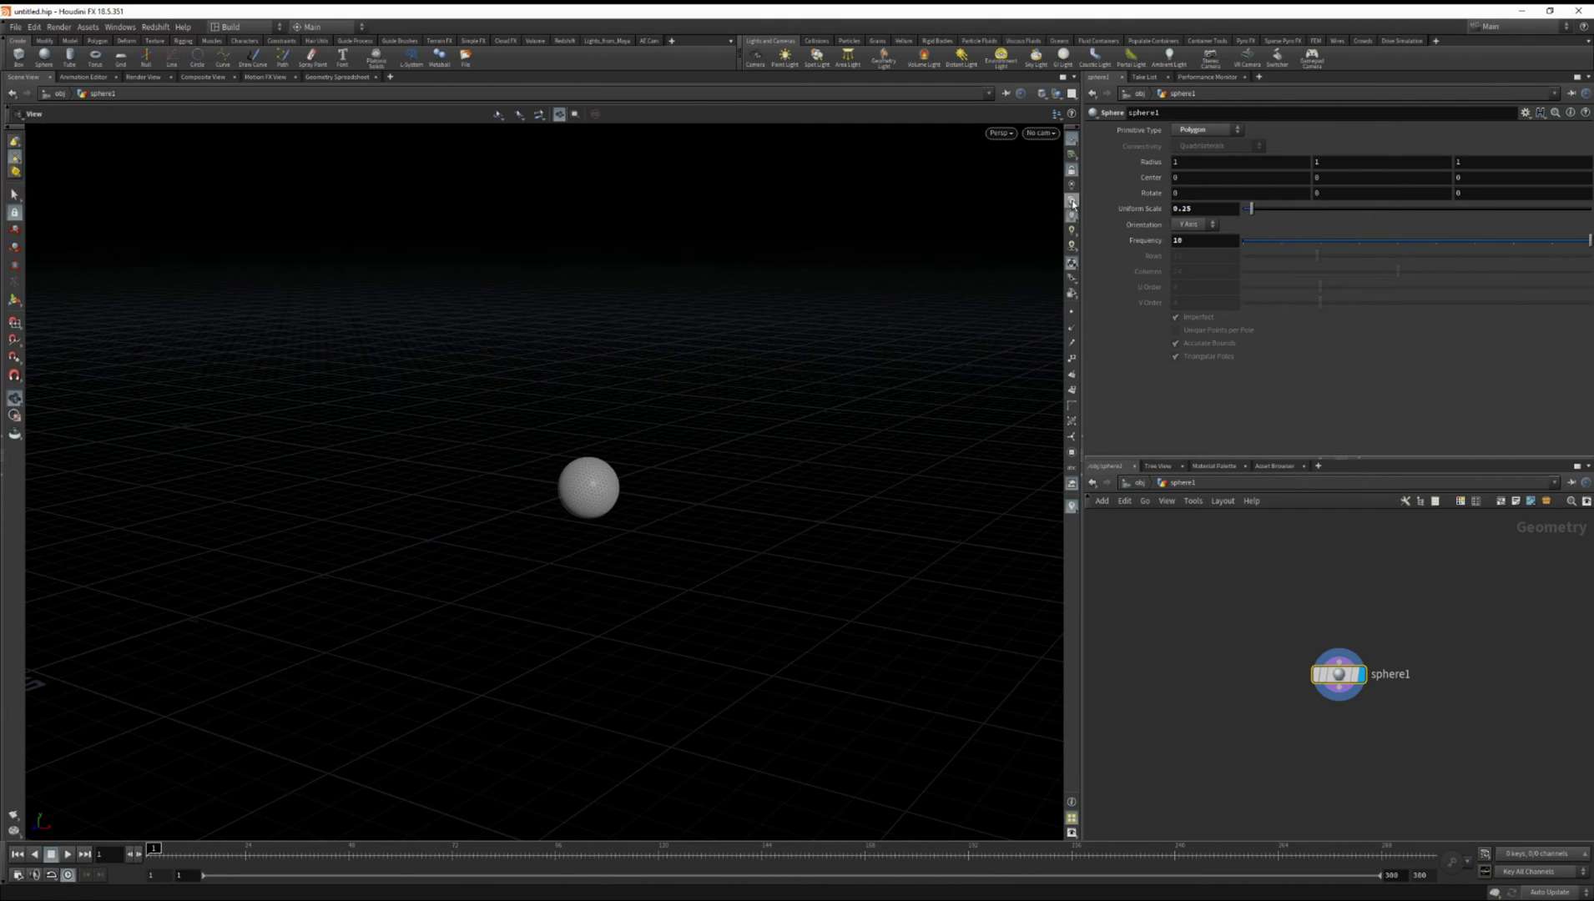
Add a Clip node after the sphere, wire it in and display it to cut the sphere in half
drag(609, 526, 610, 537)
middle_drag(1288, 659, 1228, 574)
key(Tab)
text(cl)
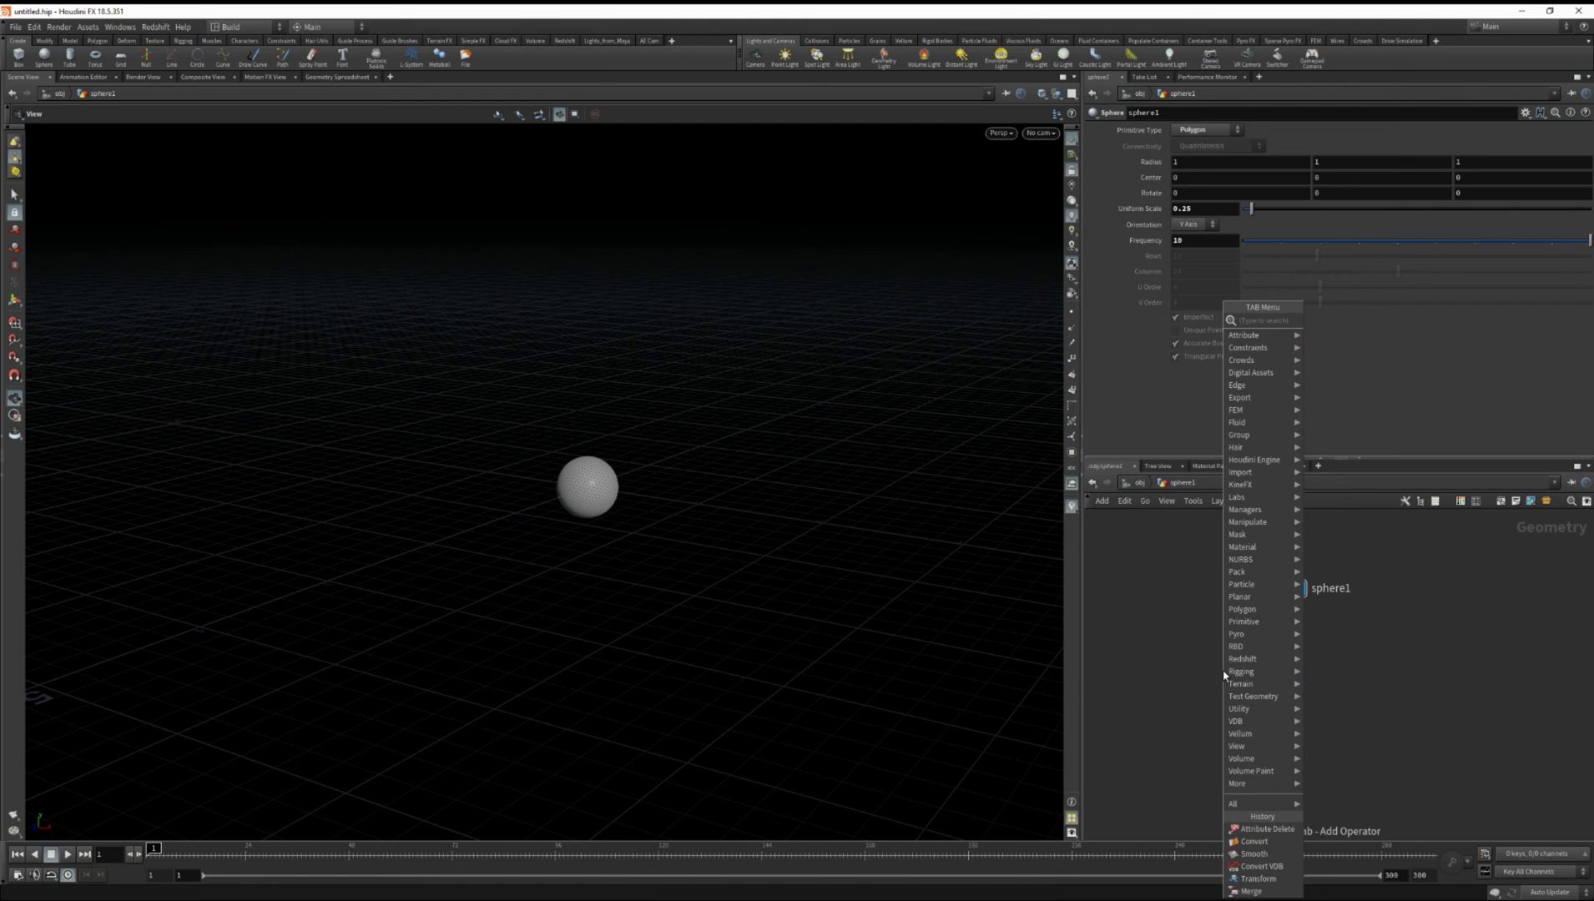
key(Return)
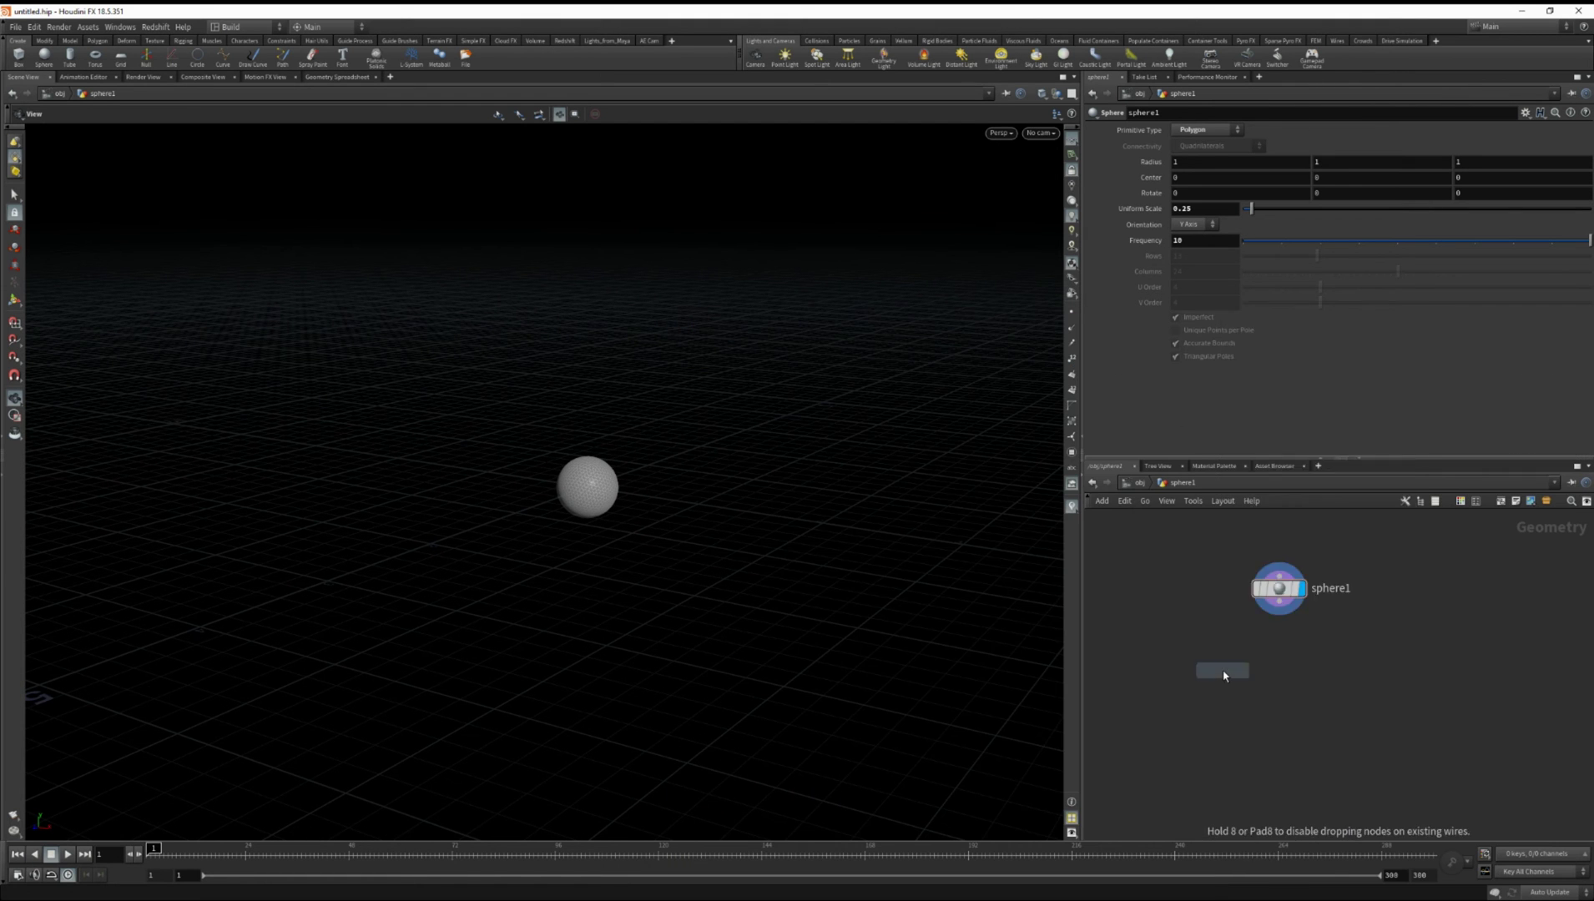
click(1223, 670)
drag(1224, 678, 1281, 648)
Inspect the clipped hemisphere and briefly show its point normals
mouse_move(597, 520)
mouse_down()
mouse_move(588, 470)
mouse_move(590, 519)
mouse_up()
right_drag(590, 519, 679, 473)
drag(680, 473, 605, 508)
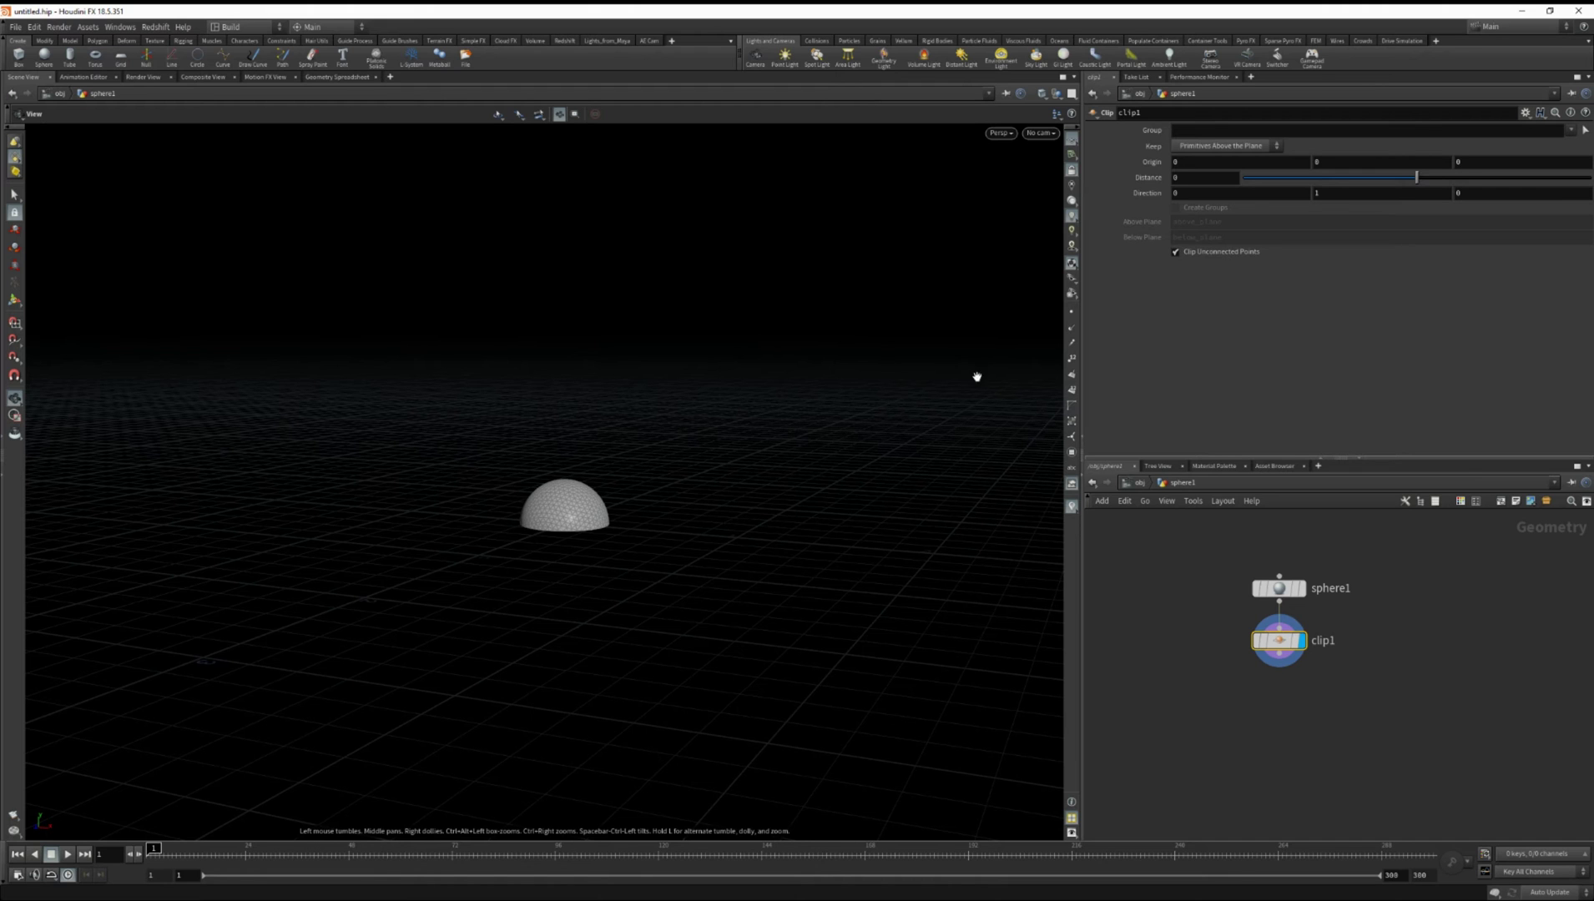
click(1071, 330)
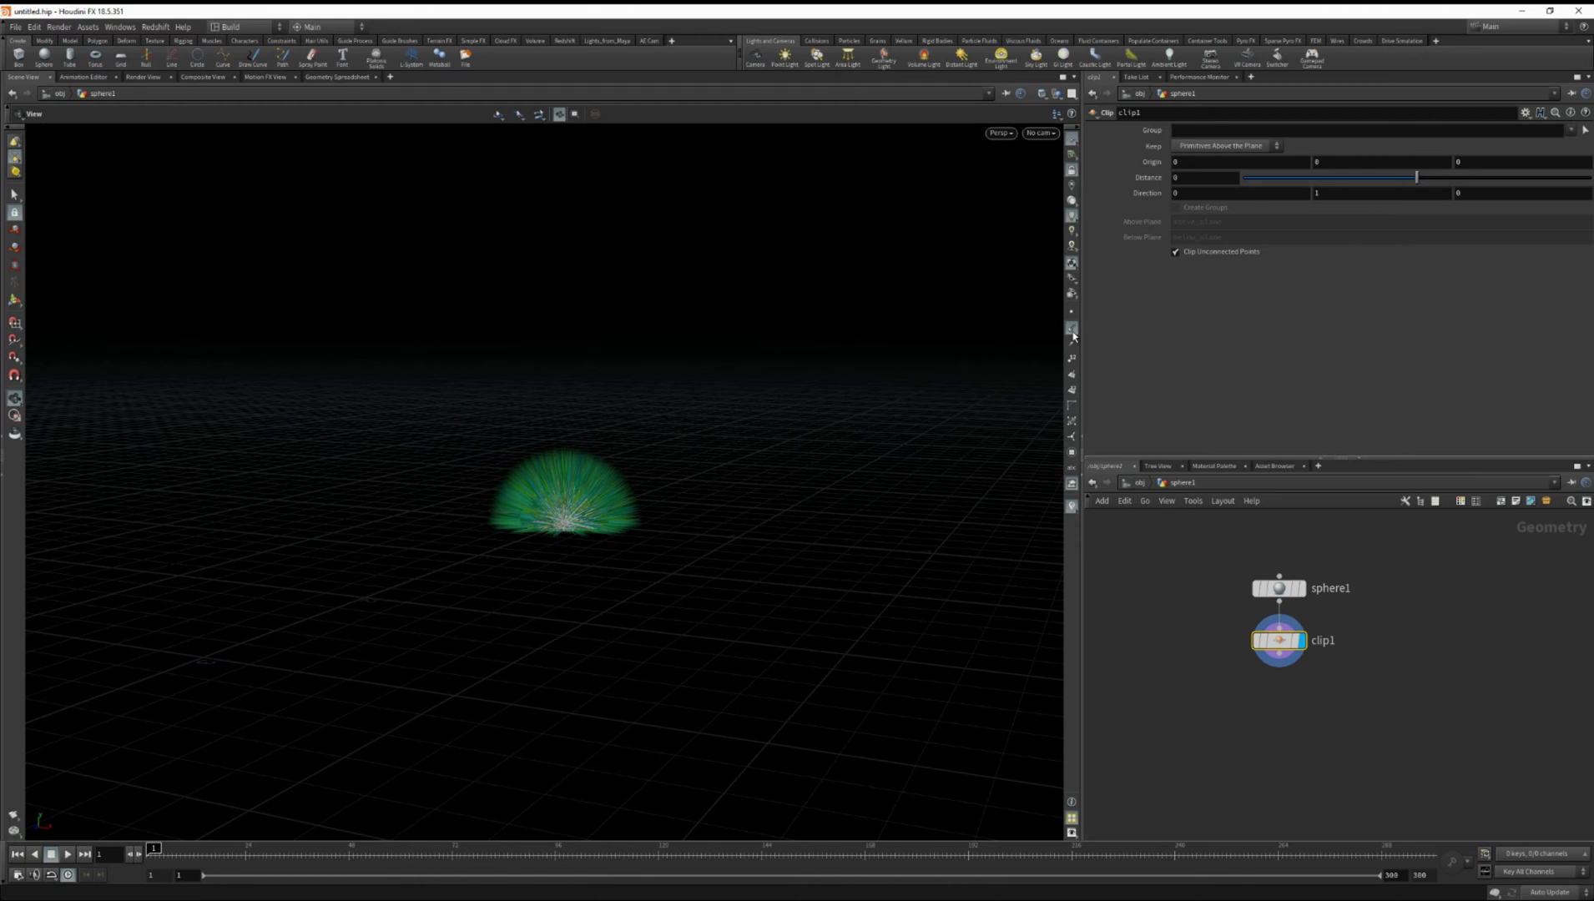
click(1071, 330)
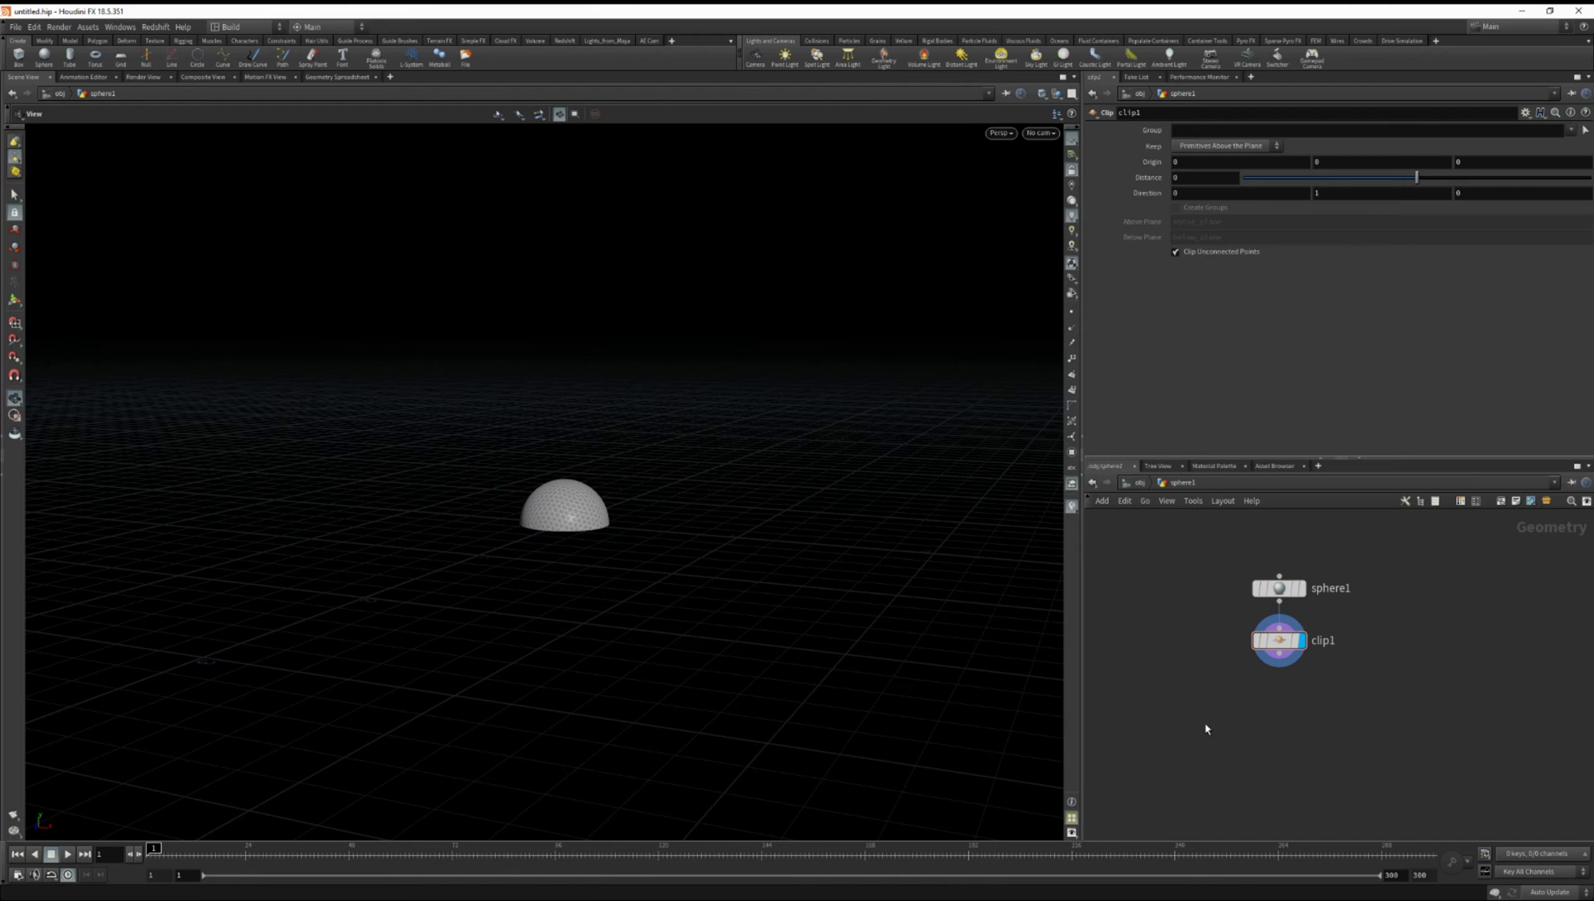
Add an Attribute Wrangle node below the clip node, wired to its output and displayed
key(Tab)
text(wrangl)
key(Return)
click(1203, 723)
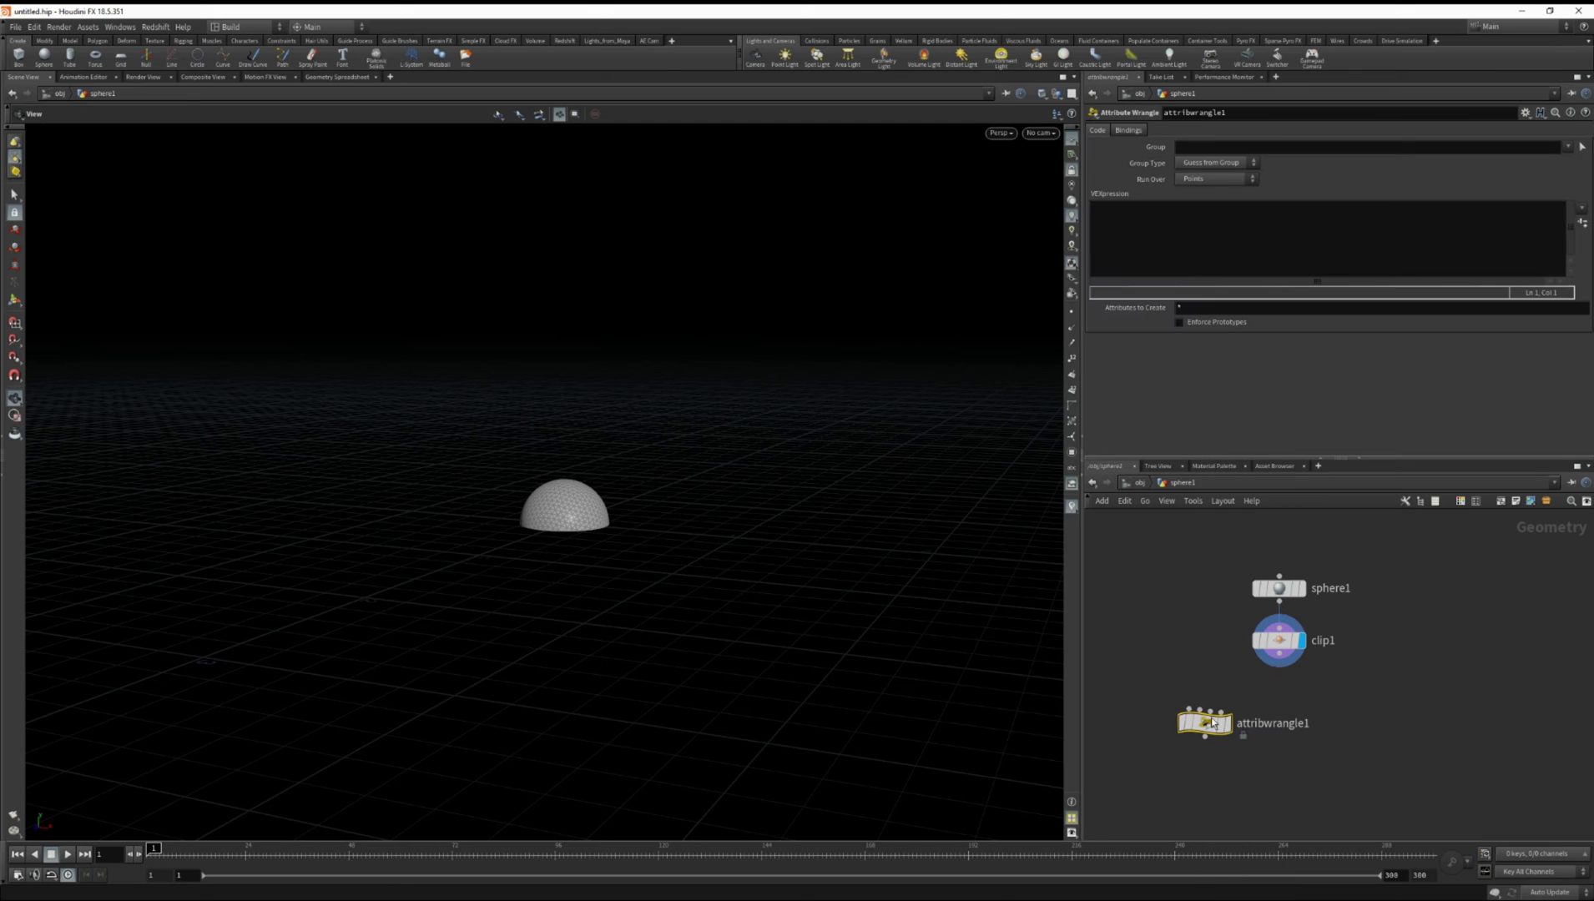
click(1228, 724)
drag(1208, 724, 1282, 705)
Write the wrangle's VEX expression "@v = @N*3;" to set point velocity from the normals
click(1191, 249)
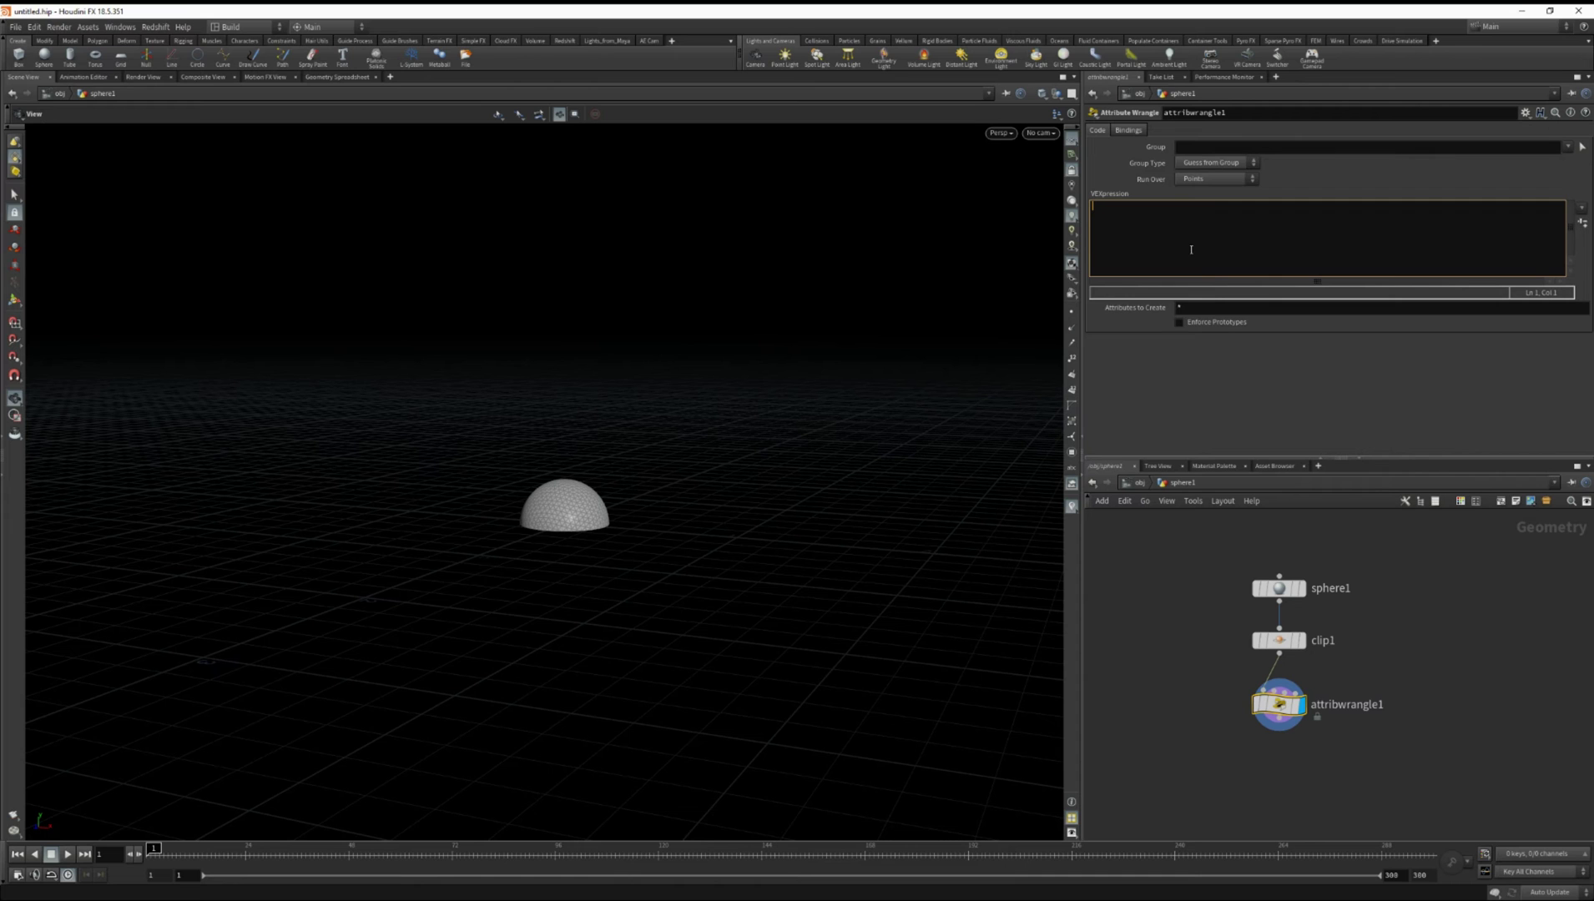
text(@v)
text(= @N*3;)
click(1157, 639)
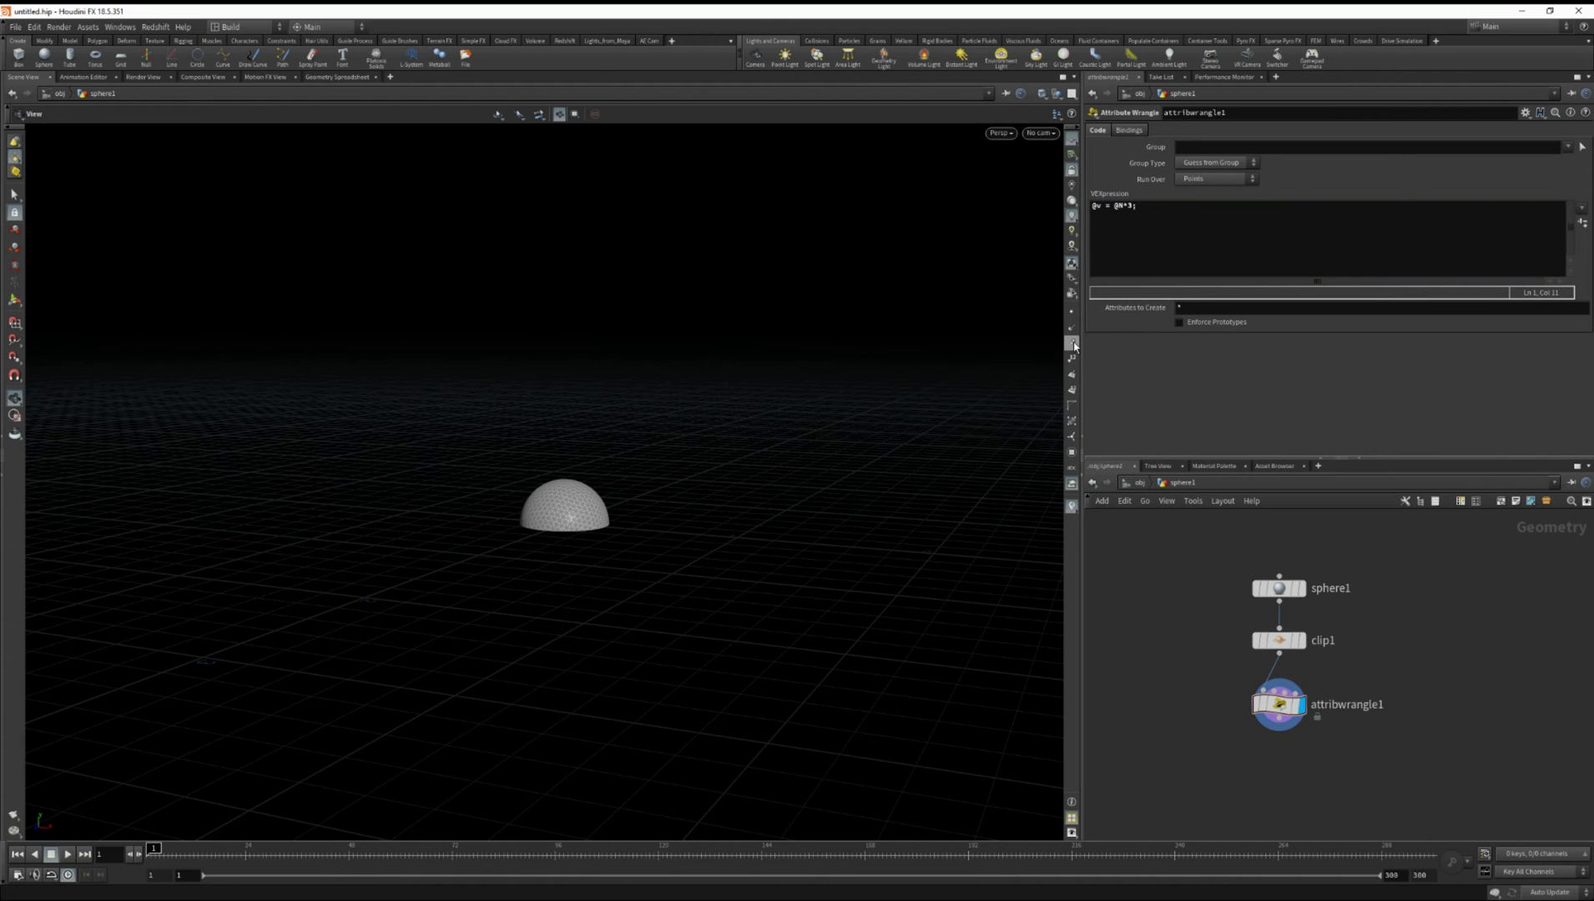
Show the point trails and examine the velocity directions around and beneath the hemisphere
right_drag(518, 496, 1302, 436)
drag(600, 550, 643, 544)
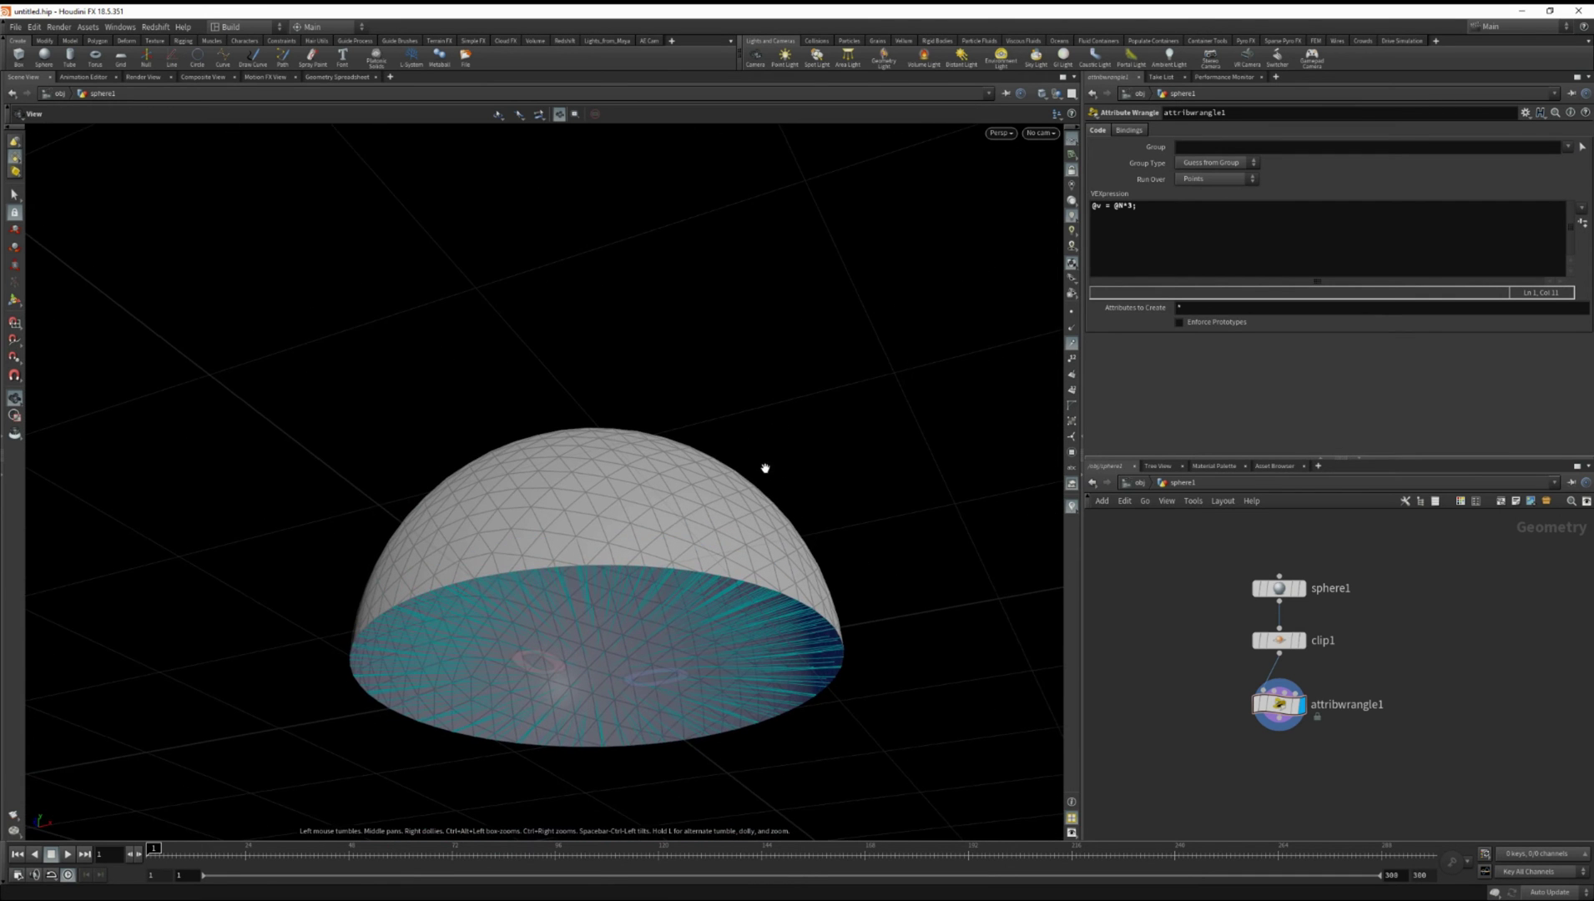
drag(728, 465, 717, 554)
scroll(704, 482, down, 10)
drag(709, 497, 609, 520)
scroll(594, 522, down, 2)
middle_drag(587, 523, 538, 532)
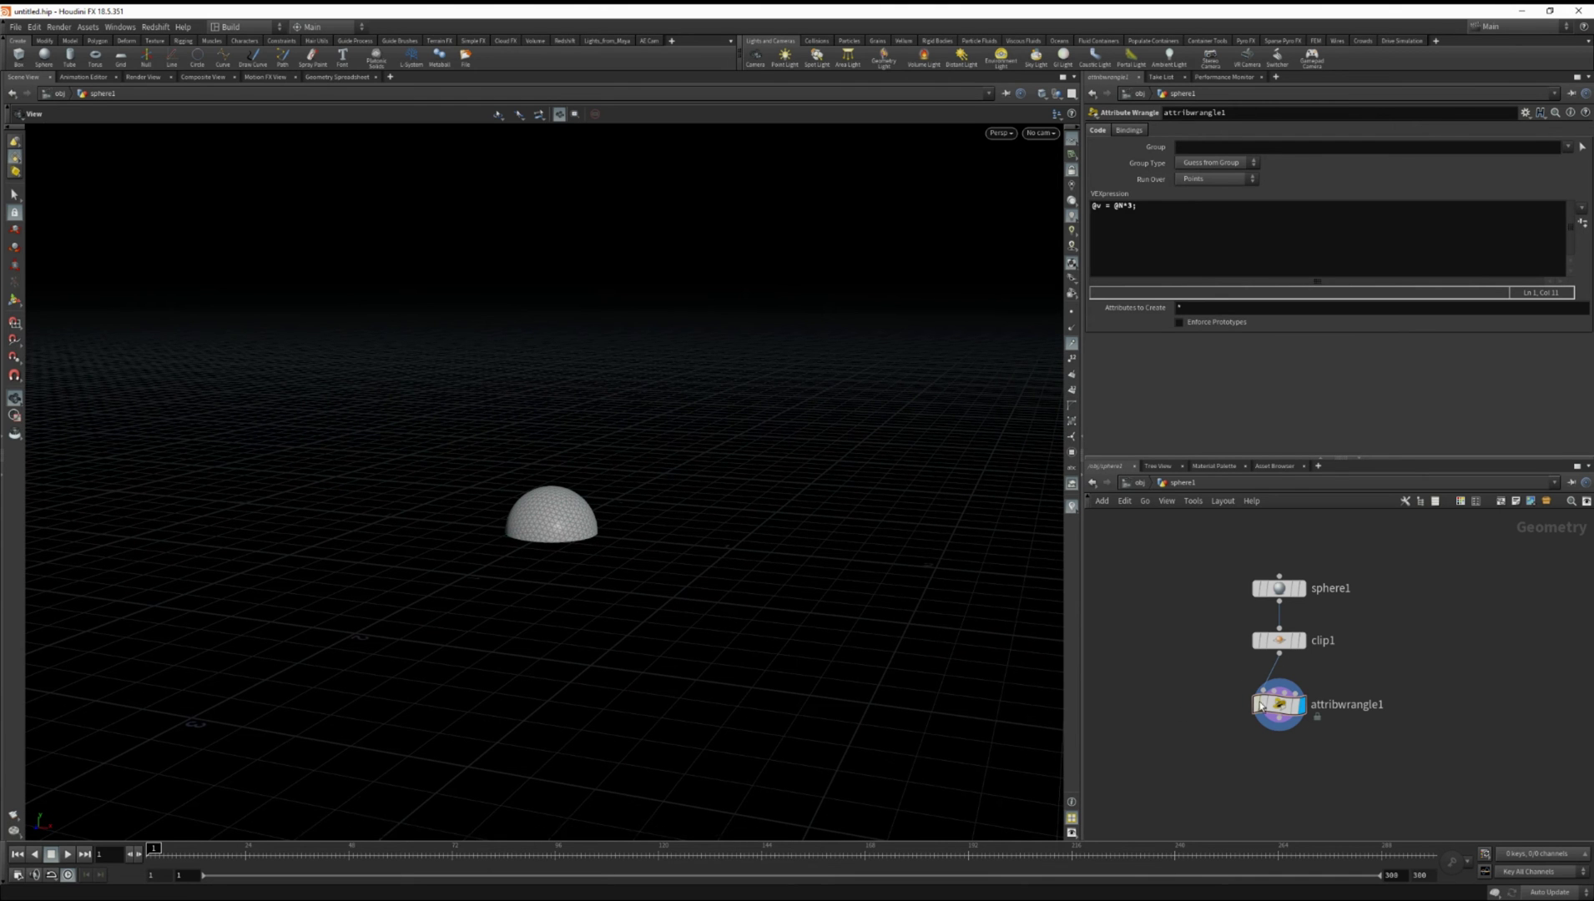
Add a POP Network below the attribute wrangle and connect the wrangle to its first input
middle_drag(1178, 735, 1191, 693)
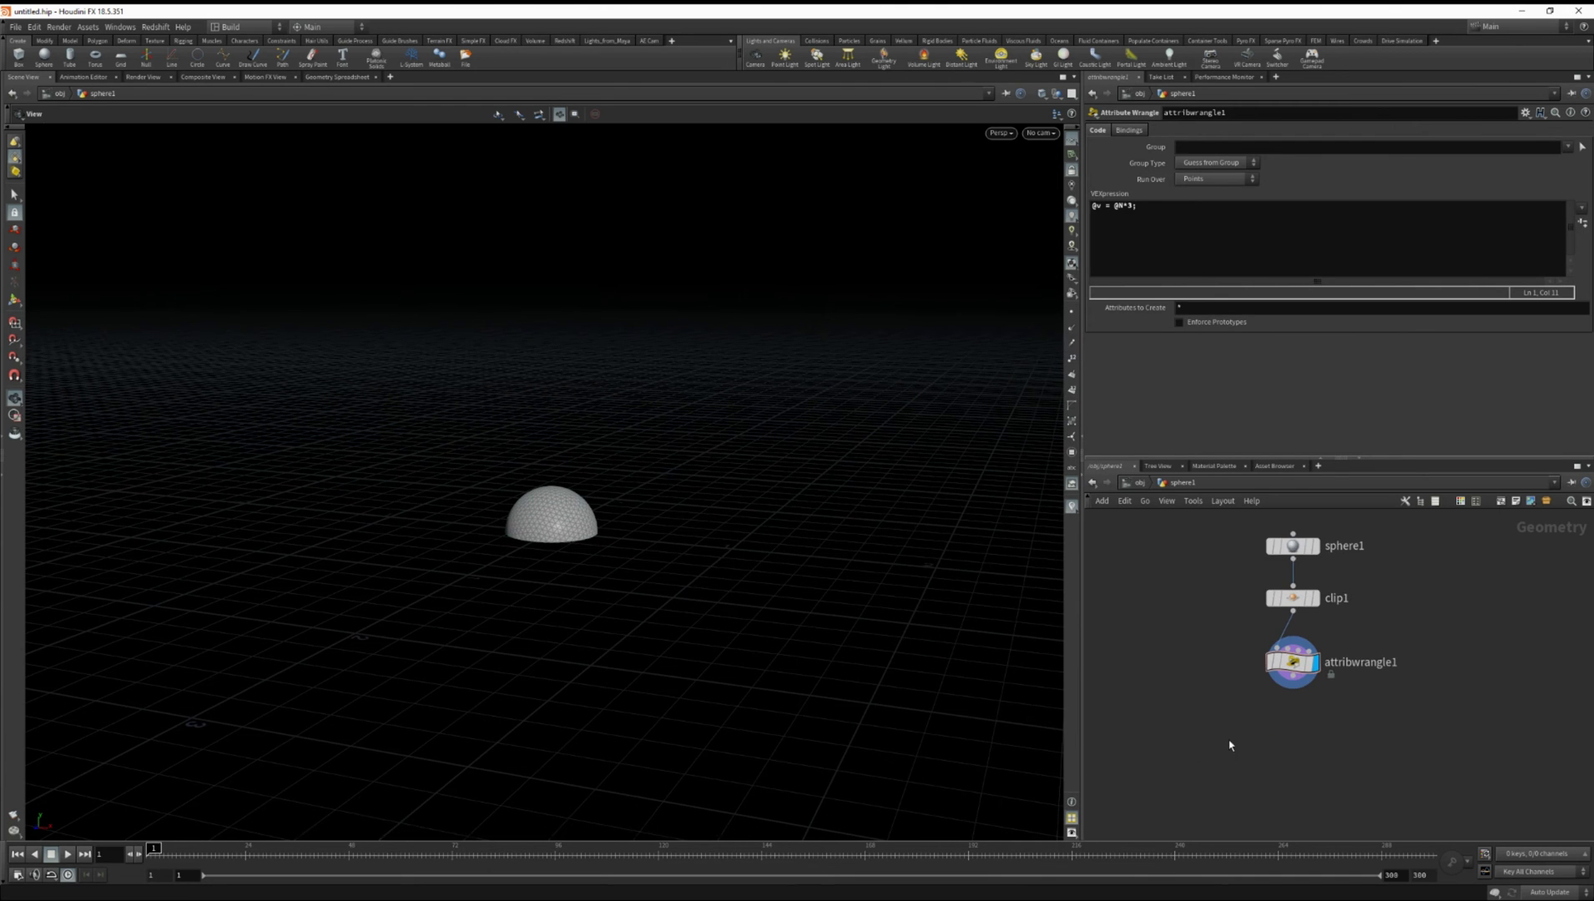
key(Tab)
text(popnet)
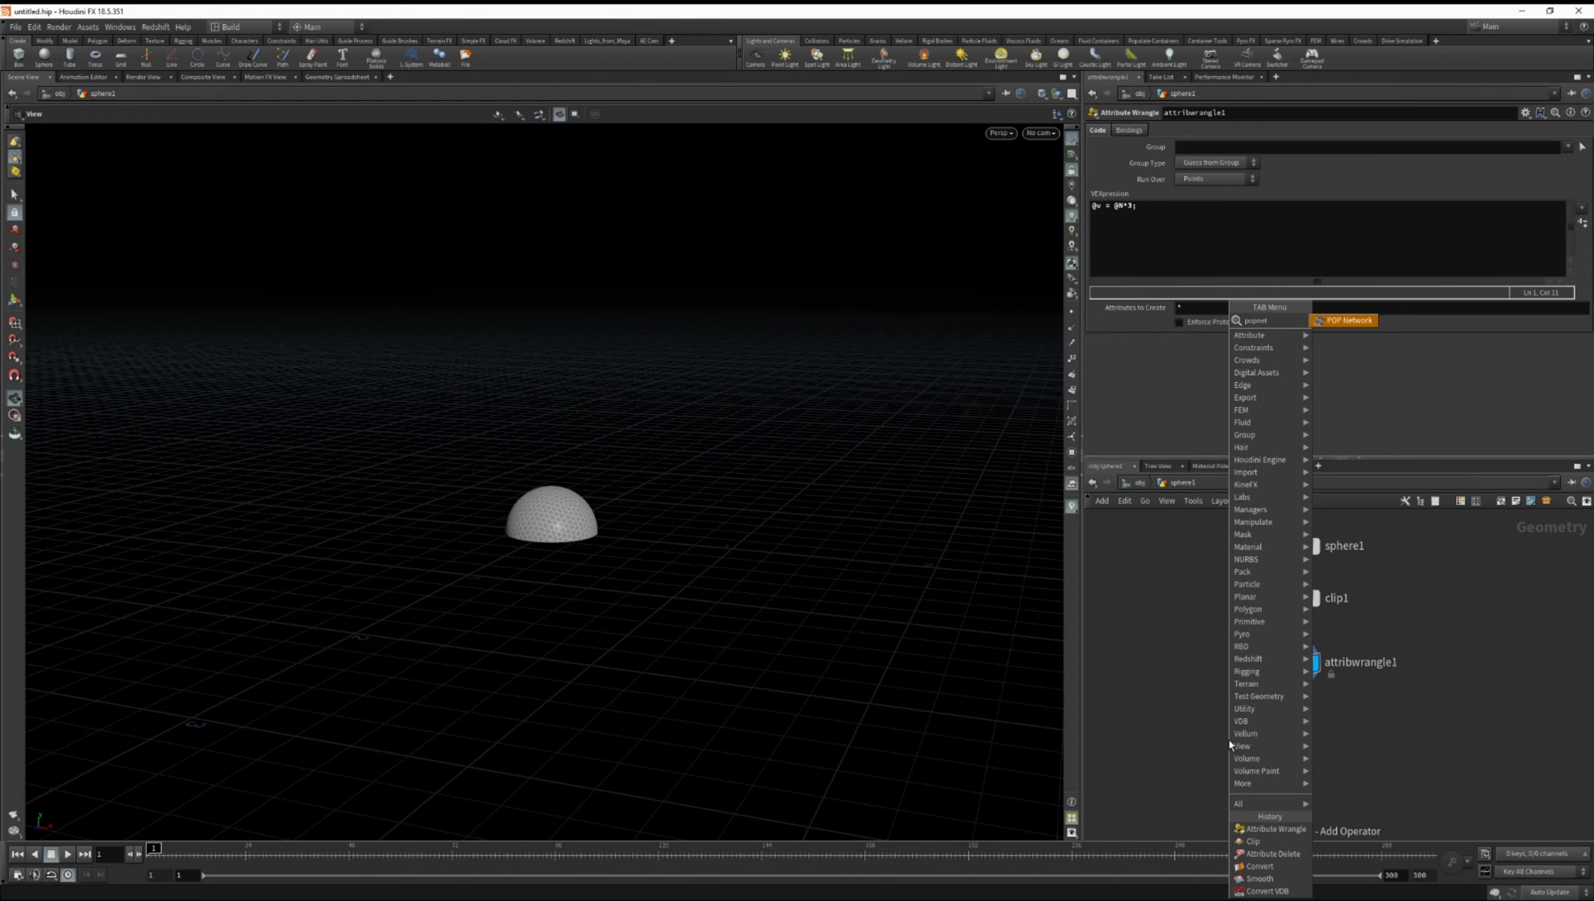
key(Return)
click(1292, 740)
drag(1294, 677, 1278, 729)
middle_drag(1206, 722, 1175, 658)
drag(1233, 676, 1233, 753)
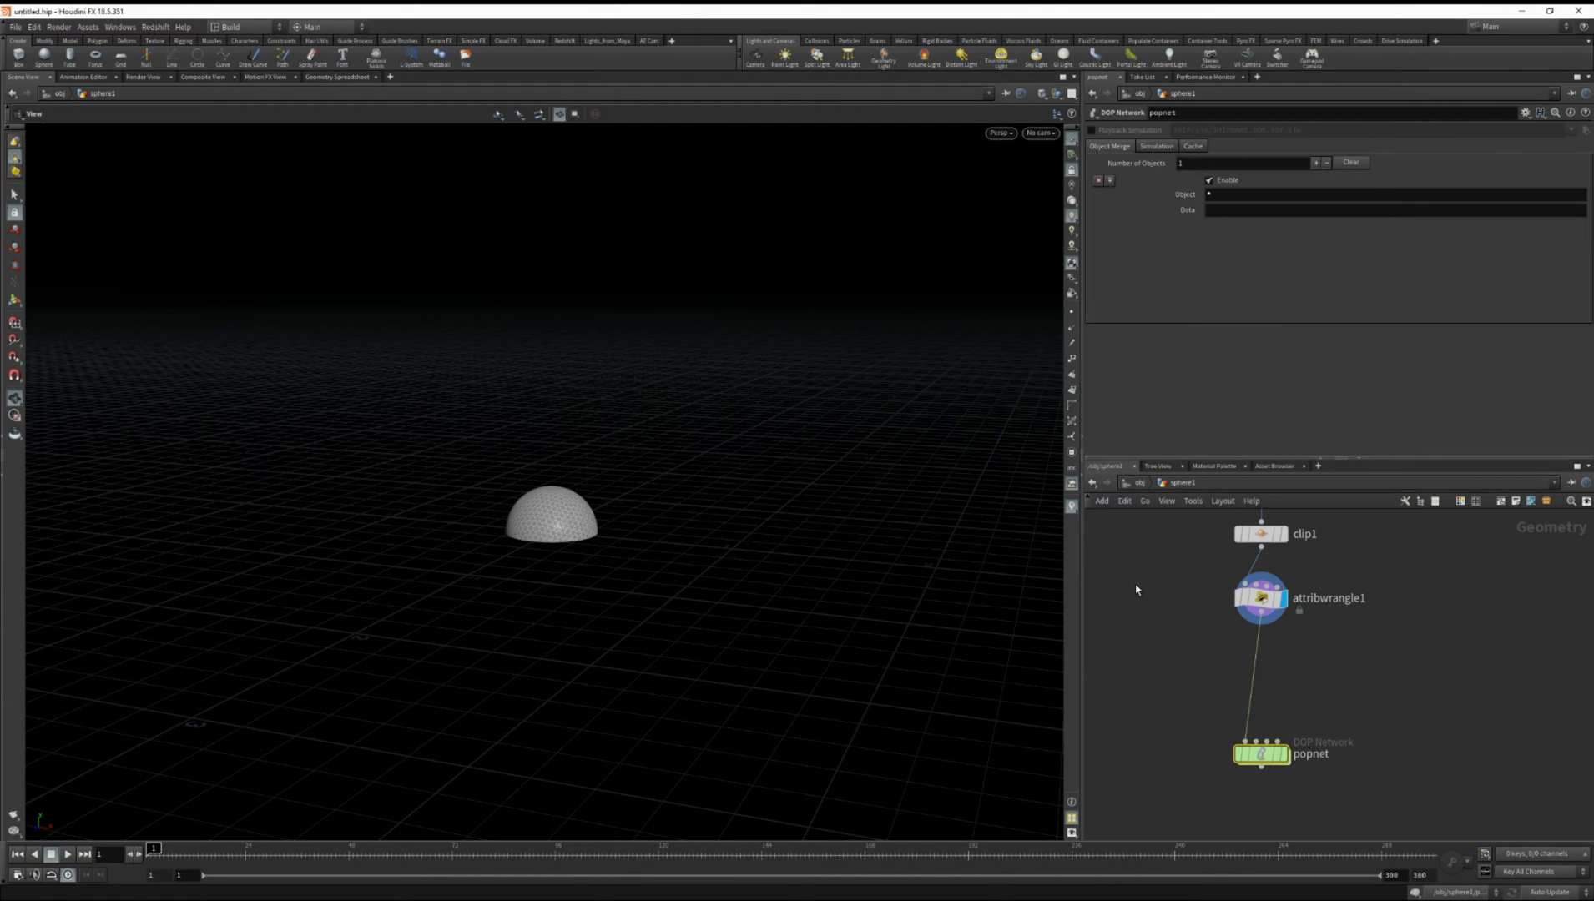
Insert a Transform node between the attribute wrangle and the POP network and display it
key(Tab)
text(transfo)
key(Return)
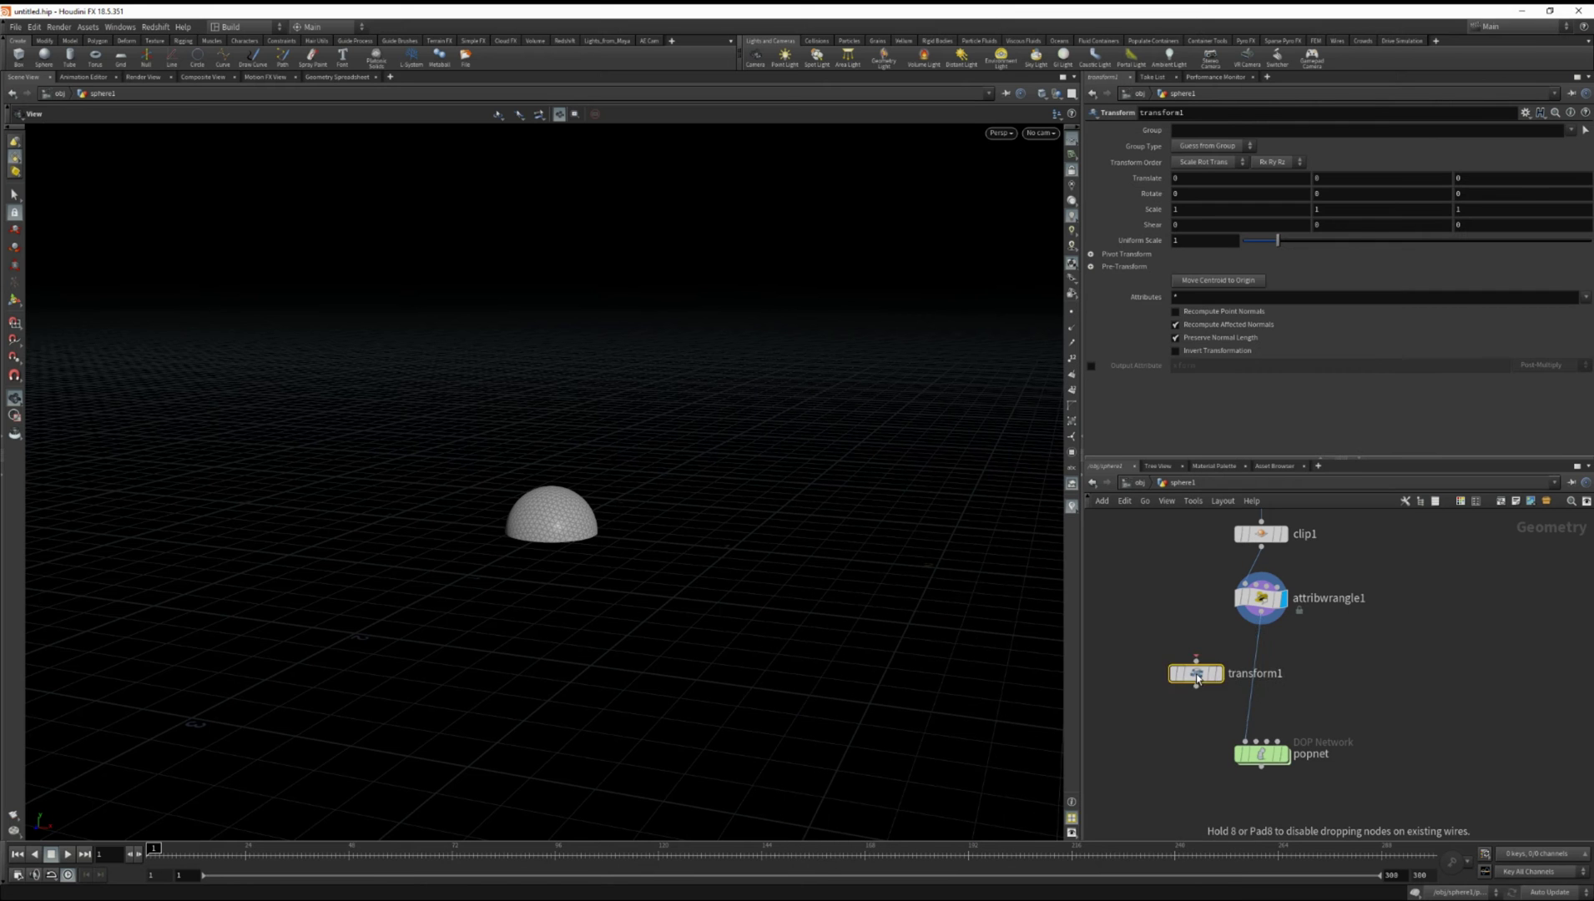
click(1268, 667)
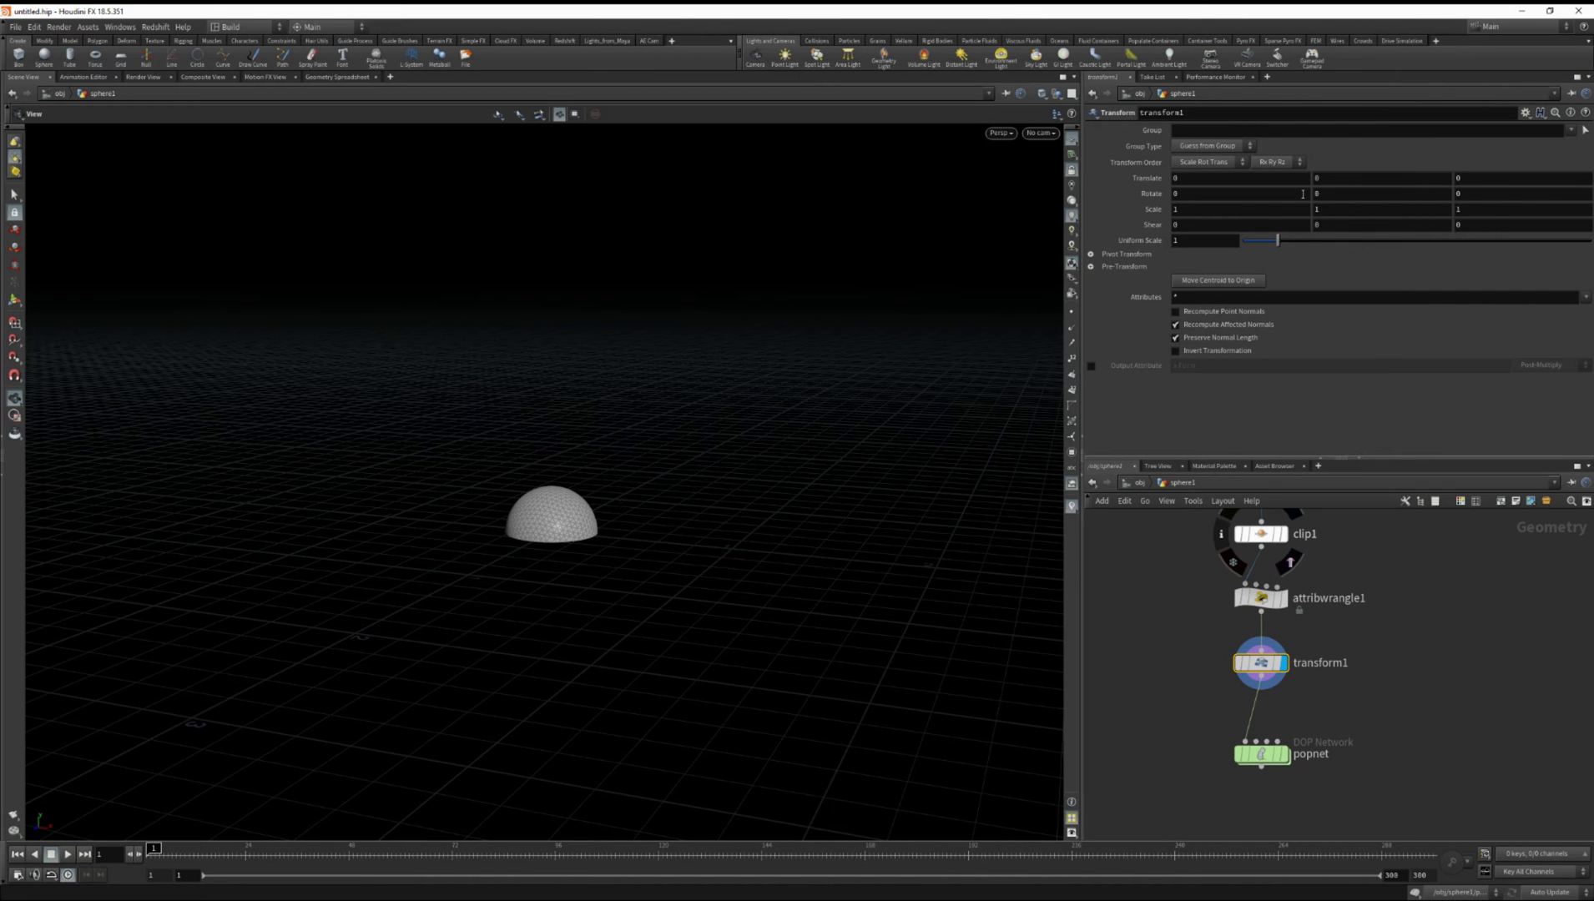
Flatten the hemisphere by setting the transform's Y scale to 0.1
click(1331, 210)
text(0.1)
key(Return)
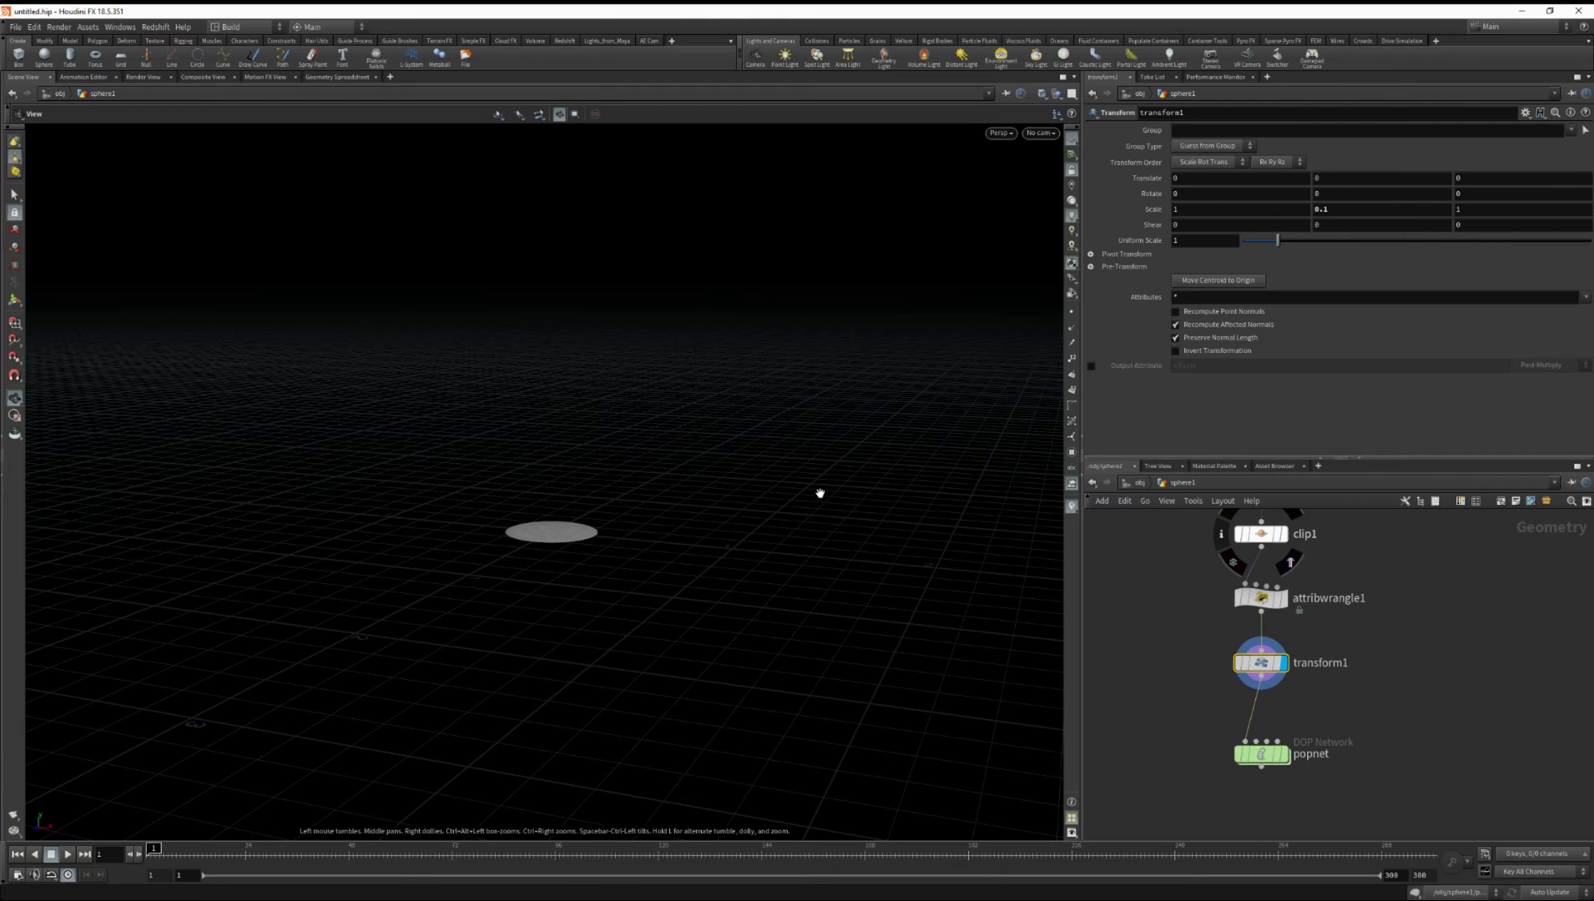
Display the POP network, play the particle simulation, and return to the first frame
middle_drag(1191, 733, 1193, 684)
drag(1264, 714, 1263, 695)
click(1286, 686)
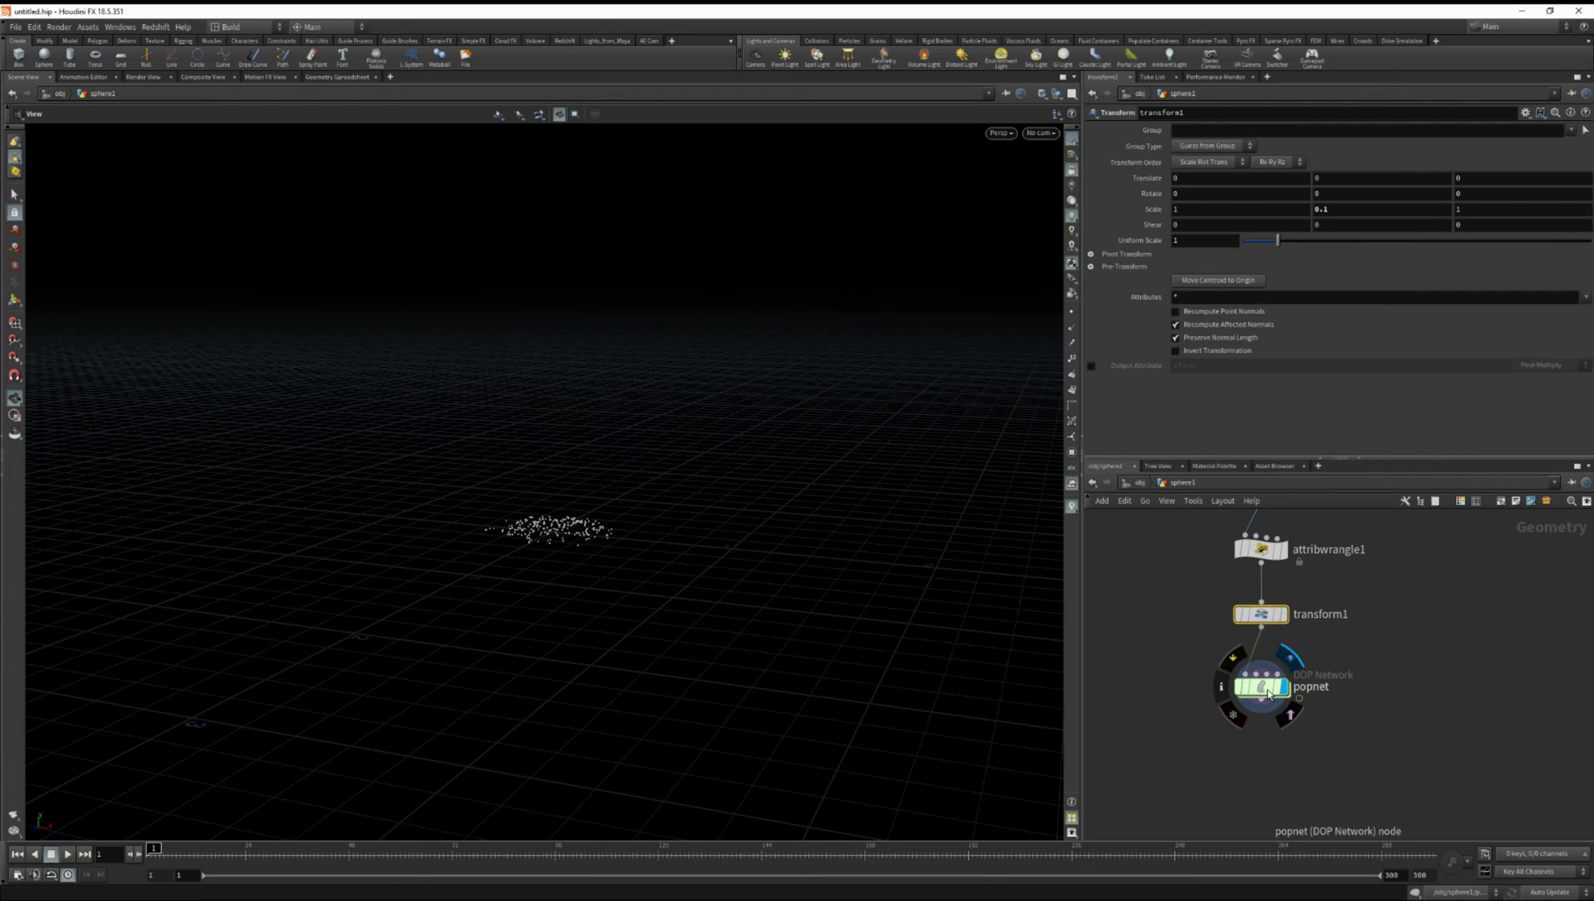
click(68, 854)
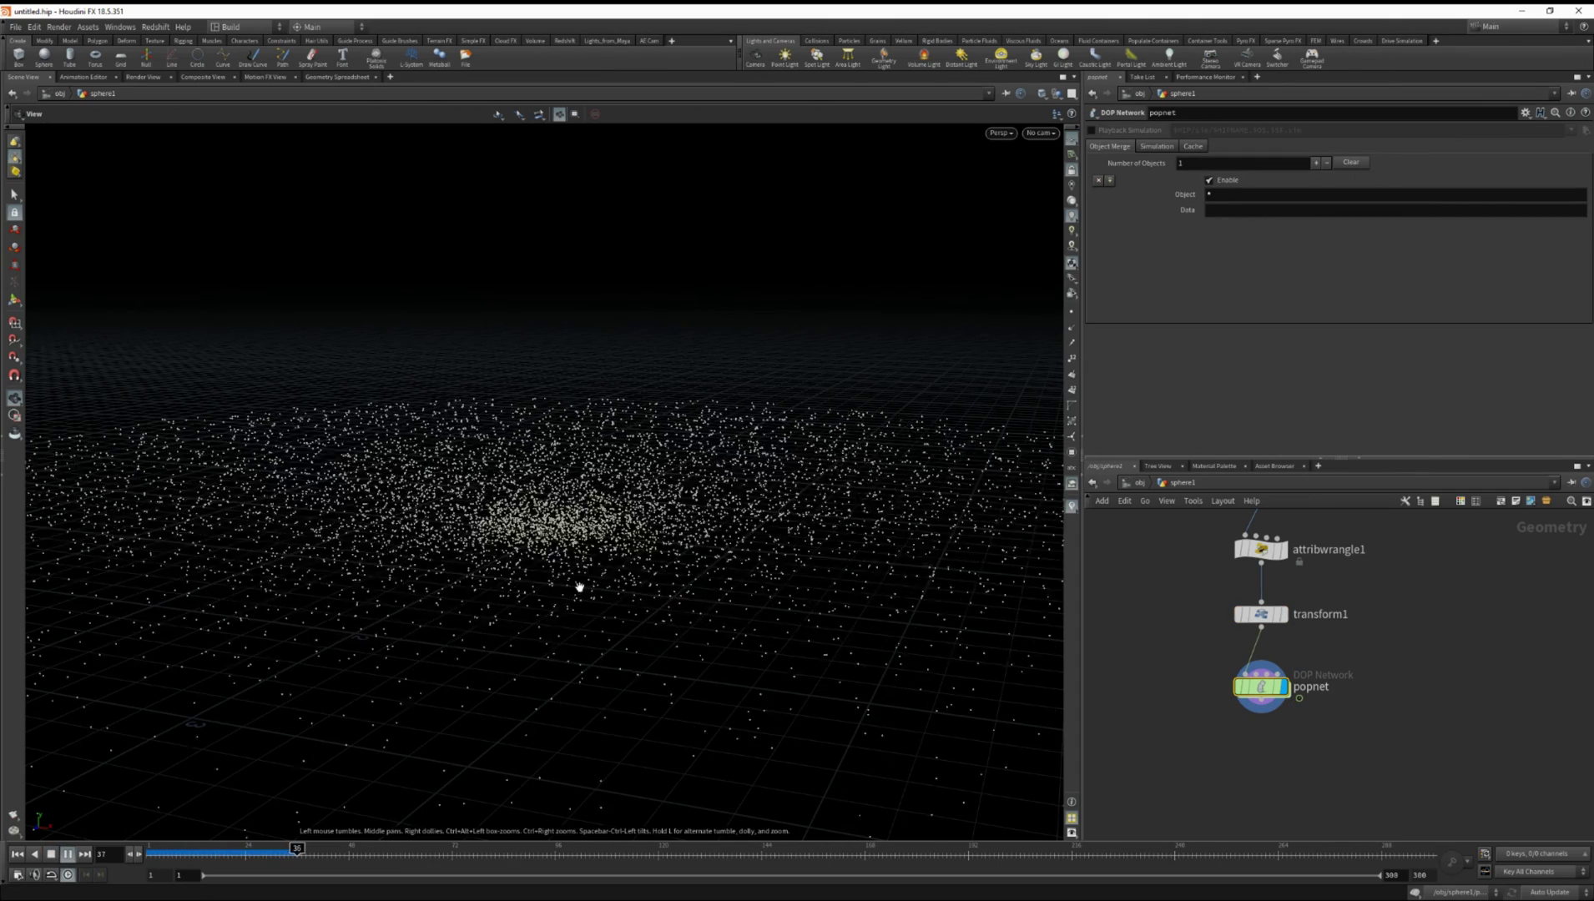
drag(582, 547, 606, 593)
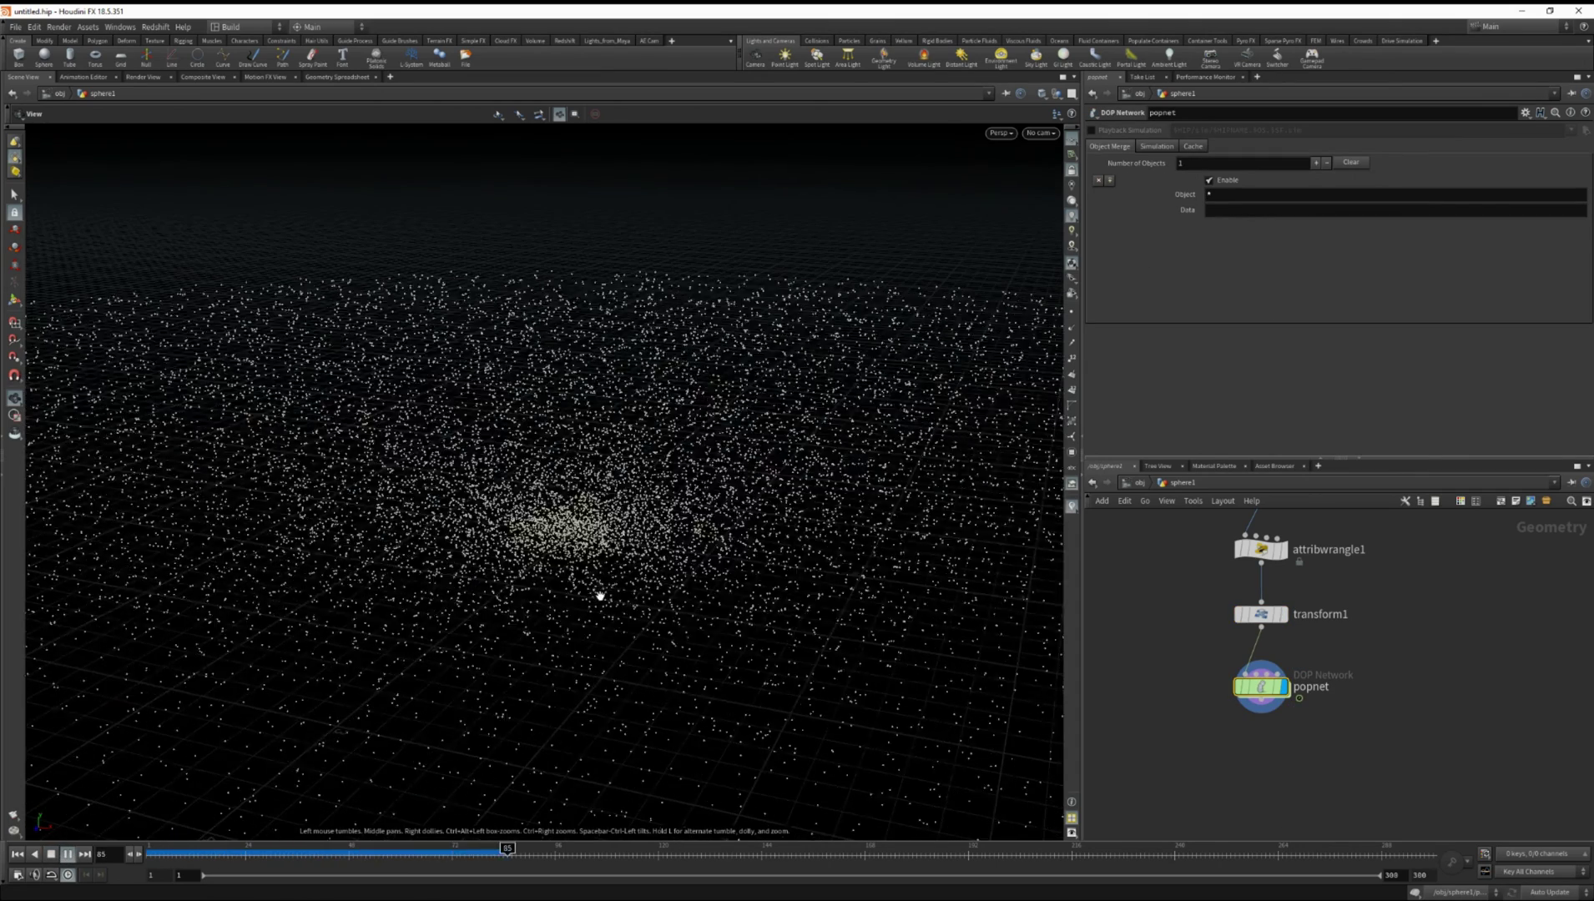
click(53, 853)
click(16, 856)
Enter the POP network and set the constant birth rate of source_first_input to 50000
middle_drag(1180, 705, 1183, 638)
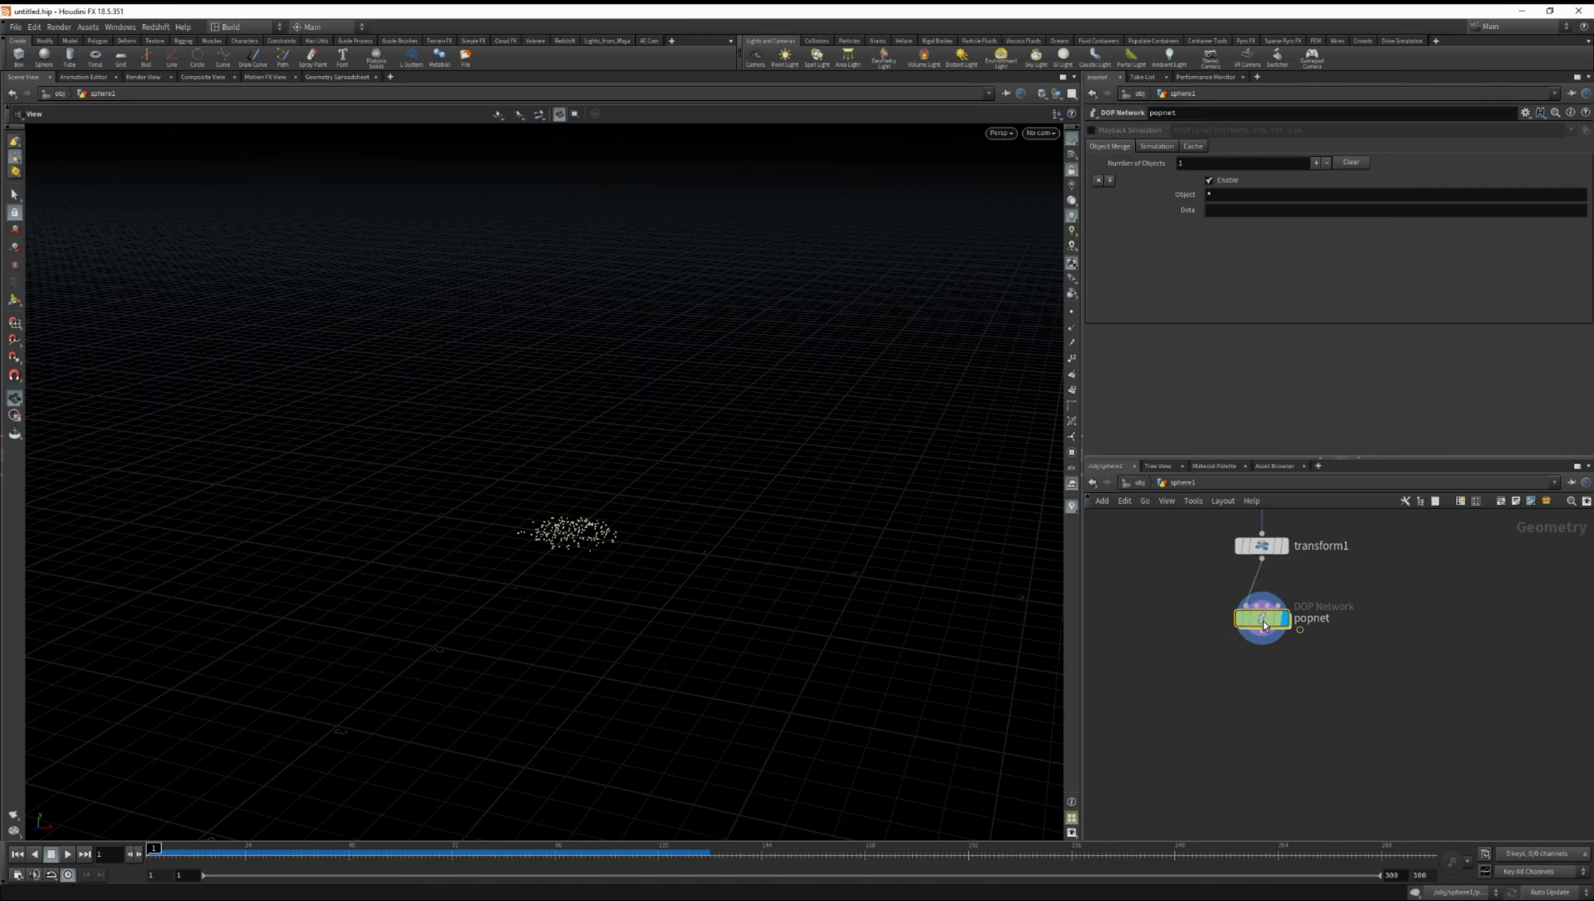
double_click(1256, 621)
middle_drag(1310, 561, 1271, 624)
click(1360, 577)
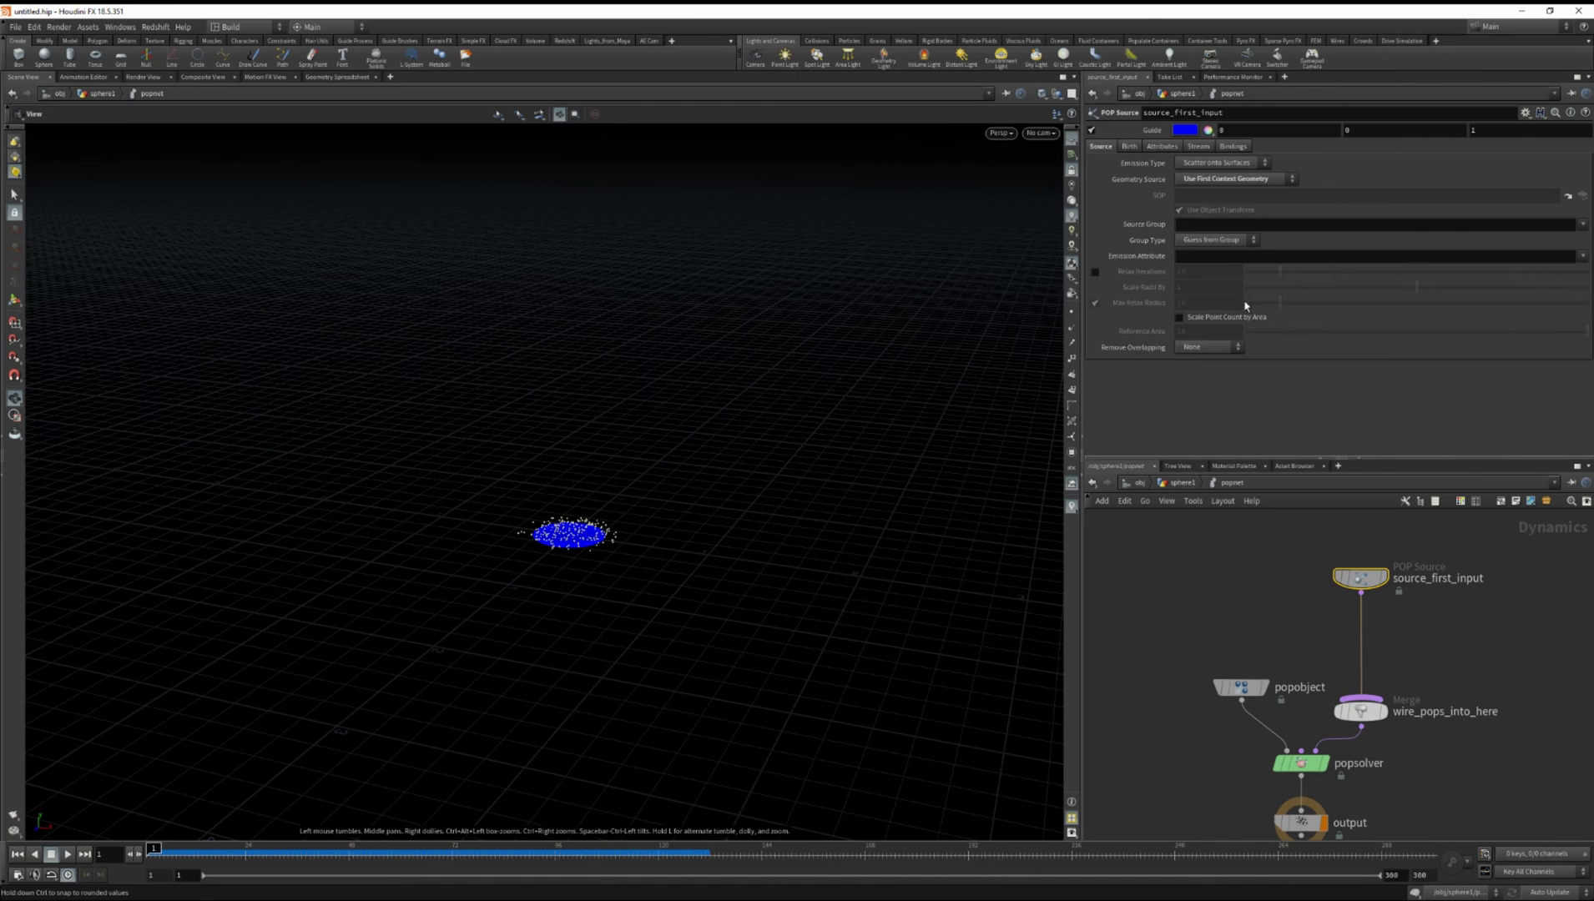
click(1127, 146)
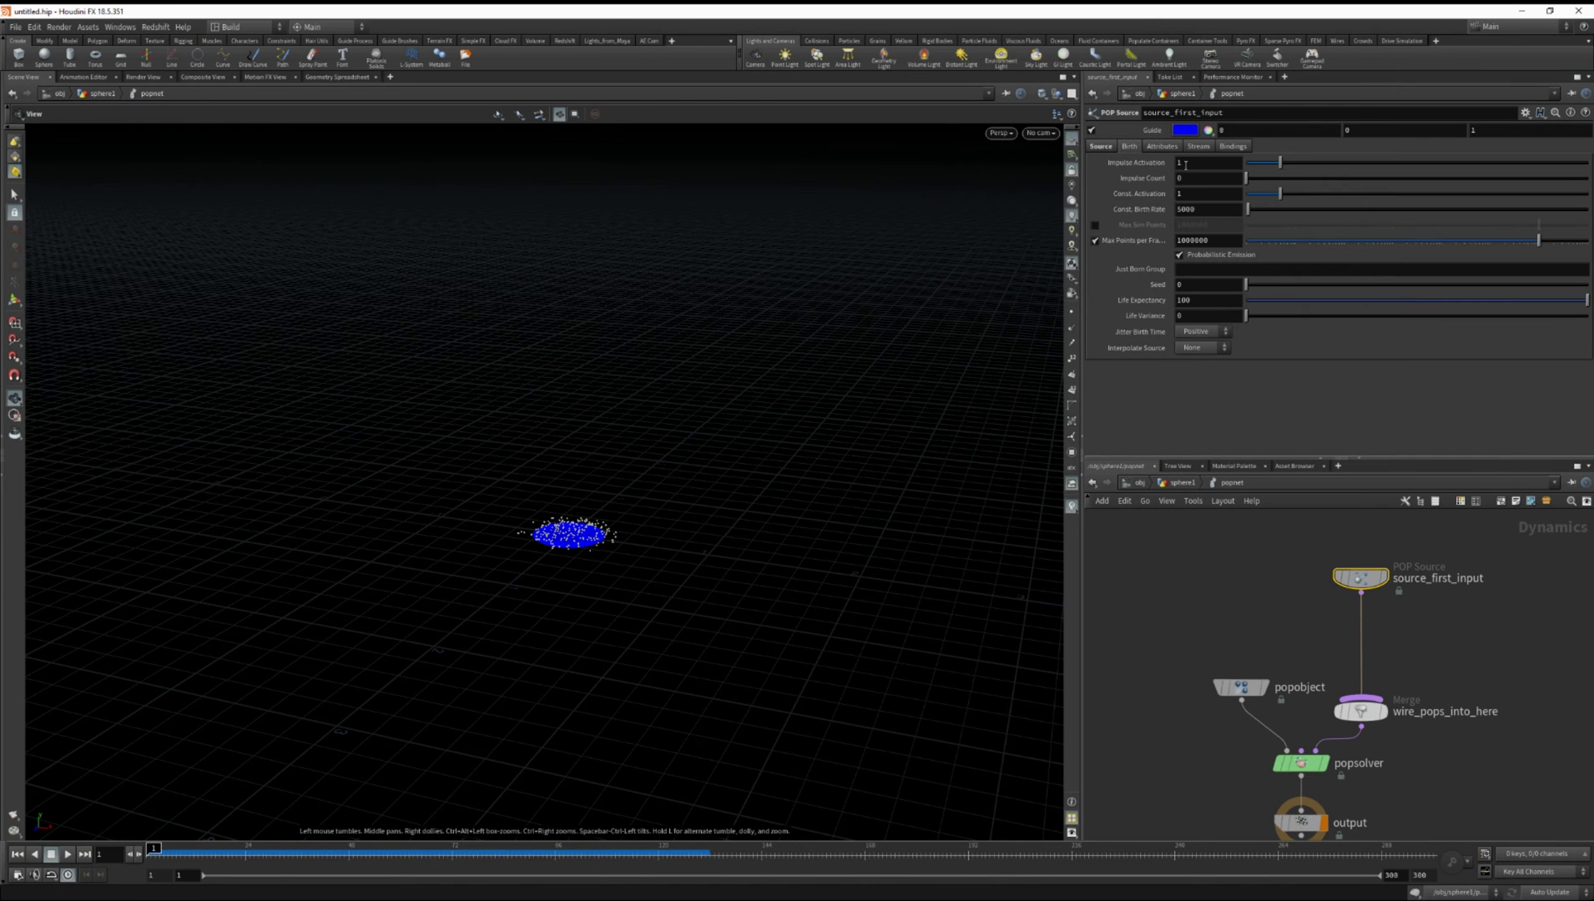
click(1202, 208)
text(0)
key(Return)
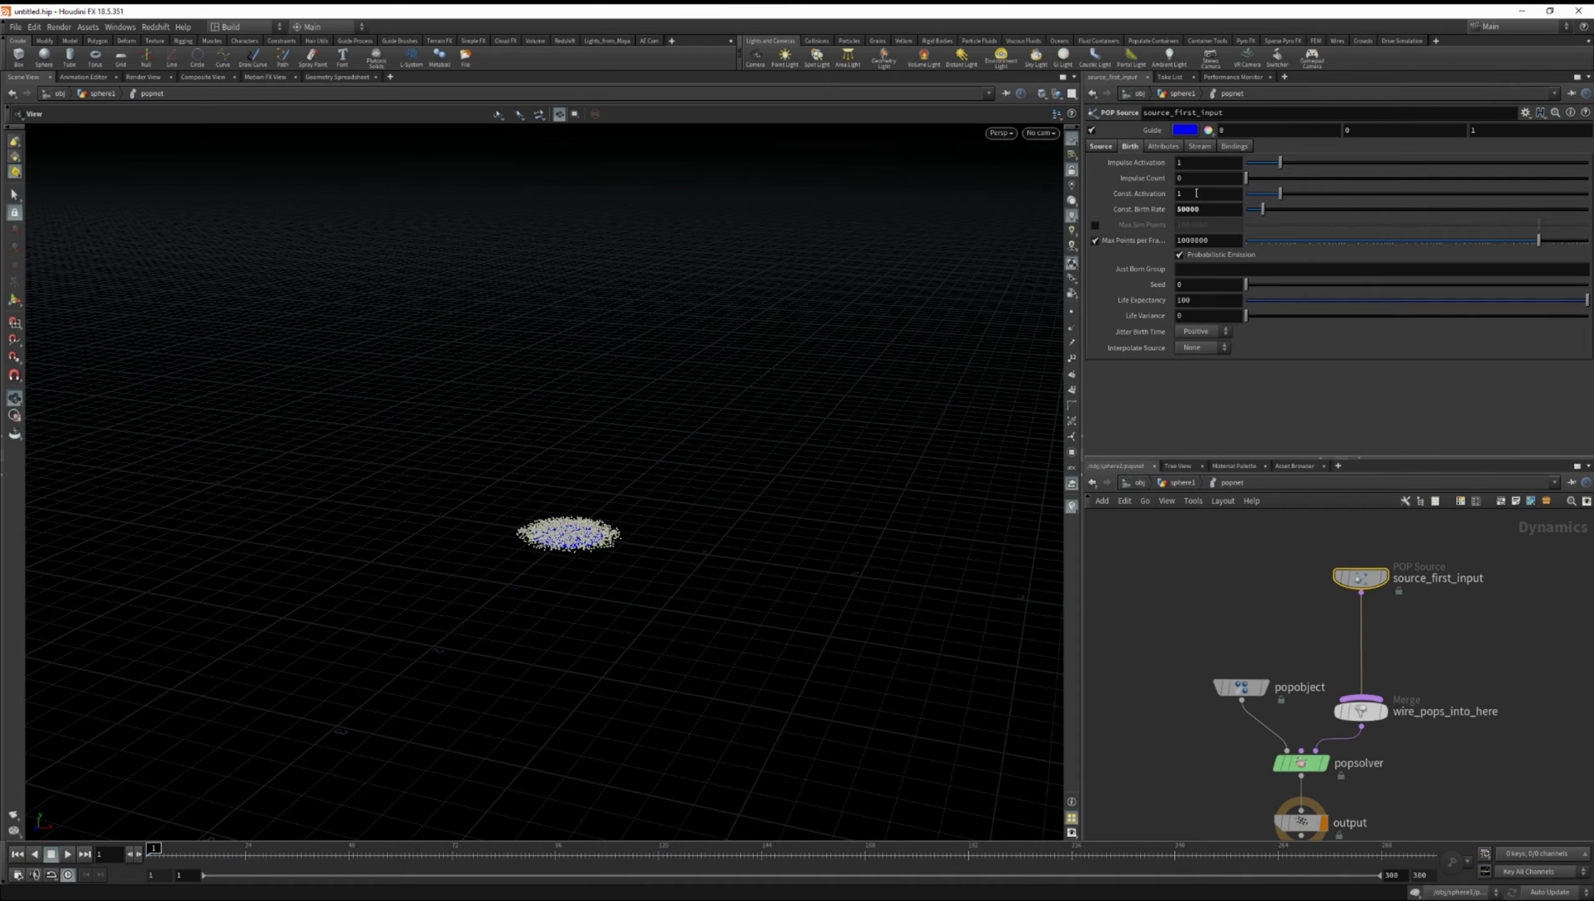
Set the particle source's life expectancy to 0.4 and life variance to 0.1
double_click(1200, 298)
text(0.4)
key(Return)
text(.1)
key(Return)
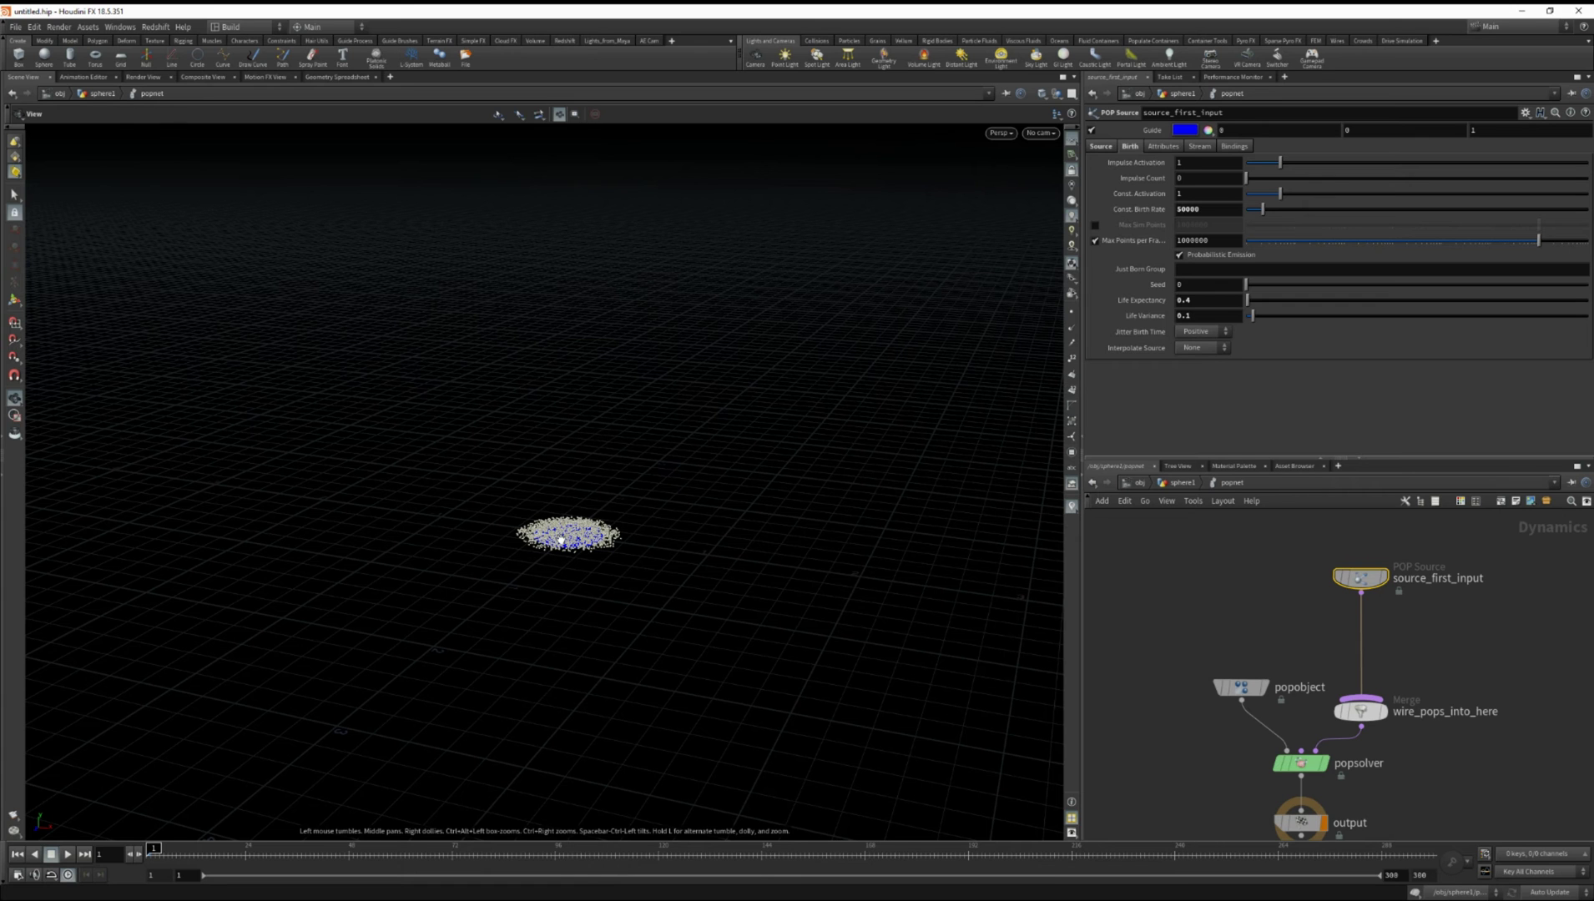
Set the particle source's impulse activation to 0
drag(1188, 166, 1111, 169)
text(0)
key(Return)
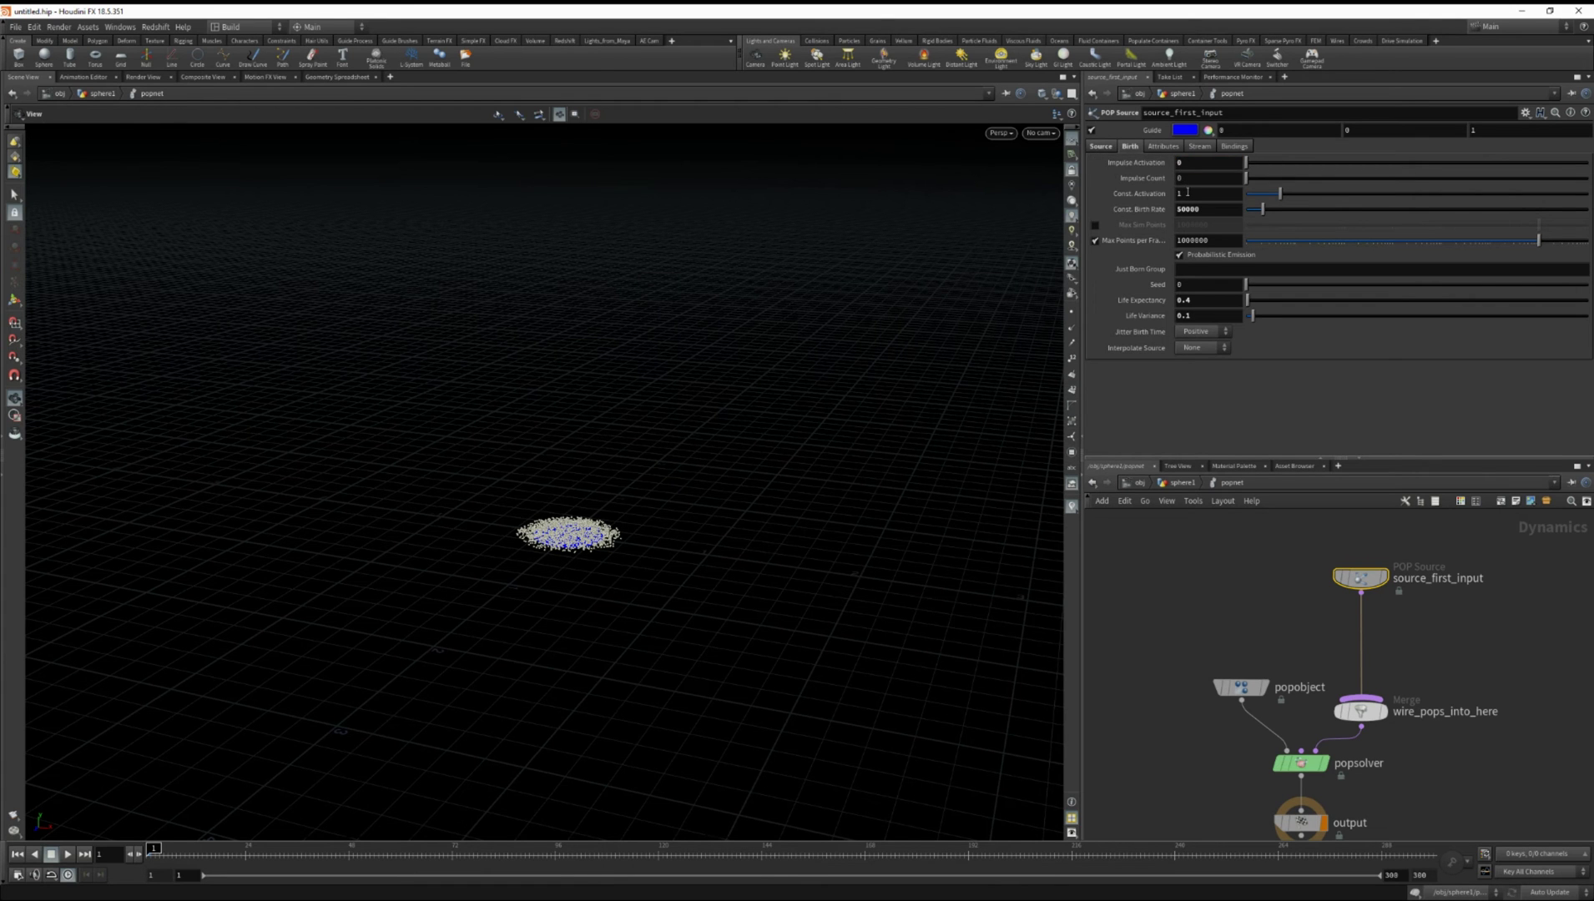
Drive the source's constant activation with a "$F >" frame-threshold expression and play the simulation
click(1187, 194)
text($)
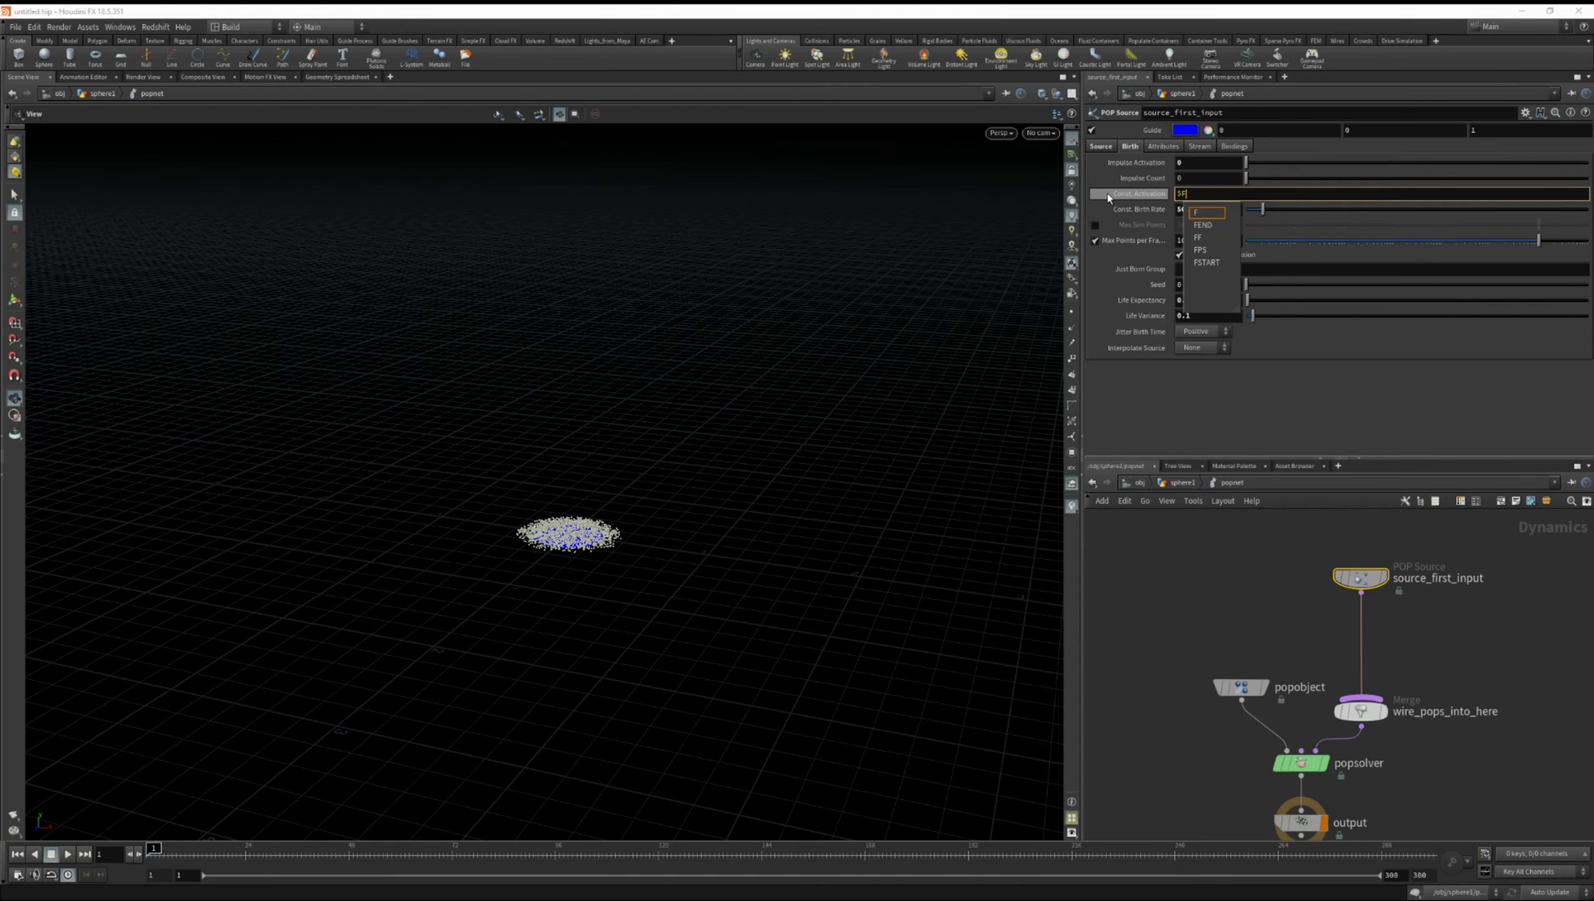
text(F > 4)
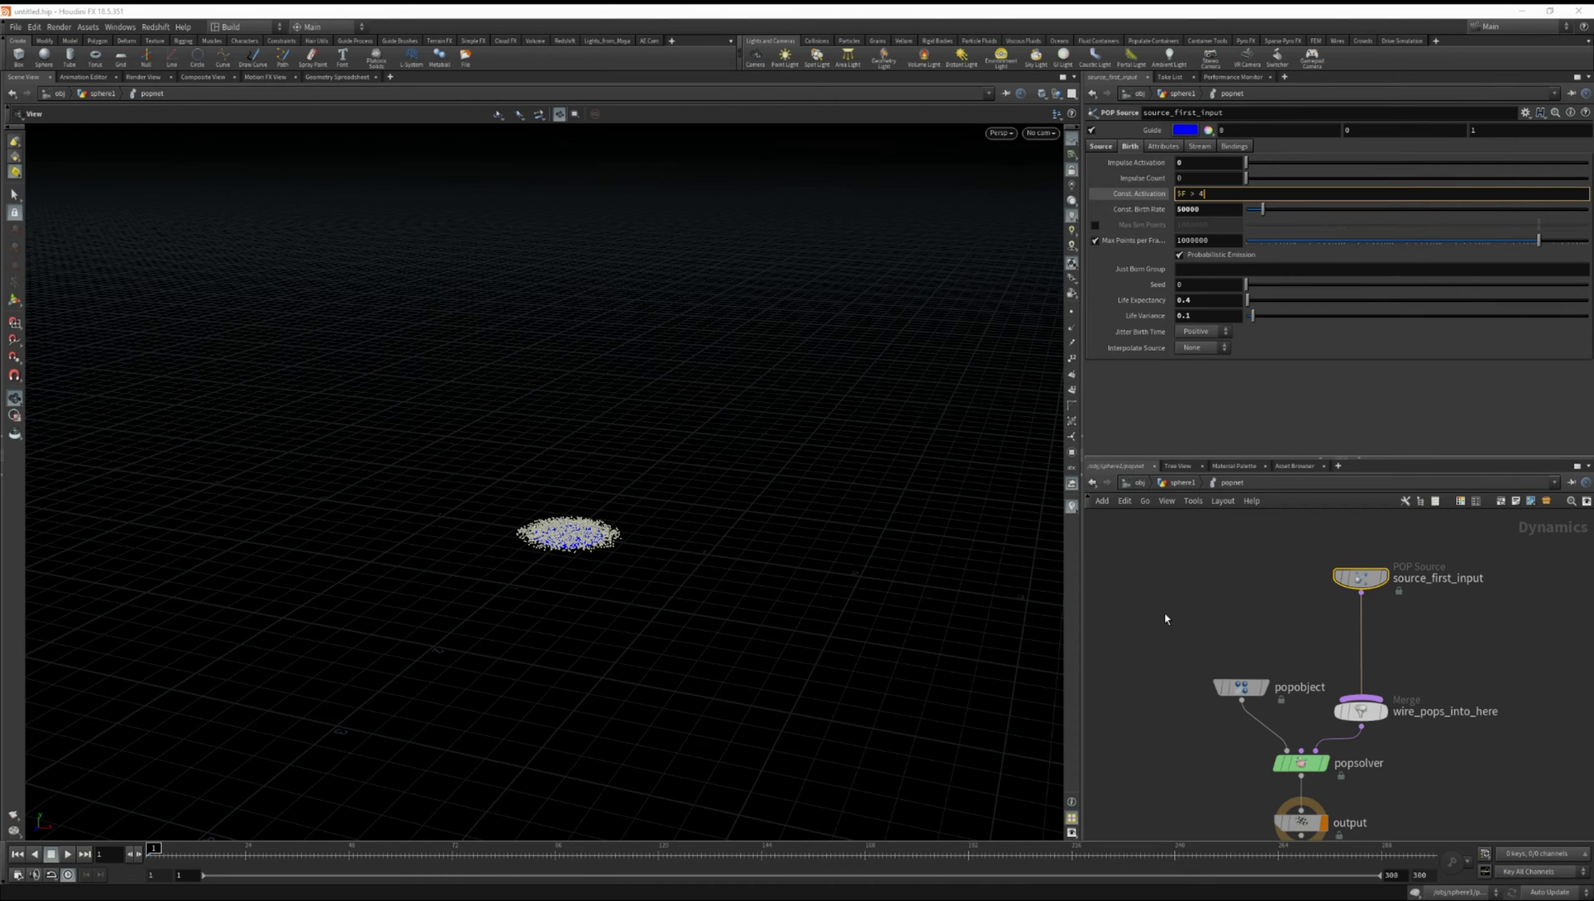
click(1165, 618)
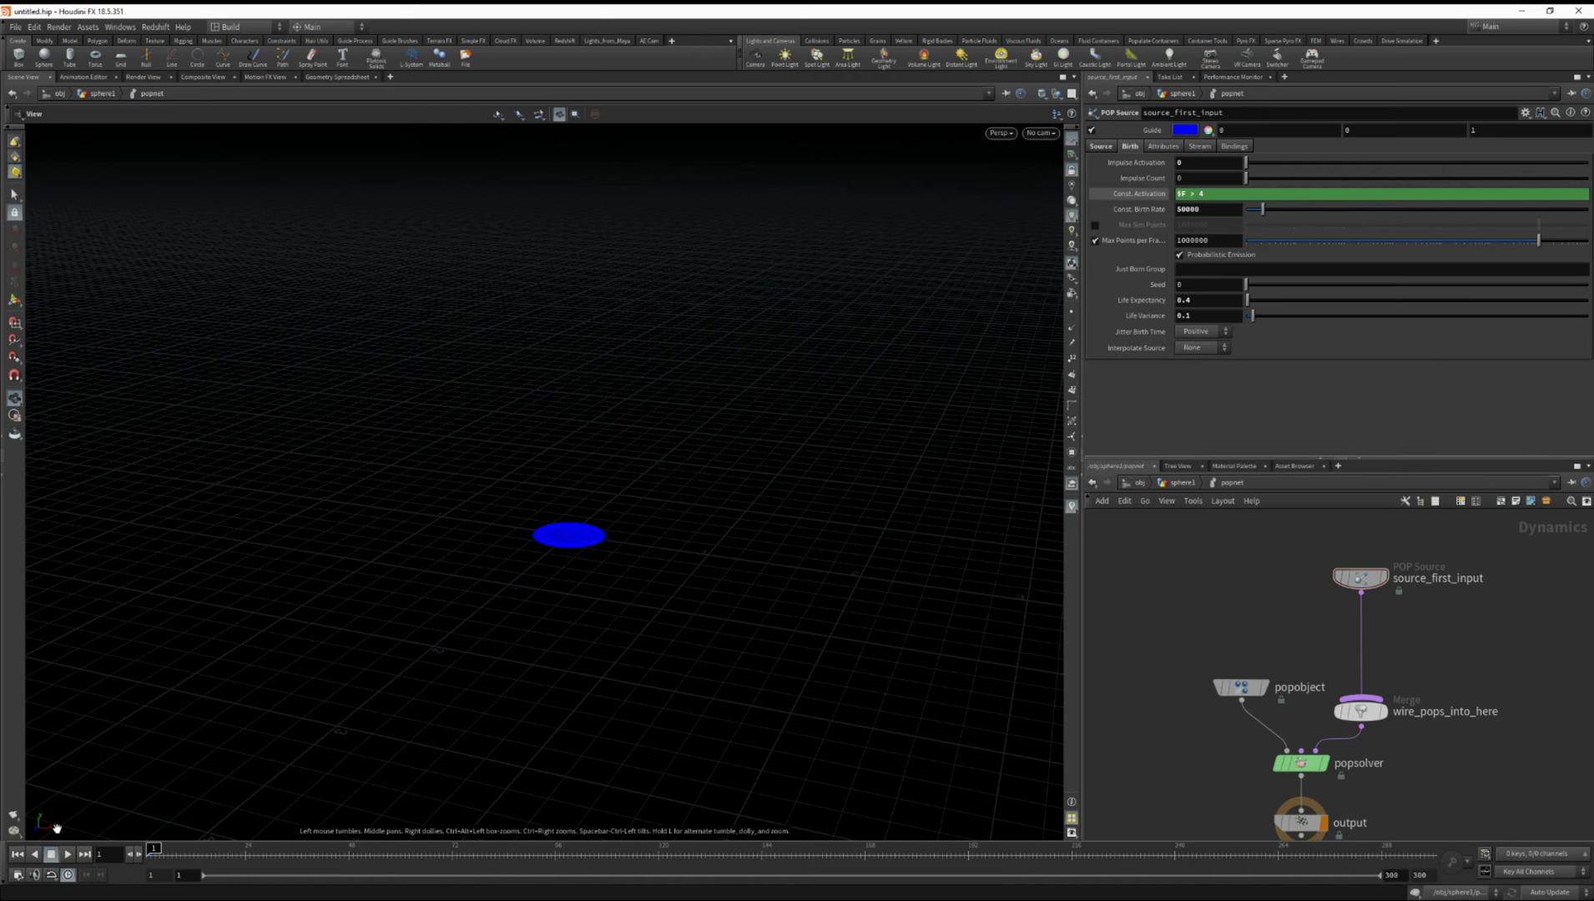
click(67, 856)
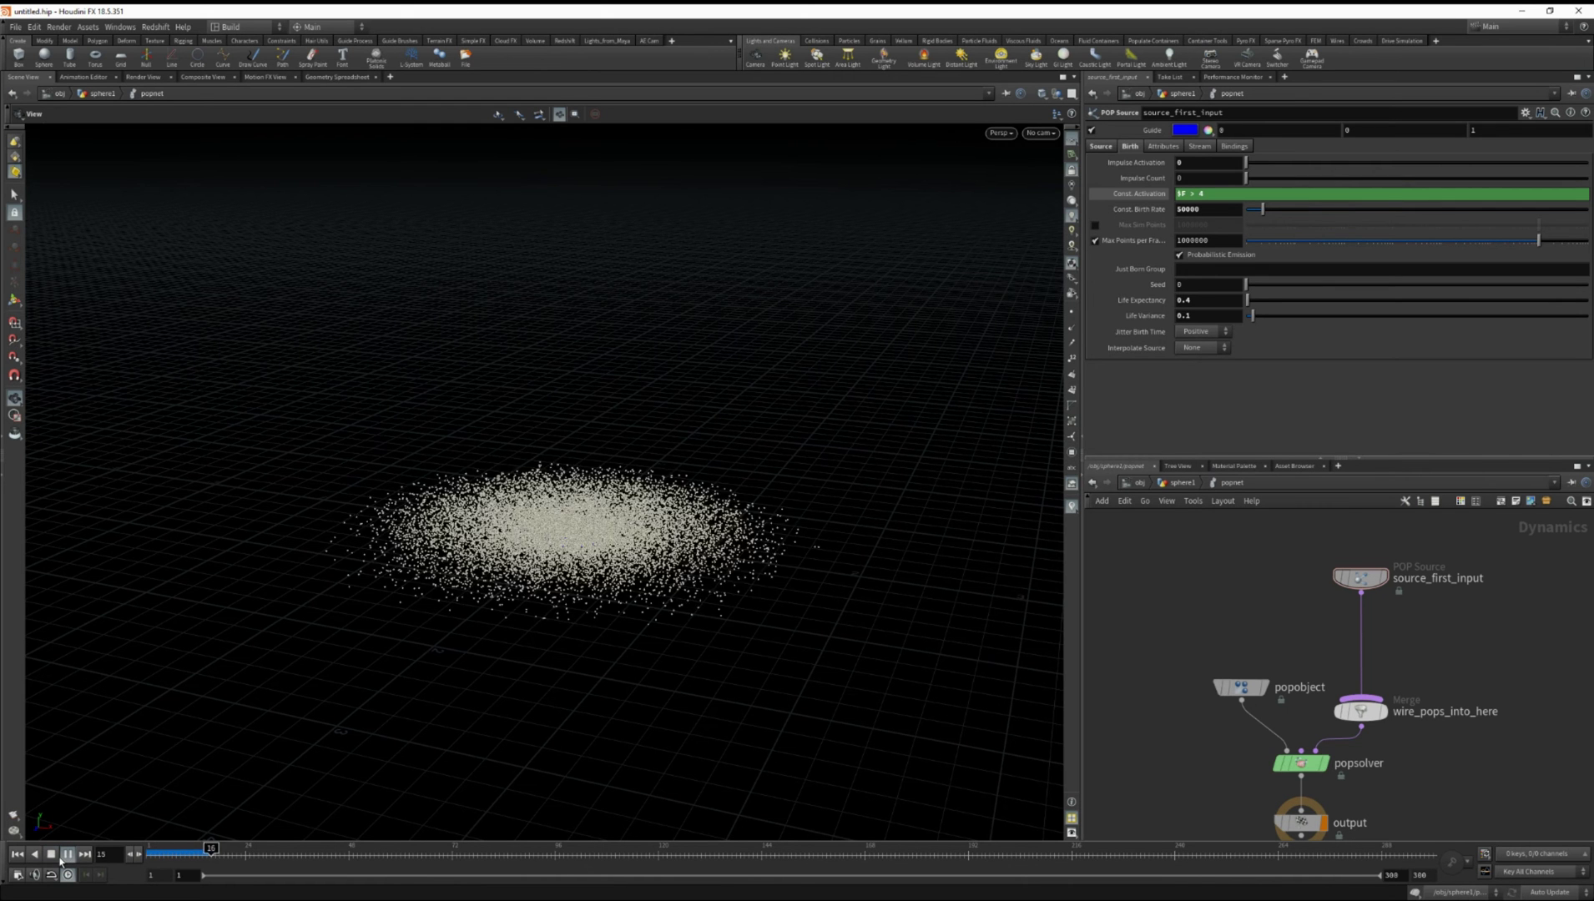
Return to the first frame and extend the source's constant activation expression with the upper limit "&& $F < 10"
click(51, 854)
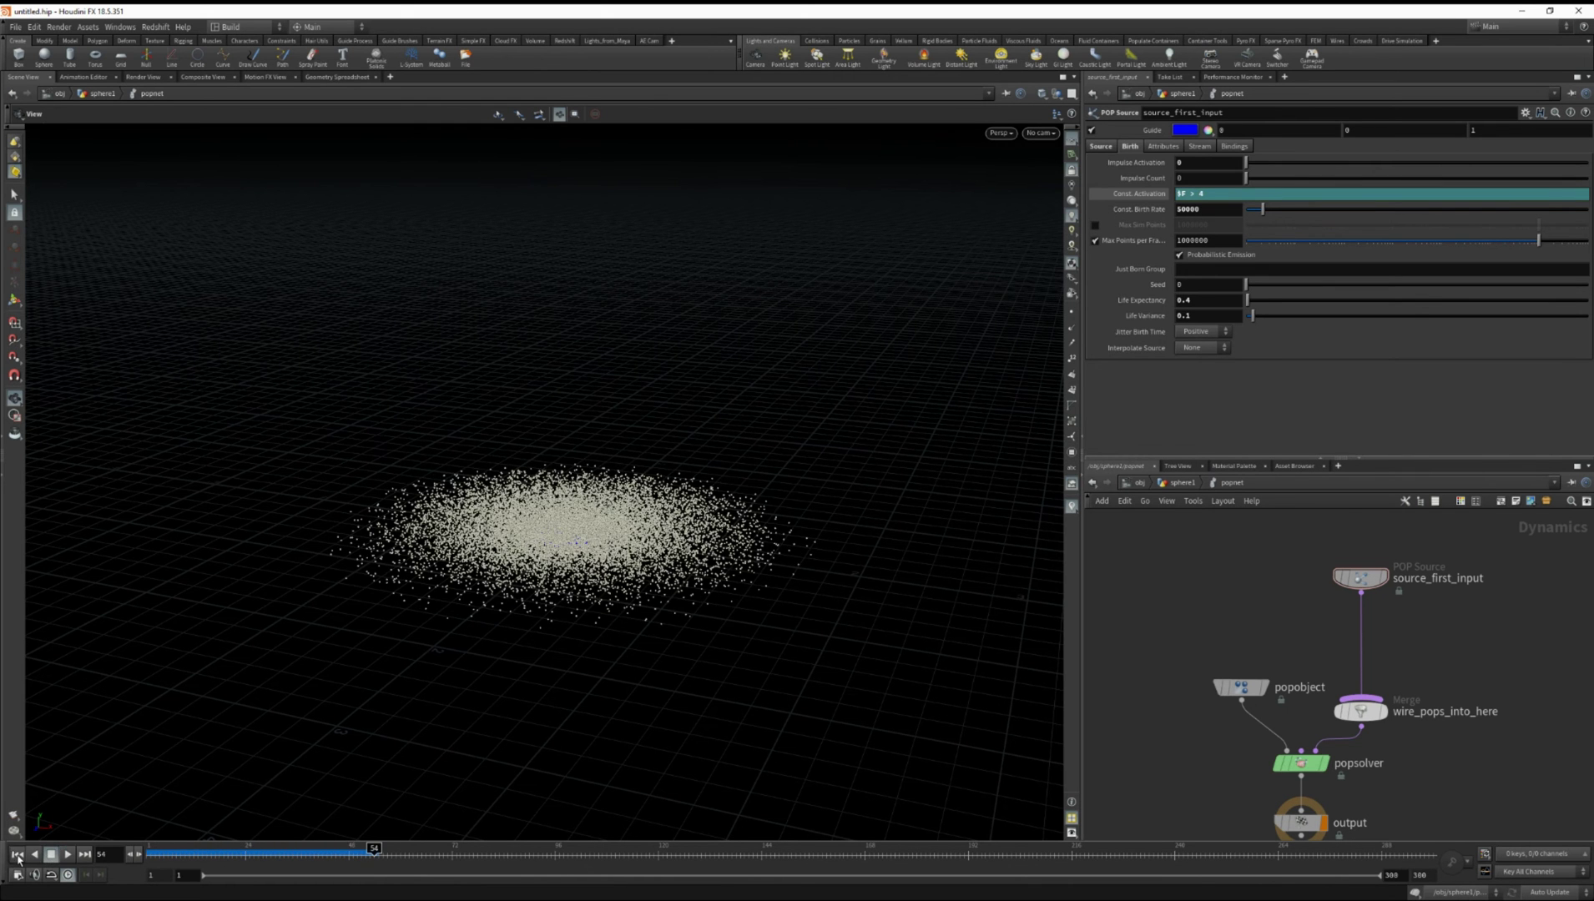
click(16, 854)
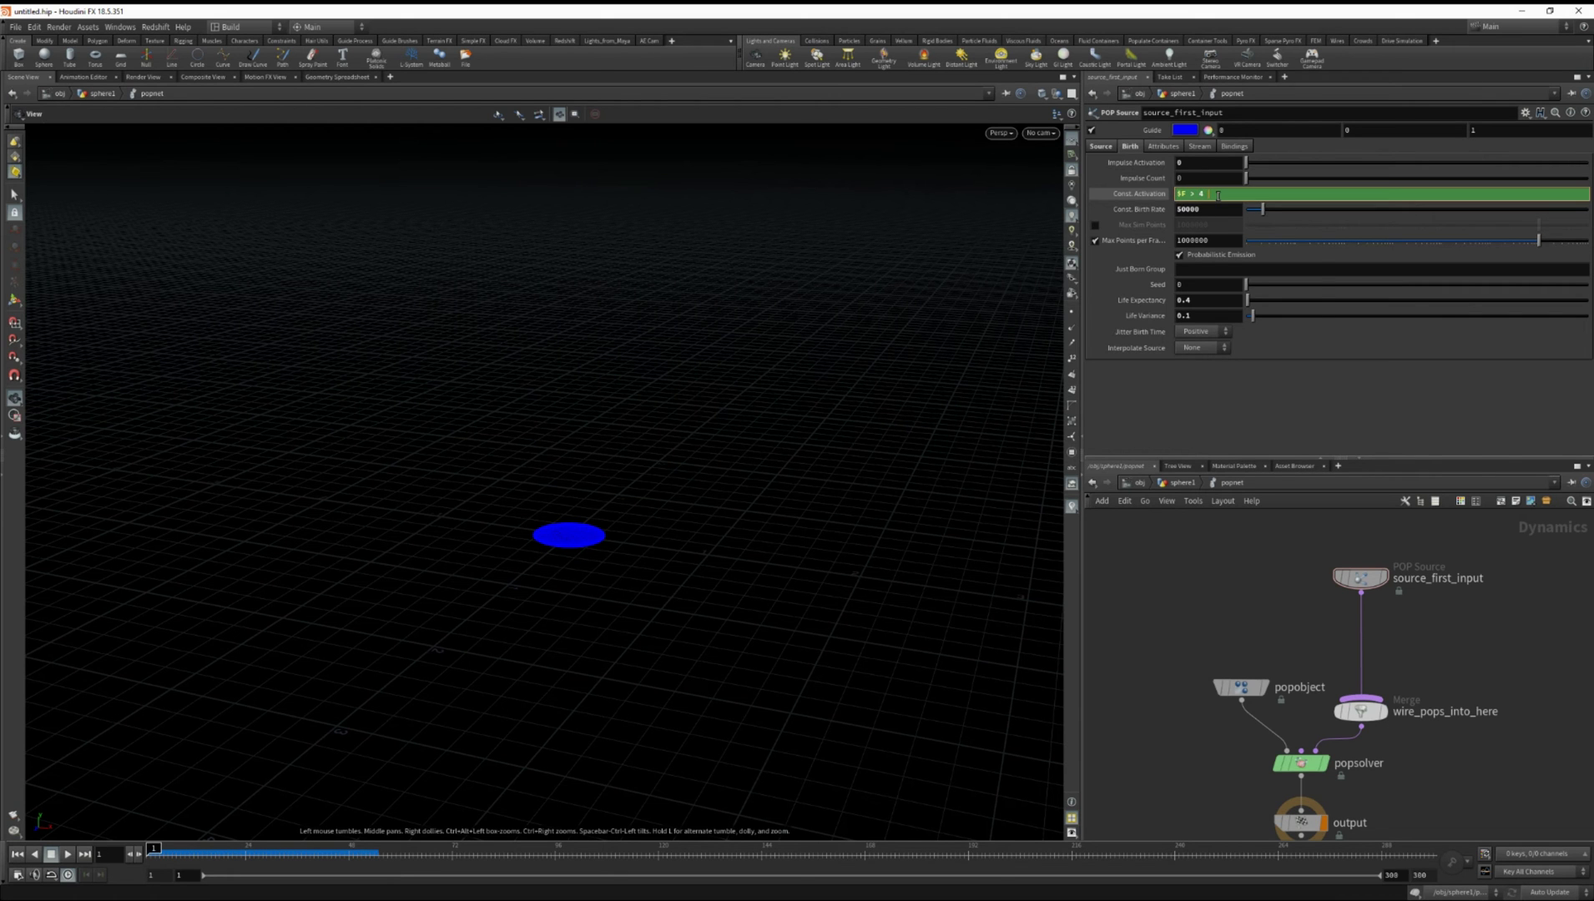
text(and)
key(BackSpace)
key(BackSpace)
text($F)
key(Return)
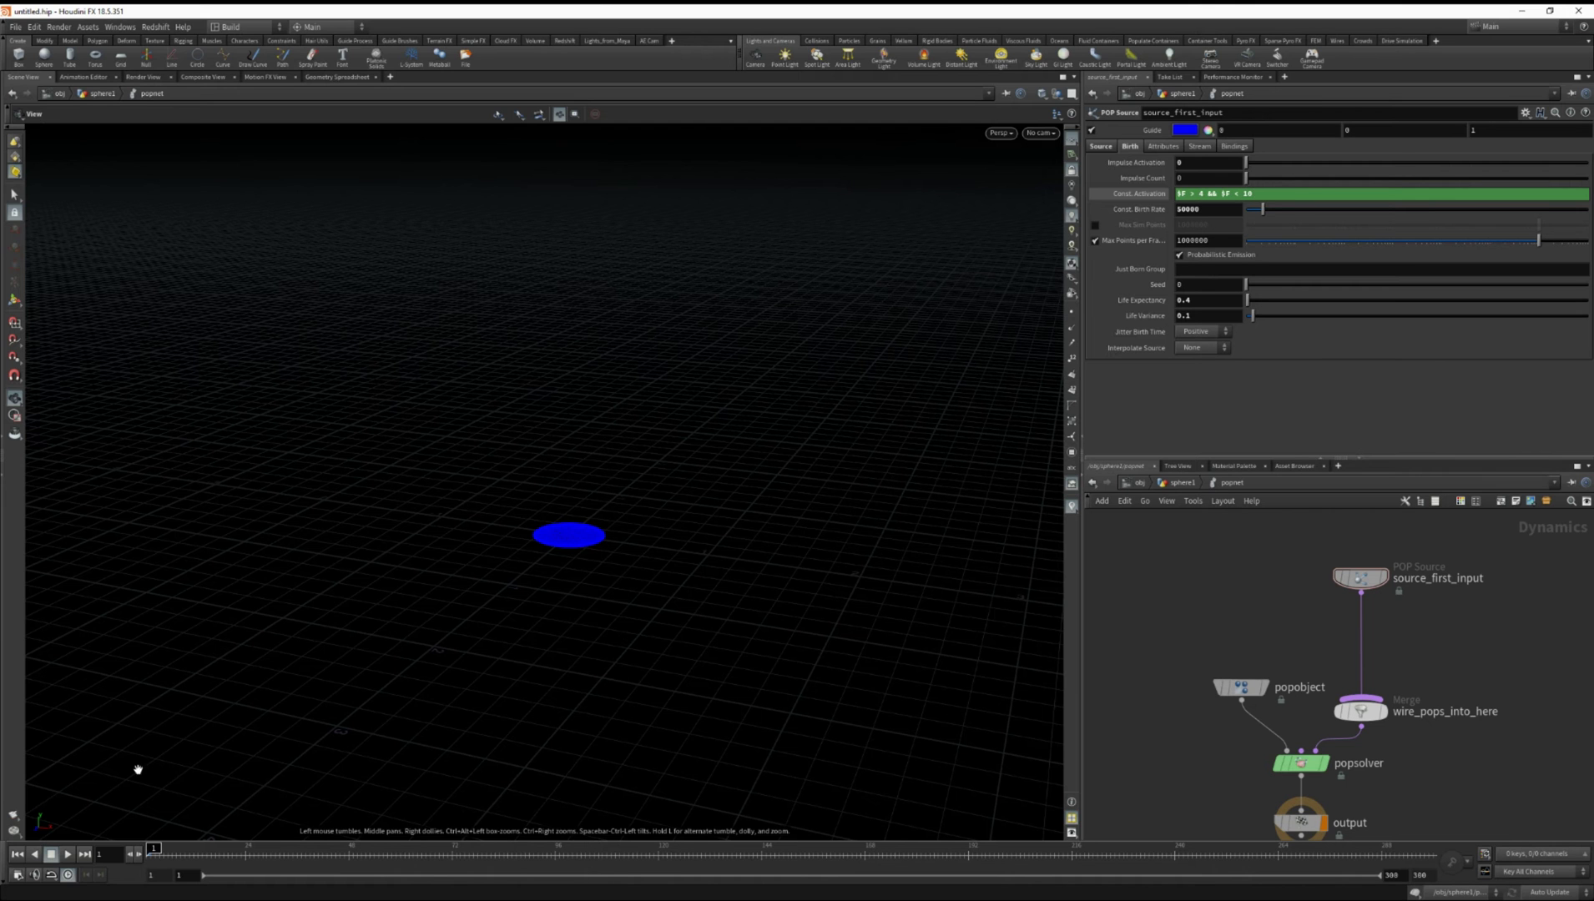
Play the particle simulation from the first frame to check the limited emission period
click(66, 853)
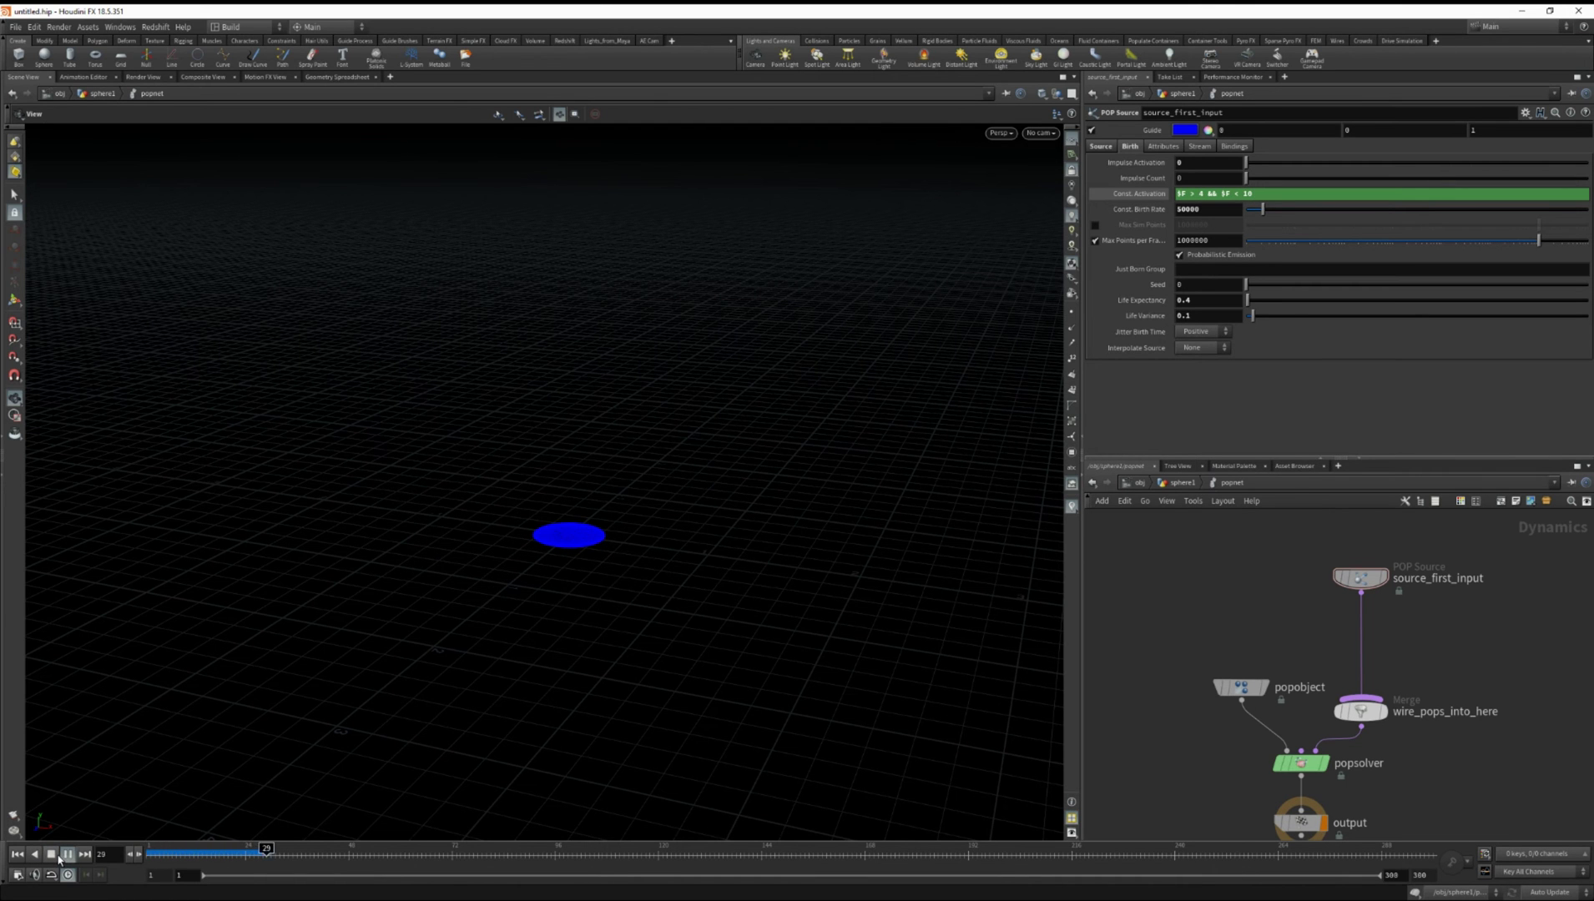
click(57, 856)
click(17, 856)
click(66, 854)
click(67, 854)
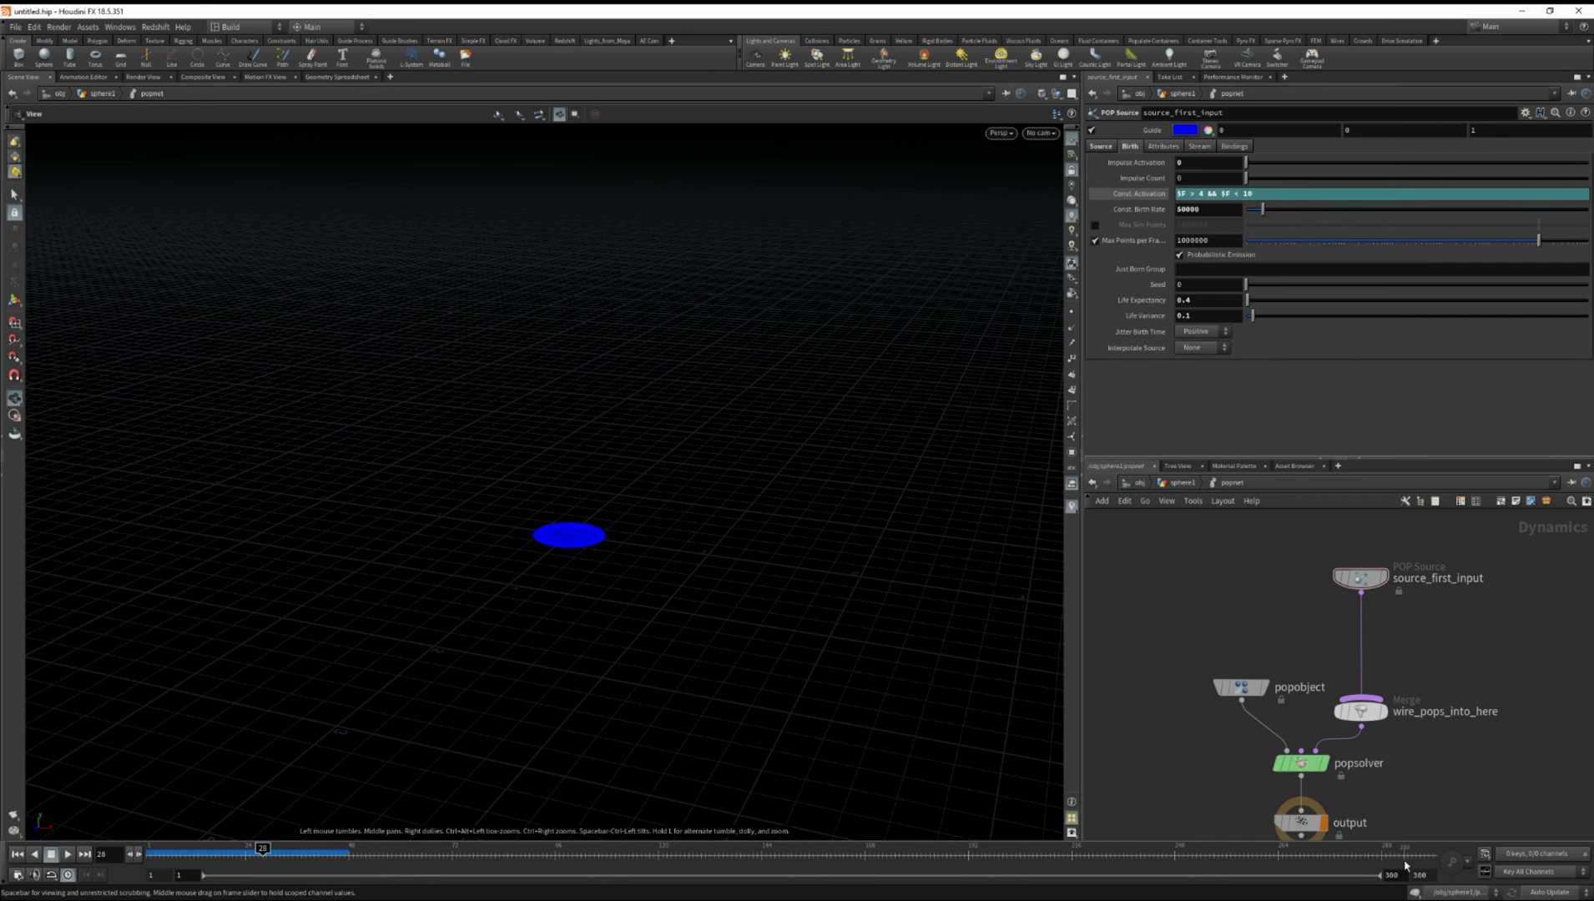
Set the playback range's end frame to 100, replay the particle simulation and return to the first frame
mouse_move(1291, 766)
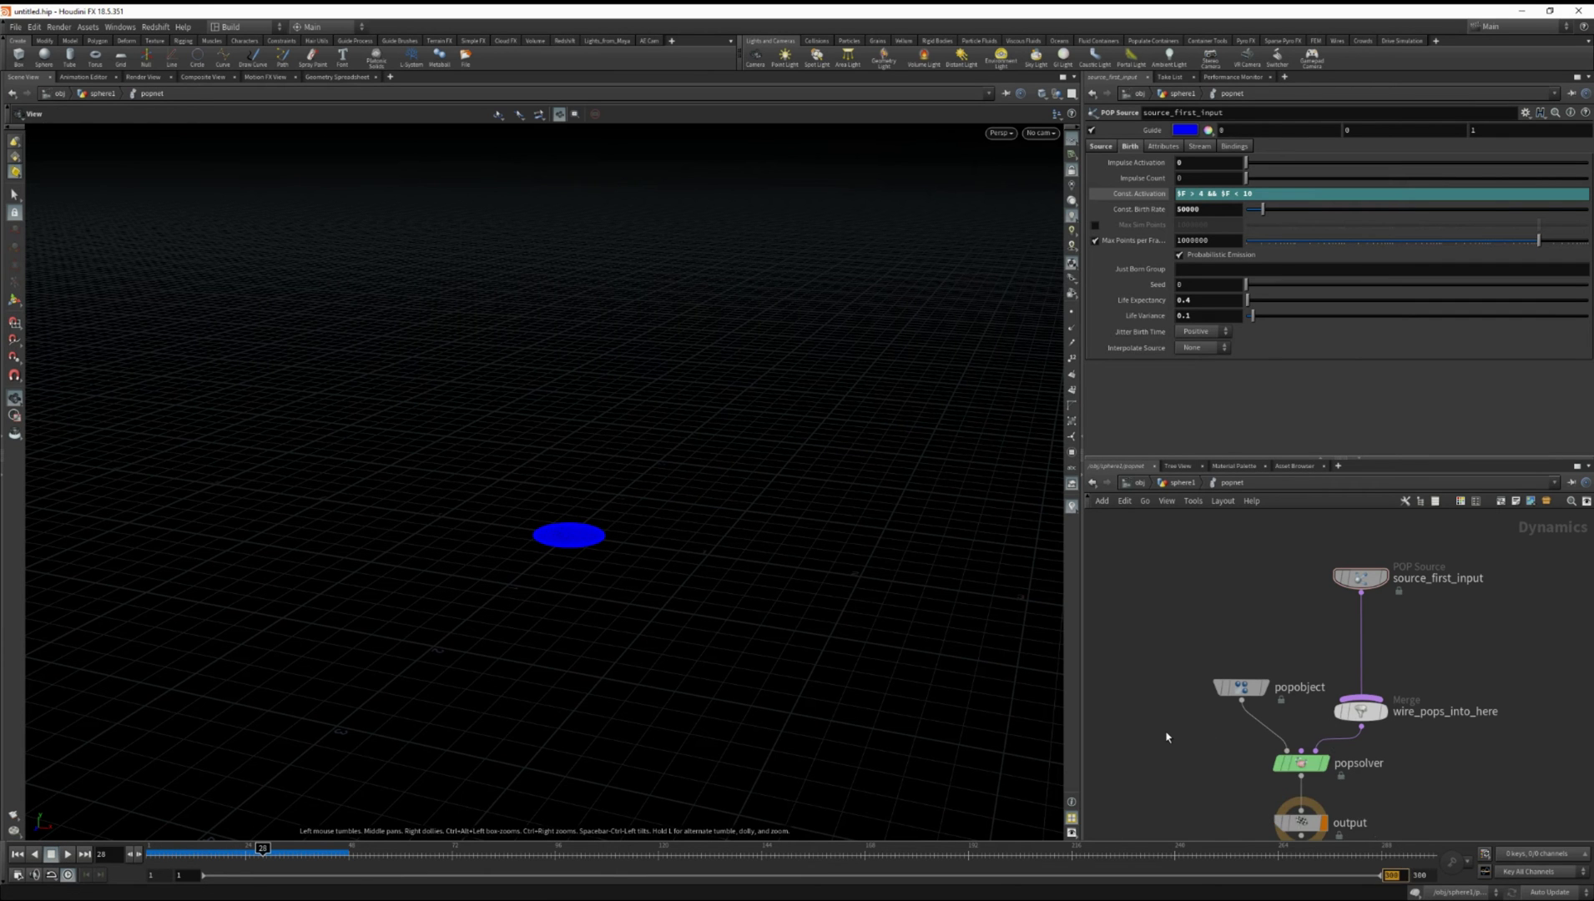
text(100)
key(Return)
click(68, 857)
click(53, 857)
click(19, 857)
click(68, 854)
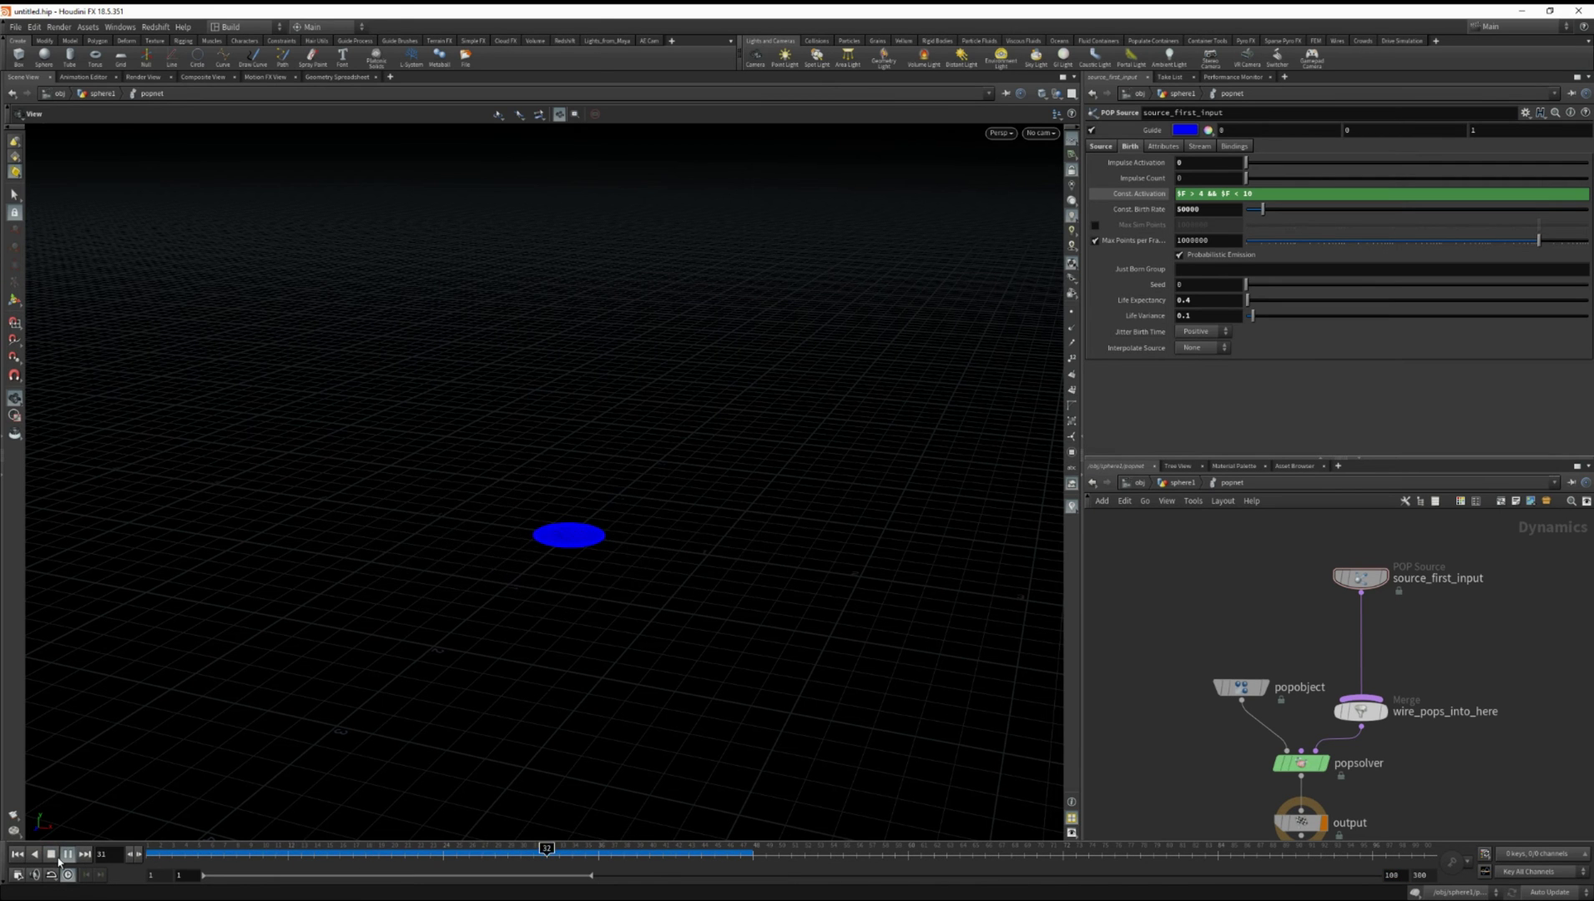
click(19, 856)
Go up to the sphere1 network and add a Pyro Configure Billowy Smoke setup below popnet
mouse_move(1220, 748)
middle_down()
mouse_move(1220, 626)
mouse_move(1198, 727)
middle_up()
click(1184, 484)
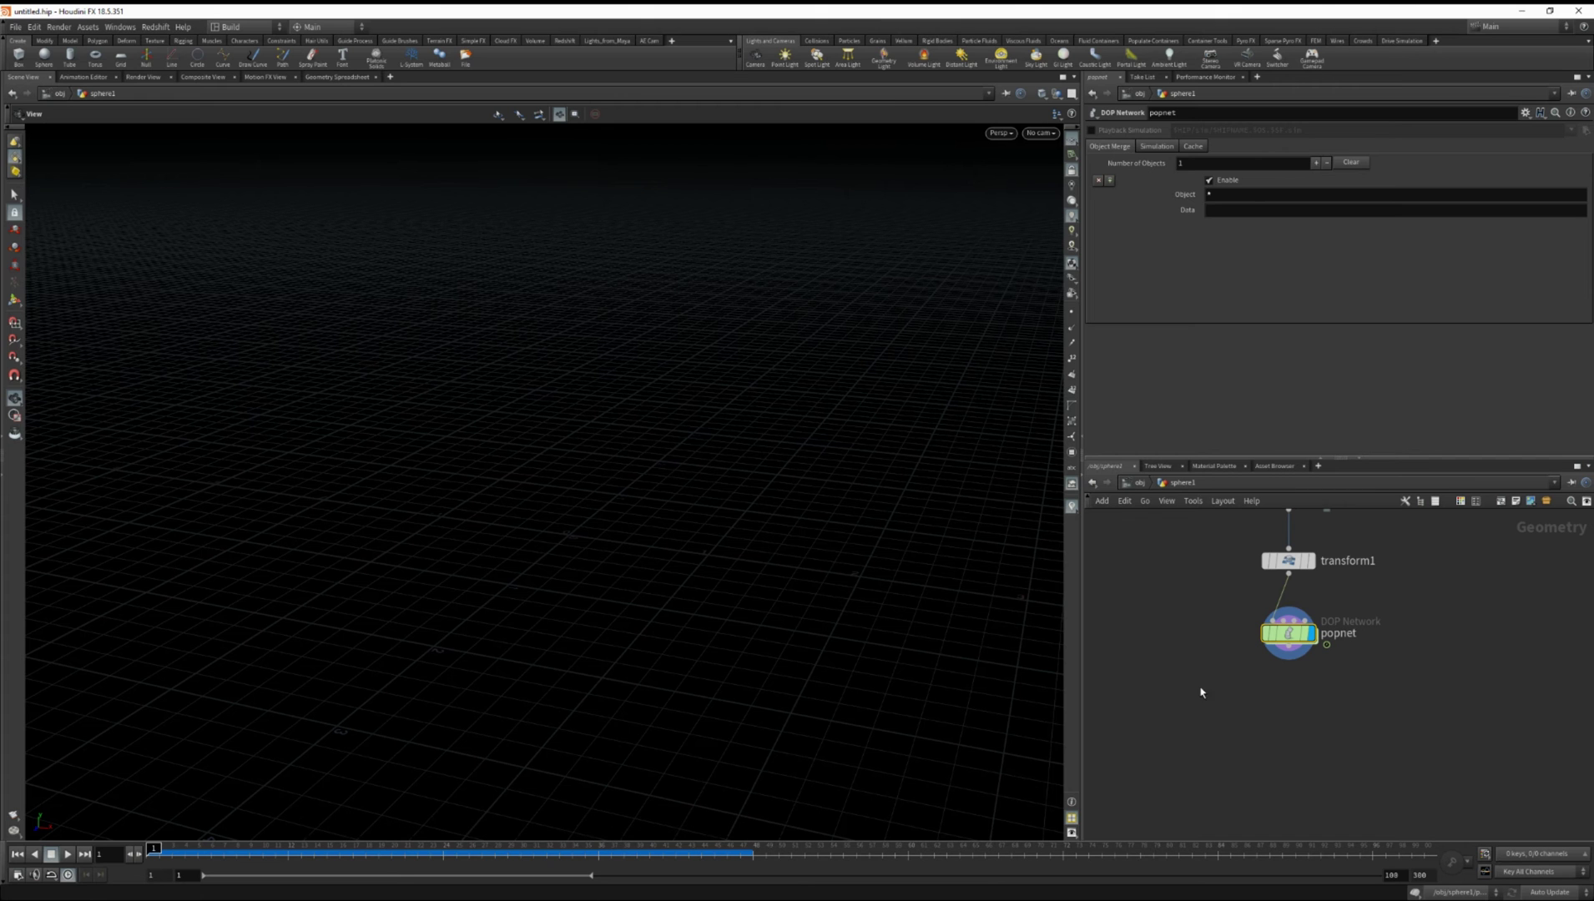
key(Tab)
text(configure)
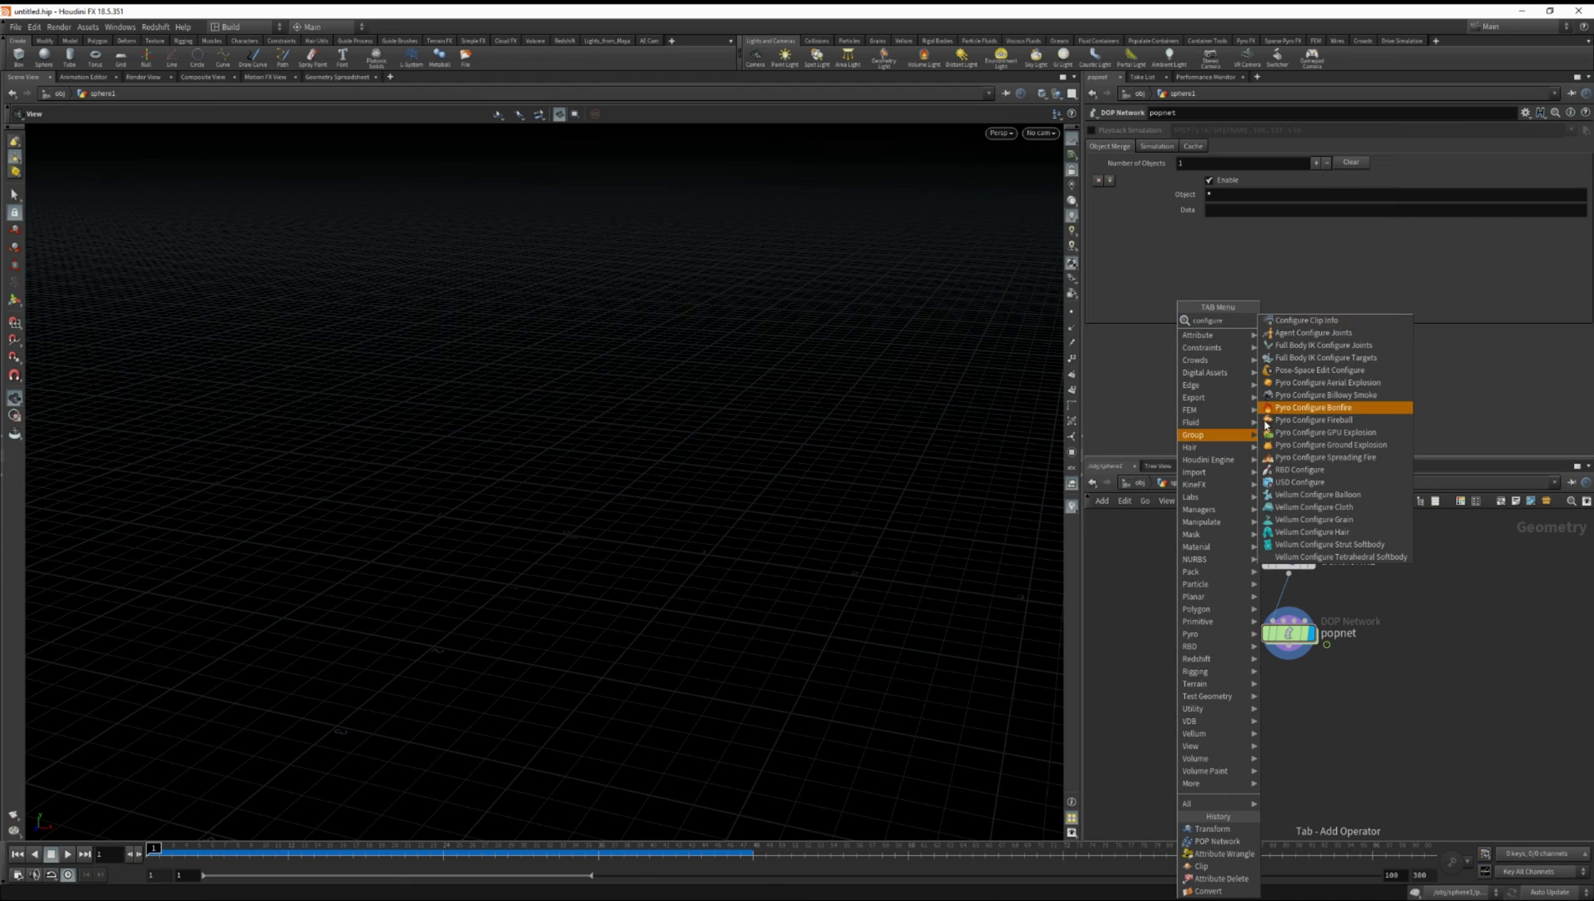
click(1306, 395)
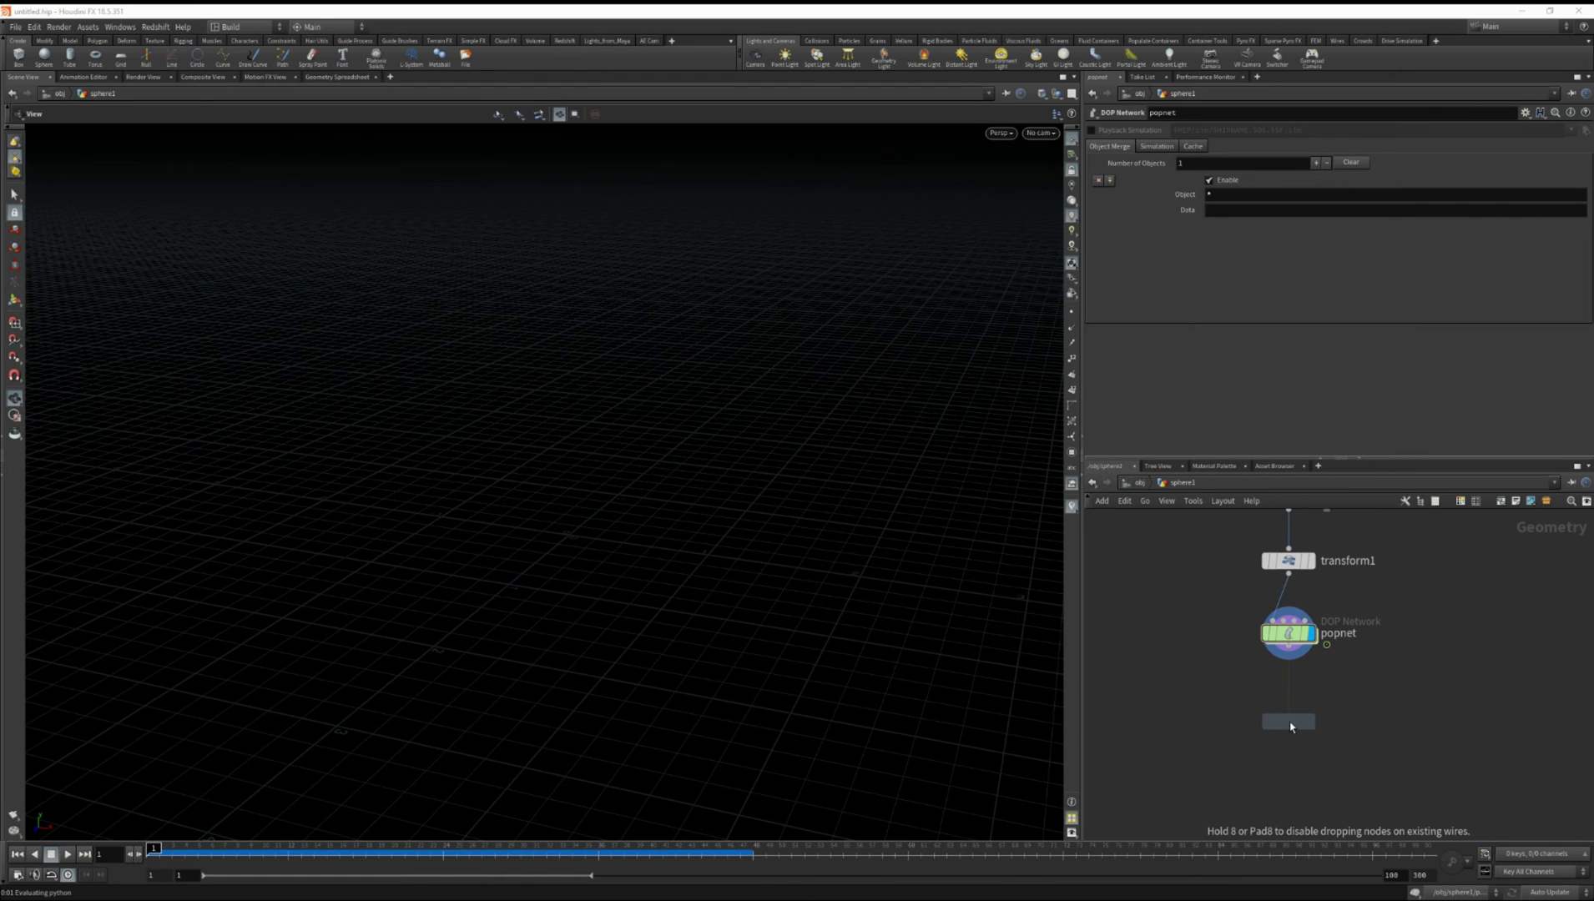
click(1189, 703)
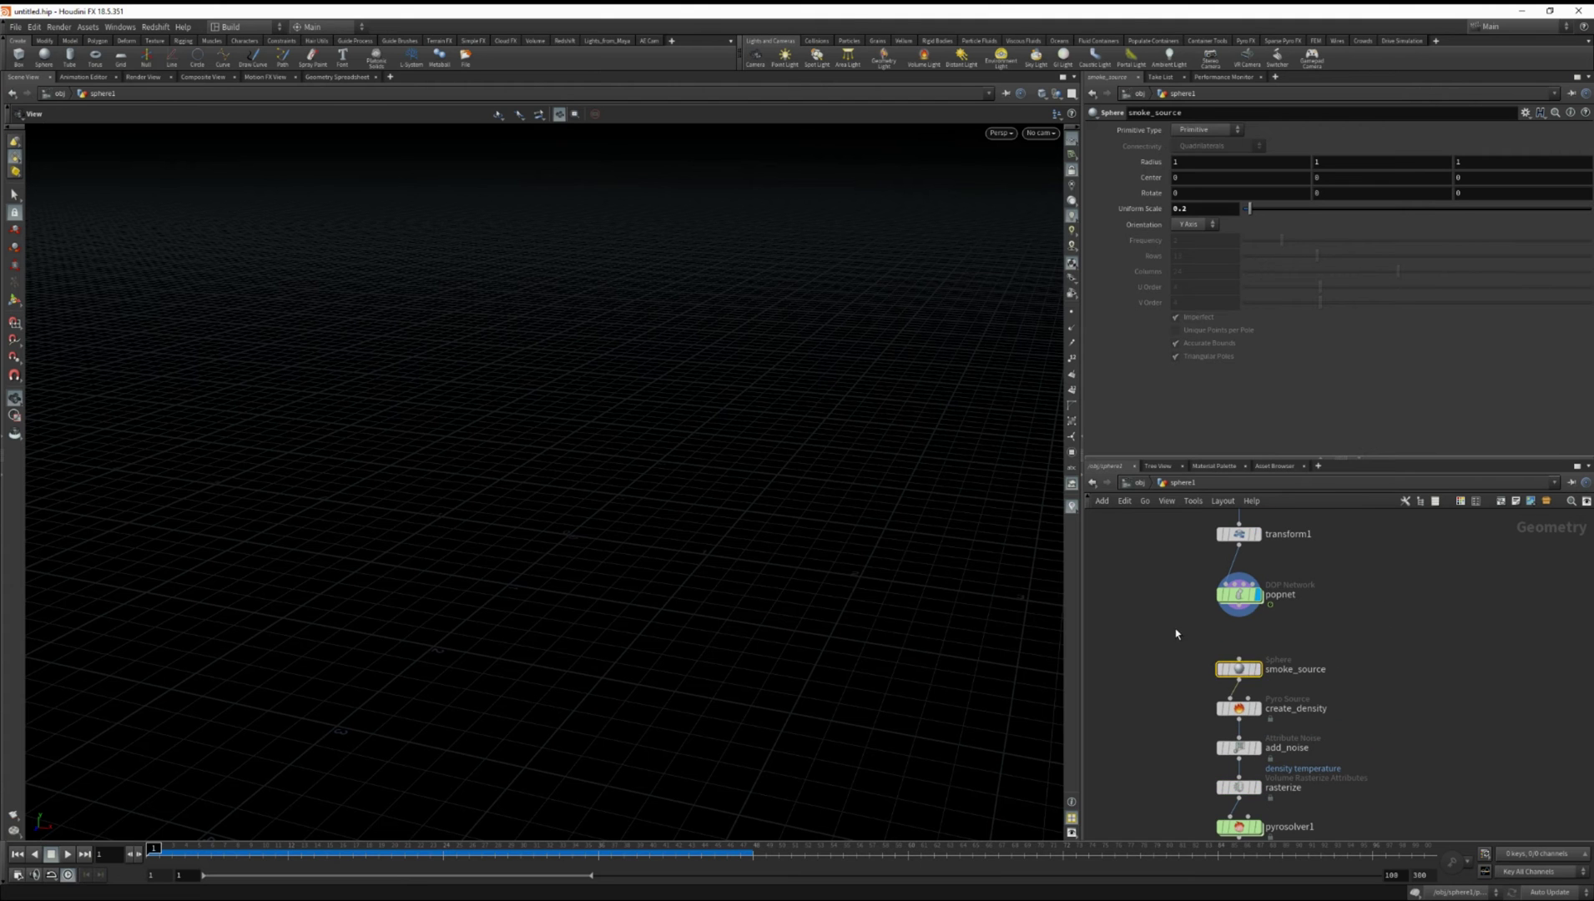
Delete the smoke_source sphere and move the remaining pyro nodes closer to popnet
drag(1176, 622, 1279, 686)
key(Delete)
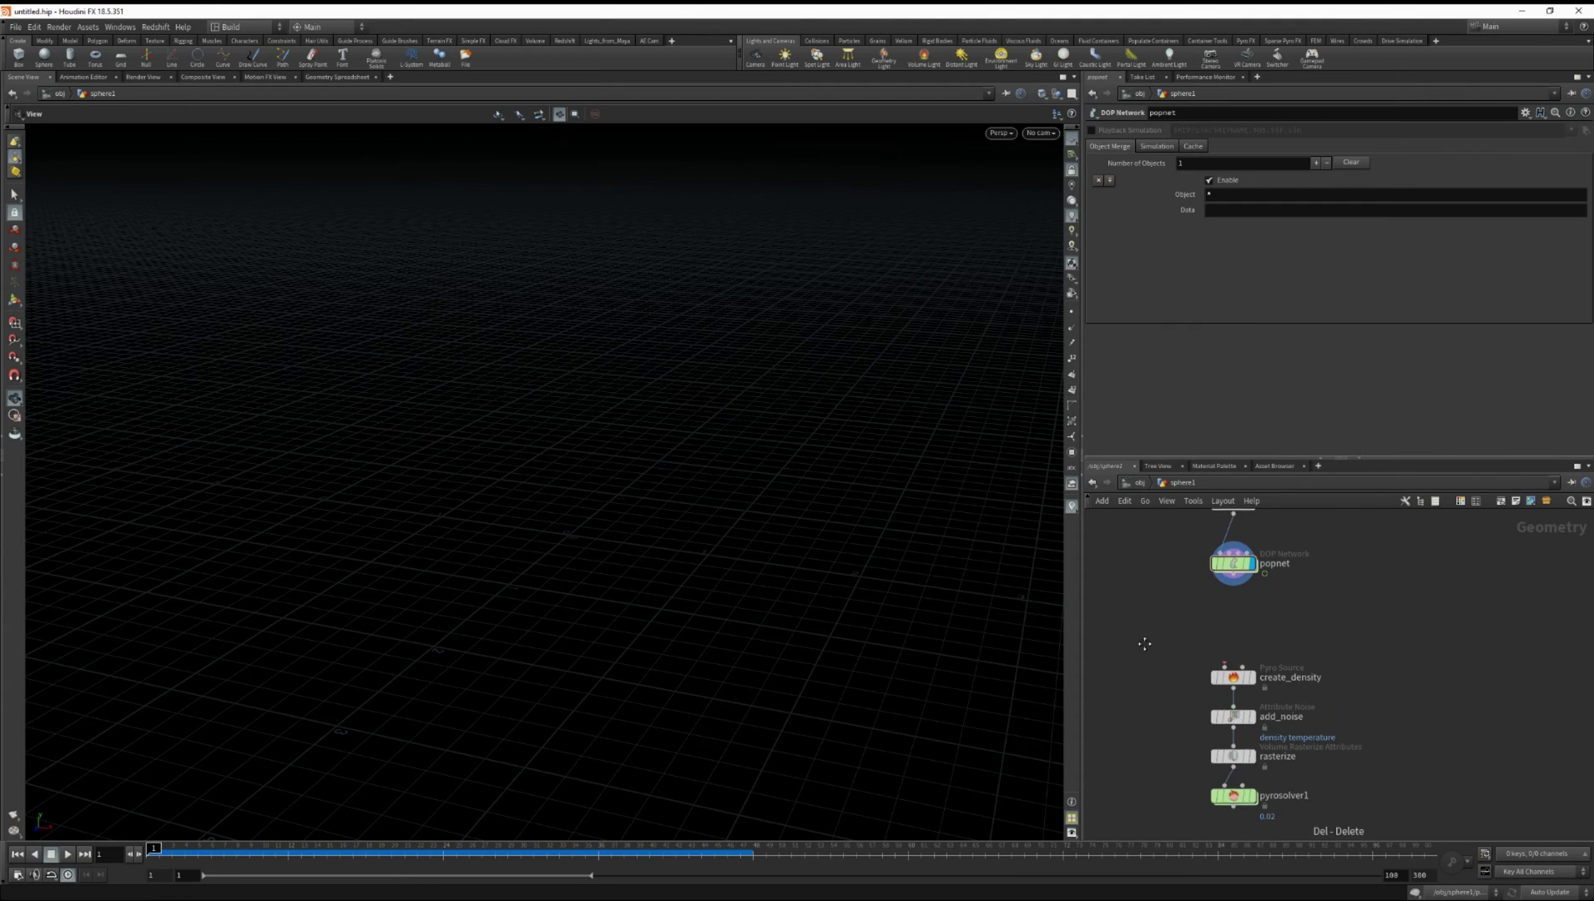
drag(1152, 626, 1295, 798)
drag(1234, 669, 1233, 641)
click(1202, 606)
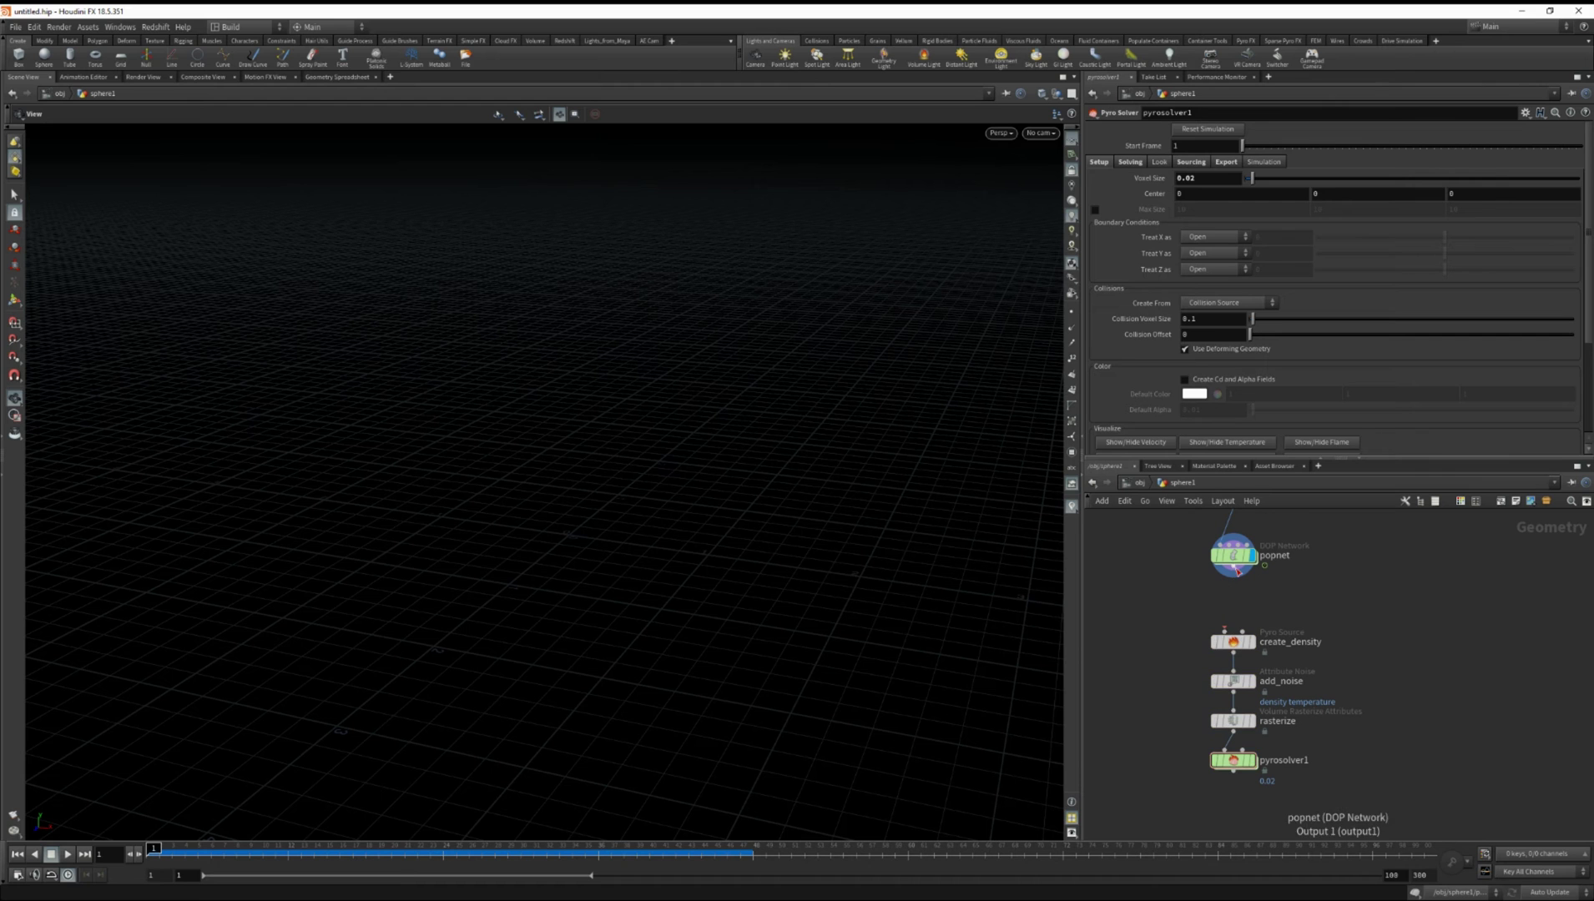
Connect popnet's output to create_density's first input and display create_density
drag(1233, 568, 1222, 625)
click(1233, 632)
click(1232, 641)
Set create_density's mode to Keep Input, play the particles and return to the first frame
click(1202, 178)
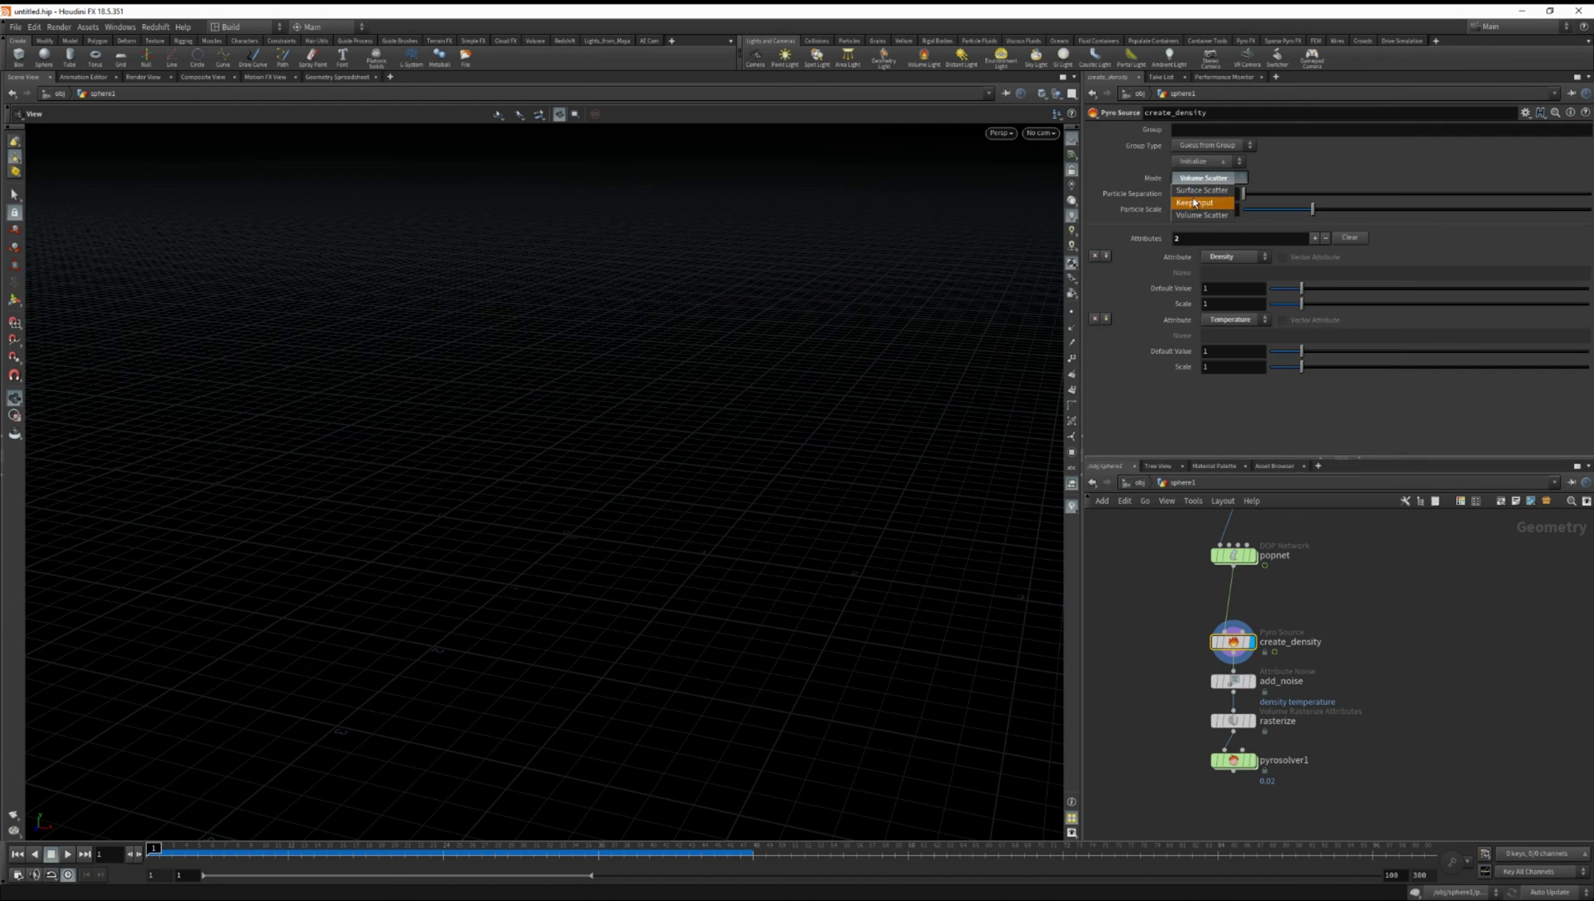
click(1193, 202)
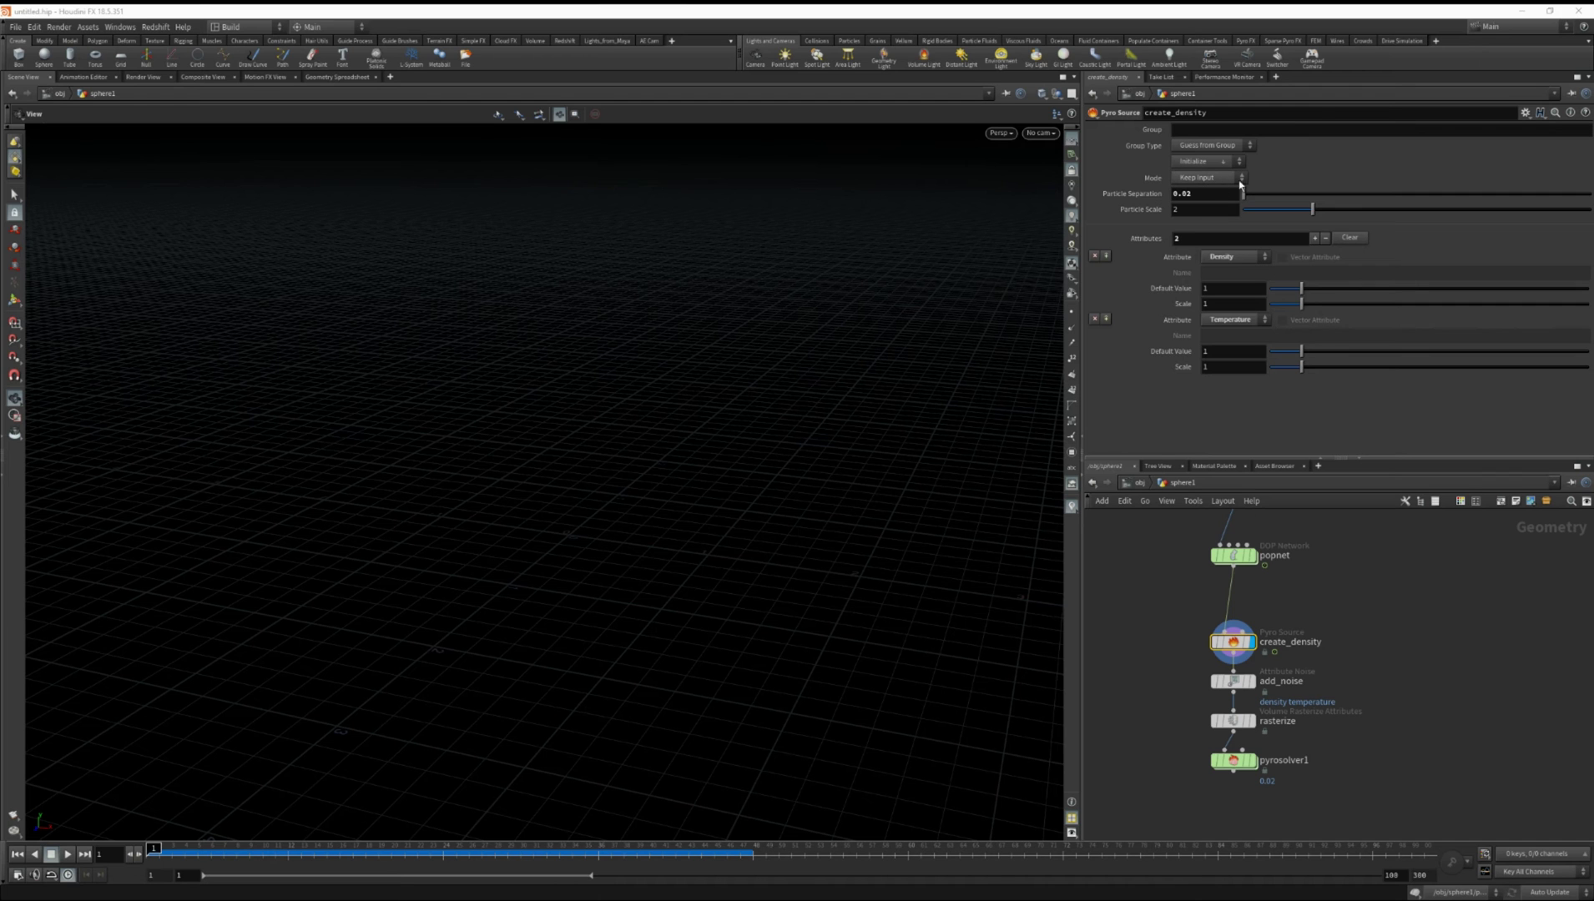
click(67, 853)
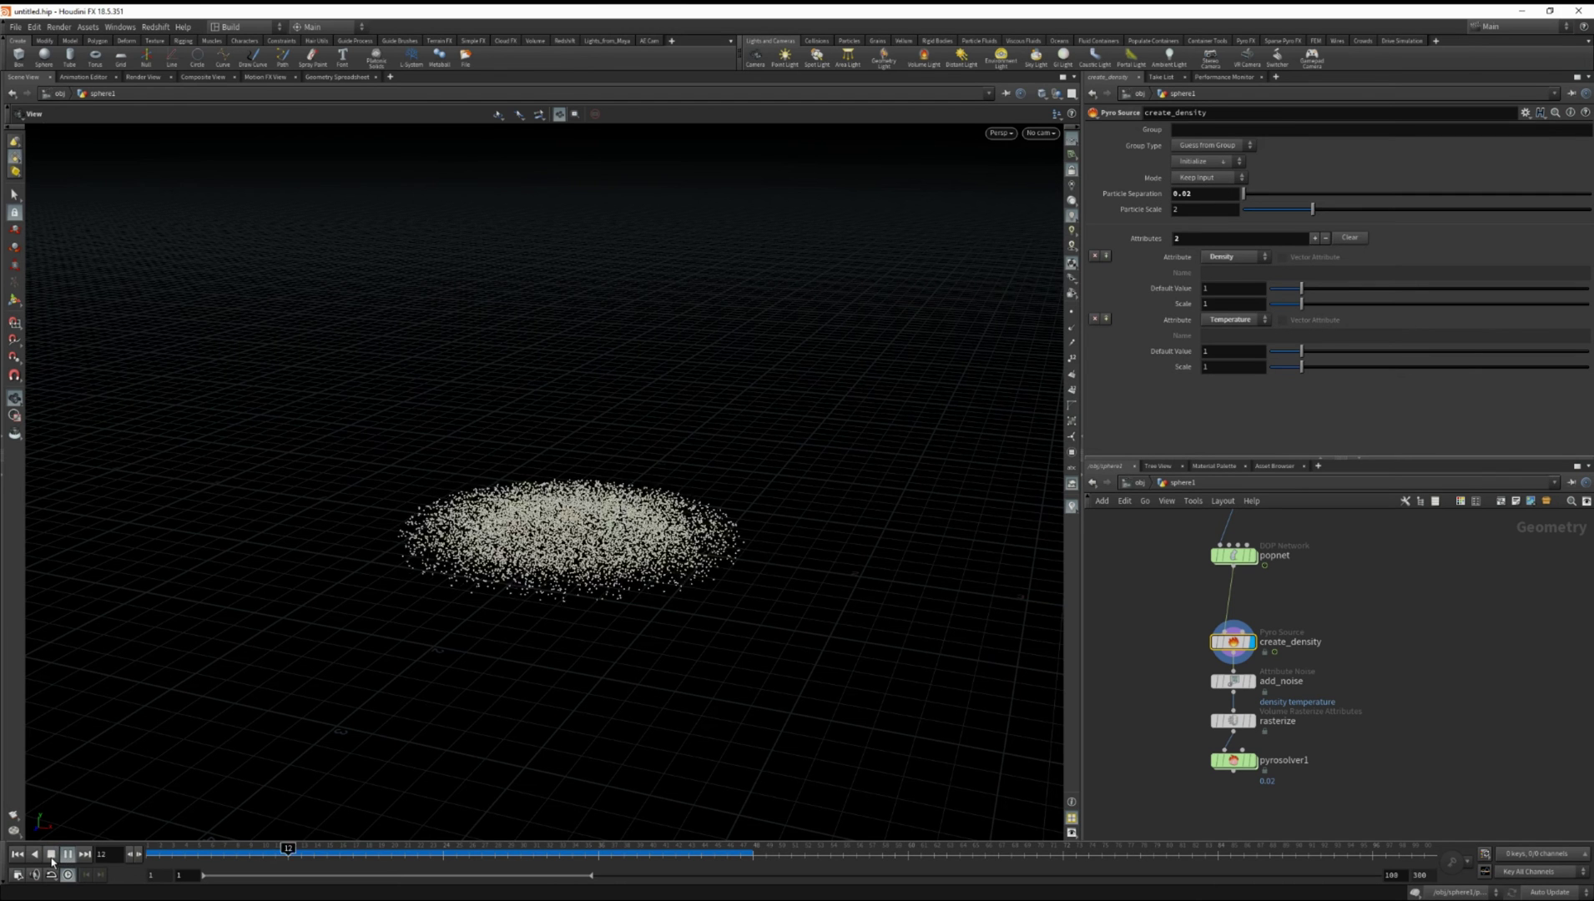
click(48, 856)
click(16, 853)
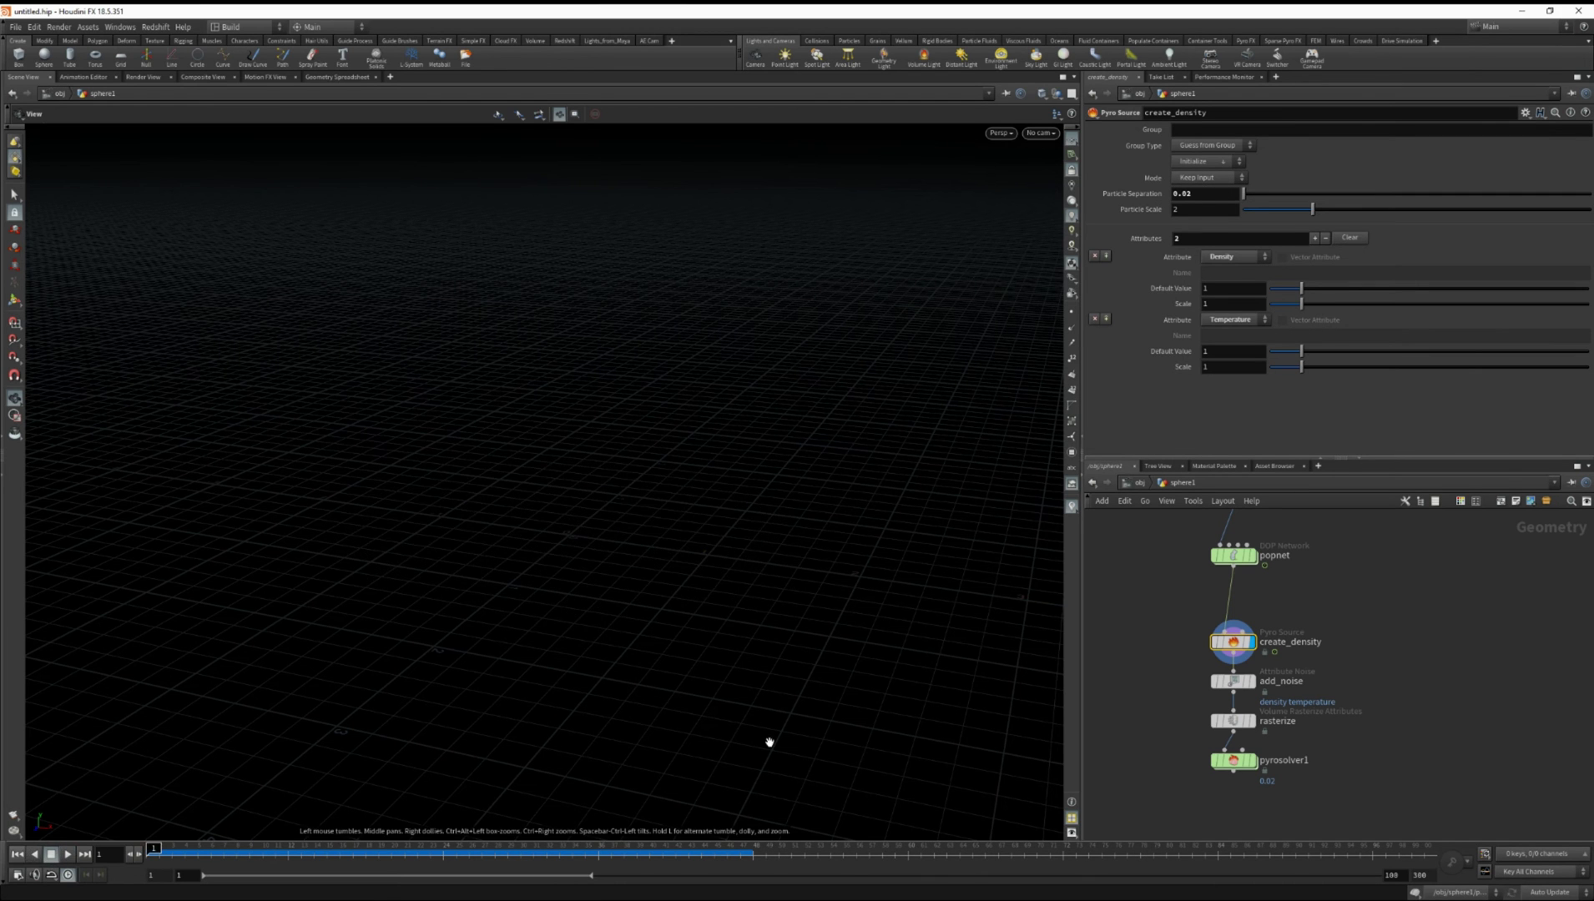
Display add_noise and add v to its density and temperature attributes
click(1252, 682)
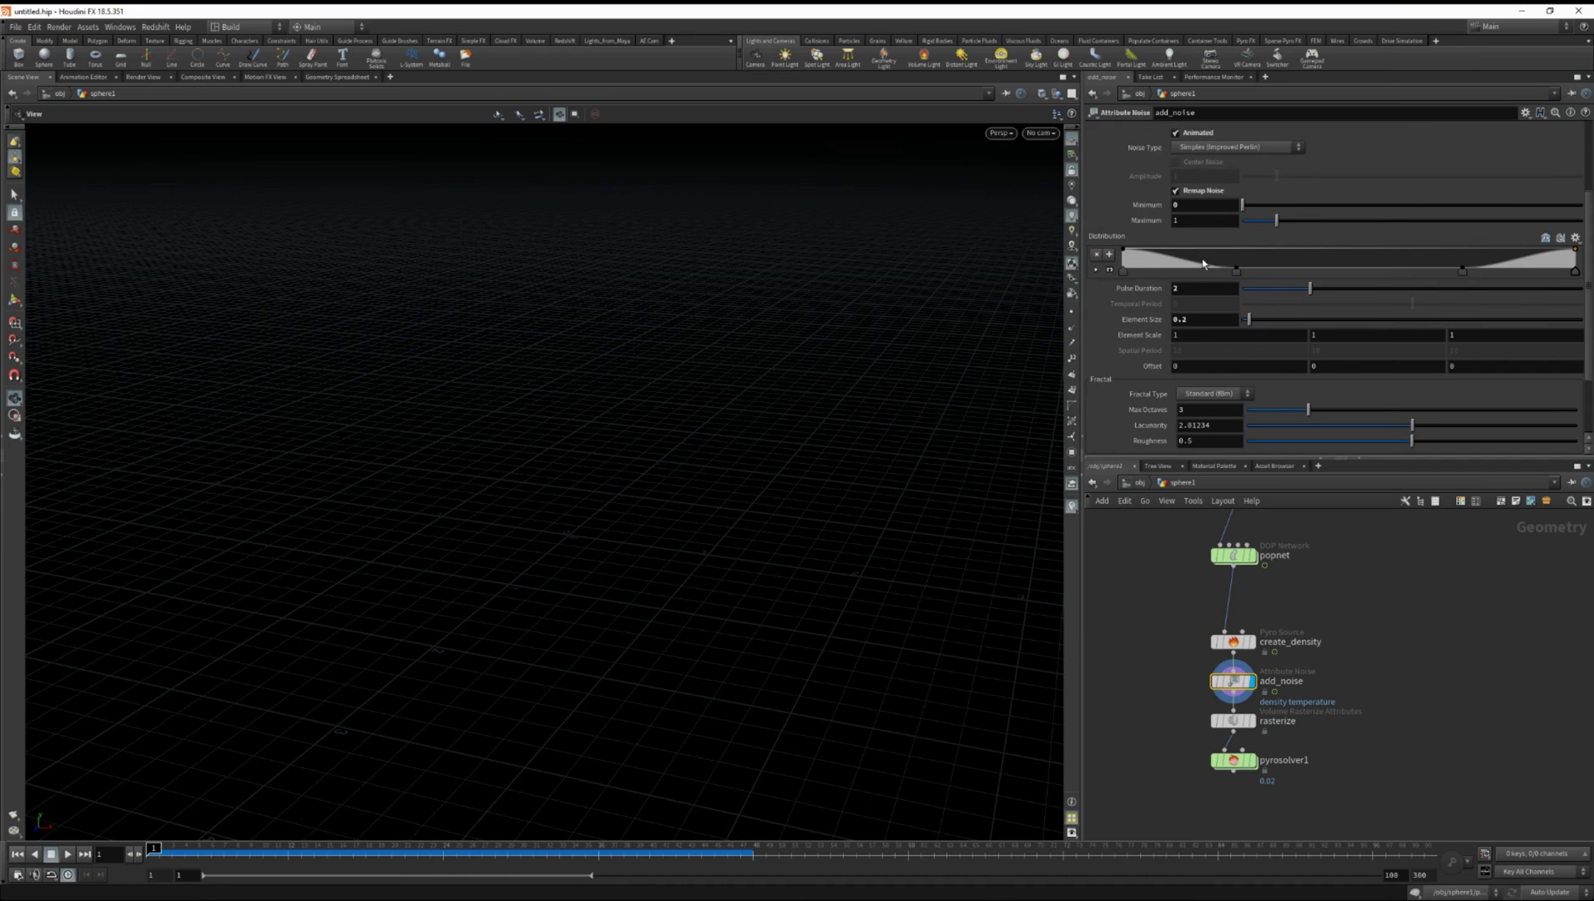
scroll(1148, 312, up, 2)
scroll(1147, 312, up, 2)
click(1276, 210)
text(v)
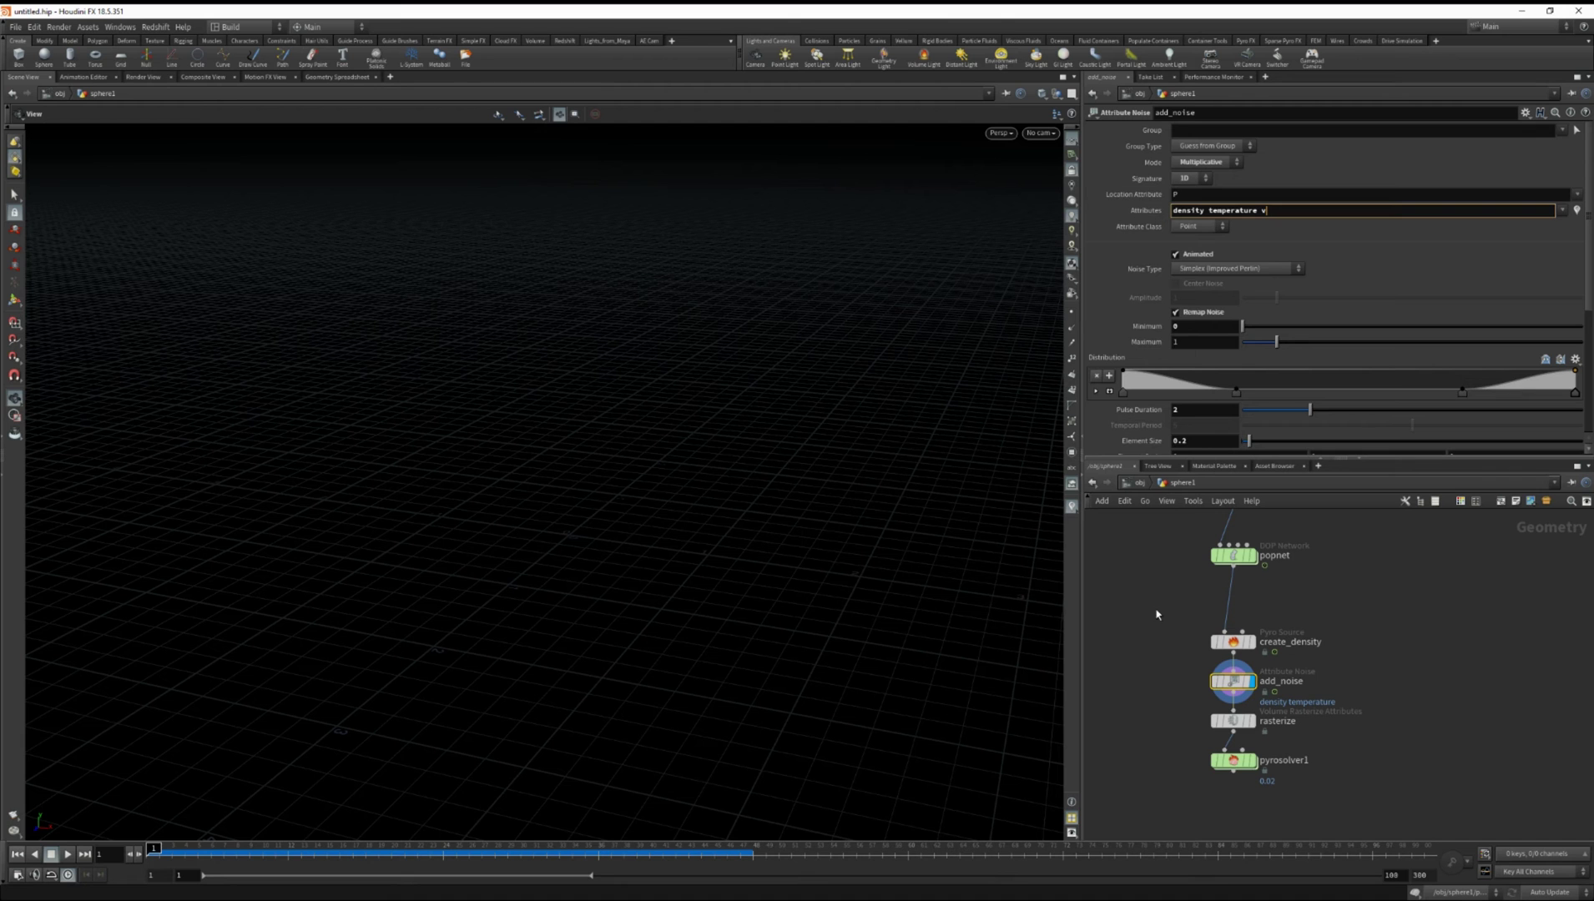
key(Return)
Display rasterize and add v to its list of rasterized attributes
click(1250, 721)
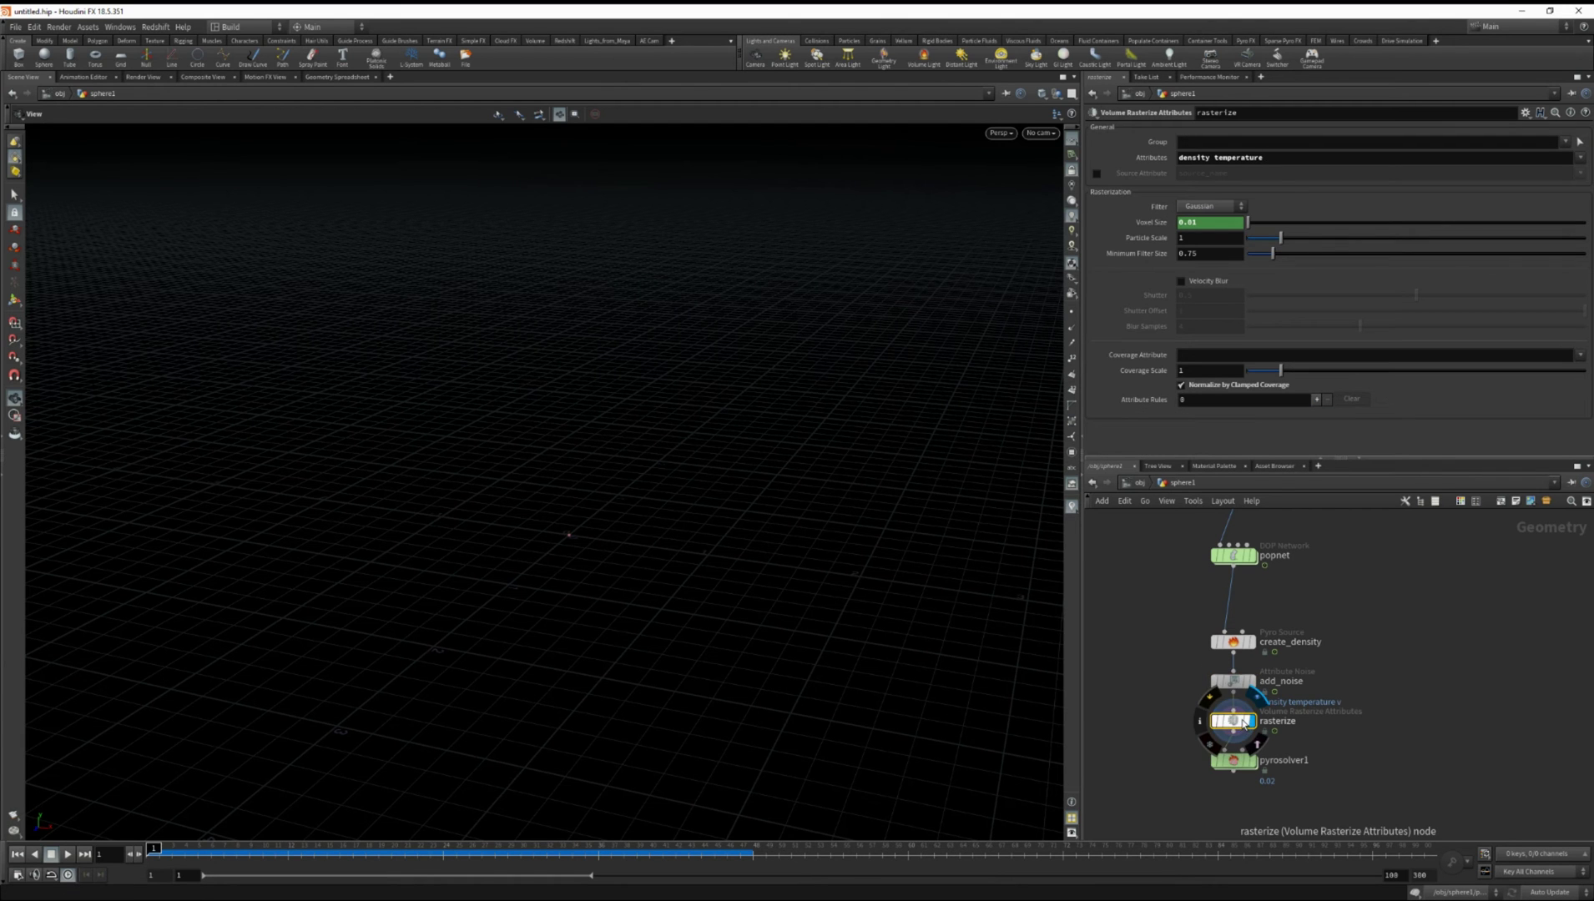
click(1279, 158)
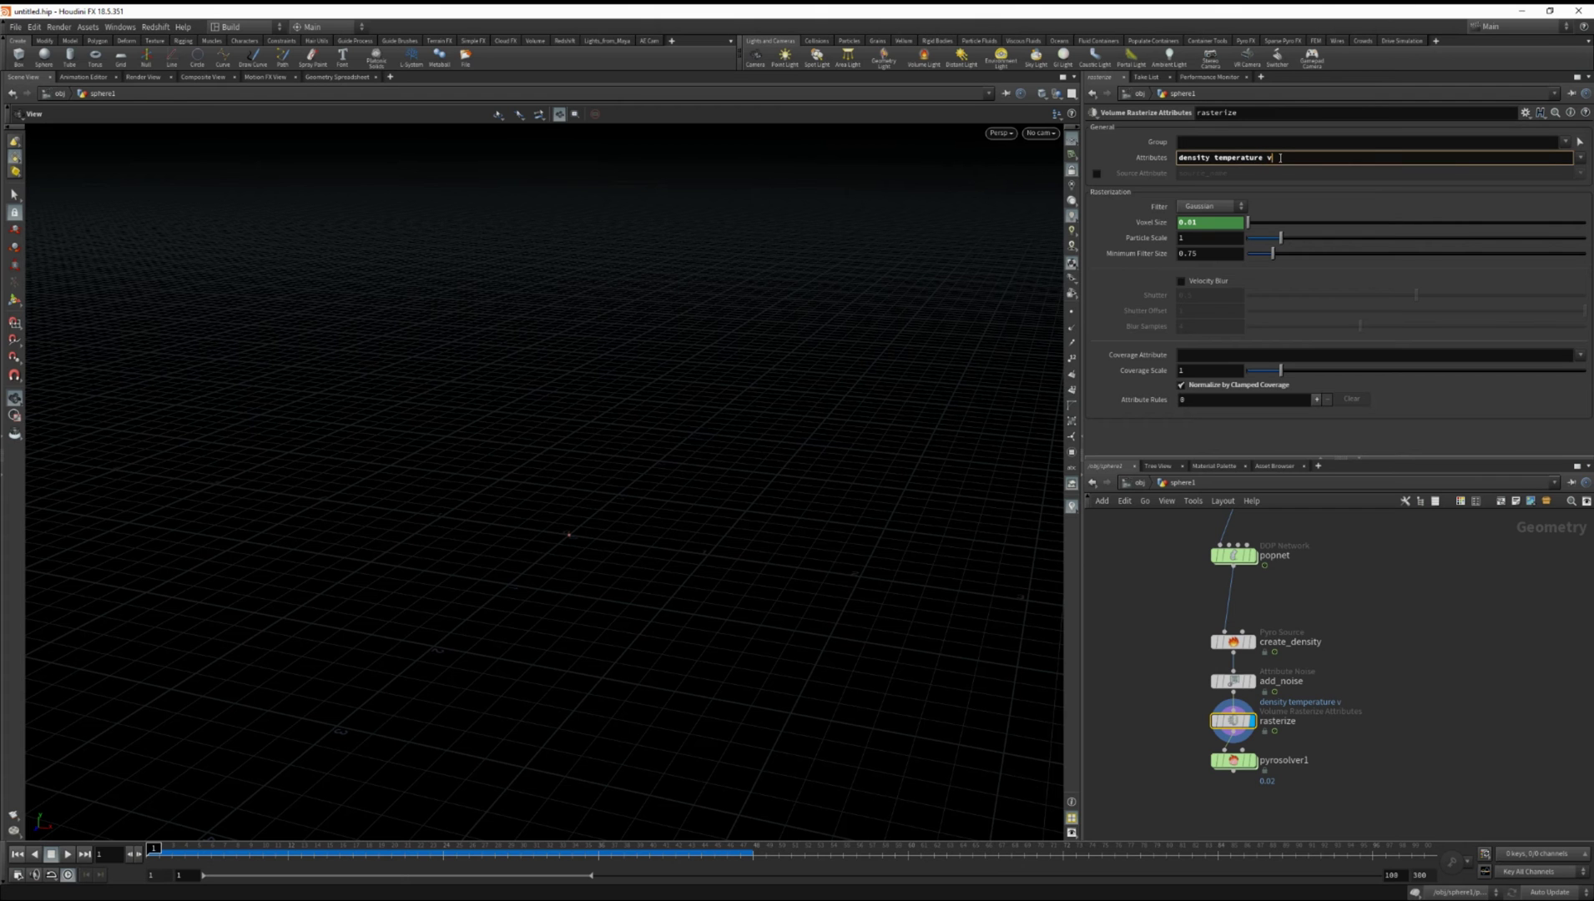
key(Return)
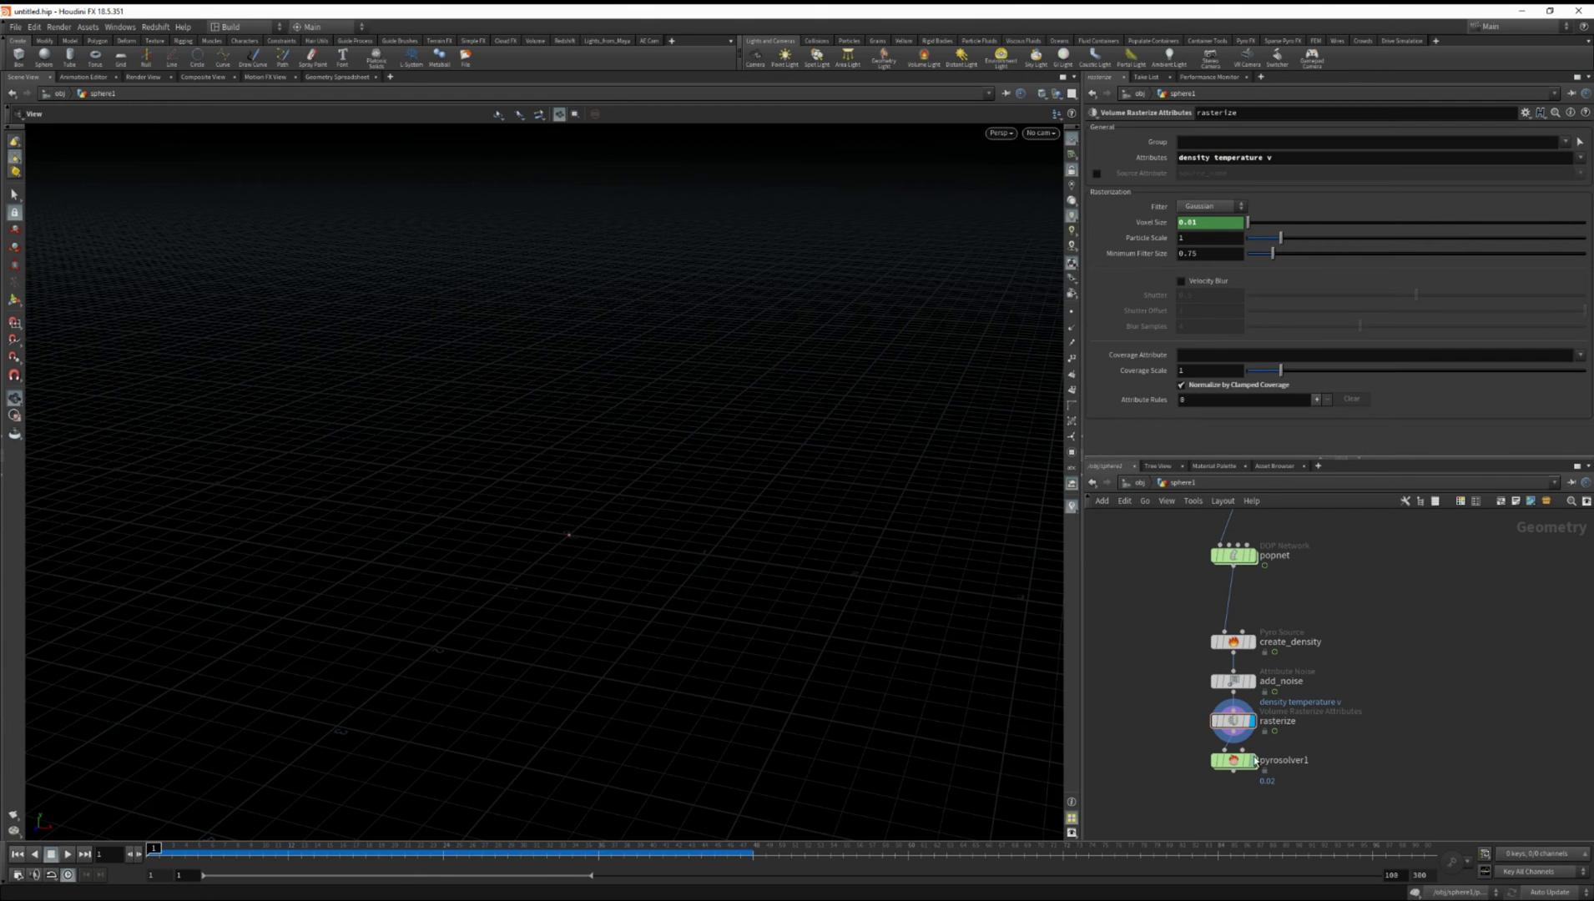
Display pyrosolver1, show its sourcing settings, play the smoke simulation and return to the first frame
click(1254, 761)
click(1235, 764)
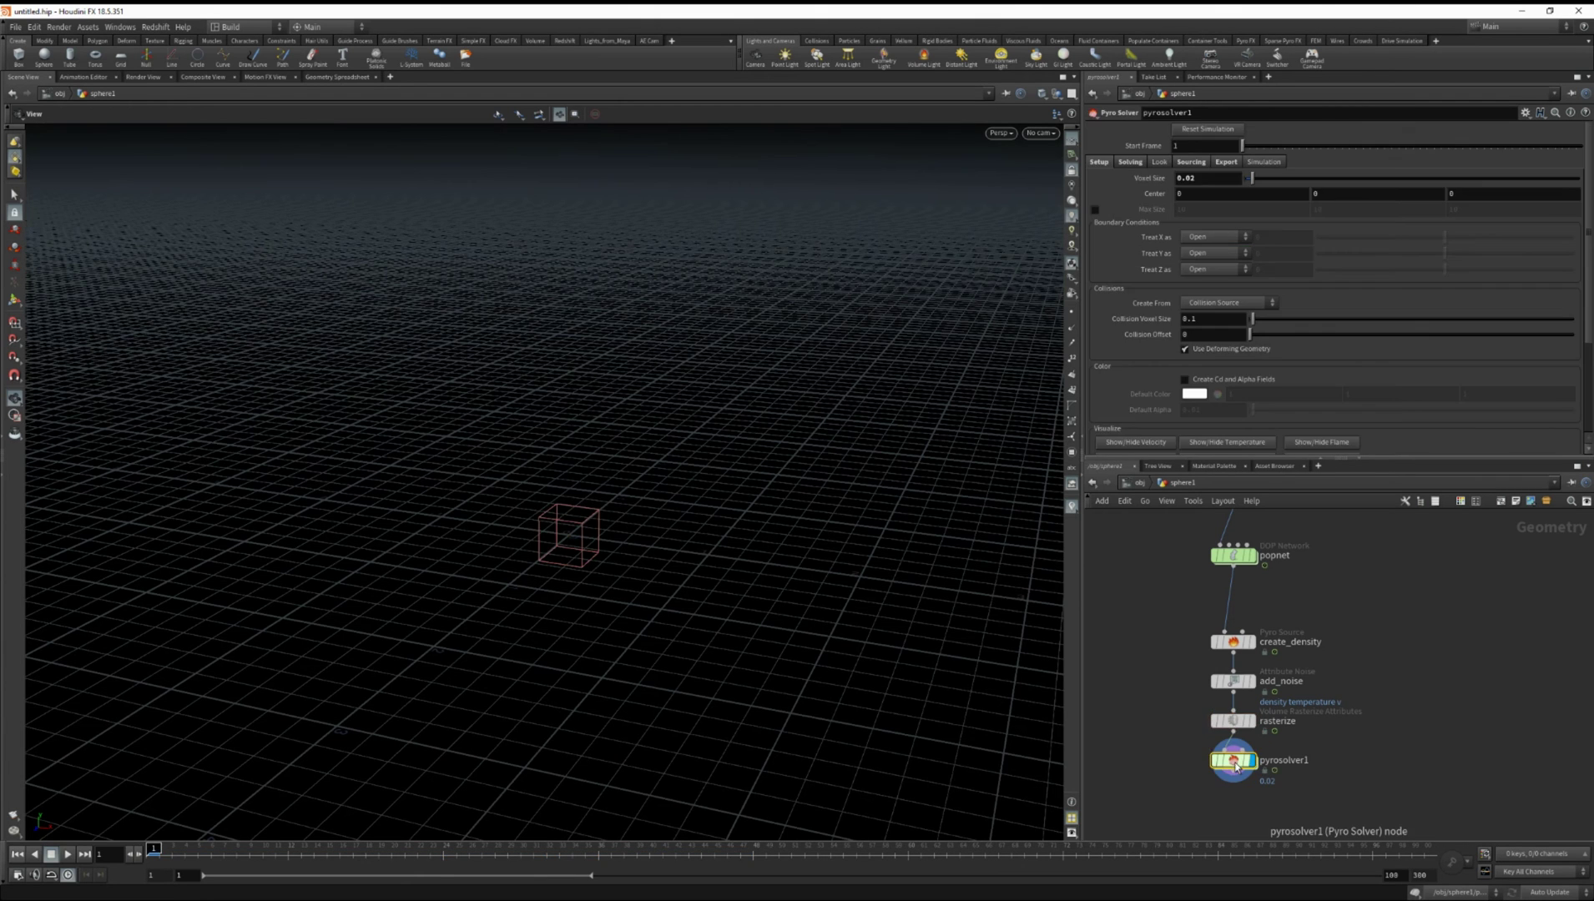
drag(1236, 766, 1234, 769)
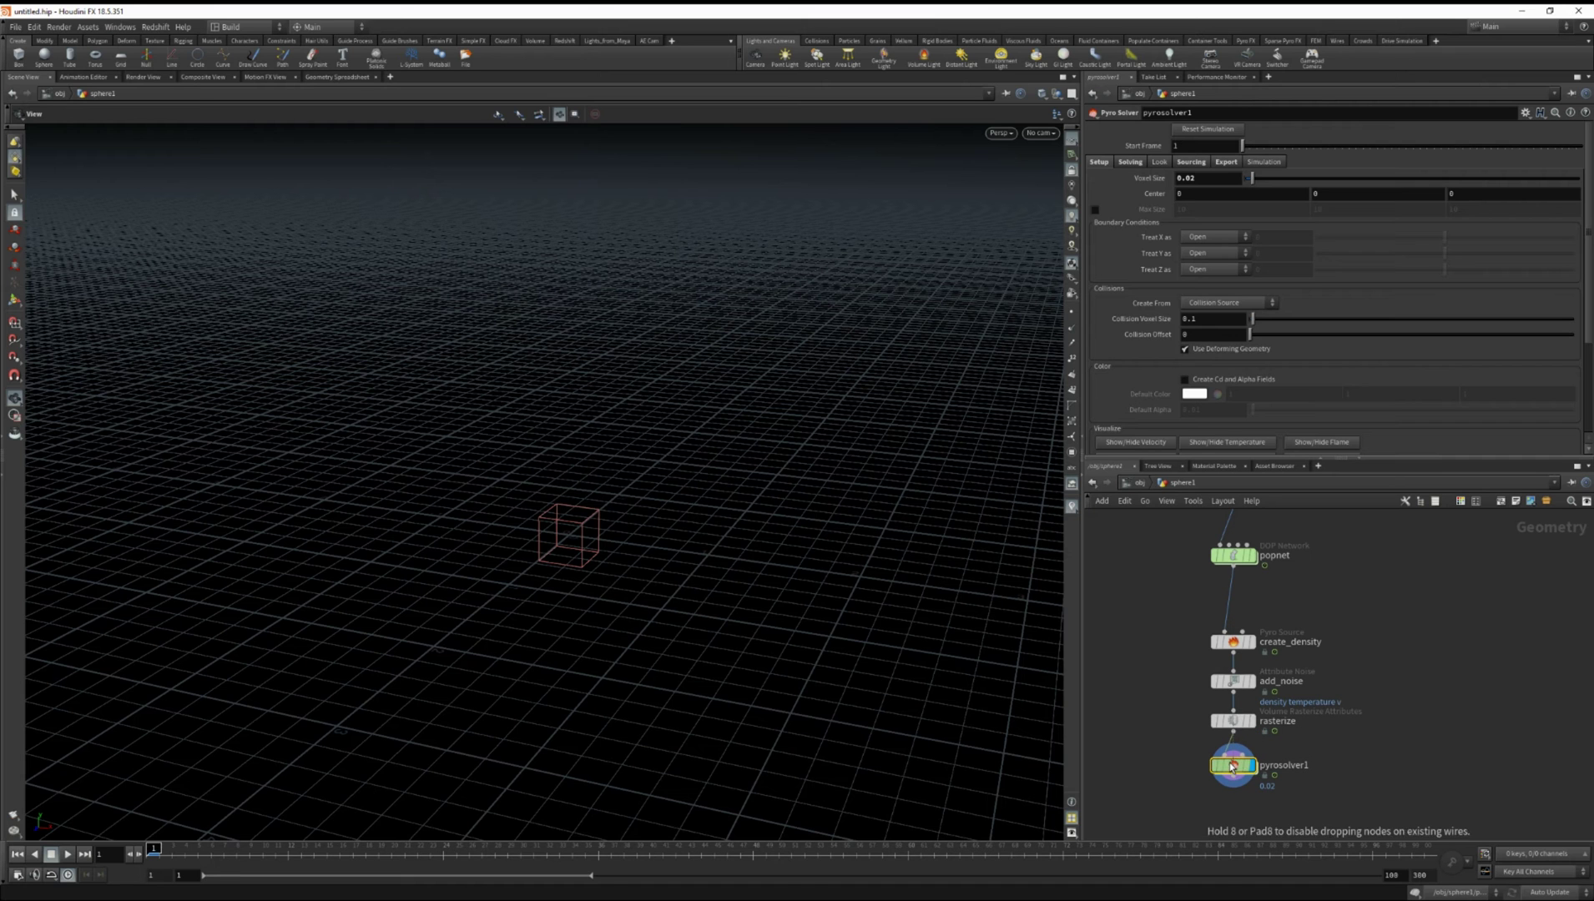
click(1191, 162)
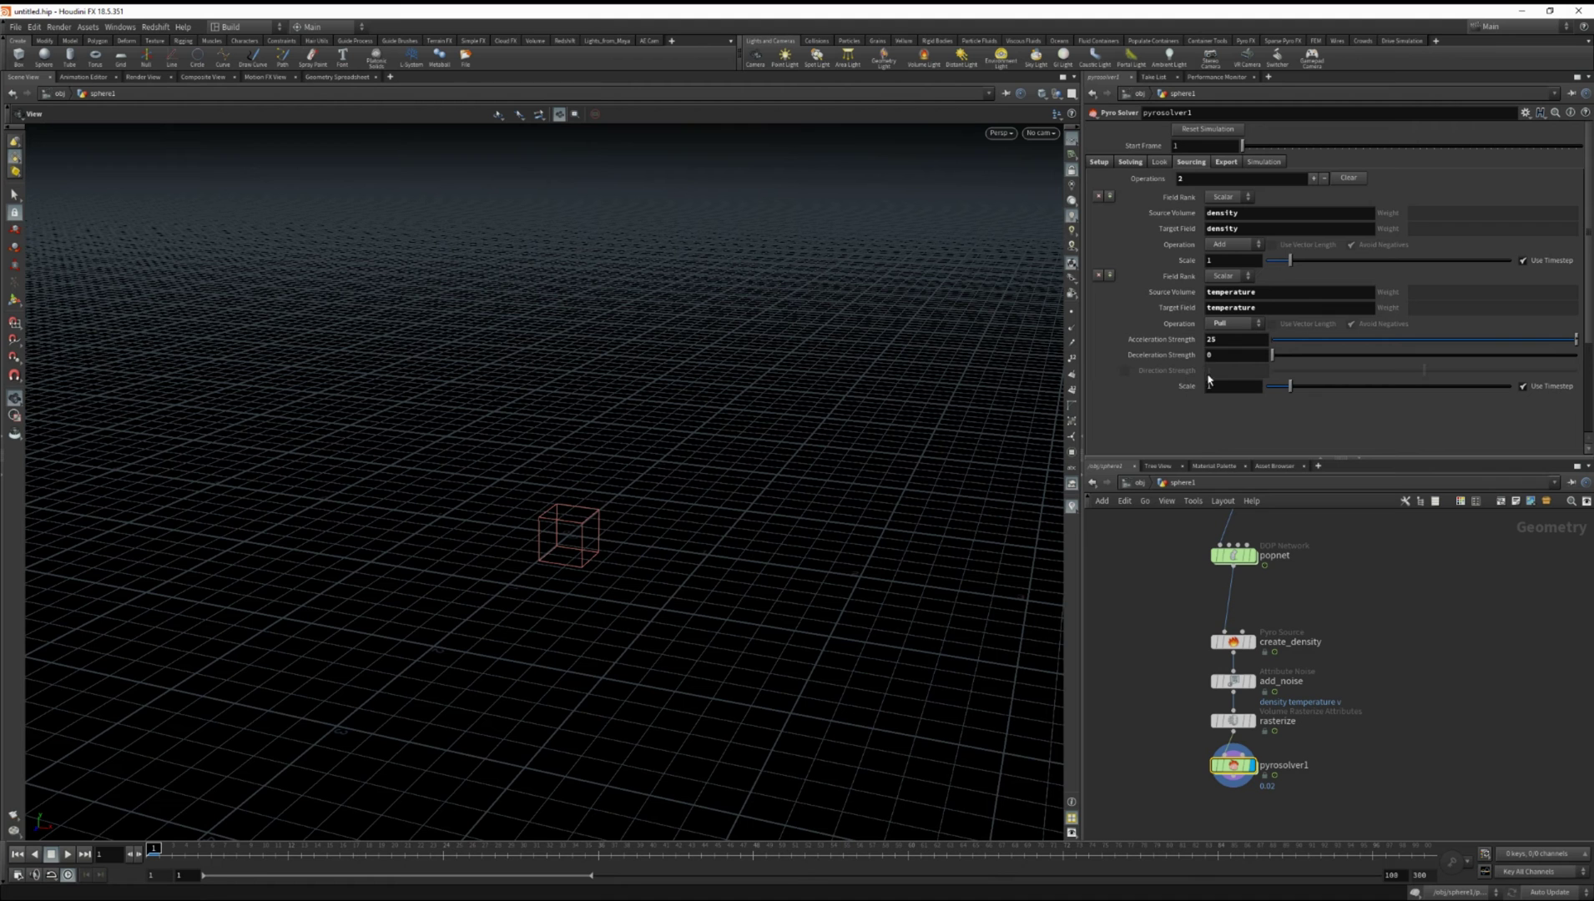
click(67, 855)
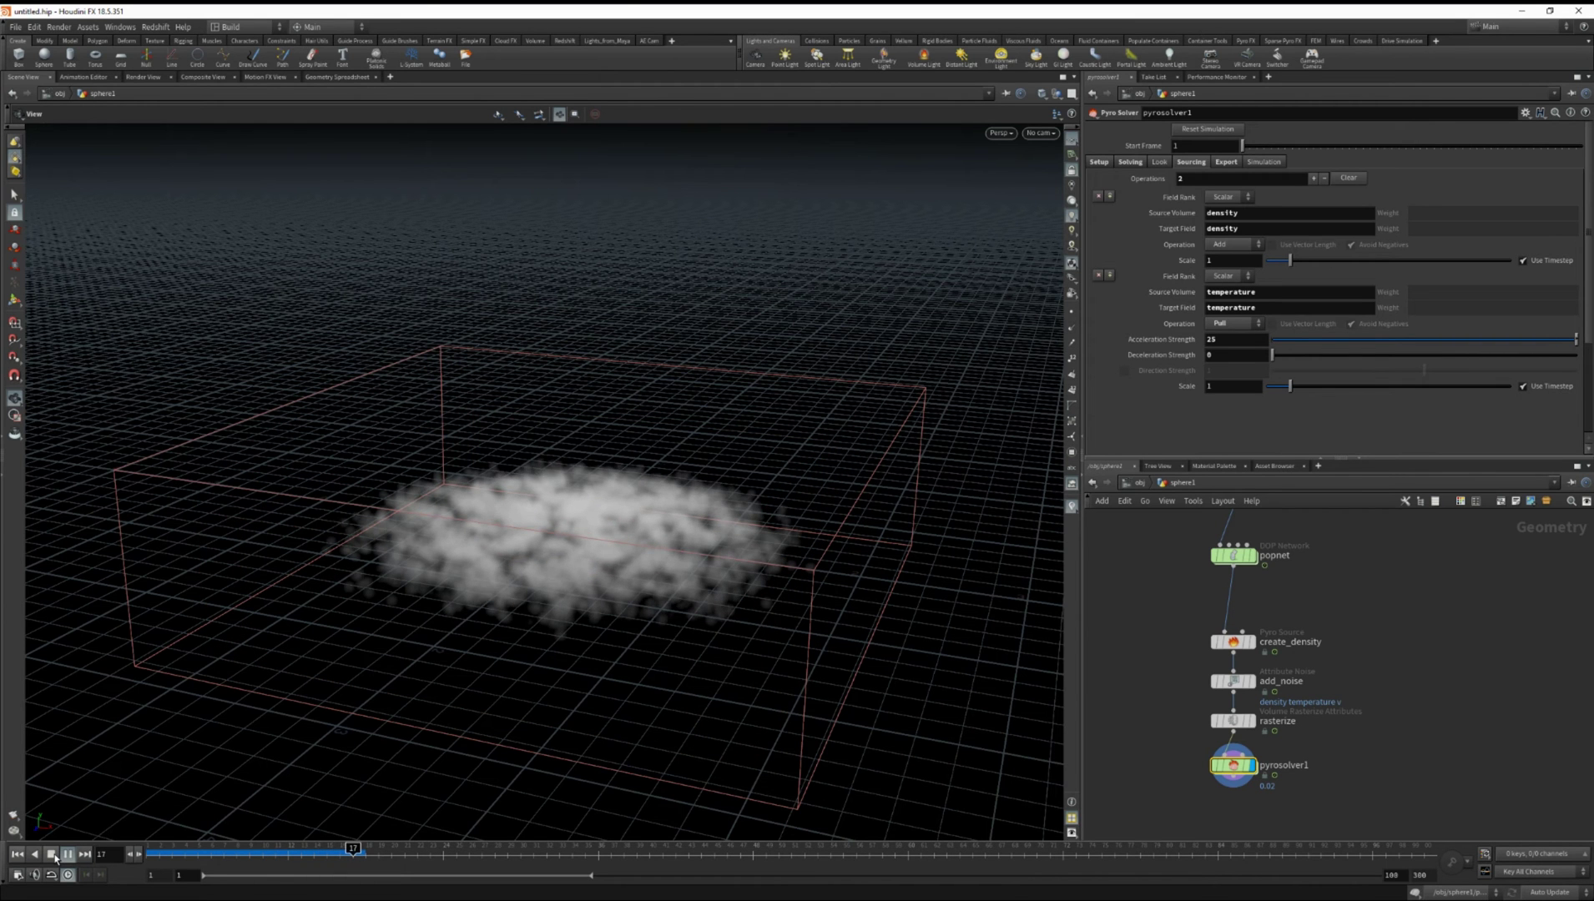
click(51, 854)
click(17, 853)
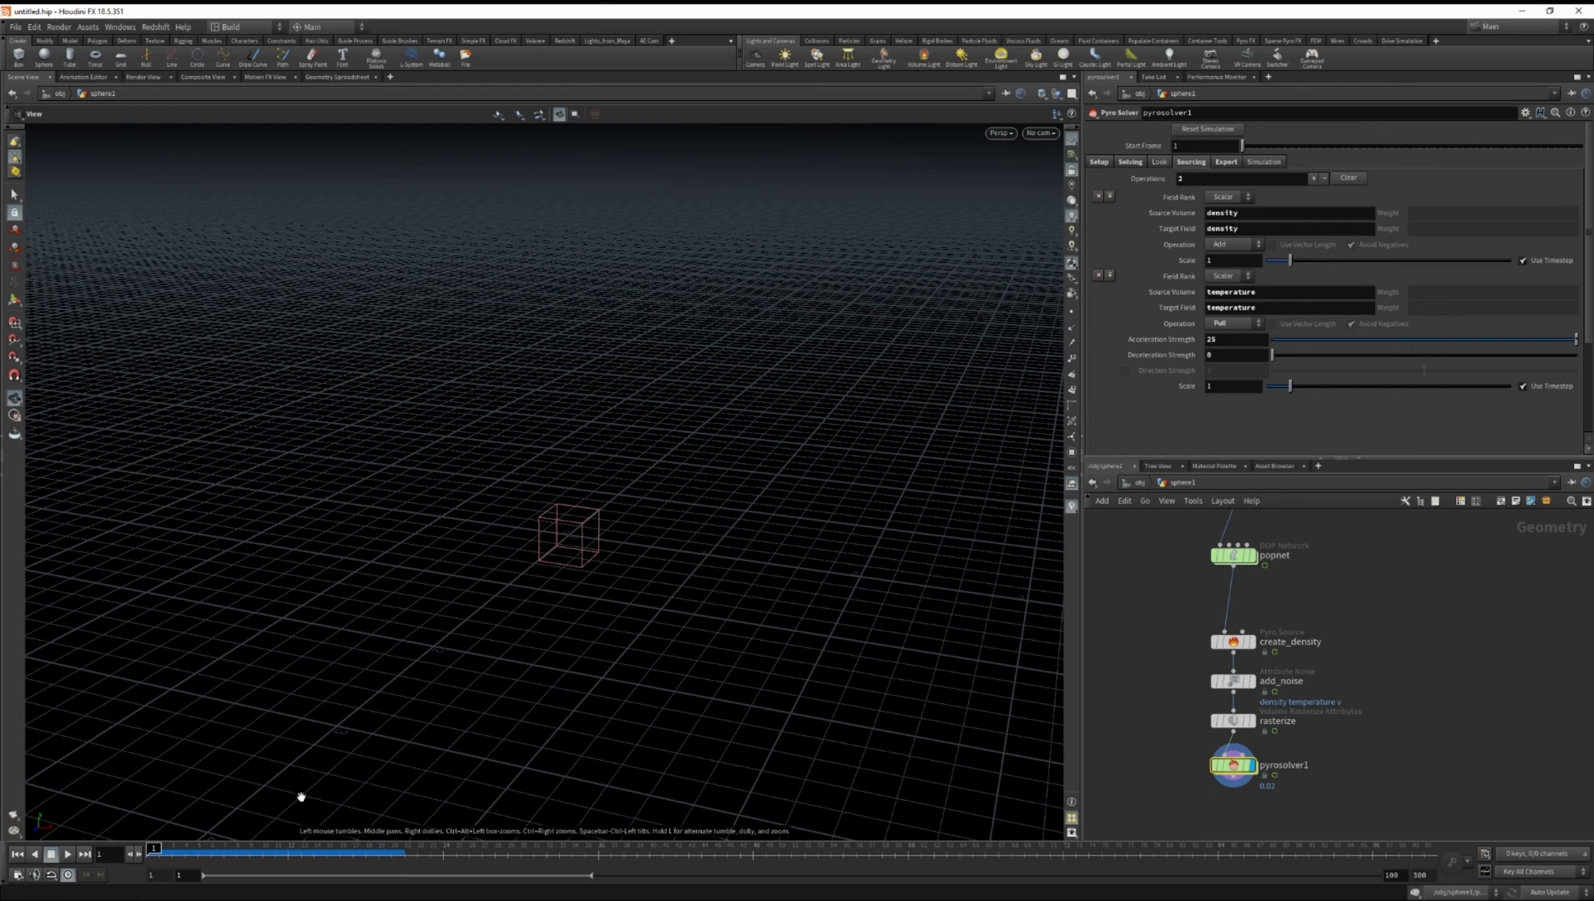
Add a third sourcing operation to pyrosolver1 with Vector field rank, source volume v and target field vel
click(1313, 179)
scroll(1251, 317, down, 1)
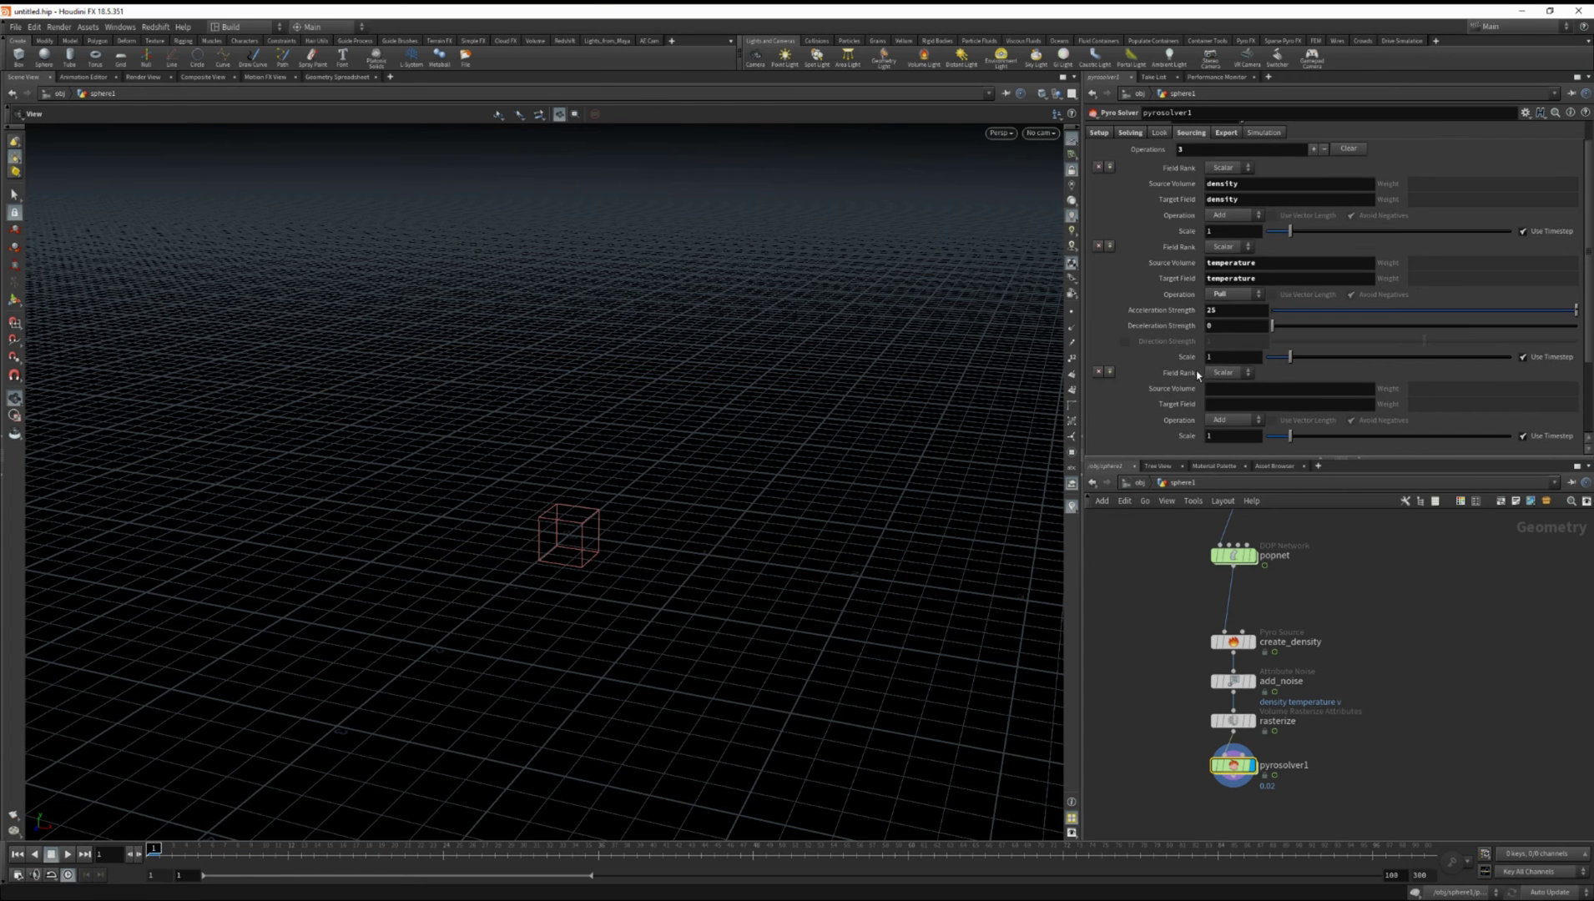
click(1228, 373)
click(1220, 398)
click(1225, 389)
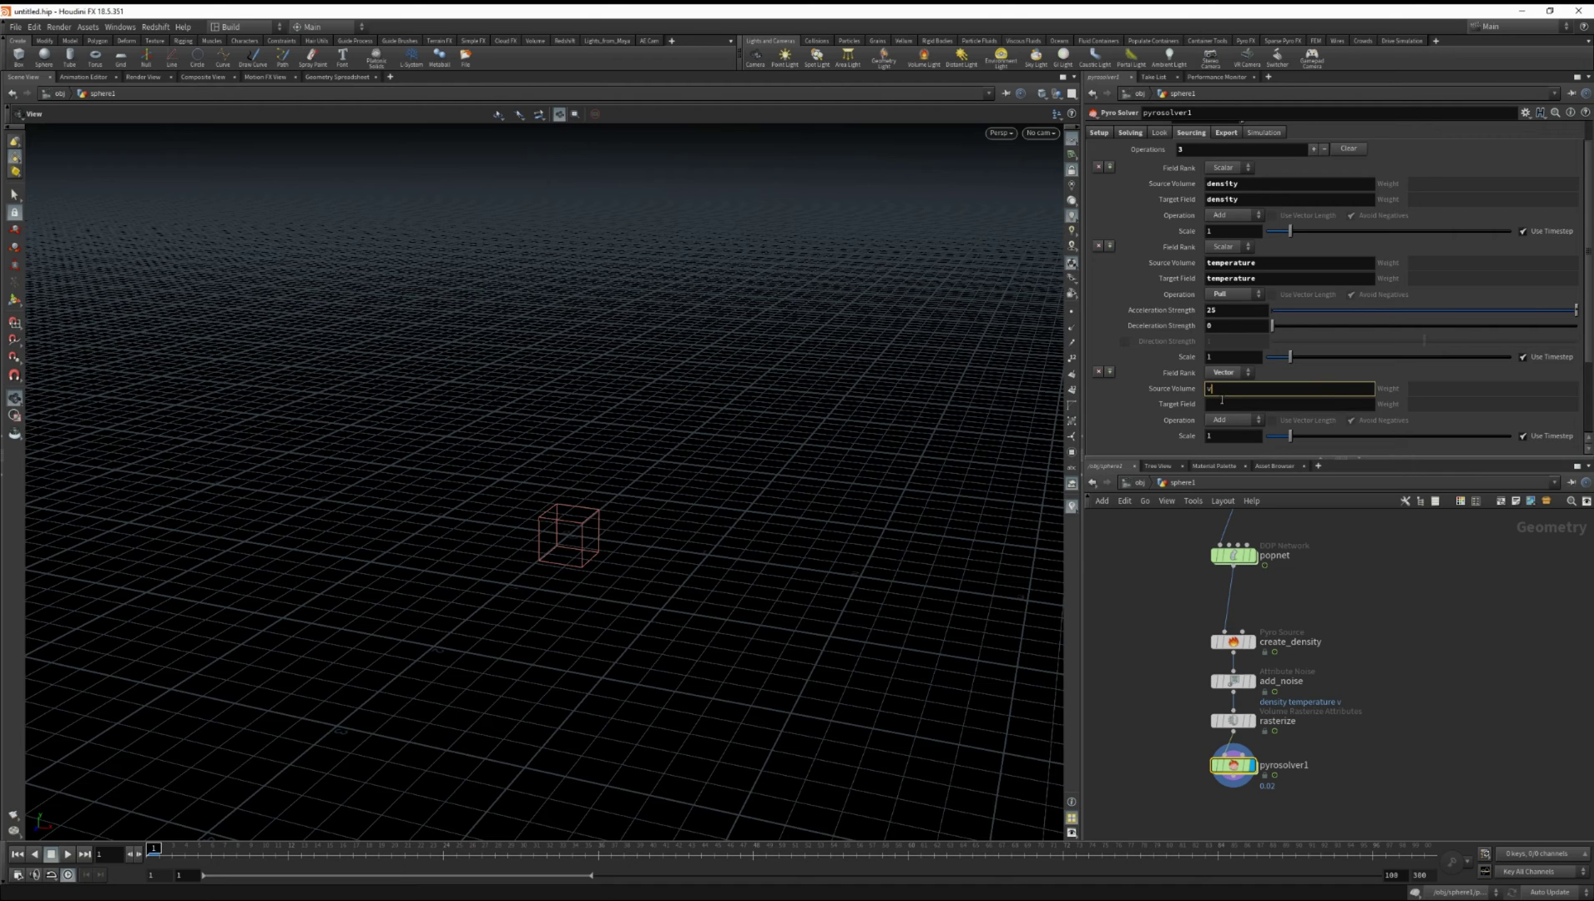
text(v)
click(1219, 403)
text(vel)
key(Return)
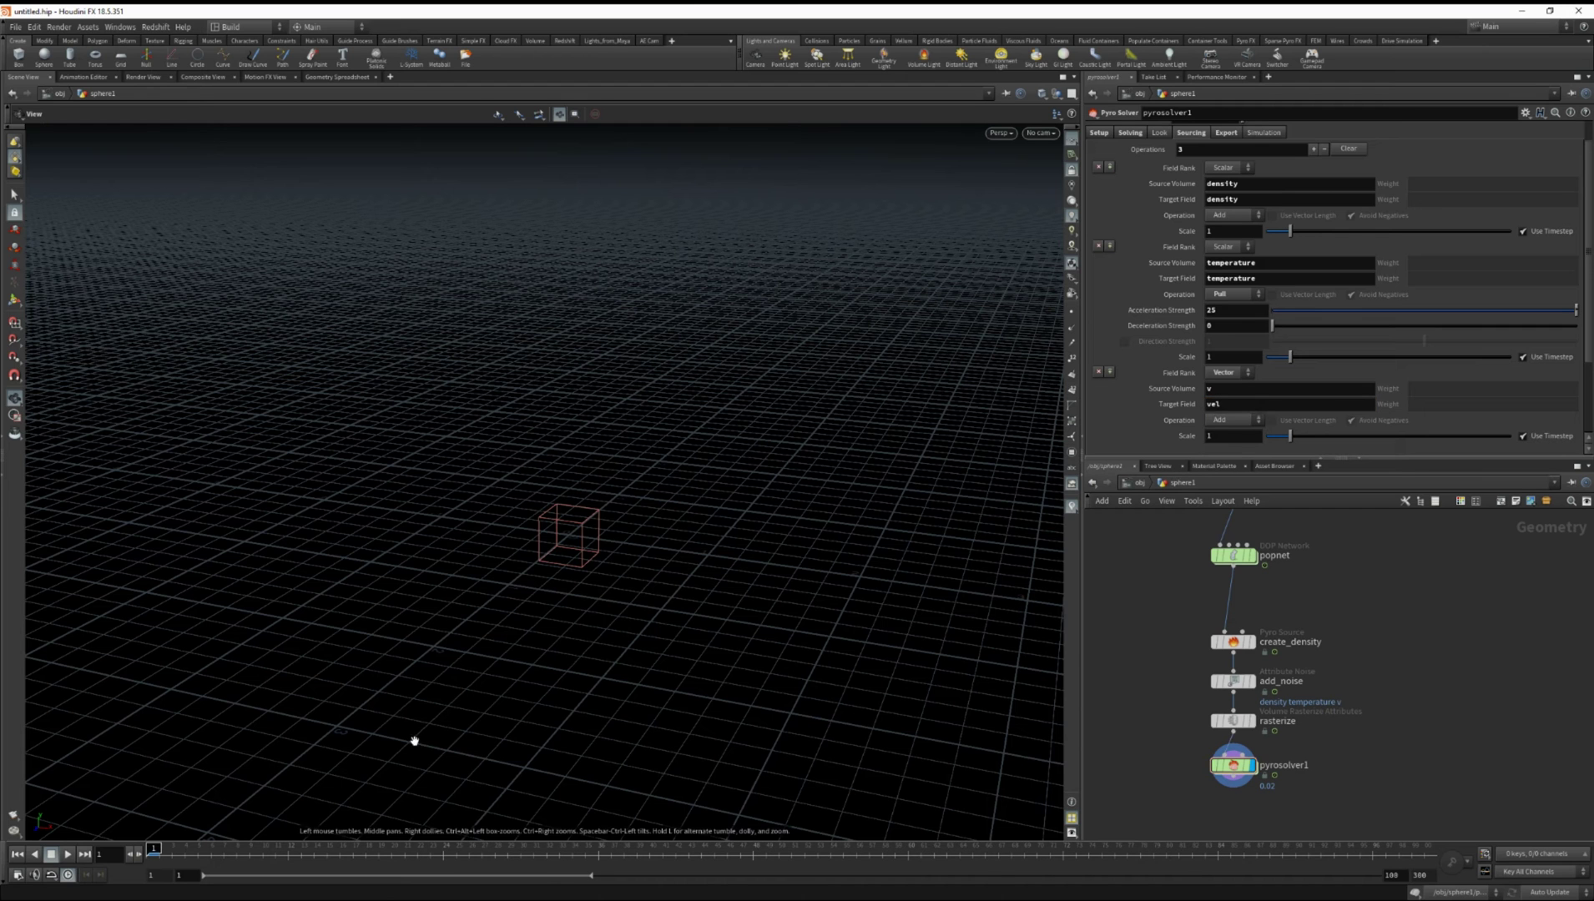
Play the smoke simulation with velocity sourcing and return to the first frame
click(71, 855)
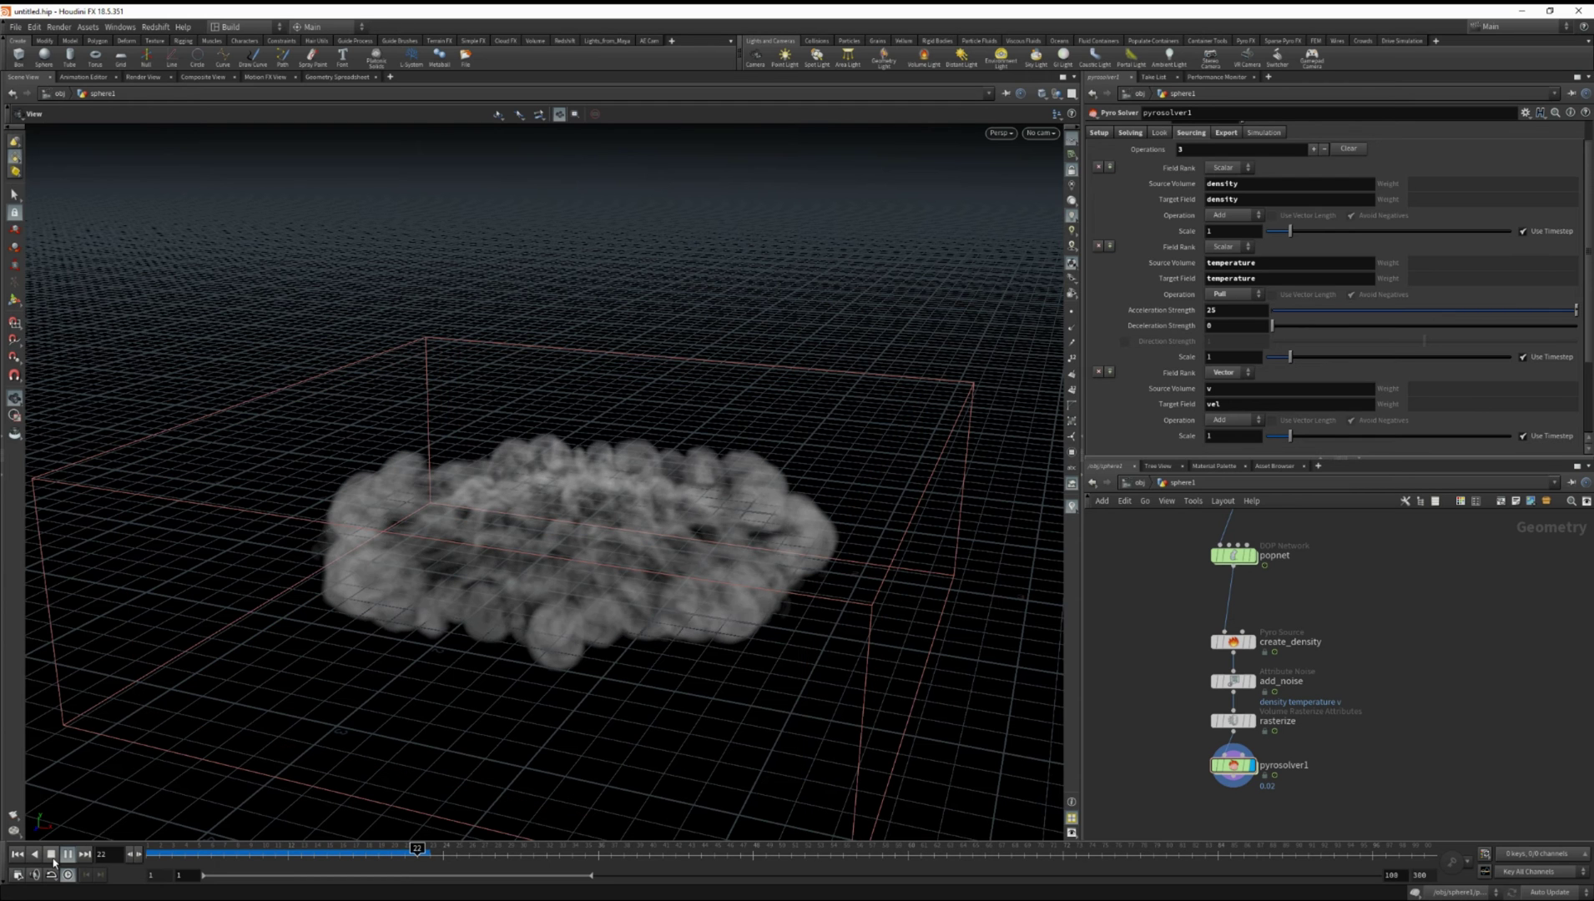
click(19, 858)
click(19, 856)
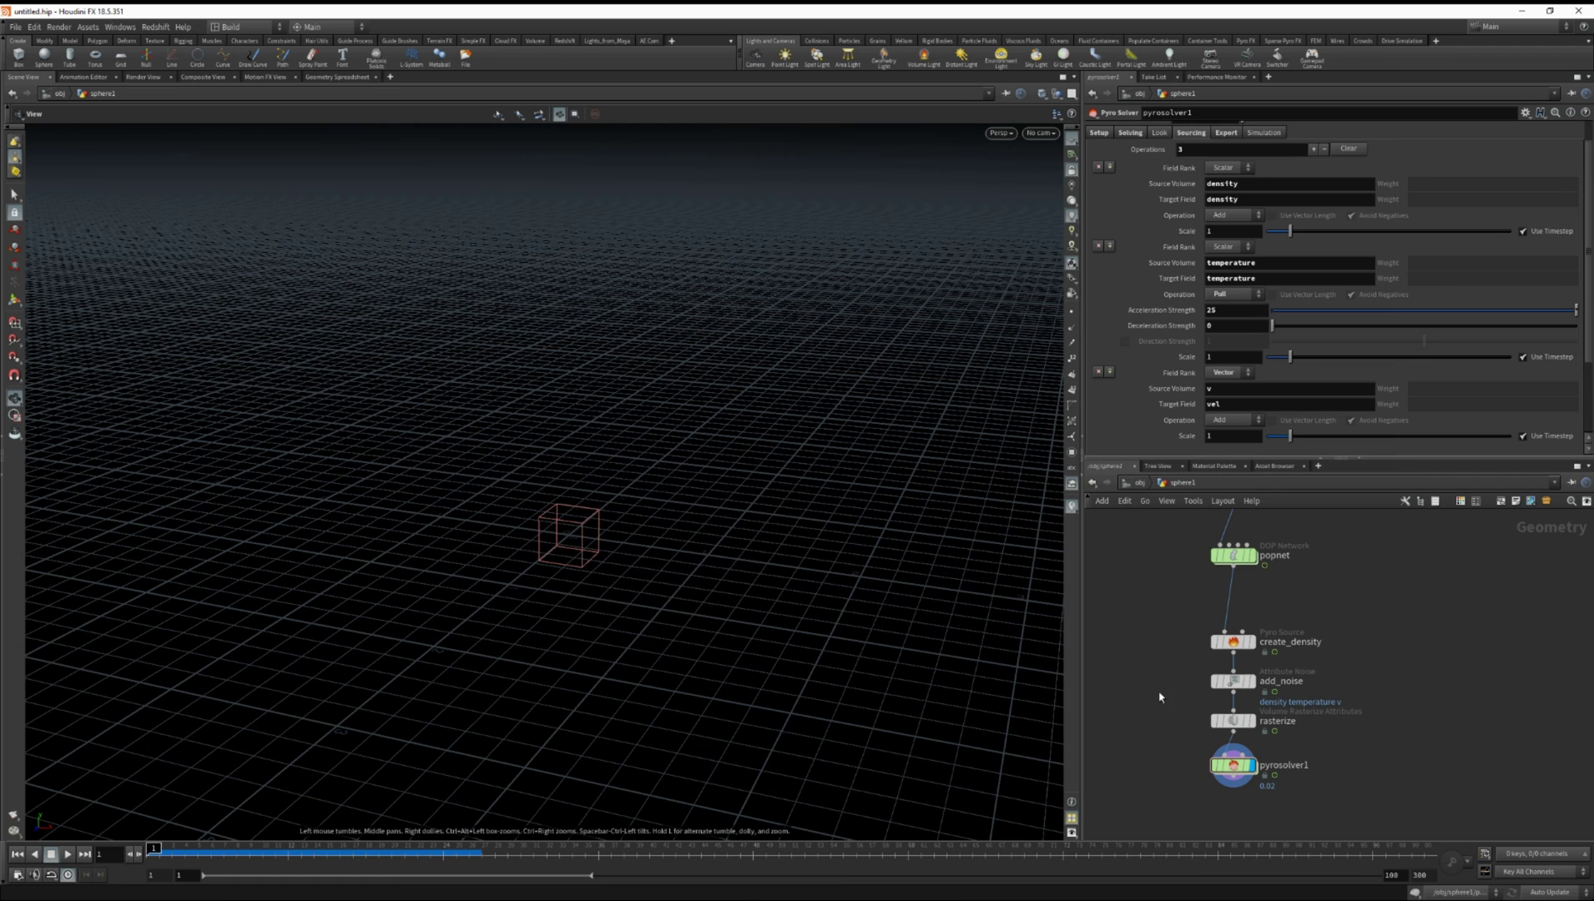
Reposition pyrosolver1 lower in the network, leaving more space beneath rasterize
middle_drag(1346, 691, 1347, 581)
drag(1199, 678, 1198, 747)
middle_drag(1287, 669, 1258, 693)
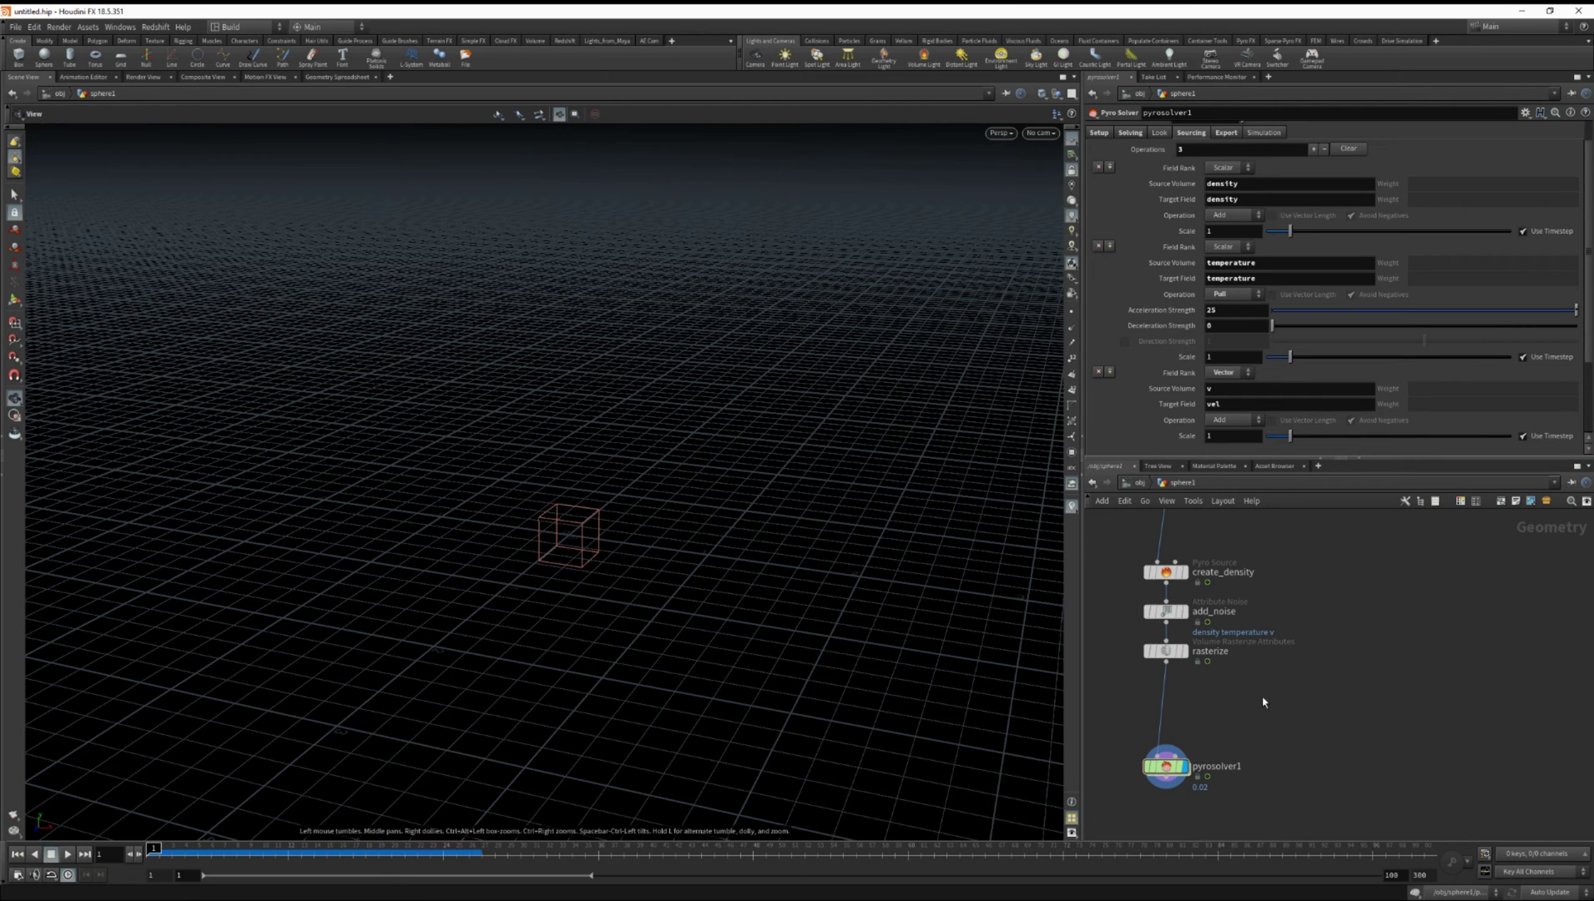
drag(1189, 748, 1189, 709)
right_click(1189, 709)
click(1190, 704)
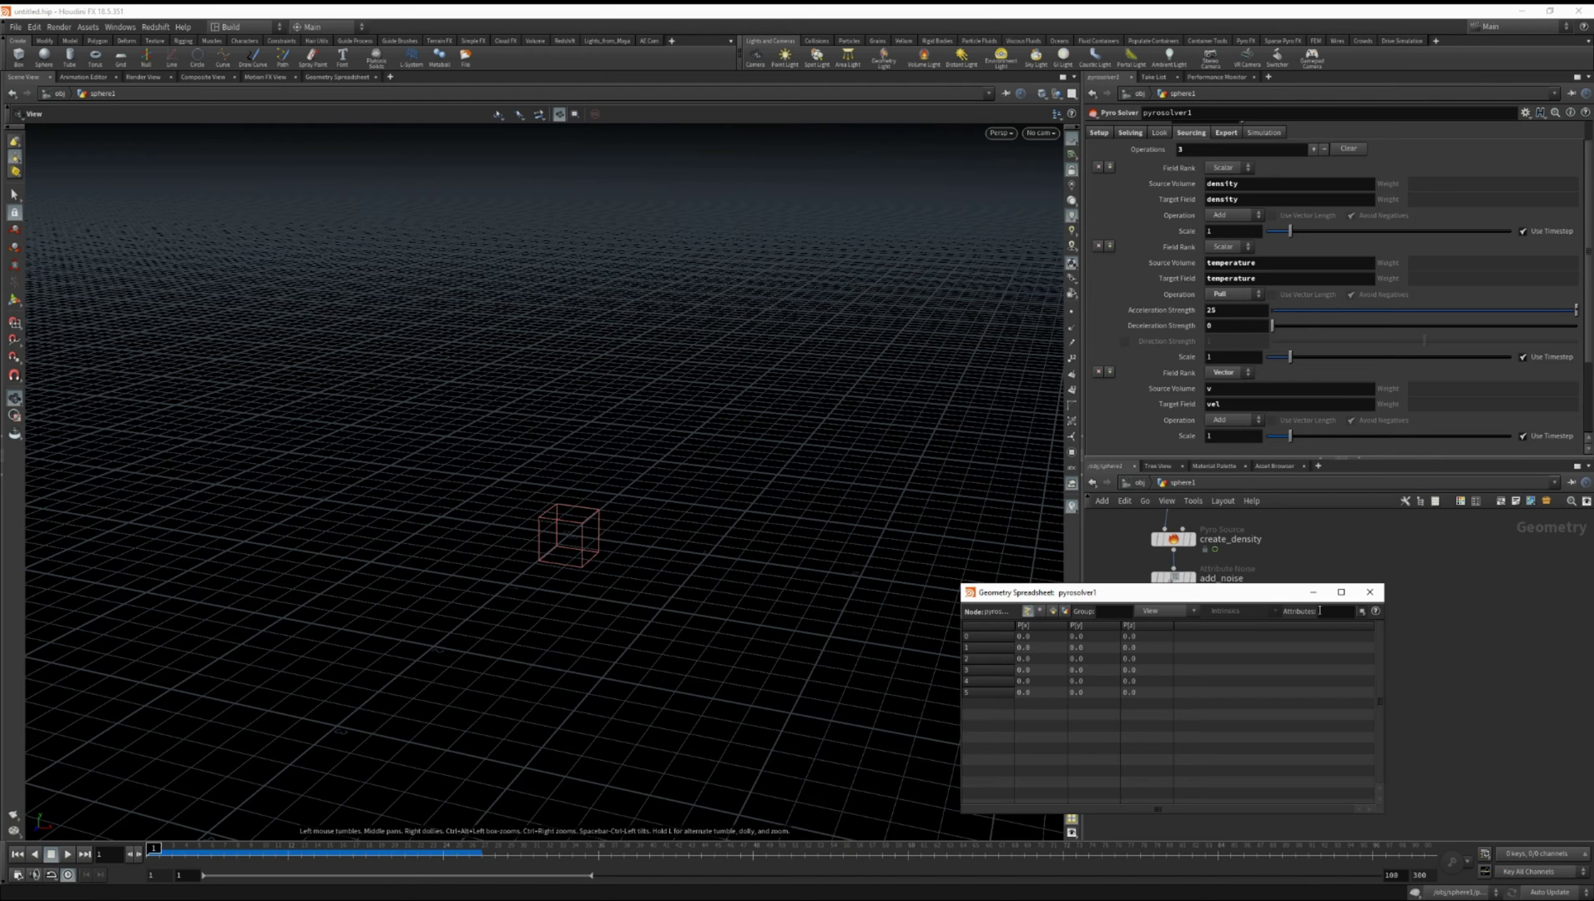
click(1369, 593)
Unlock pyrosolver1 for editing its contents and open its internal dopnet1 network
right_click(1171, 693)
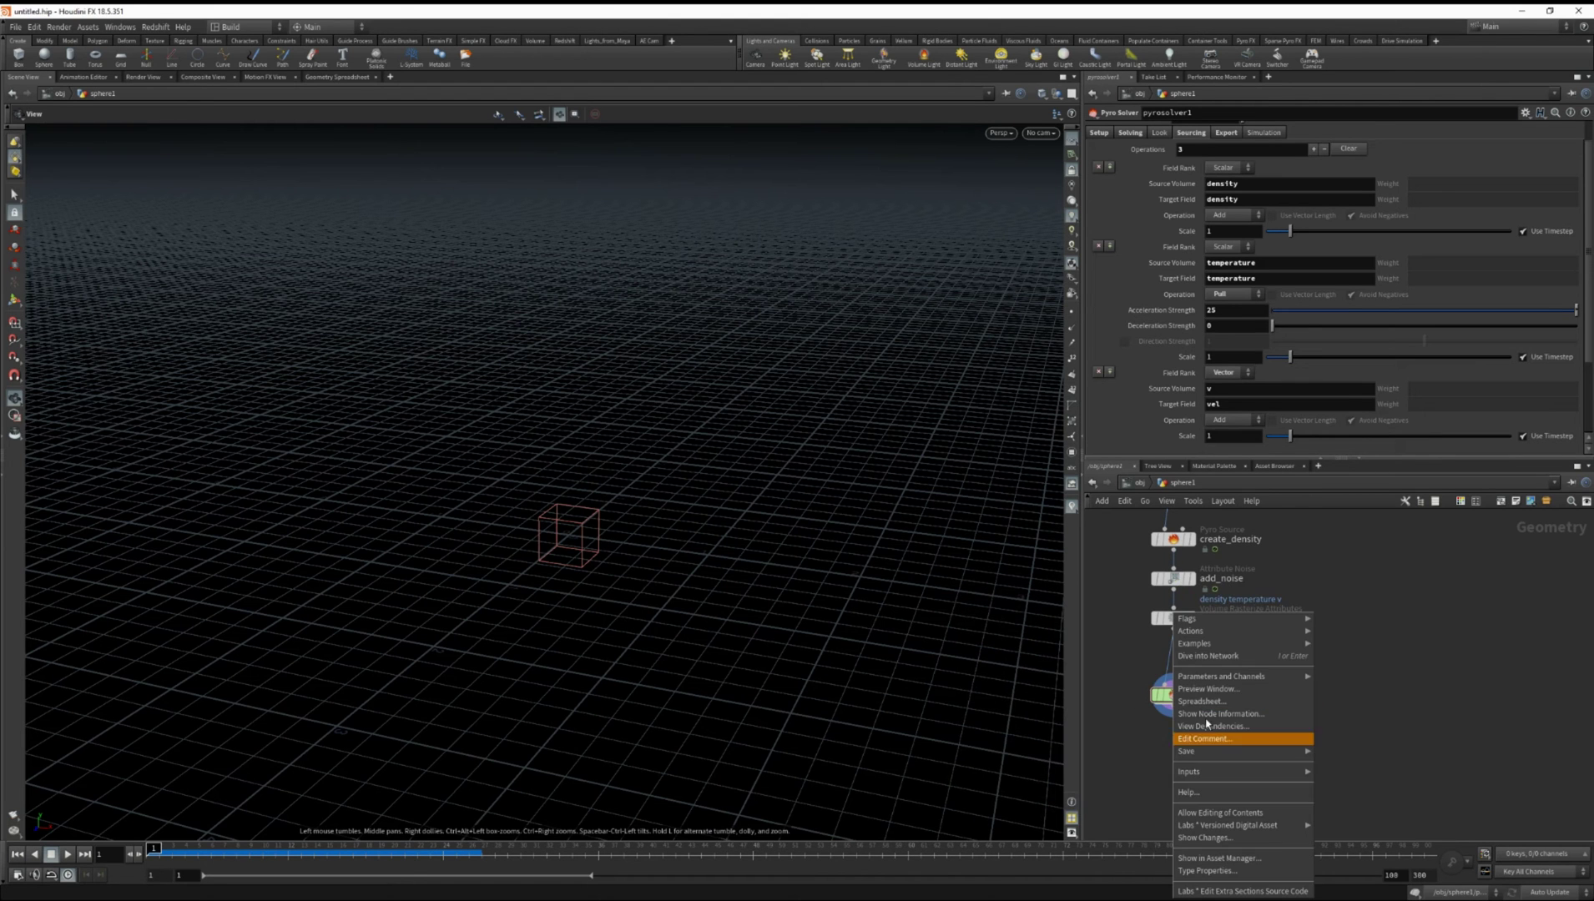
click(1210, 811)
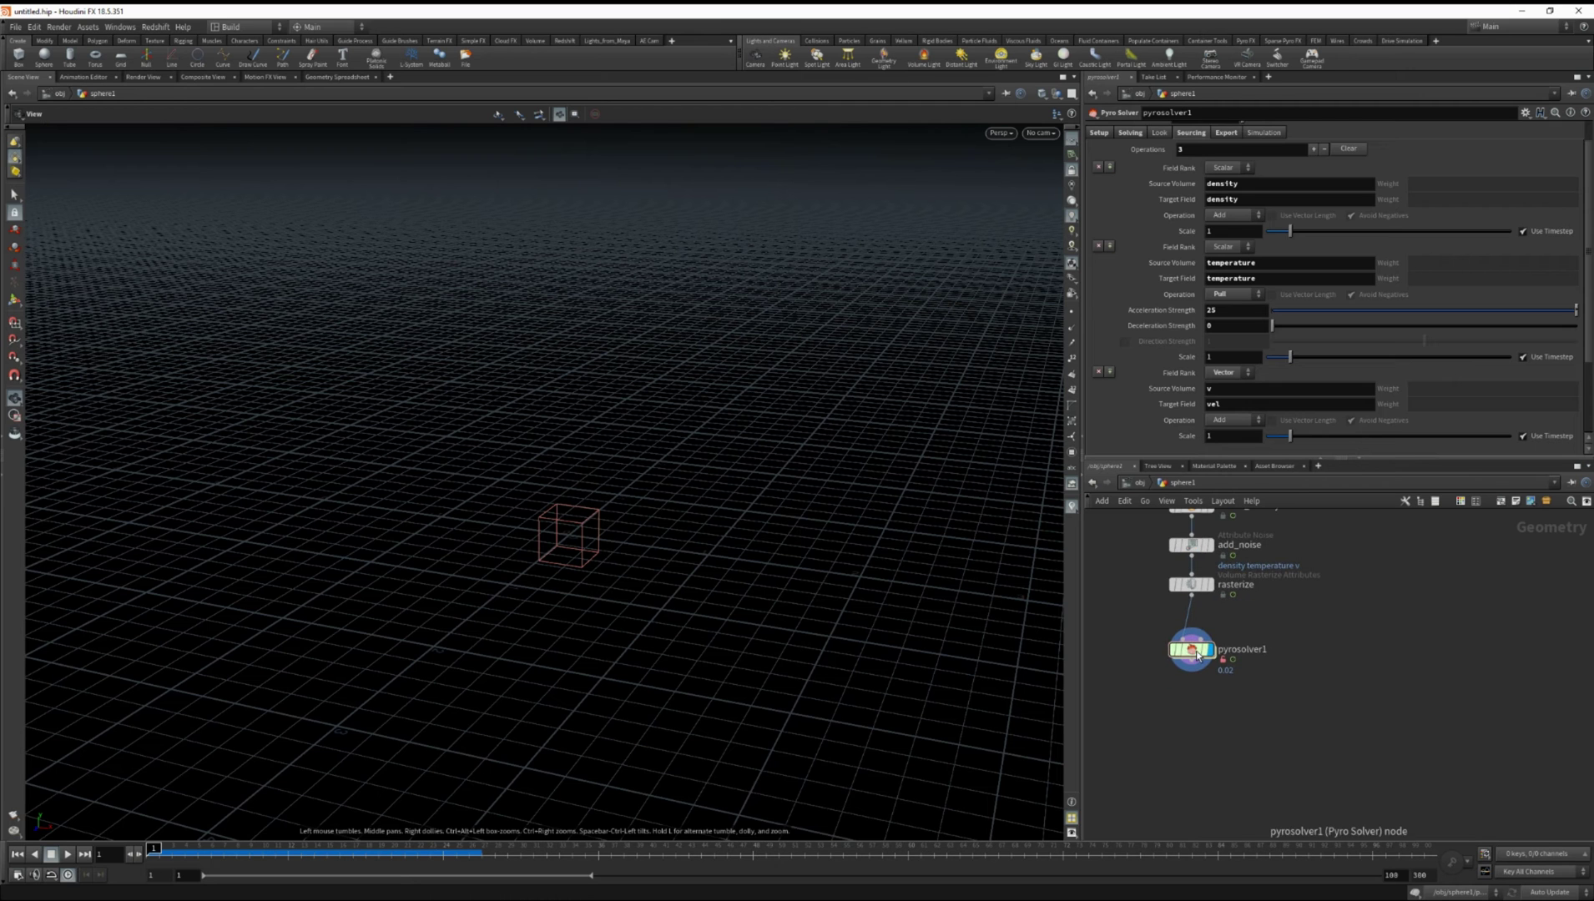
double_click(1197, 656)
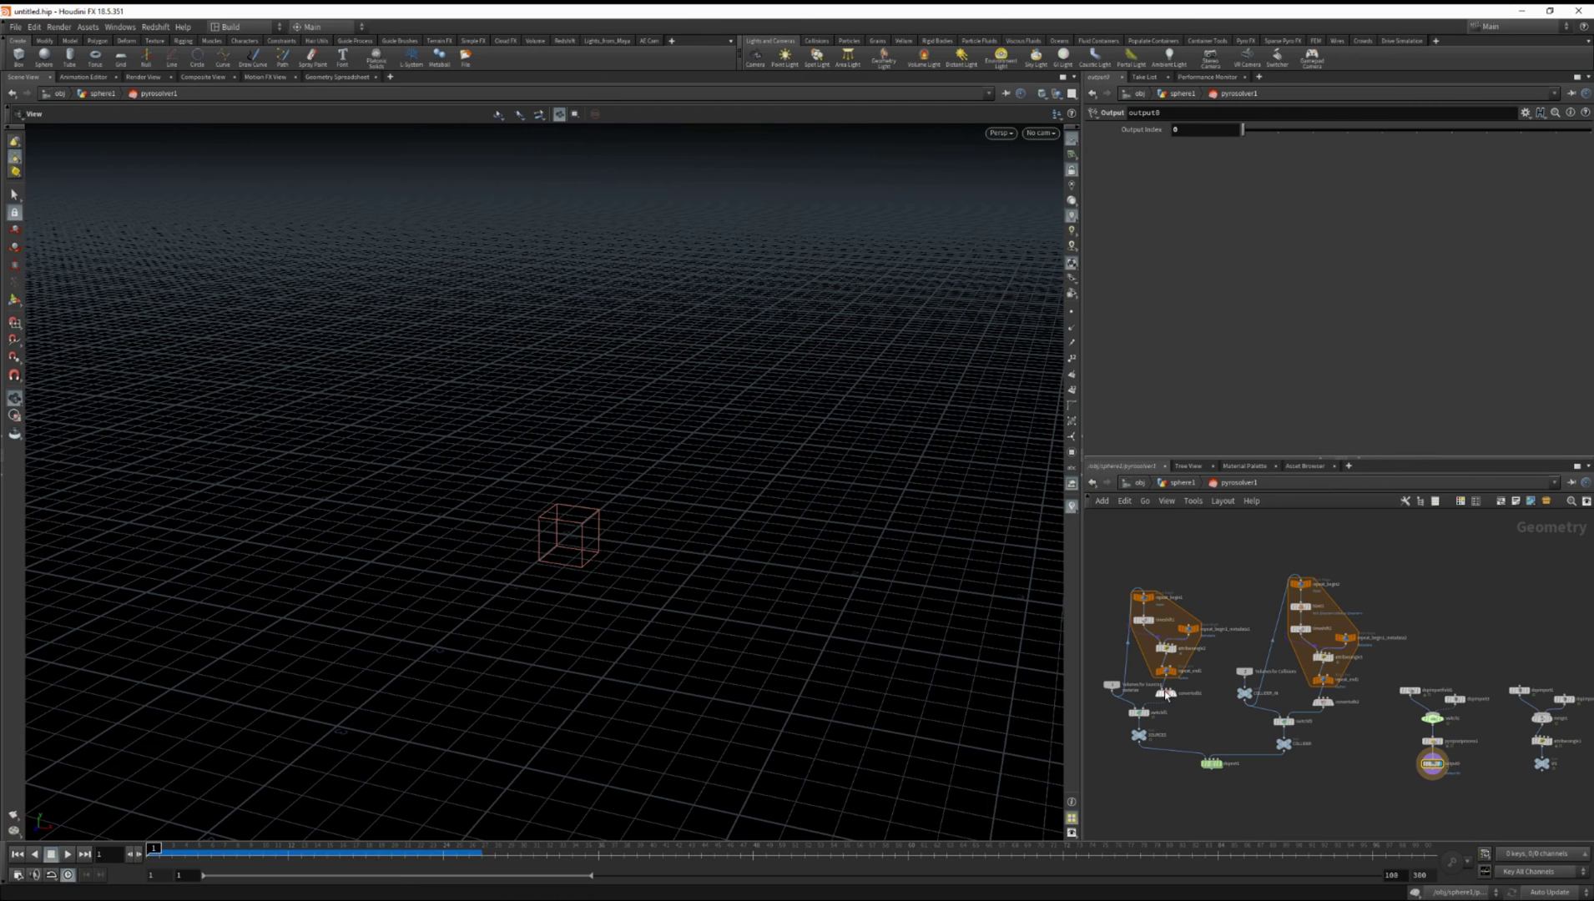
click(1221, 718)
double_click(1220, 718)
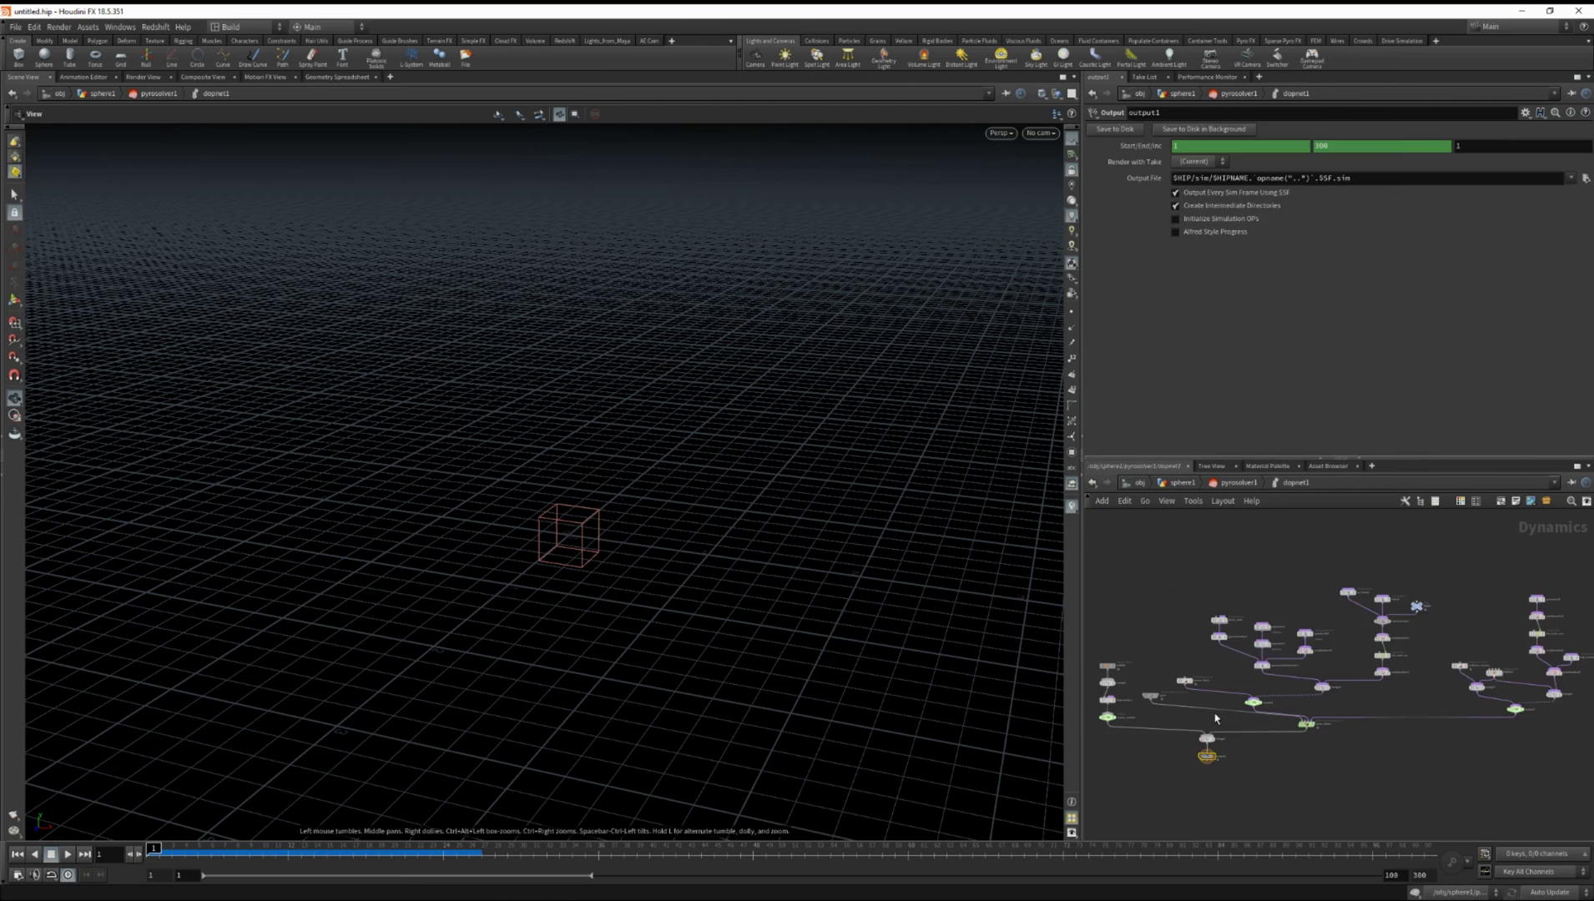
Add a Ground Plane inside dopnet1, connect it to merge1 and place it before pyro_solver in the merge order
scroll(1219, 736, up, 5)
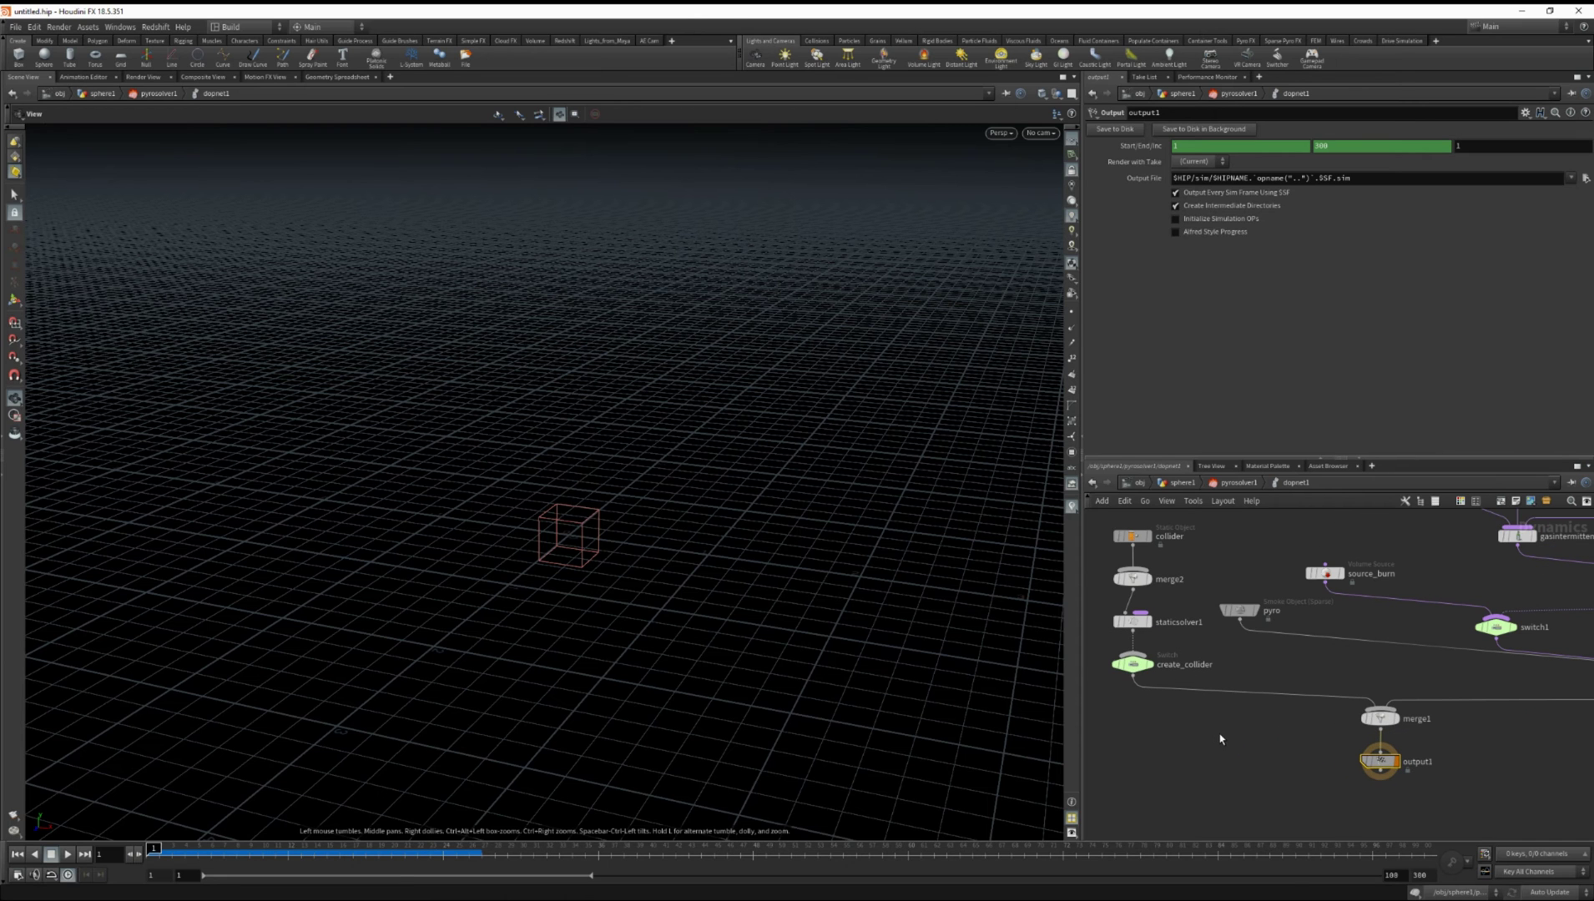
key(Tab)
text(ground)
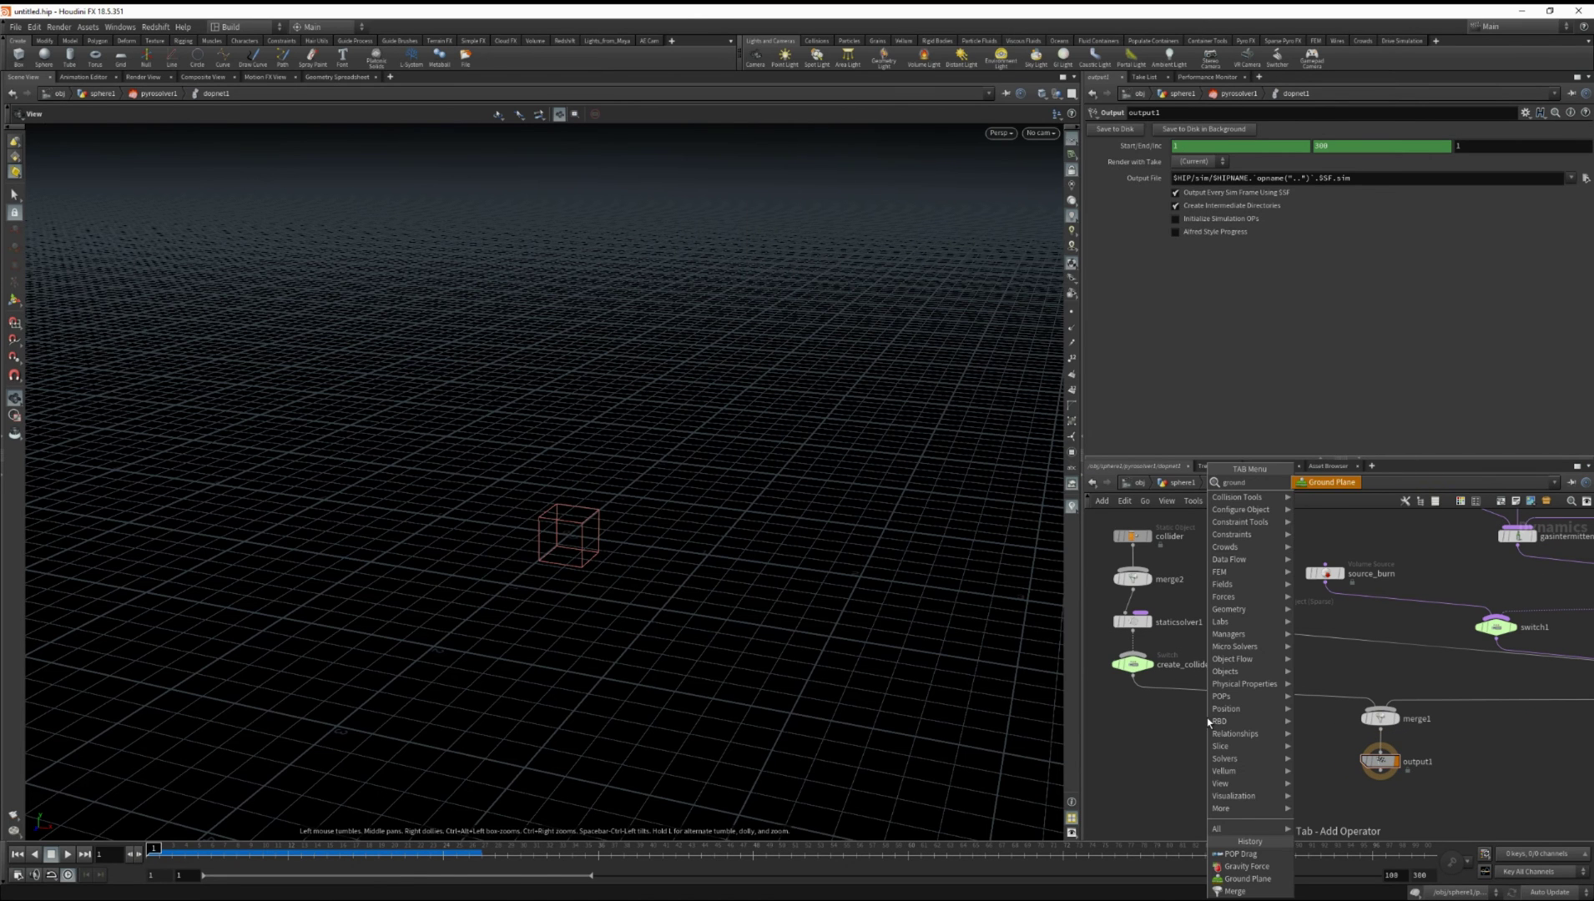
key(Return)
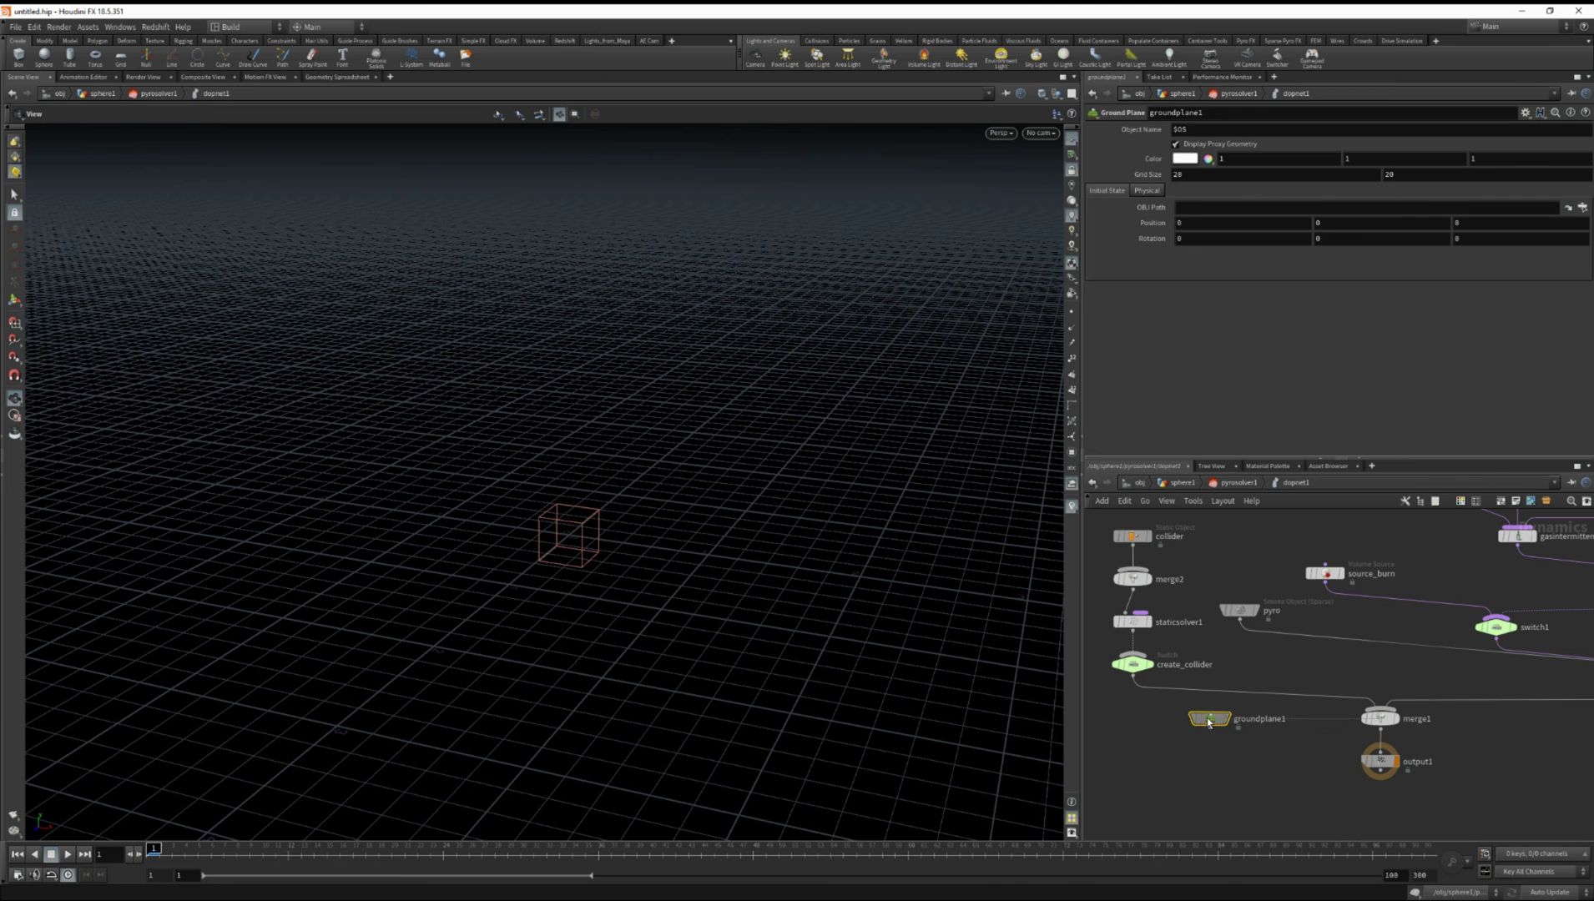
drag(1246, 674, 1380, 709)
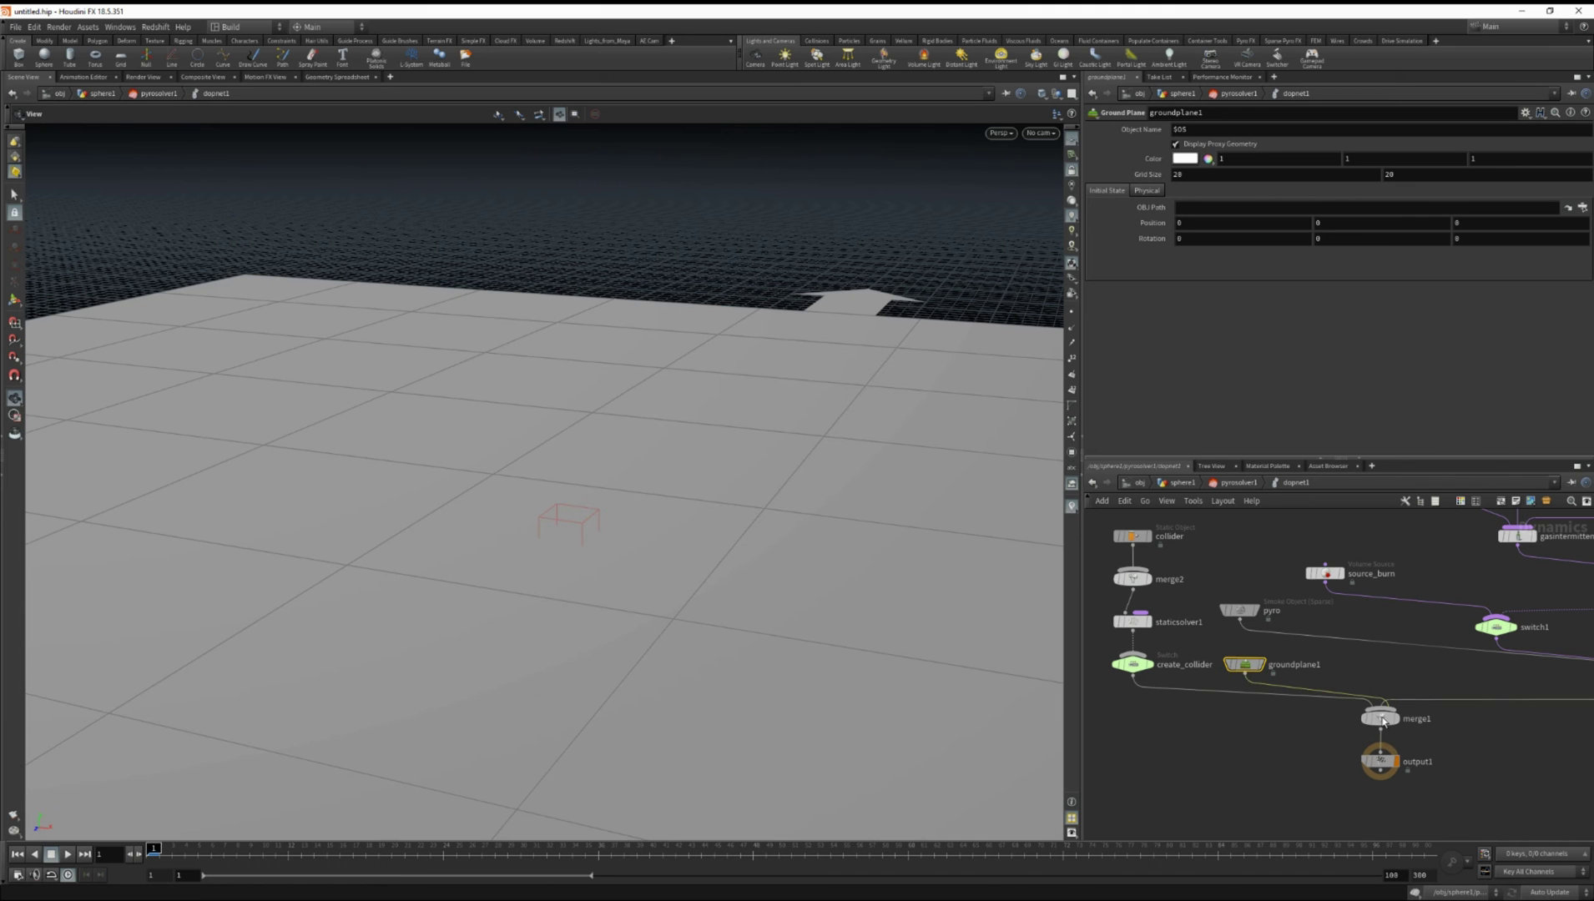
click(1380, 717)
drag(1091, 210, 1104, 201)
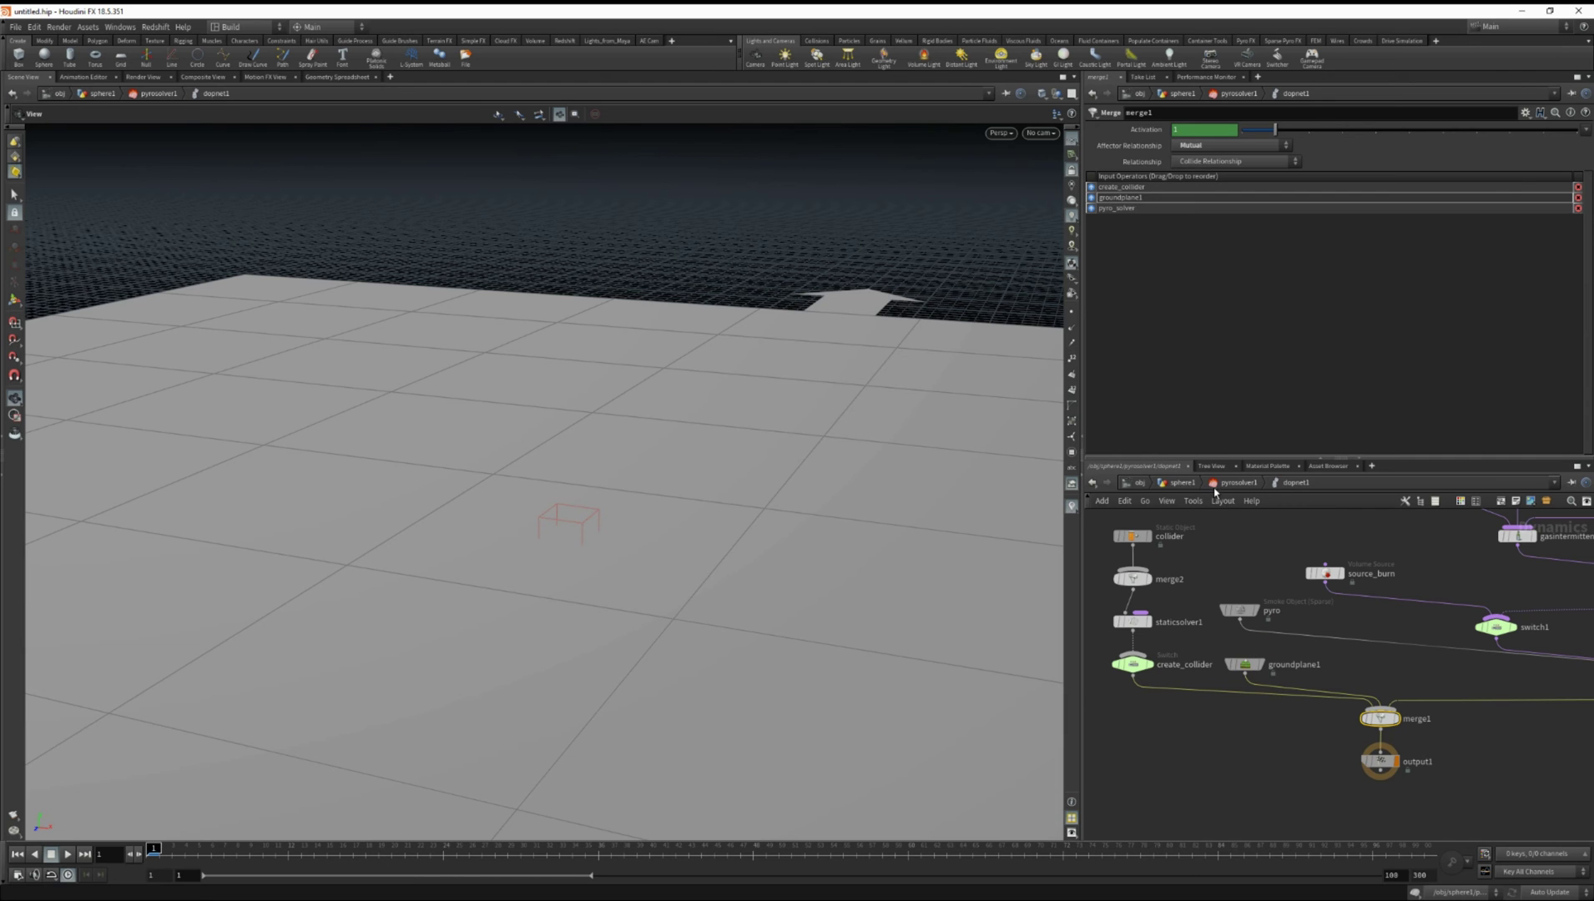
Return to the sphere1 network, play the smoke simulation with the ground plane and go back to the first frame
click(1240, 483)
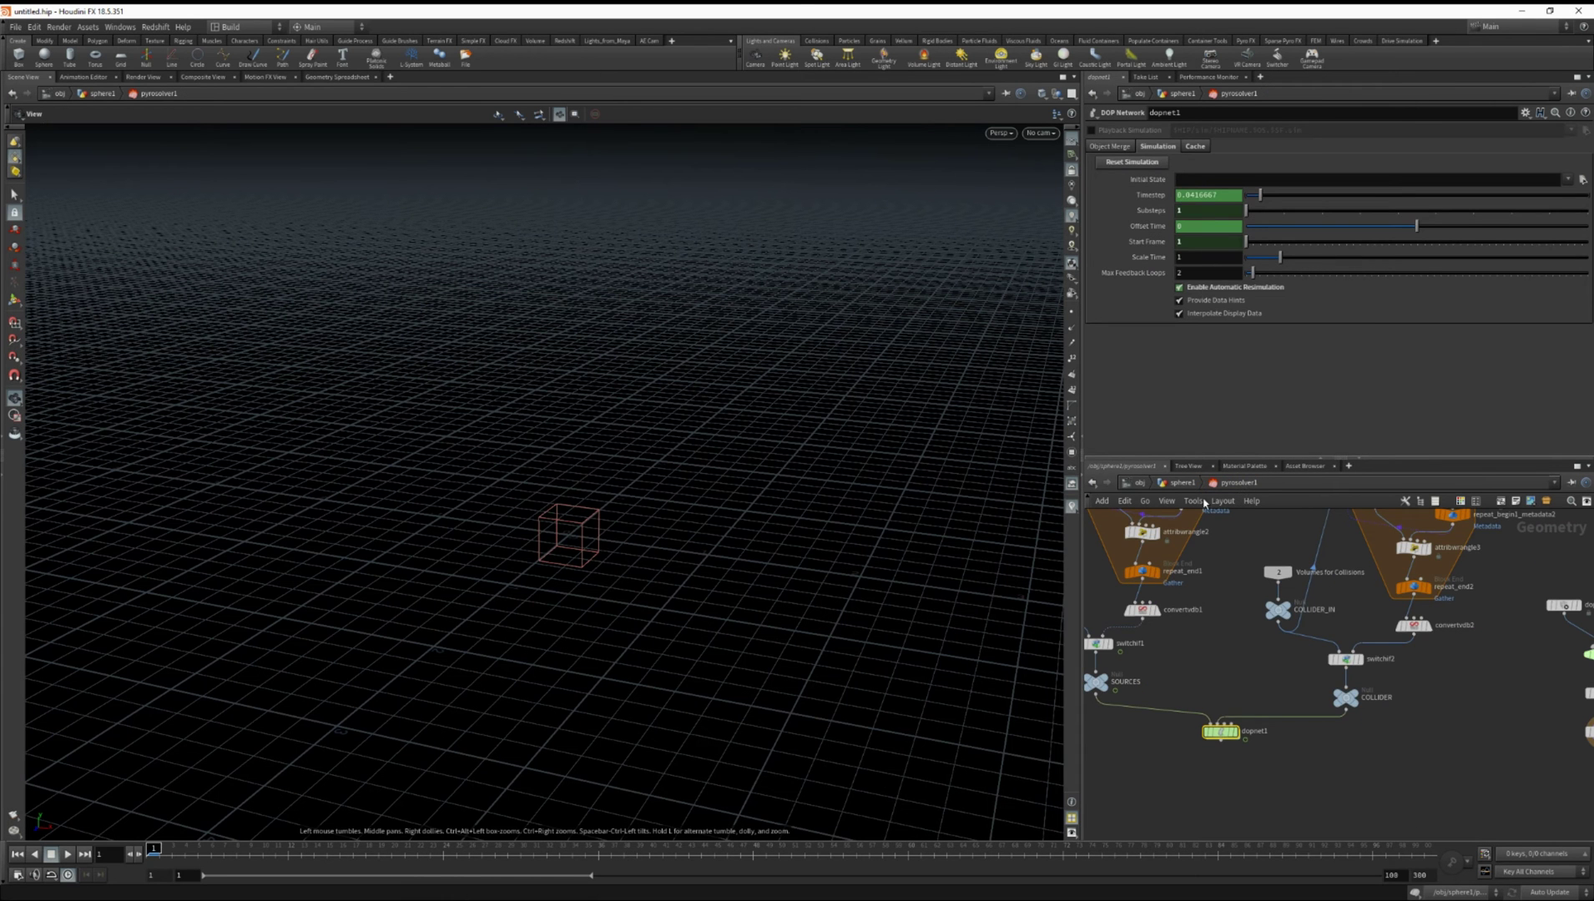
click(1191, 483)
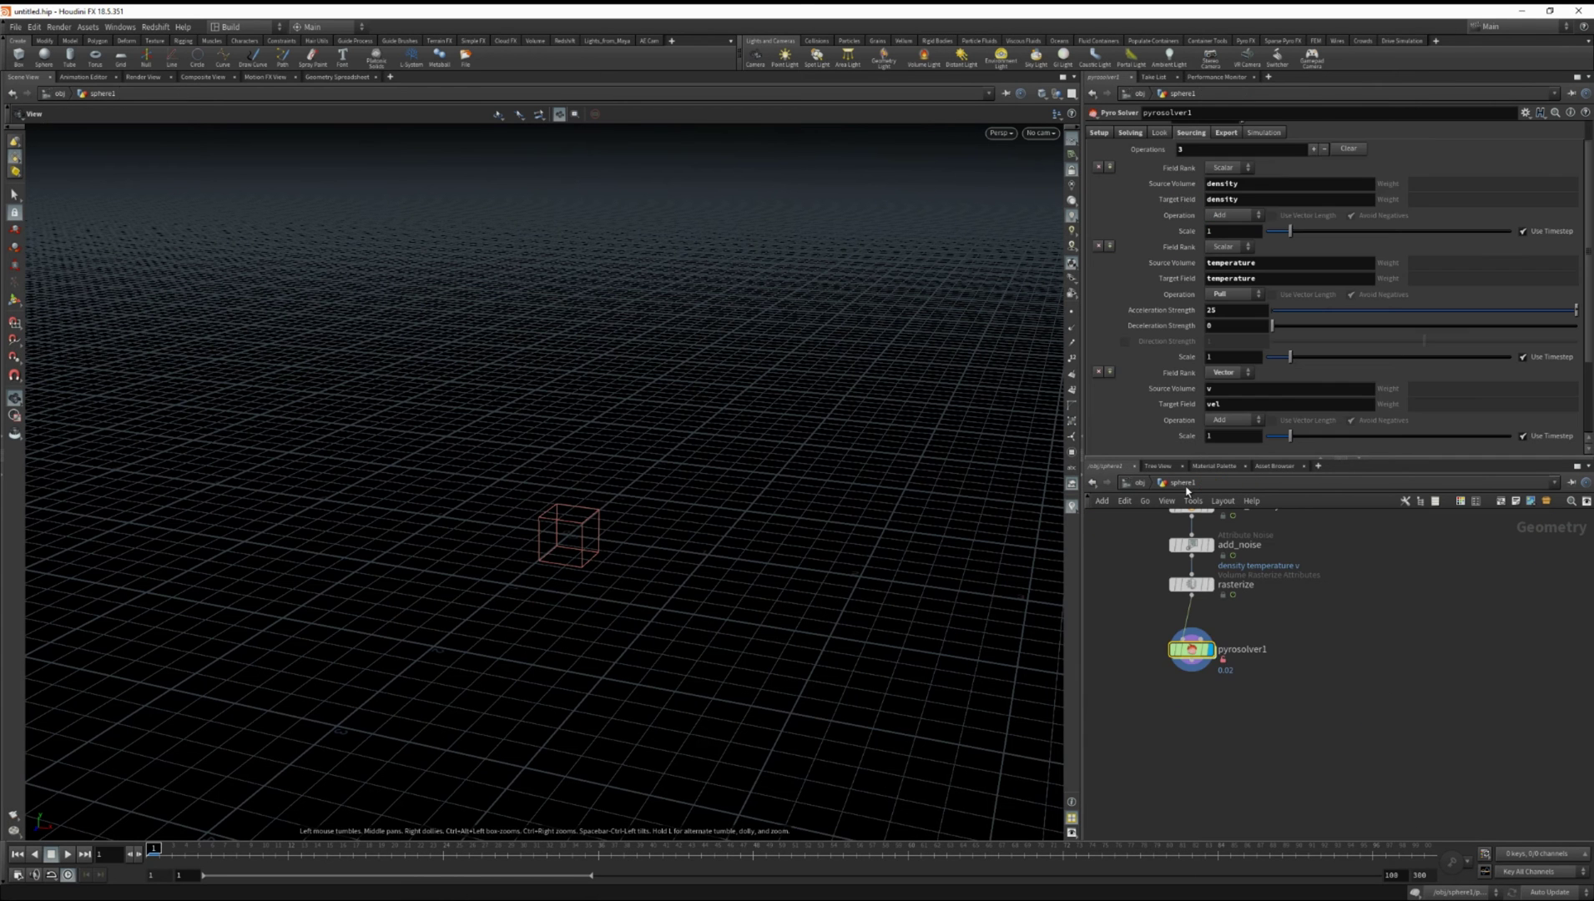
click(68, 856)
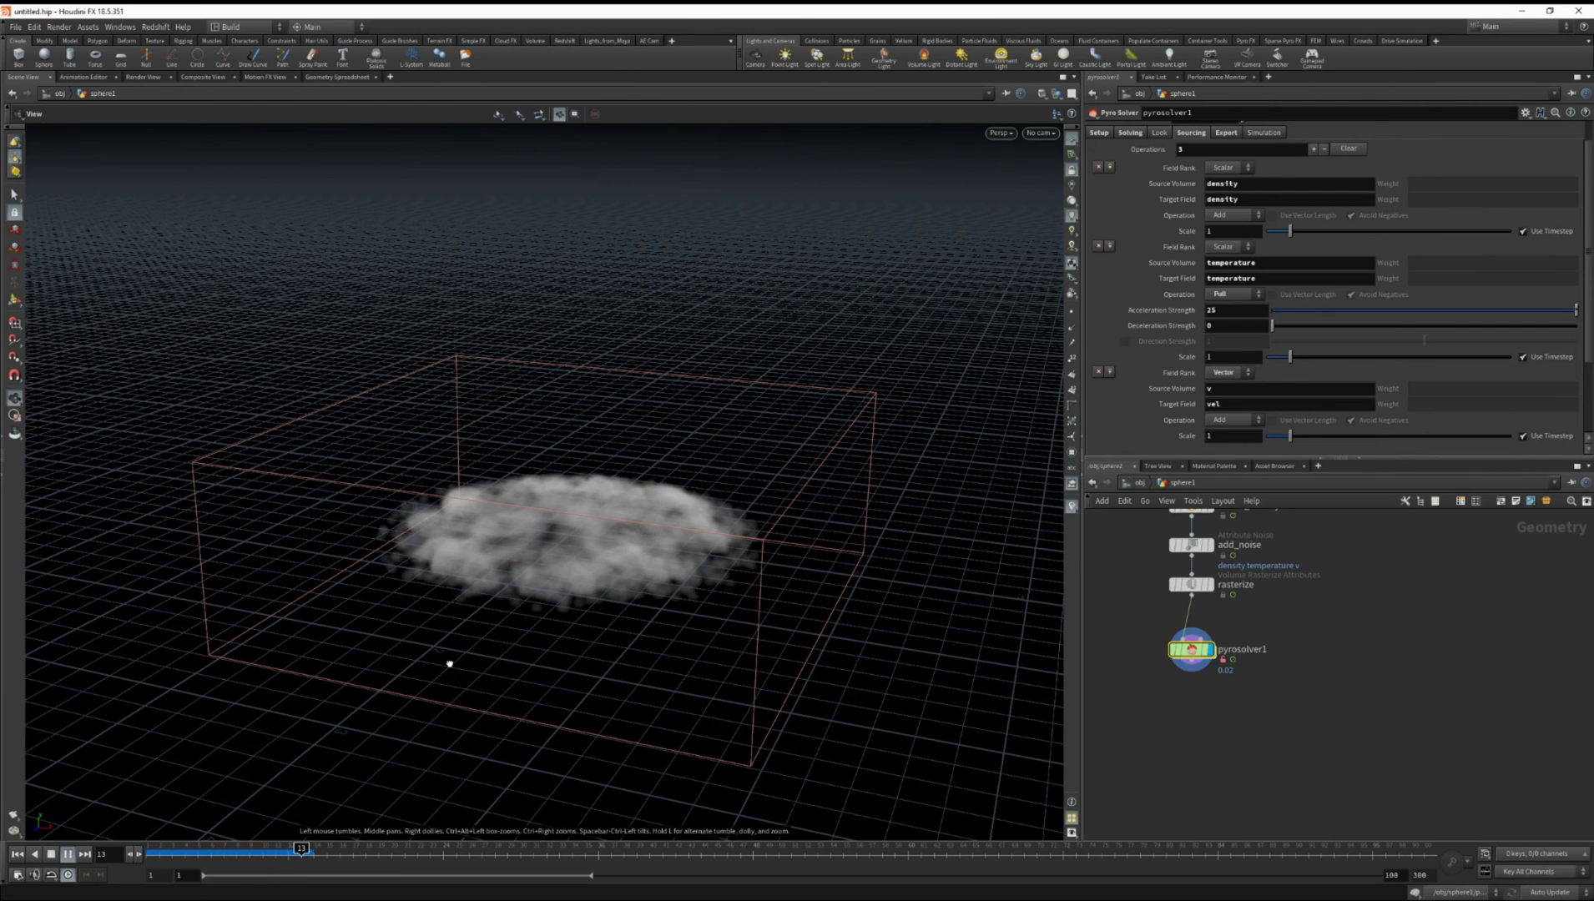
click(67, 855)
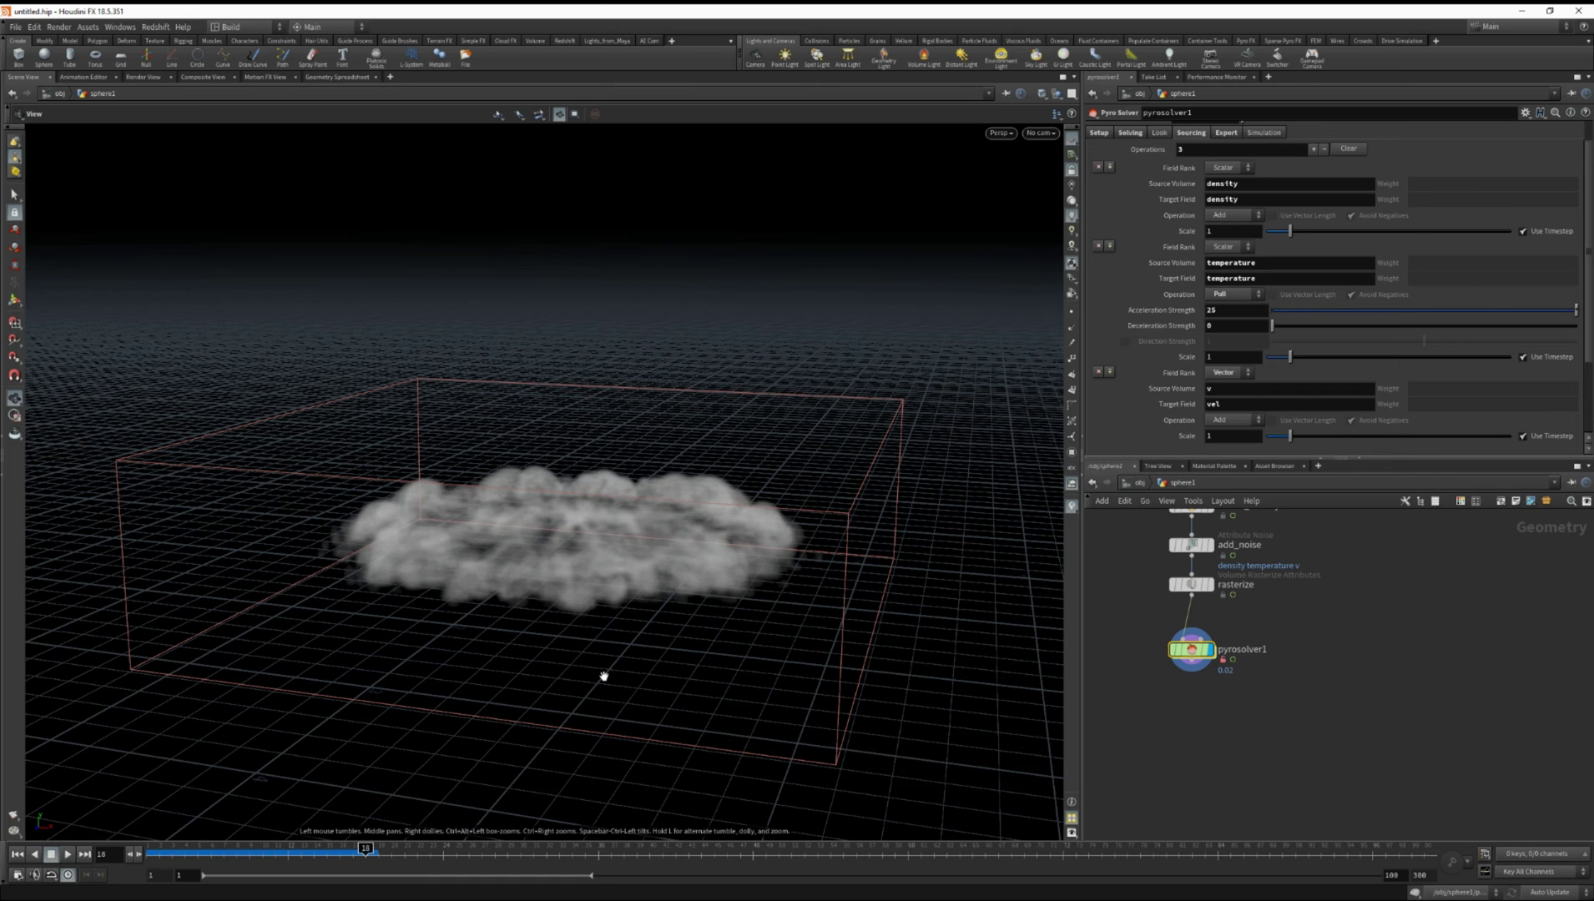
drag(604, 673, 571, 638)
click(17, 854)
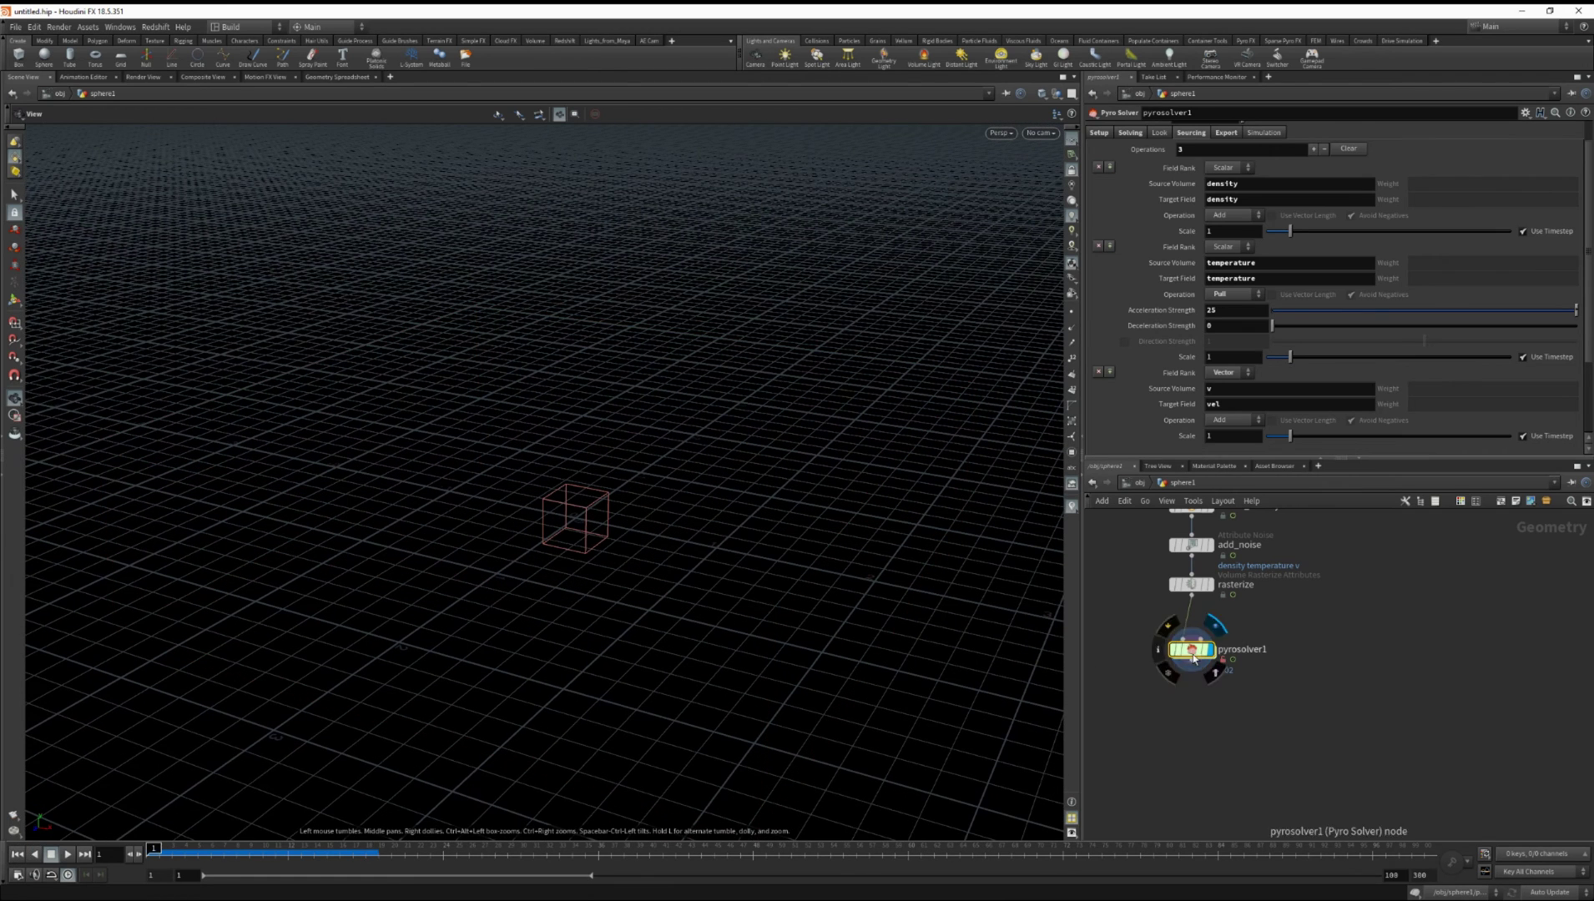
Set the Dissipation of pyrosolver1 to 0.1 in its shape settings
scroll(1179, 253, up, 1)
click(1103, 162)
click(1132, 162)
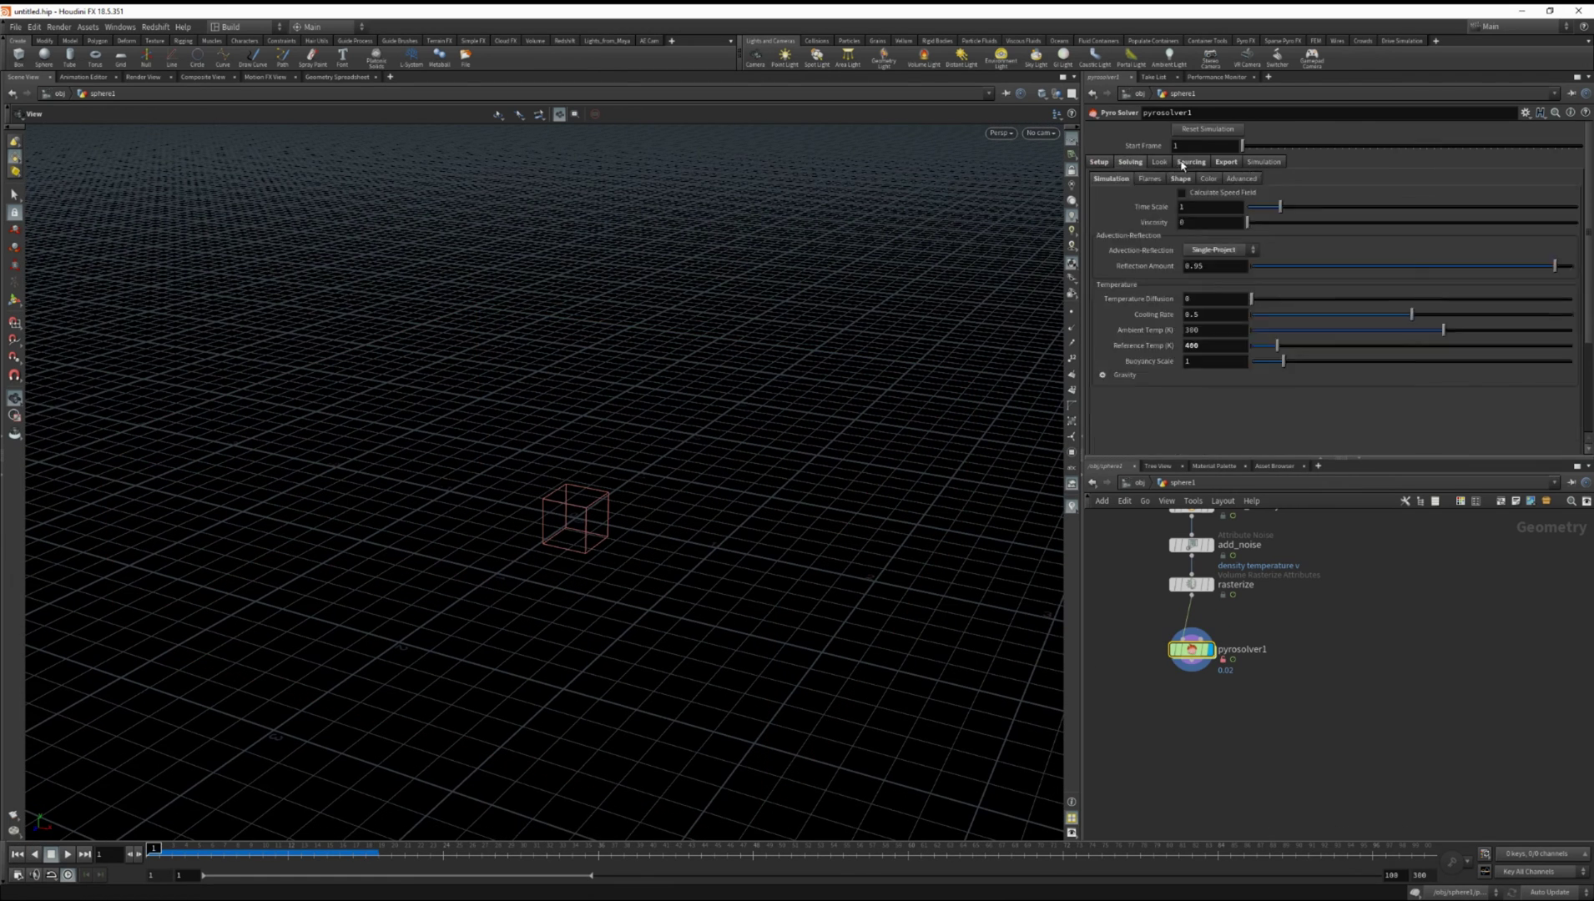
click(1180, 178)
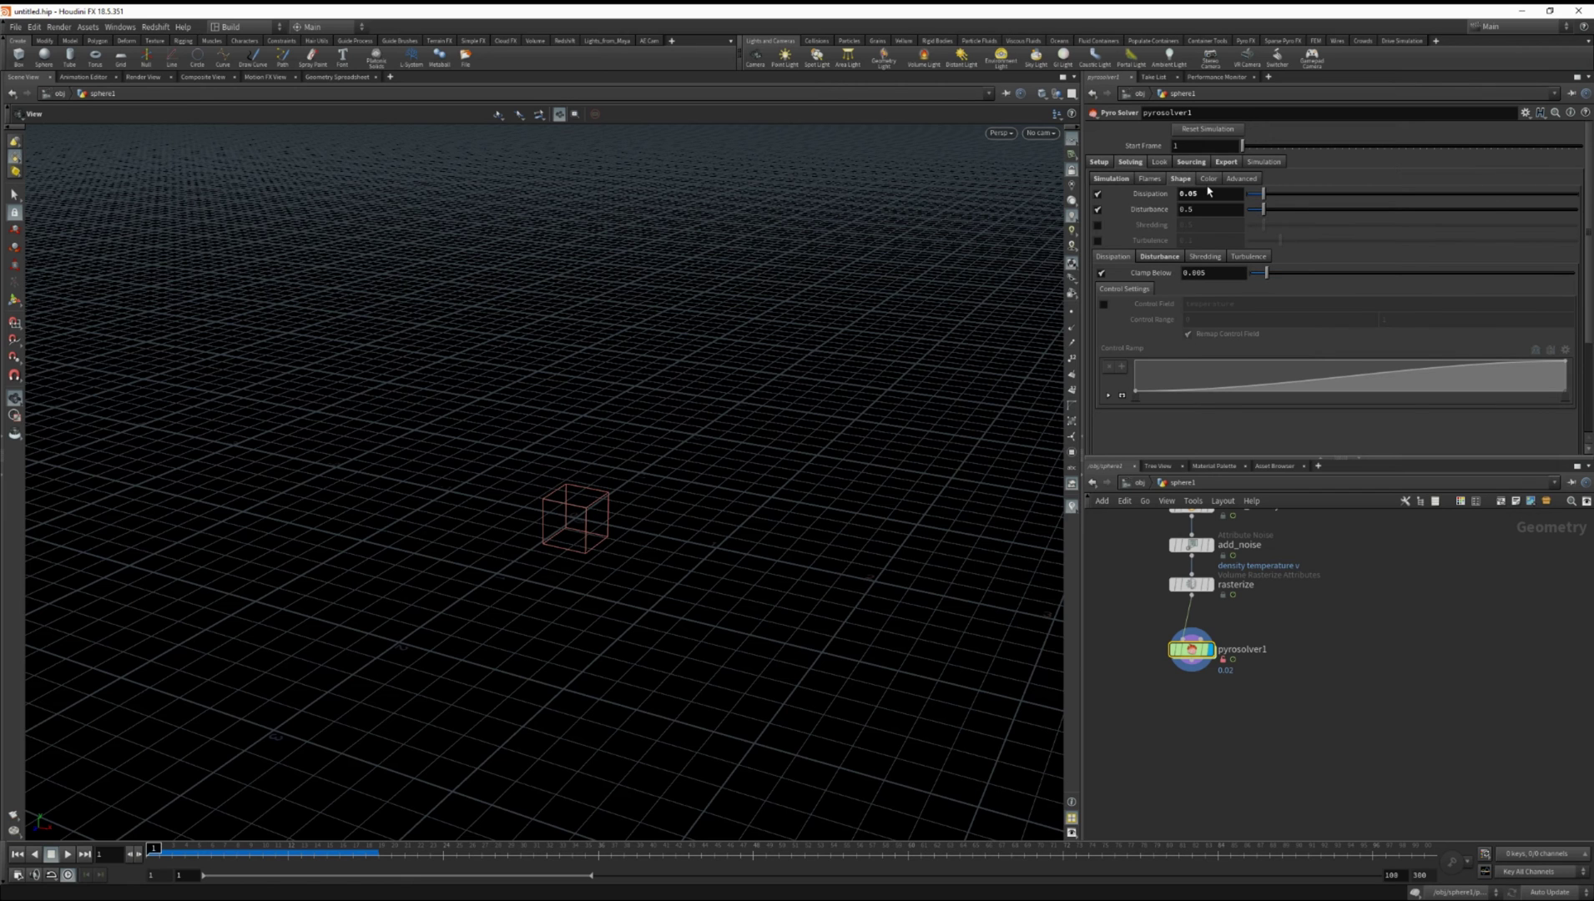
click(1209, 193)
text(0.1)
key(Return)
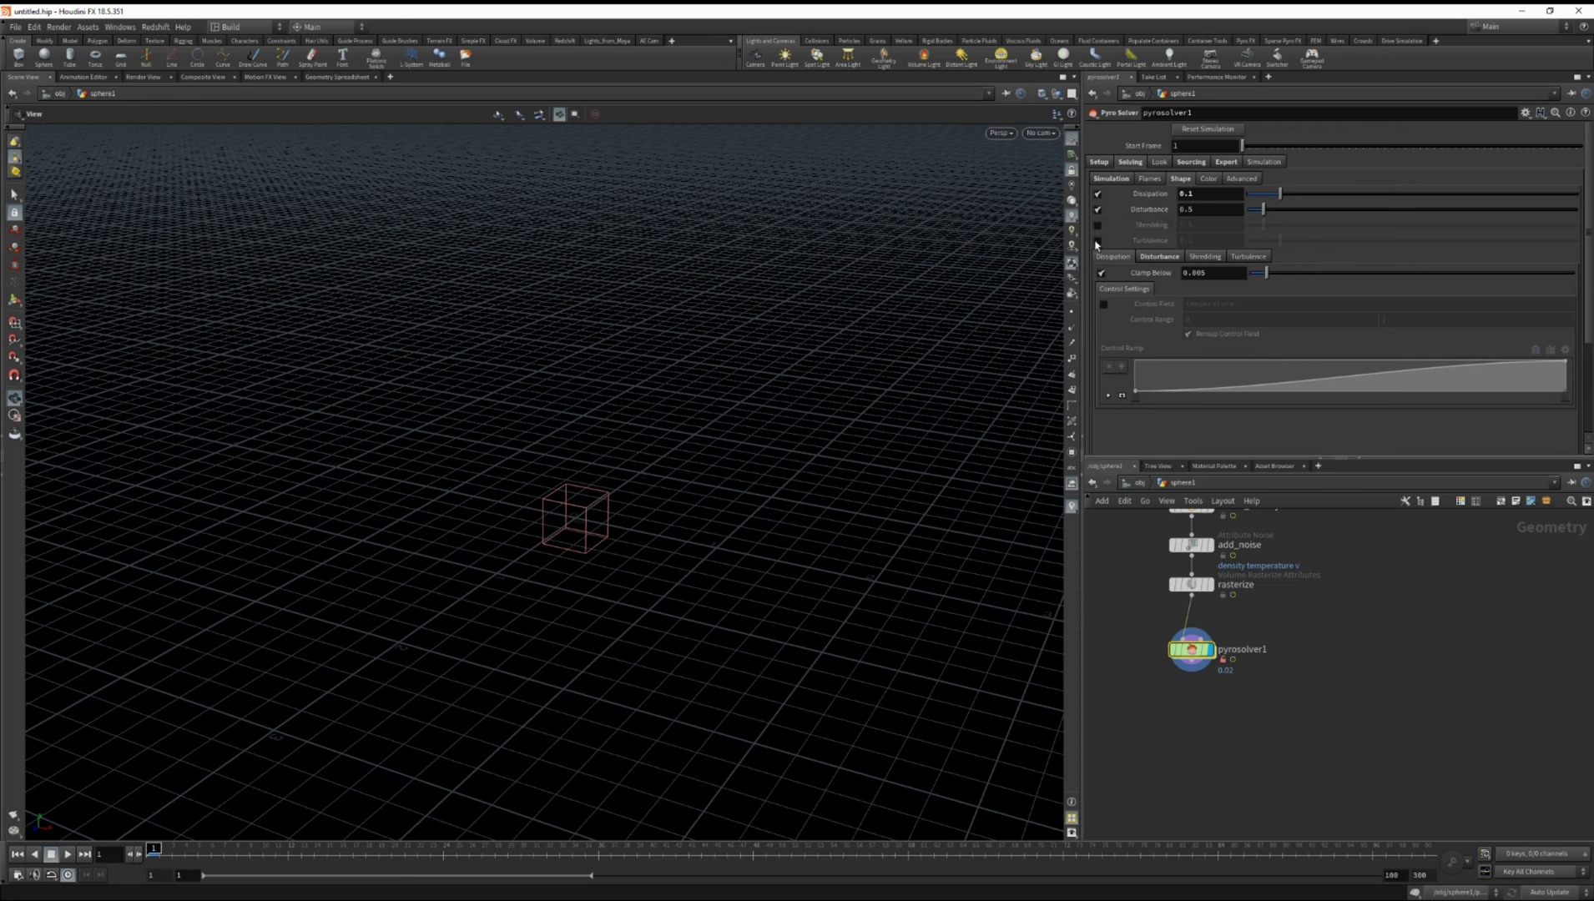
Enable Turbulence on pyrosolver1 at 0.75 and set its Swirl Size to 0.25
click(1097, 240)
text(0.75)
key(Return)
click(1159, 256)
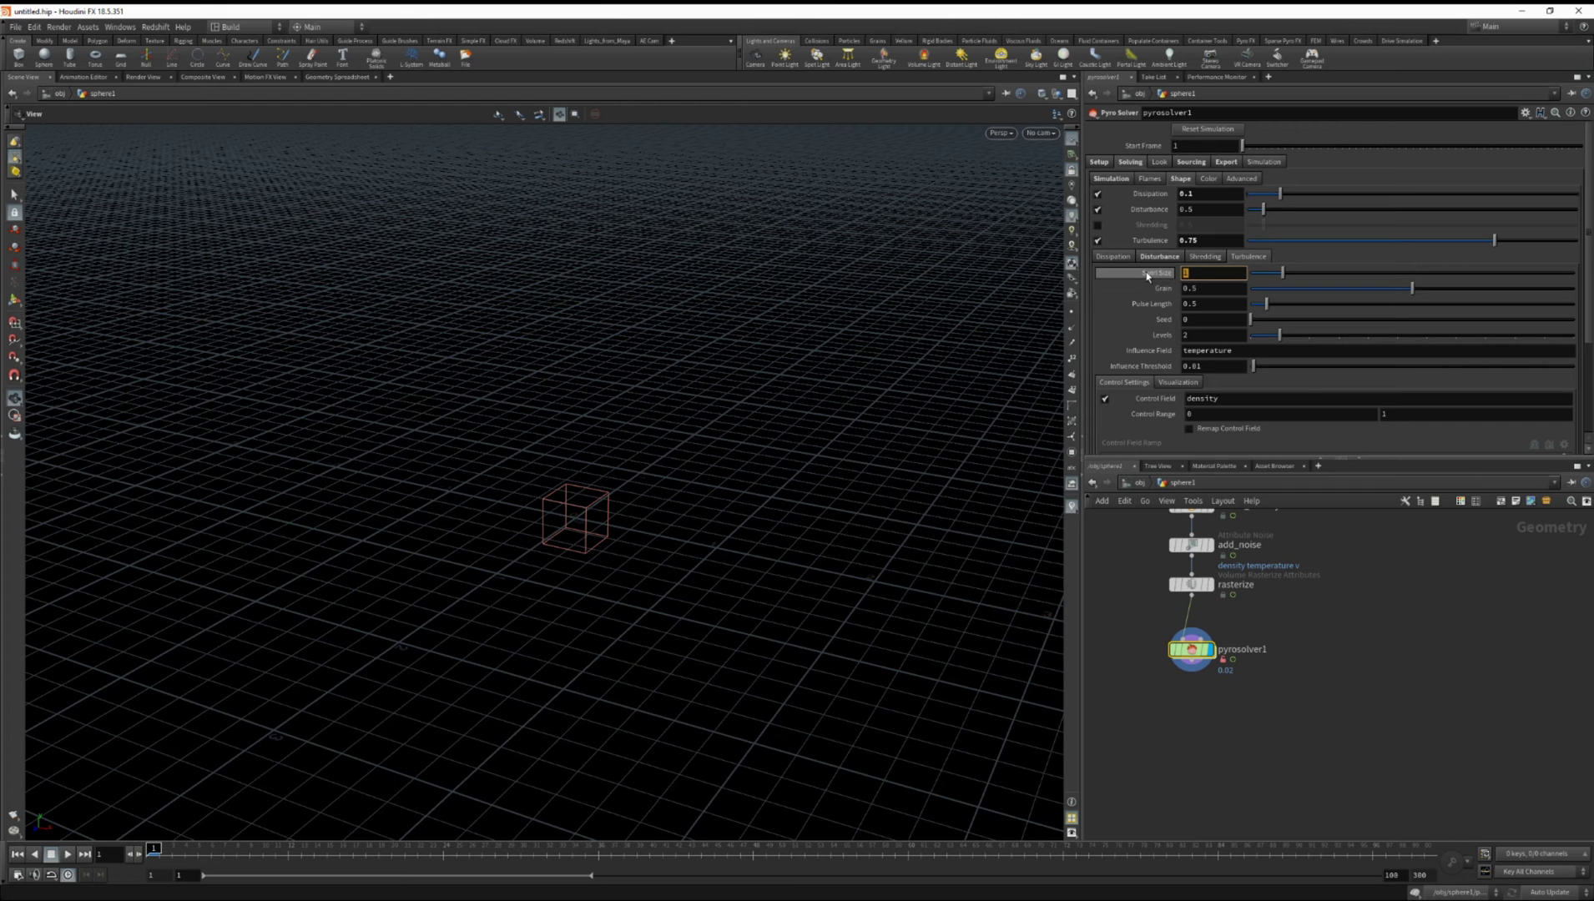
text(0.25)
key(Return)
Set the Buoyancy Scale of pyrosolver1 to 0 and its Voxel Size to 0.015
click(1123, 180)
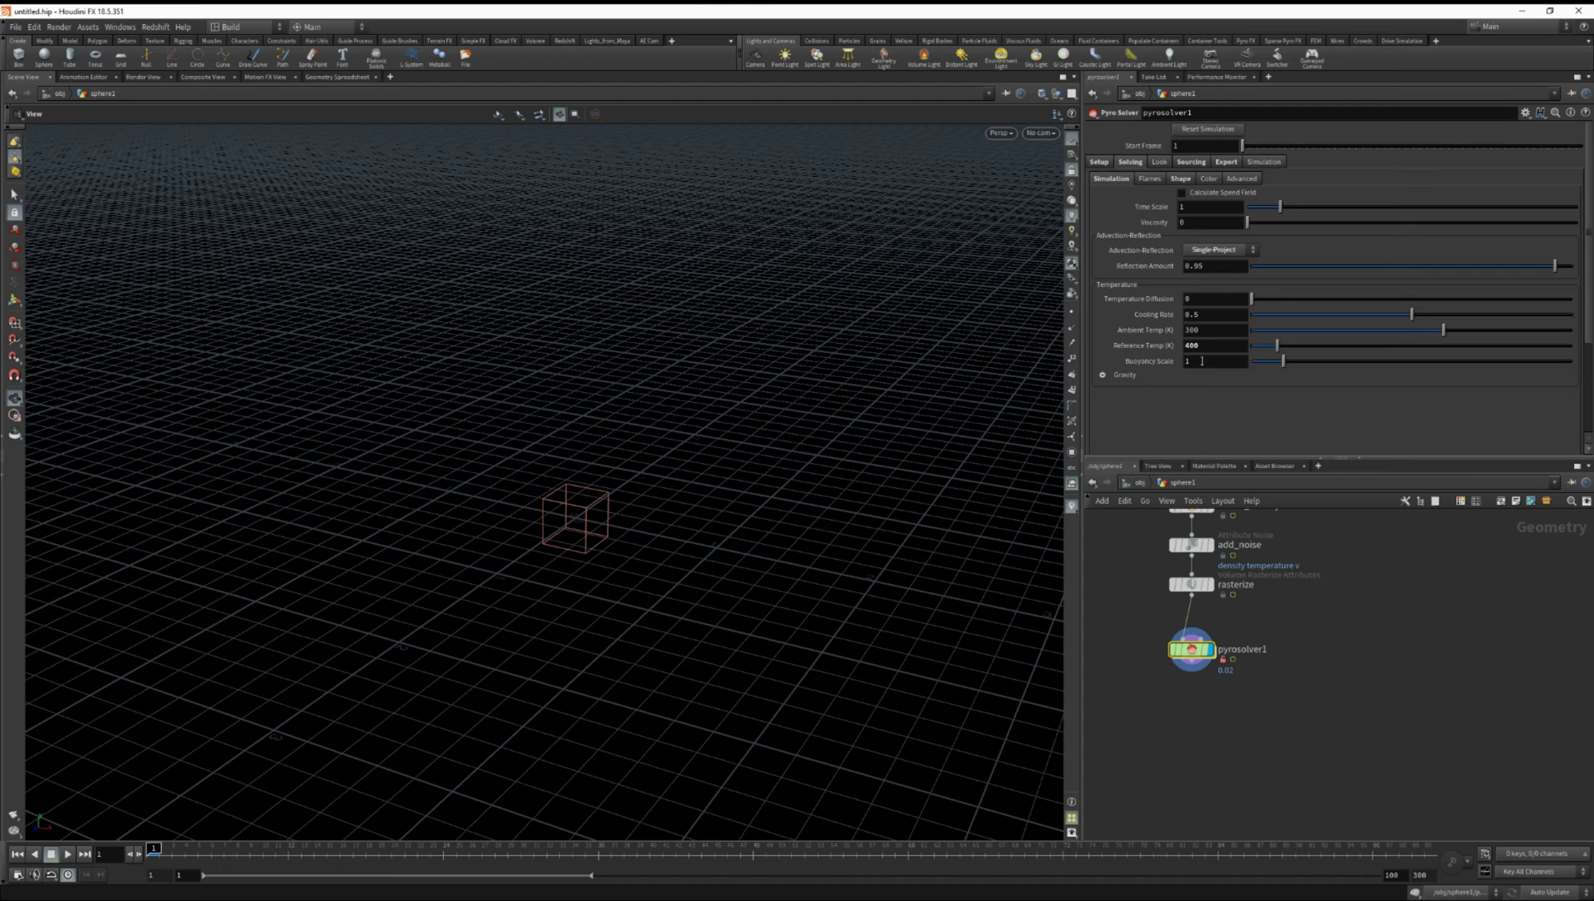
click(1234, 363)
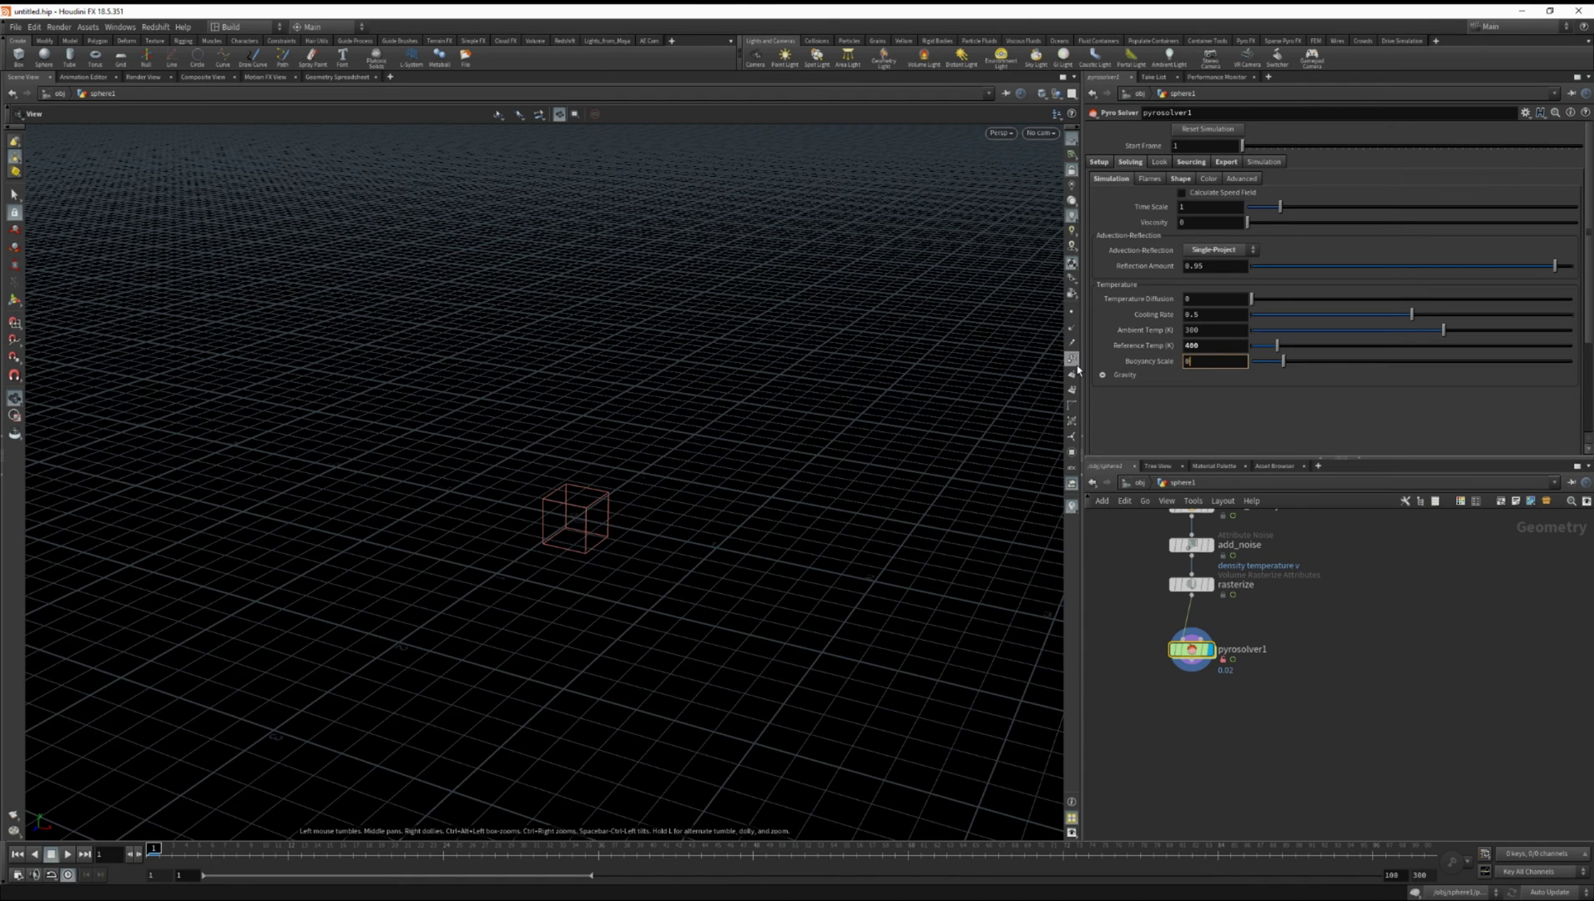
key(Return)
click(1100, 163)
click(1223, 177)
text(0.015)
key(Return)
Play the refined smoke simulation, stop it and inspect the smoke shape at frame 18
click(70, 853)
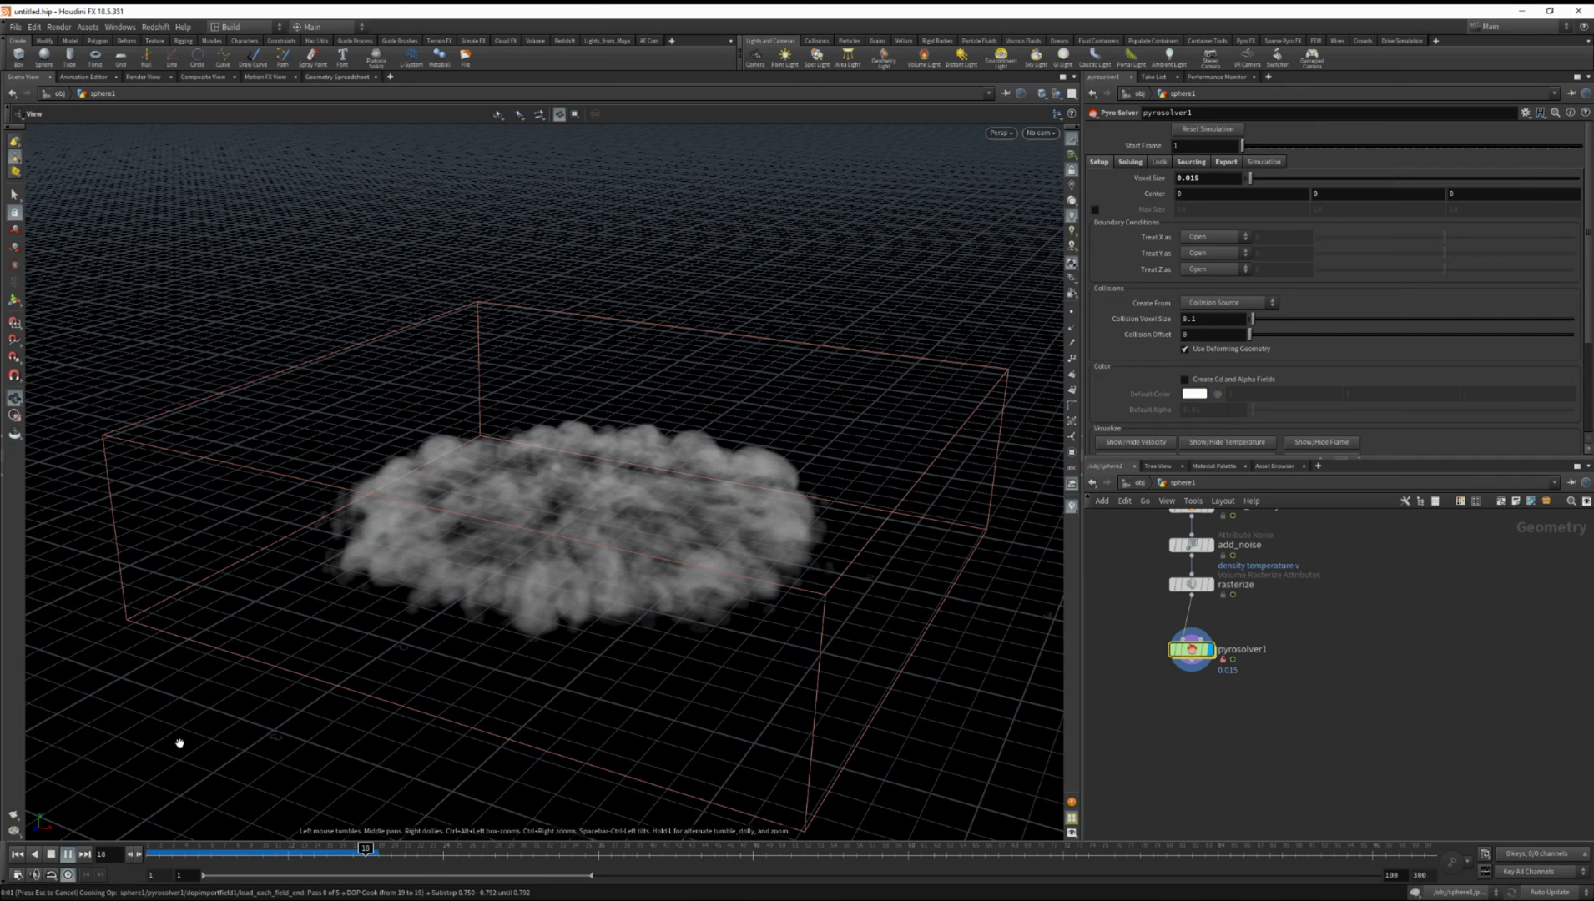
click(52, 855)
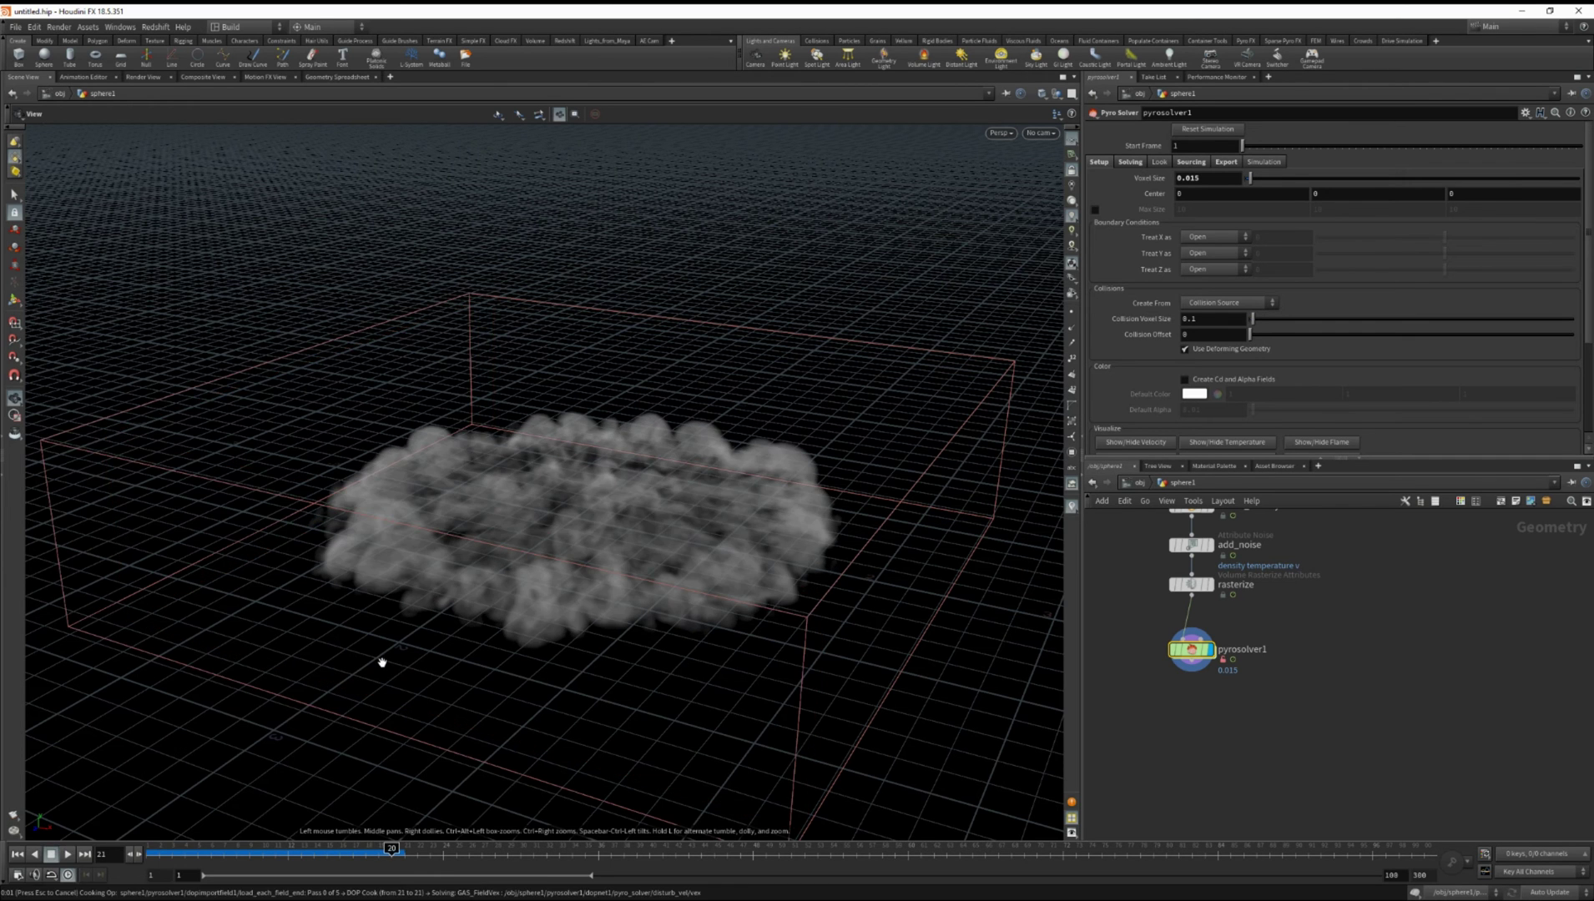
click(326, 852)
click(368, 853)
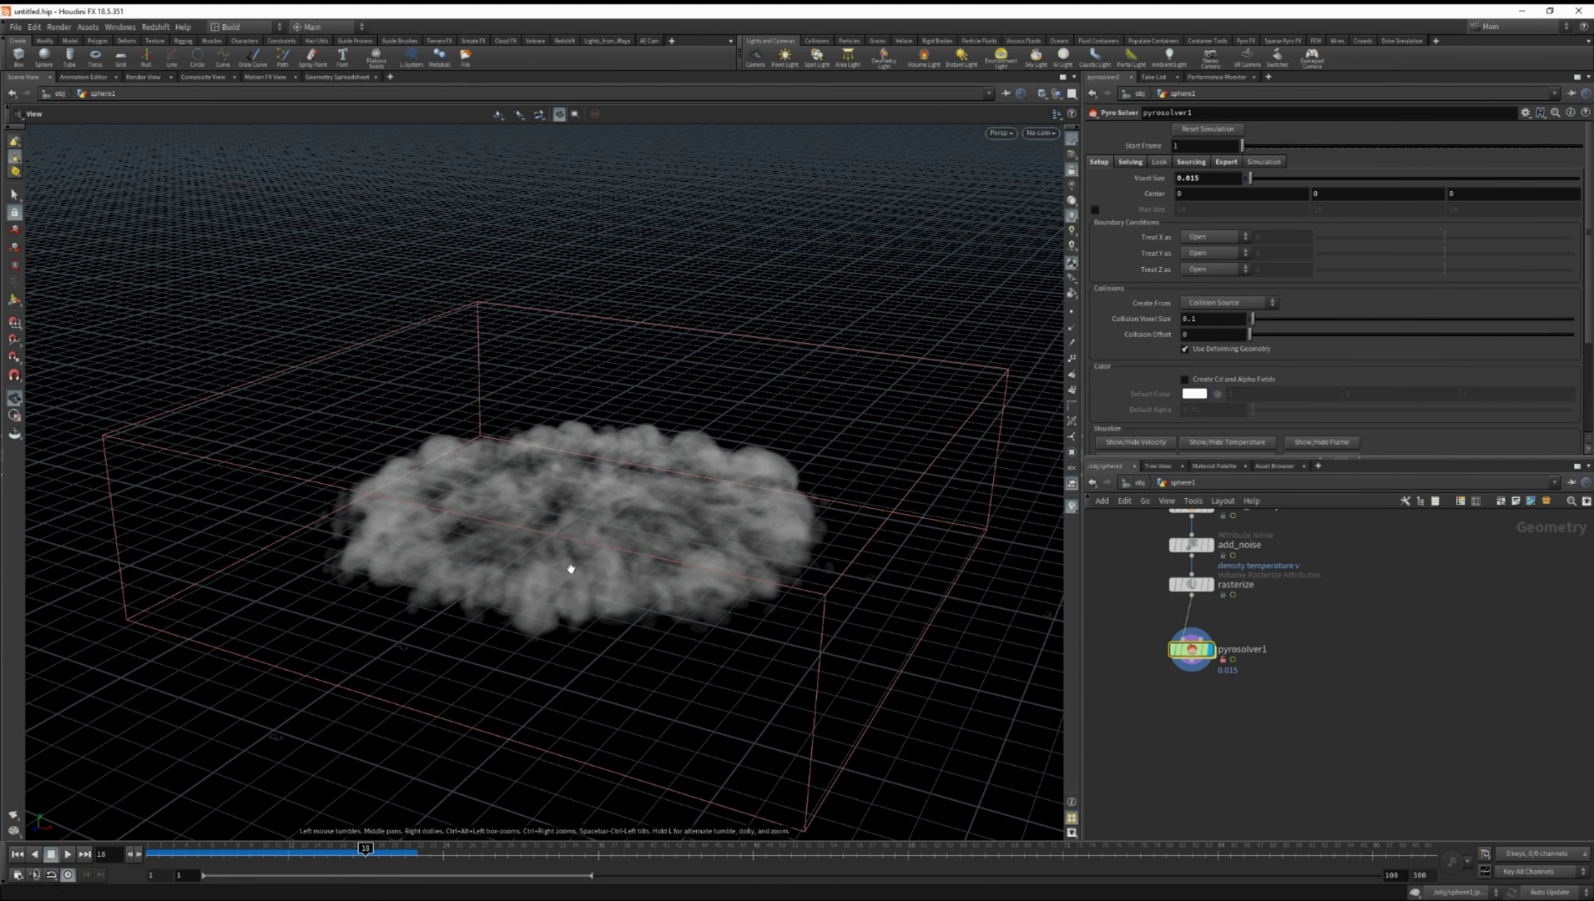
drag(568, 562, 623, 526)
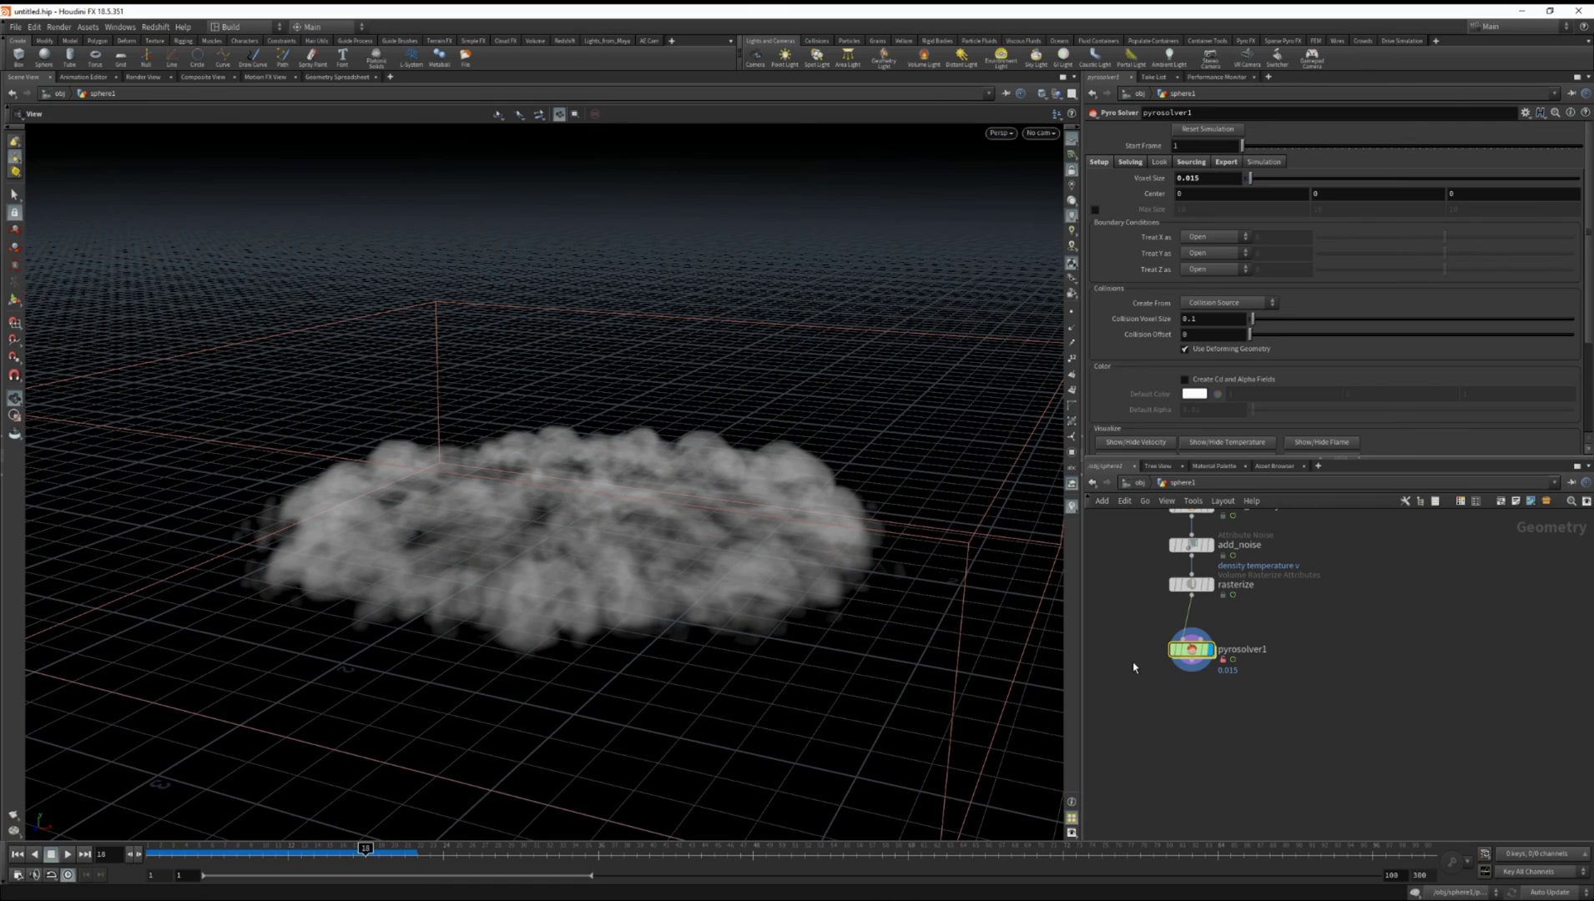
Add a Convert VDB node below pyrosolver1, connect it to the solver's output and display it
scroll(1145, 686, up, 1)
key(Tab)
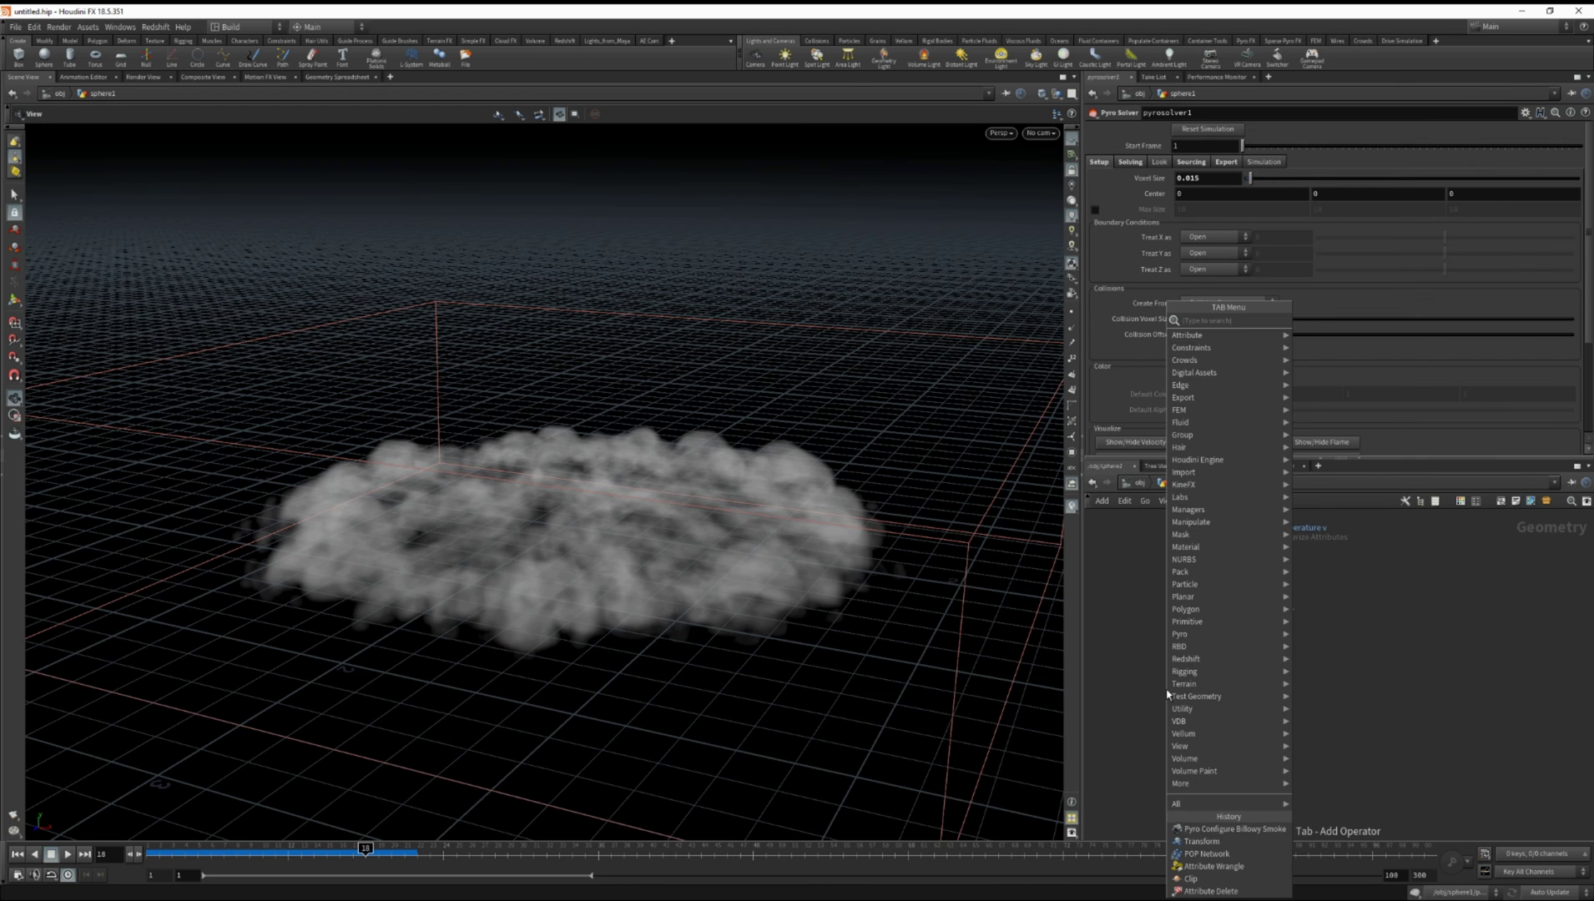
text(convert vdb)
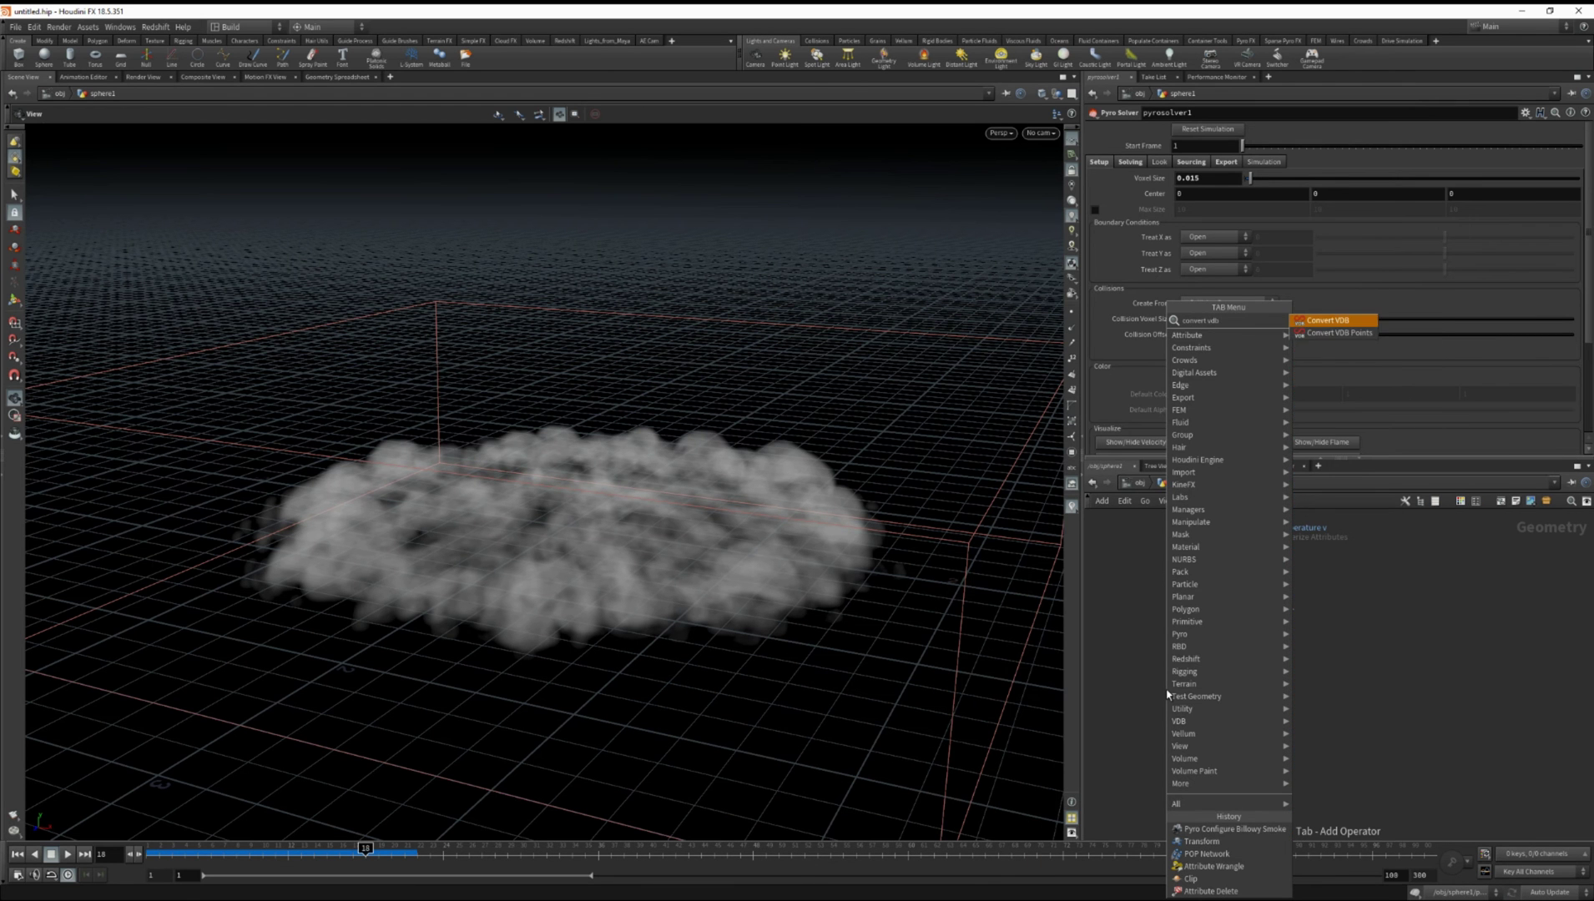
key(Return)
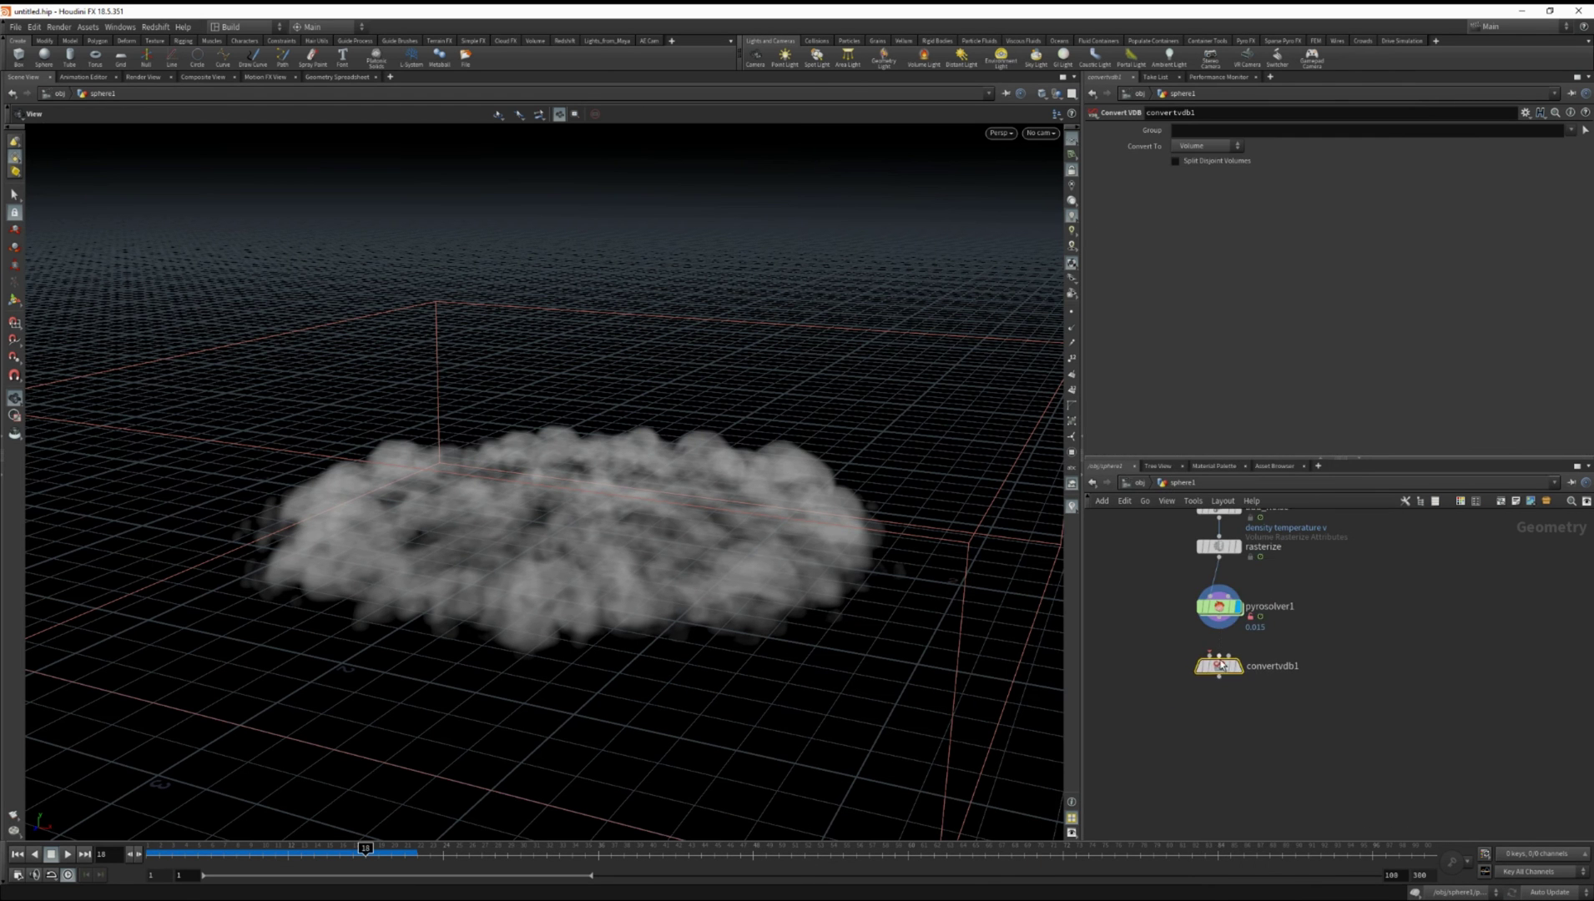
drag(1219, 631, 1219, 659)
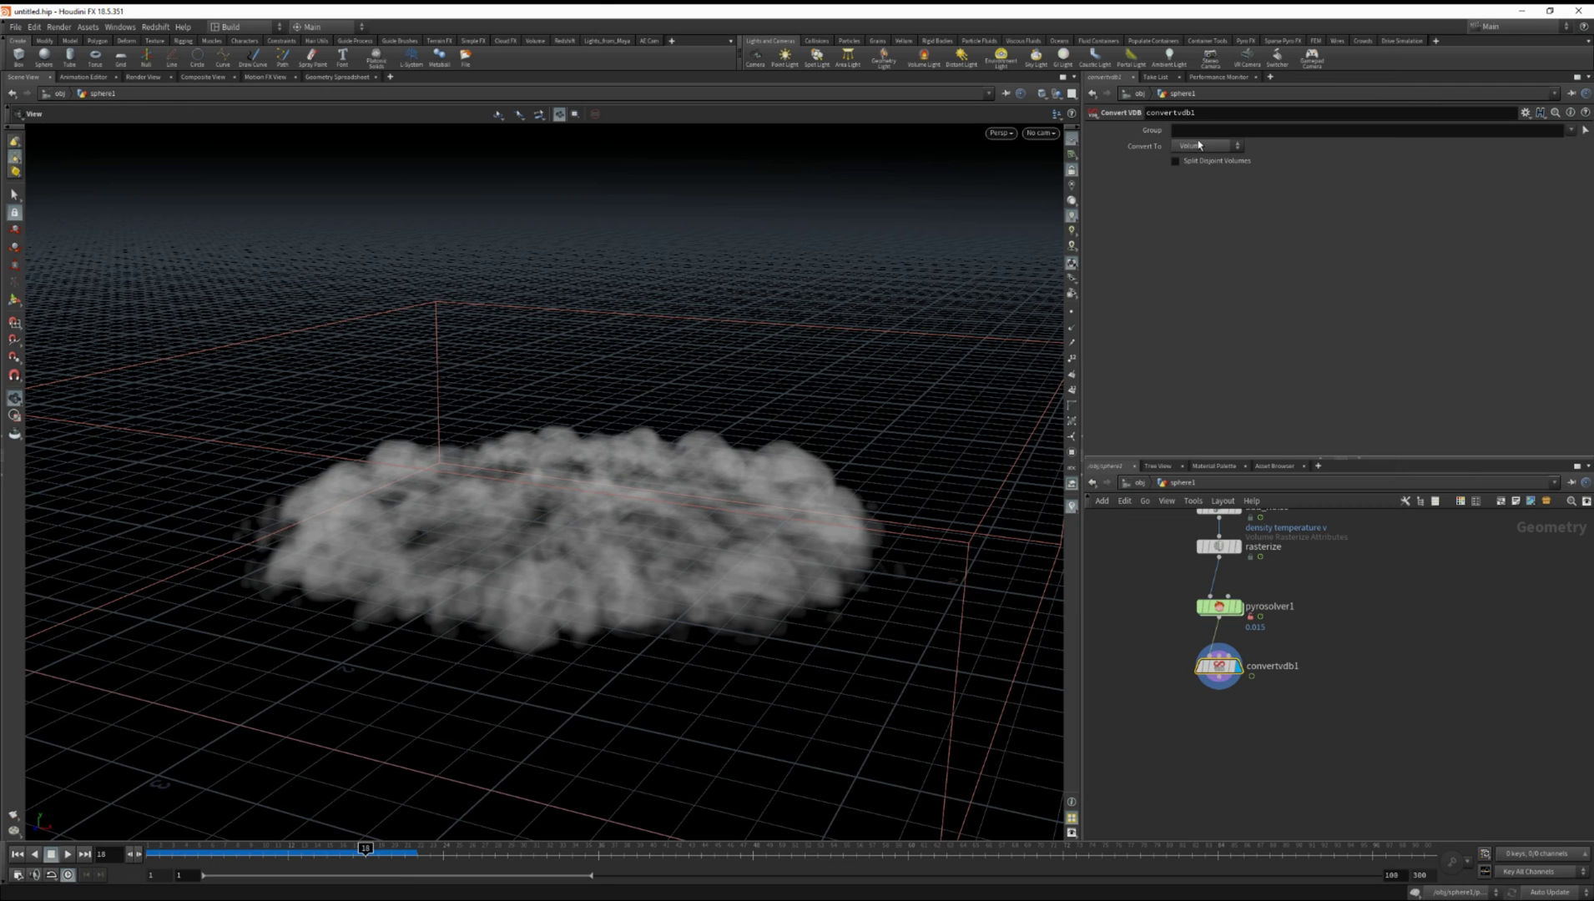
Set convertvdb1 to convert to VDB with * as its group, and check the available field groups
click(1199, 147)
click(1188, 161)
click(1194, 129)
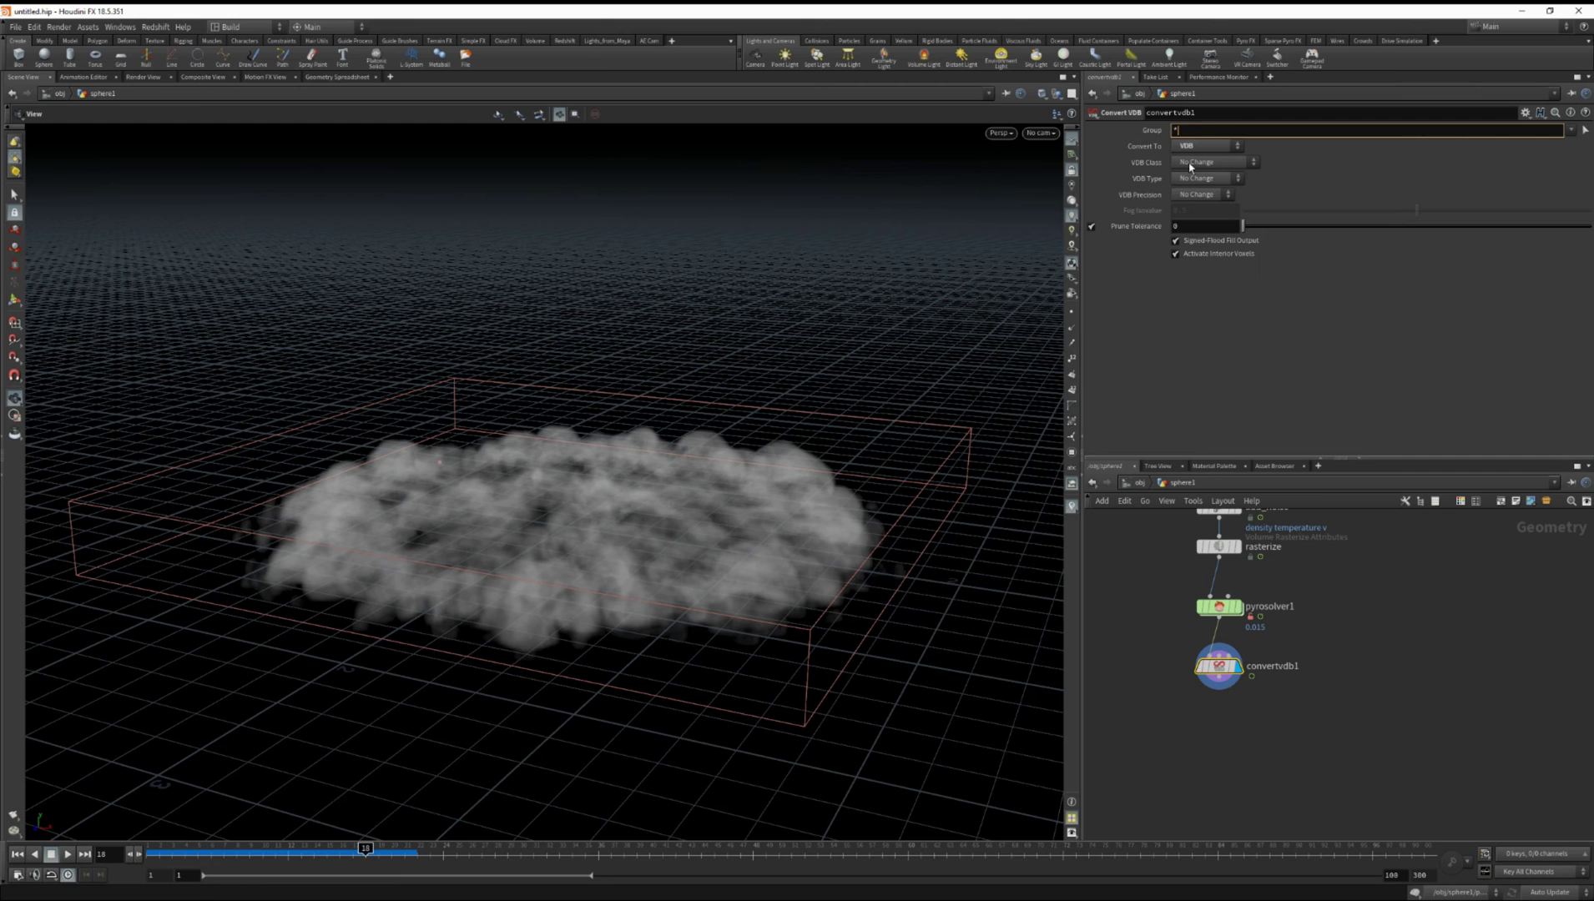
key(Return)
click(1569, 133)
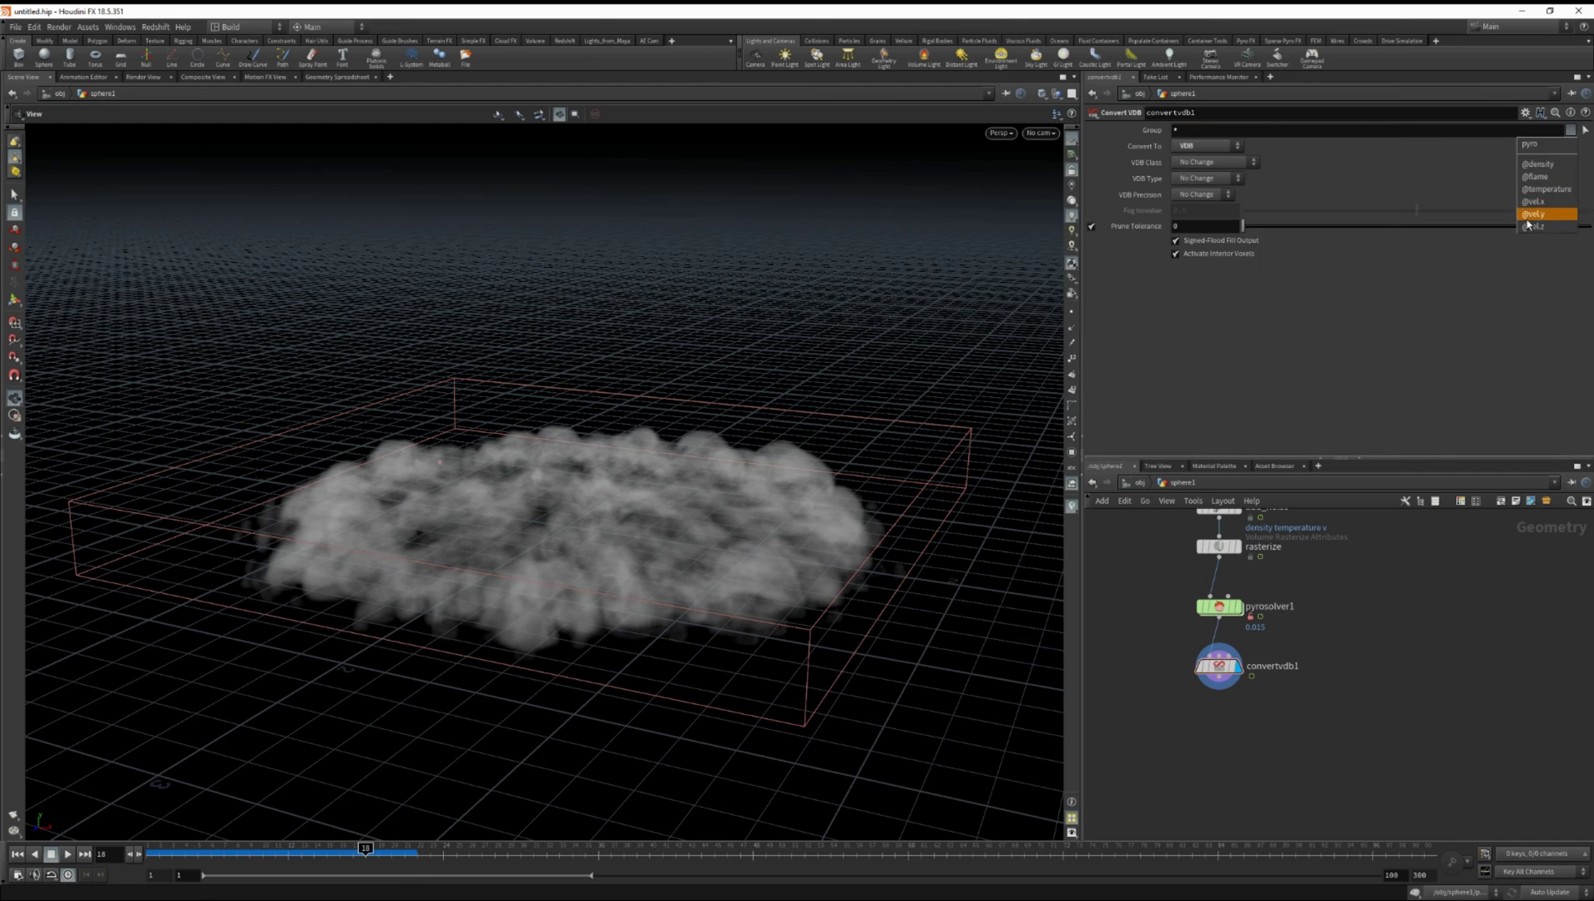
click(1363, 684)
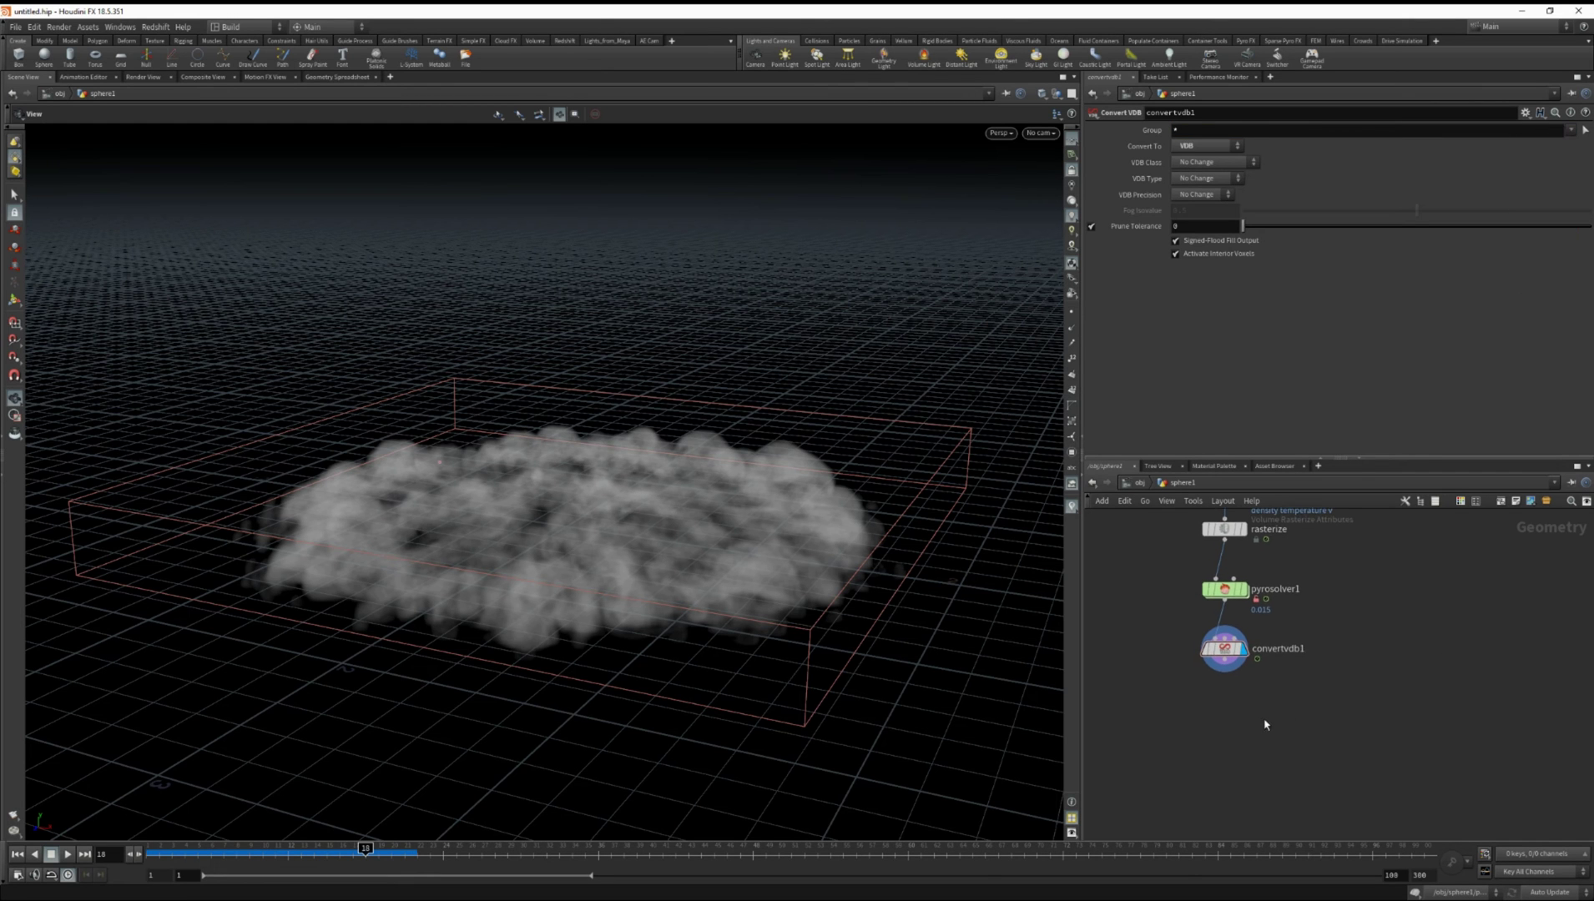
Add a second Convert VDB node below convertvdb1, display it and set it to convert to Polygons
key(Tab)
text(convert vdb)
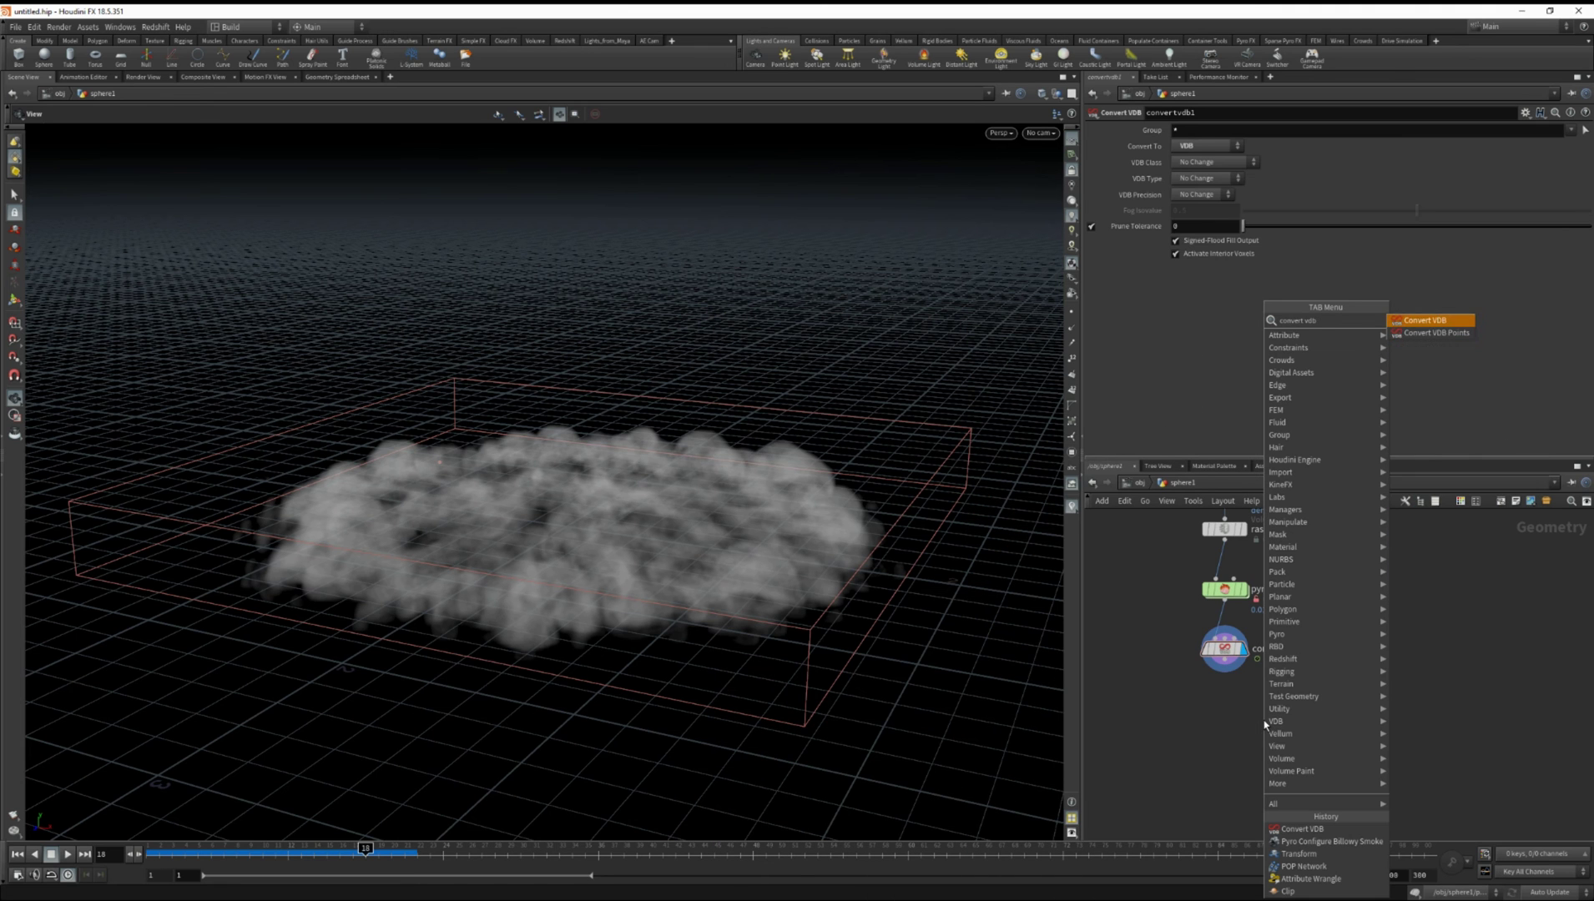
key(Return)
click(1264, 725)
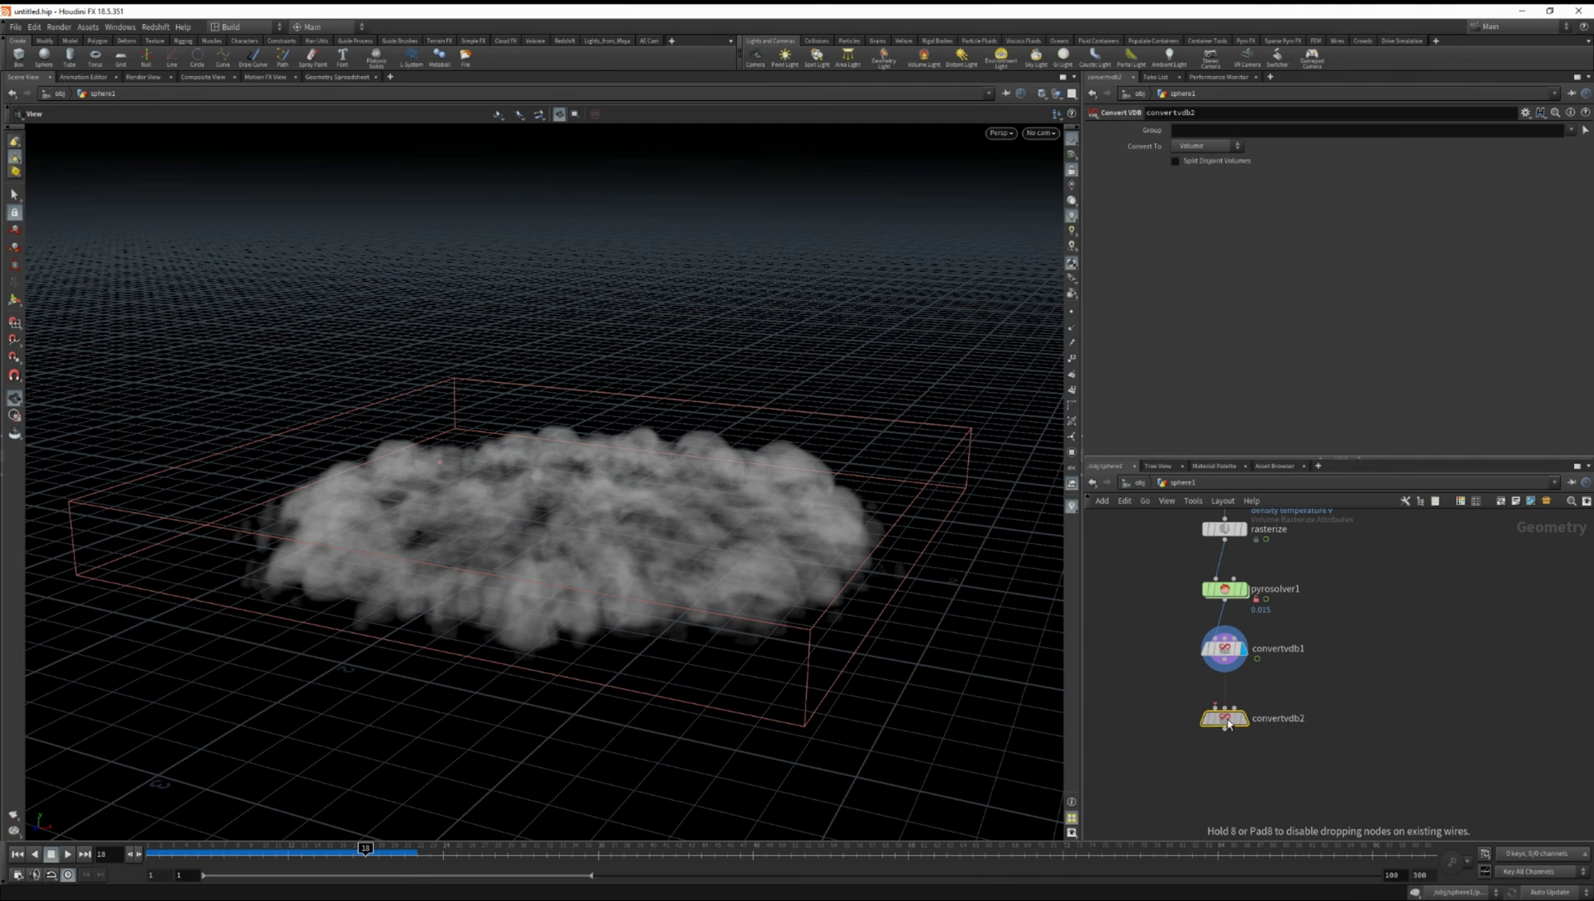
click(1218, 713)
click(1241, 718)
click(1193, 146)
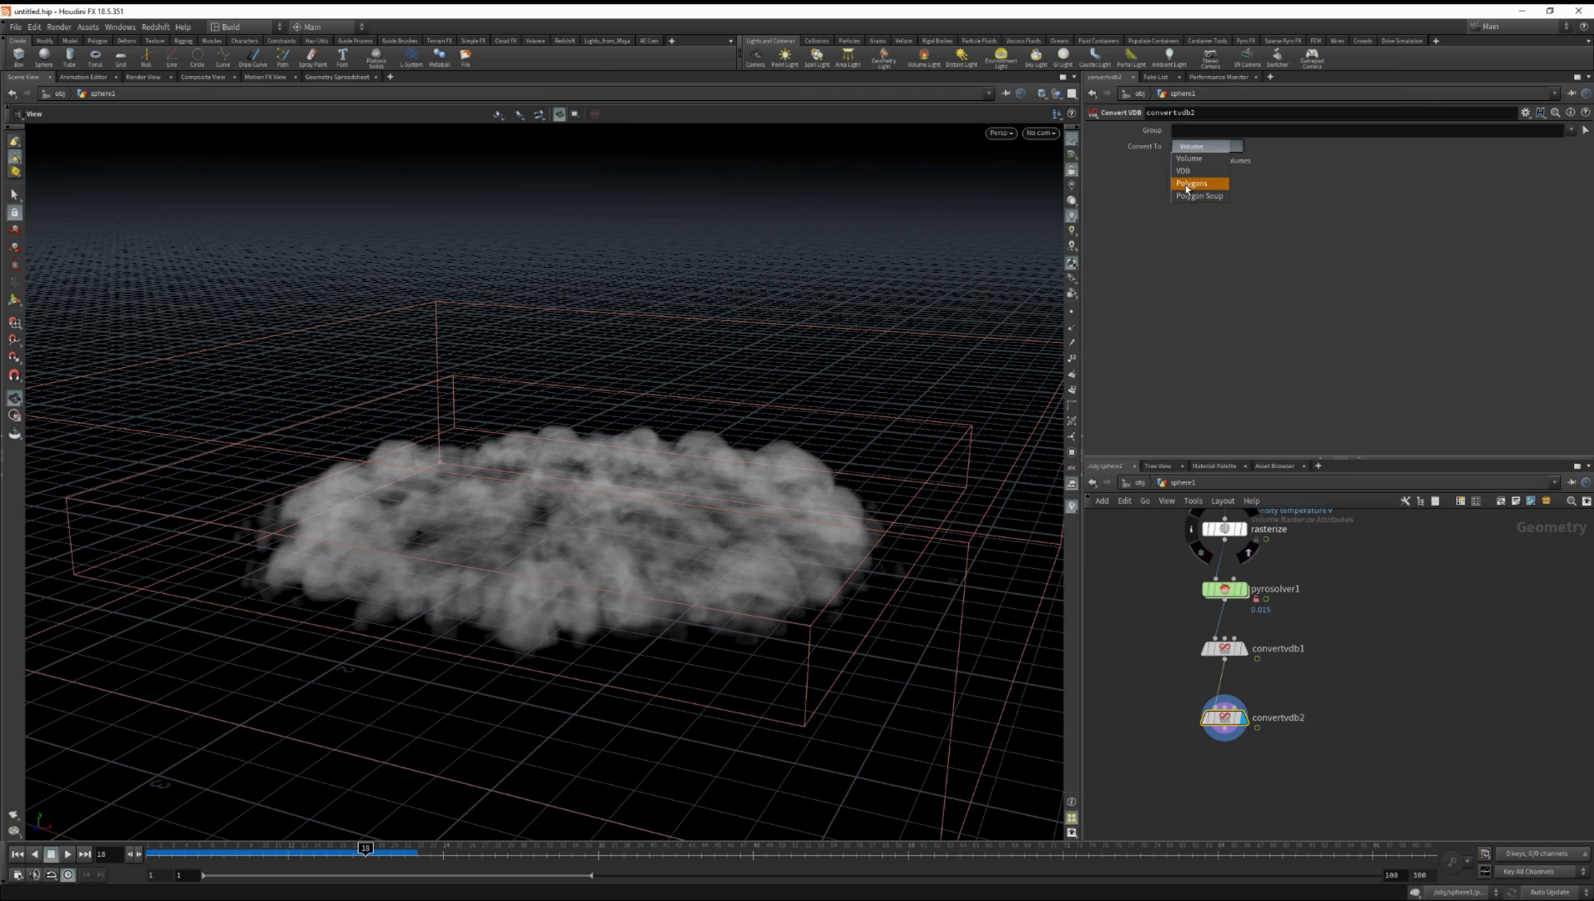
click(1189, 184)
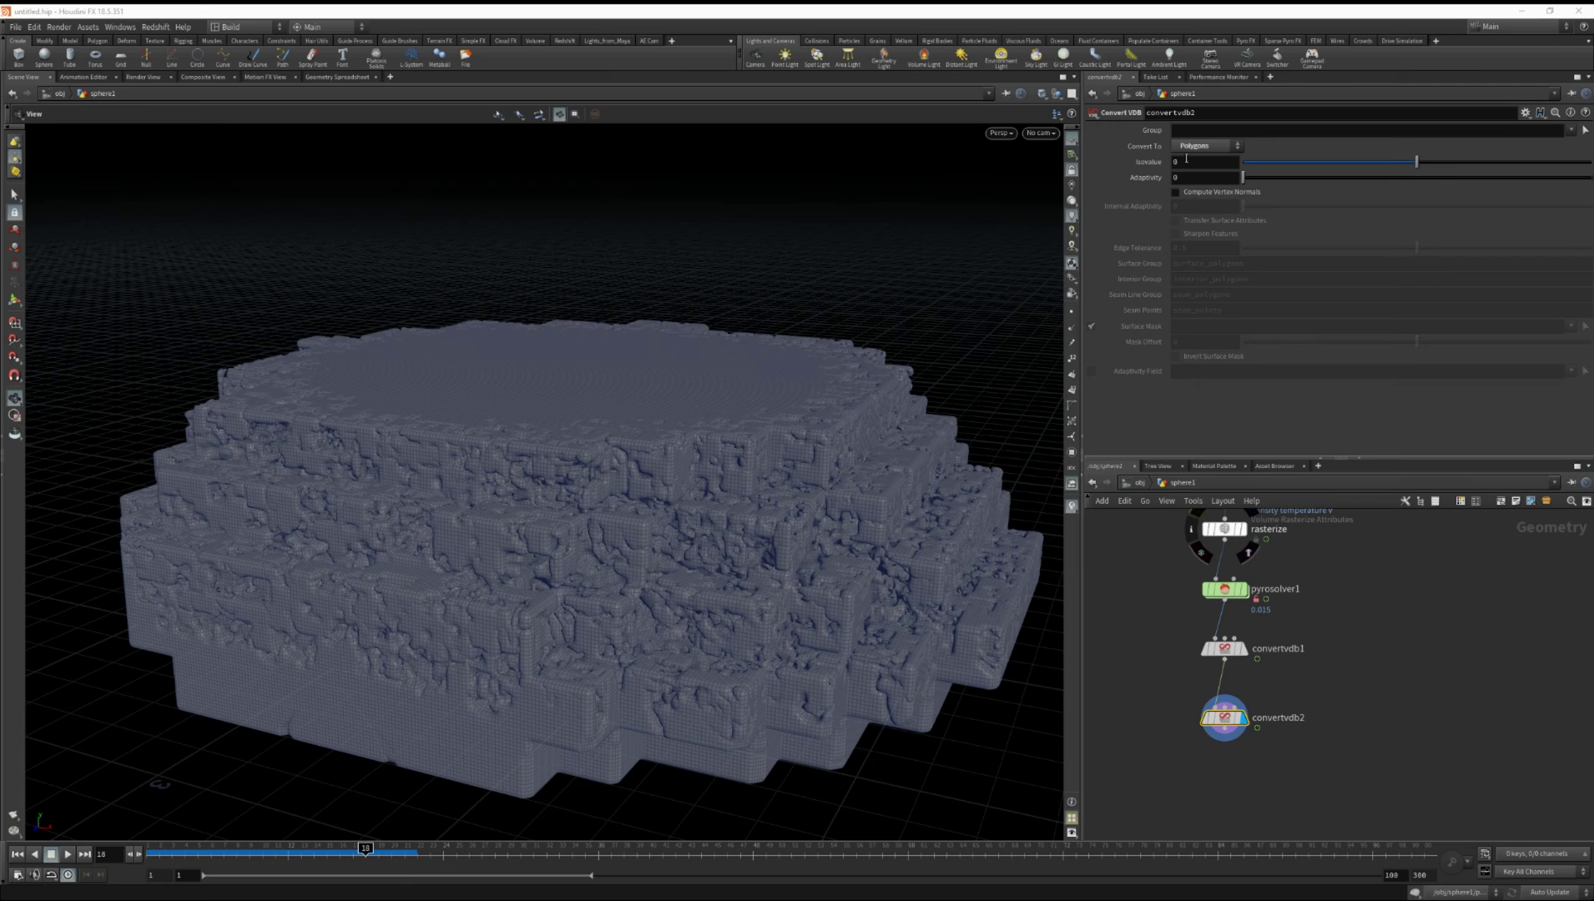
Display convertvdb1 and replace its group with the density, temperature, vel.x, vel.y and vel.z fields
mouse_move(1230, 656)
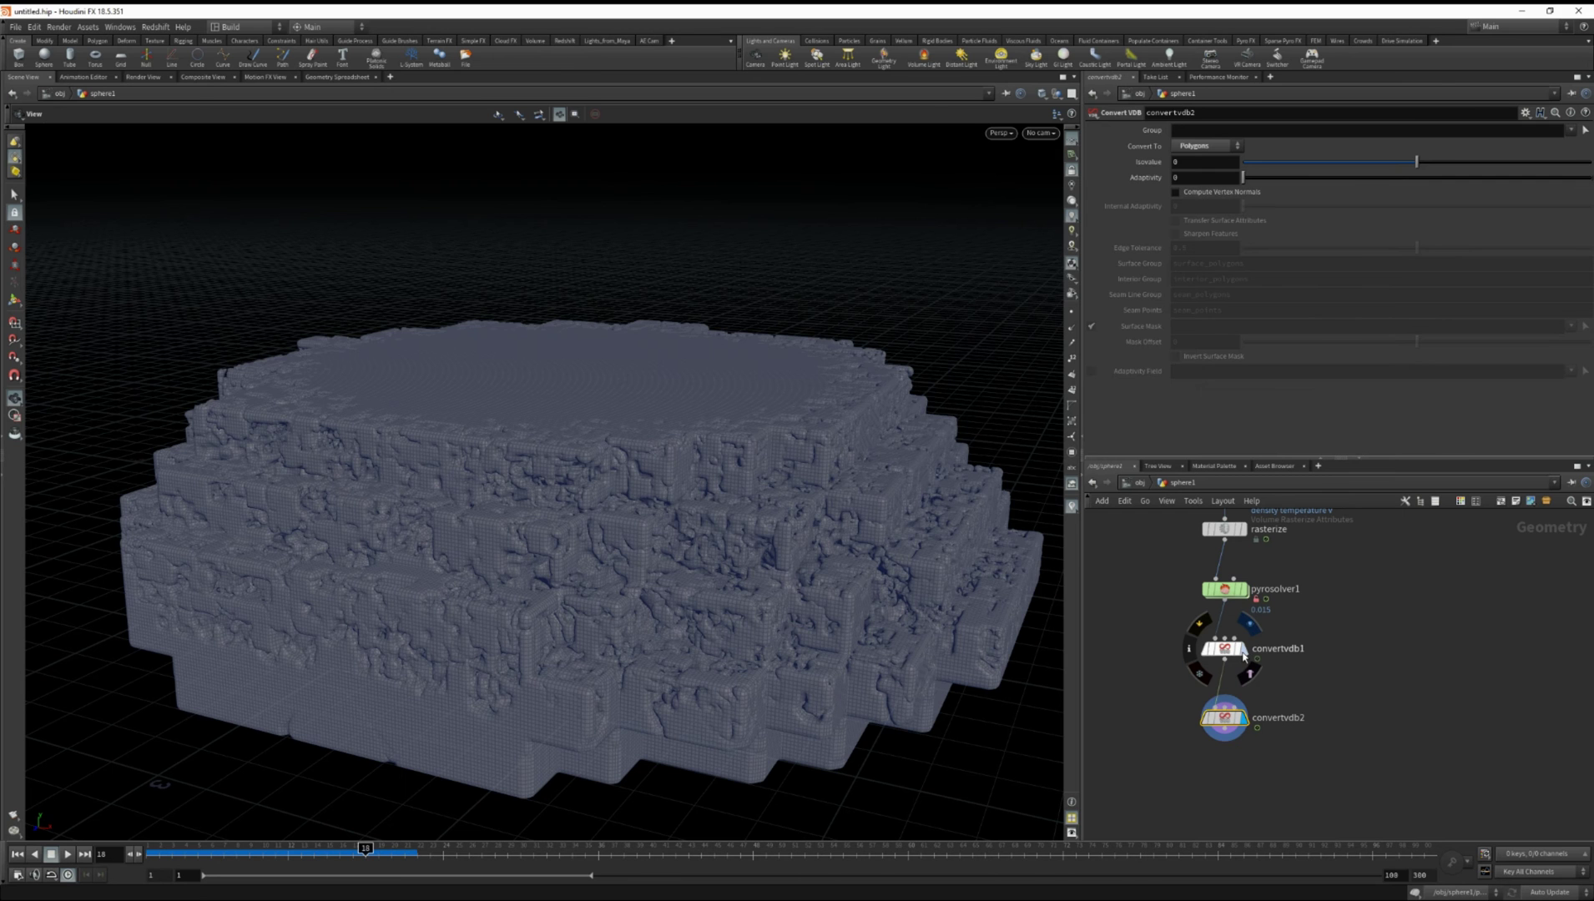
click(1244, 655)
click(1230, 650)
drag(1193, 132, 1155, 270)
key(BackSpace)
key(Return)
click(1568, 131)
click(1537, 165)
click(1570, 132)
click(1546, 188)
click(1570, 131)
key(Escape)
click(1570, 131)
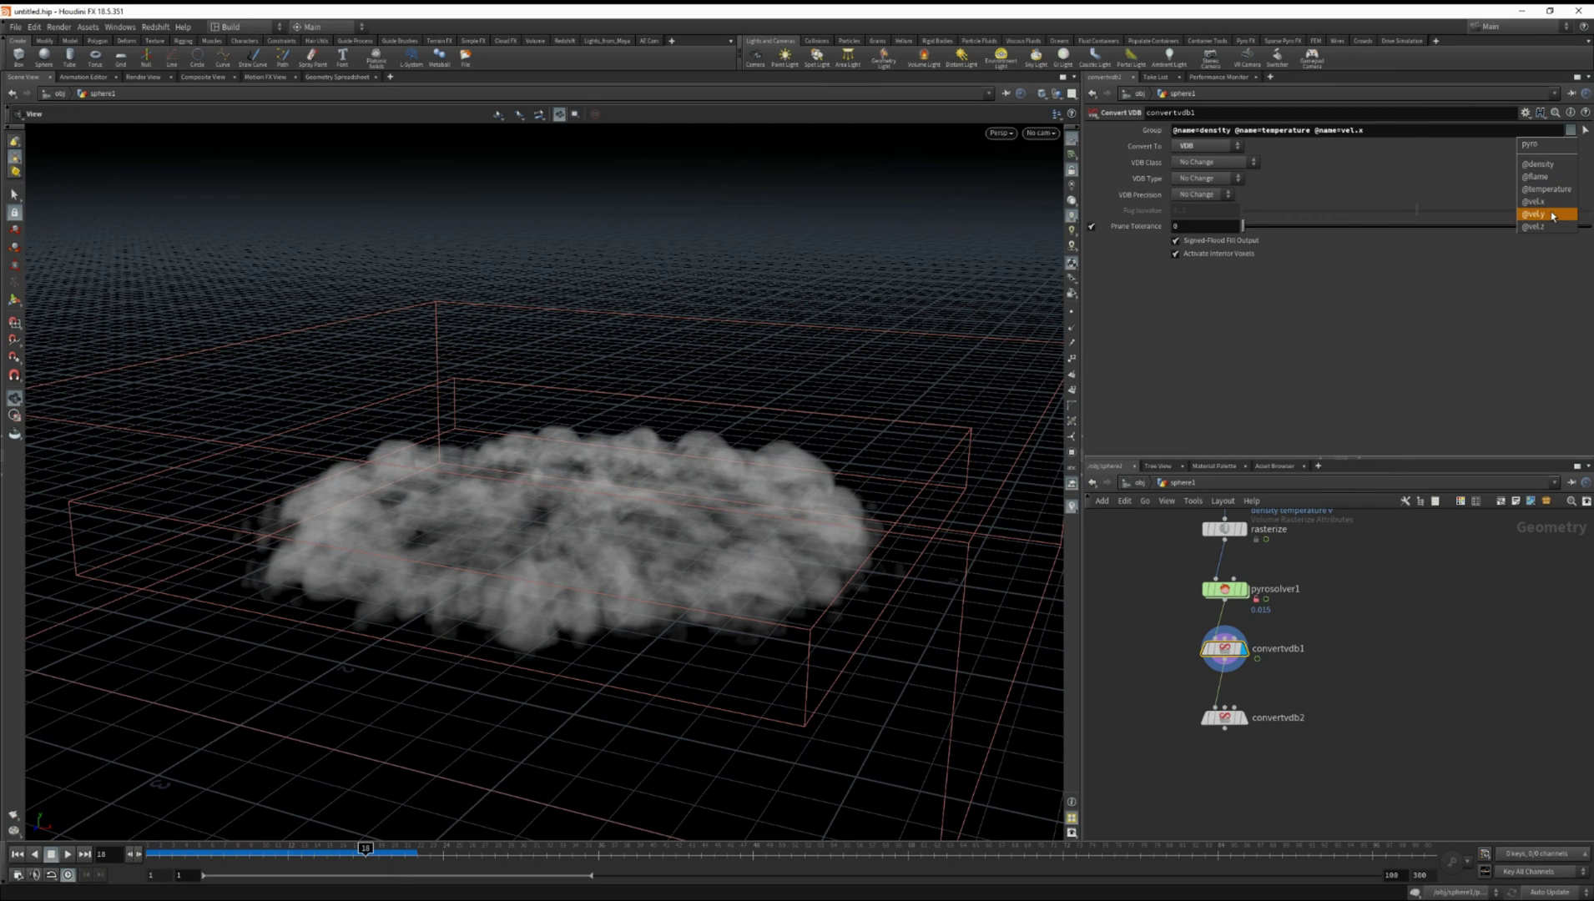
click(1546, 214)
click(1570, 131)
click(1534, 227)
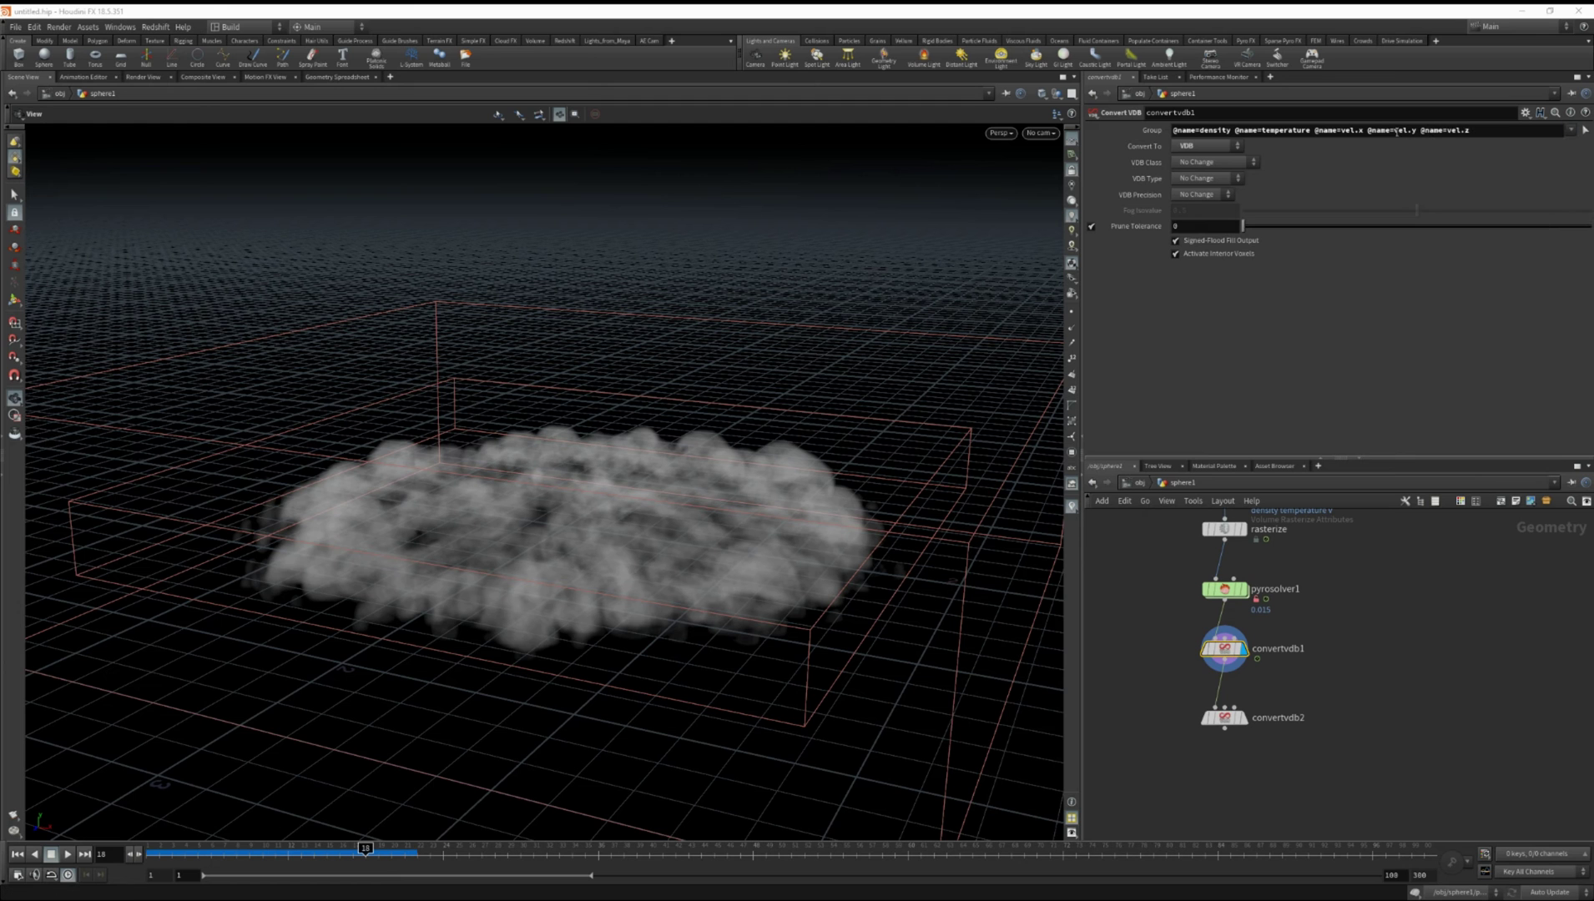
Display convertvdb2 again and set its Isovalue to 0.1
click(1245, 724)
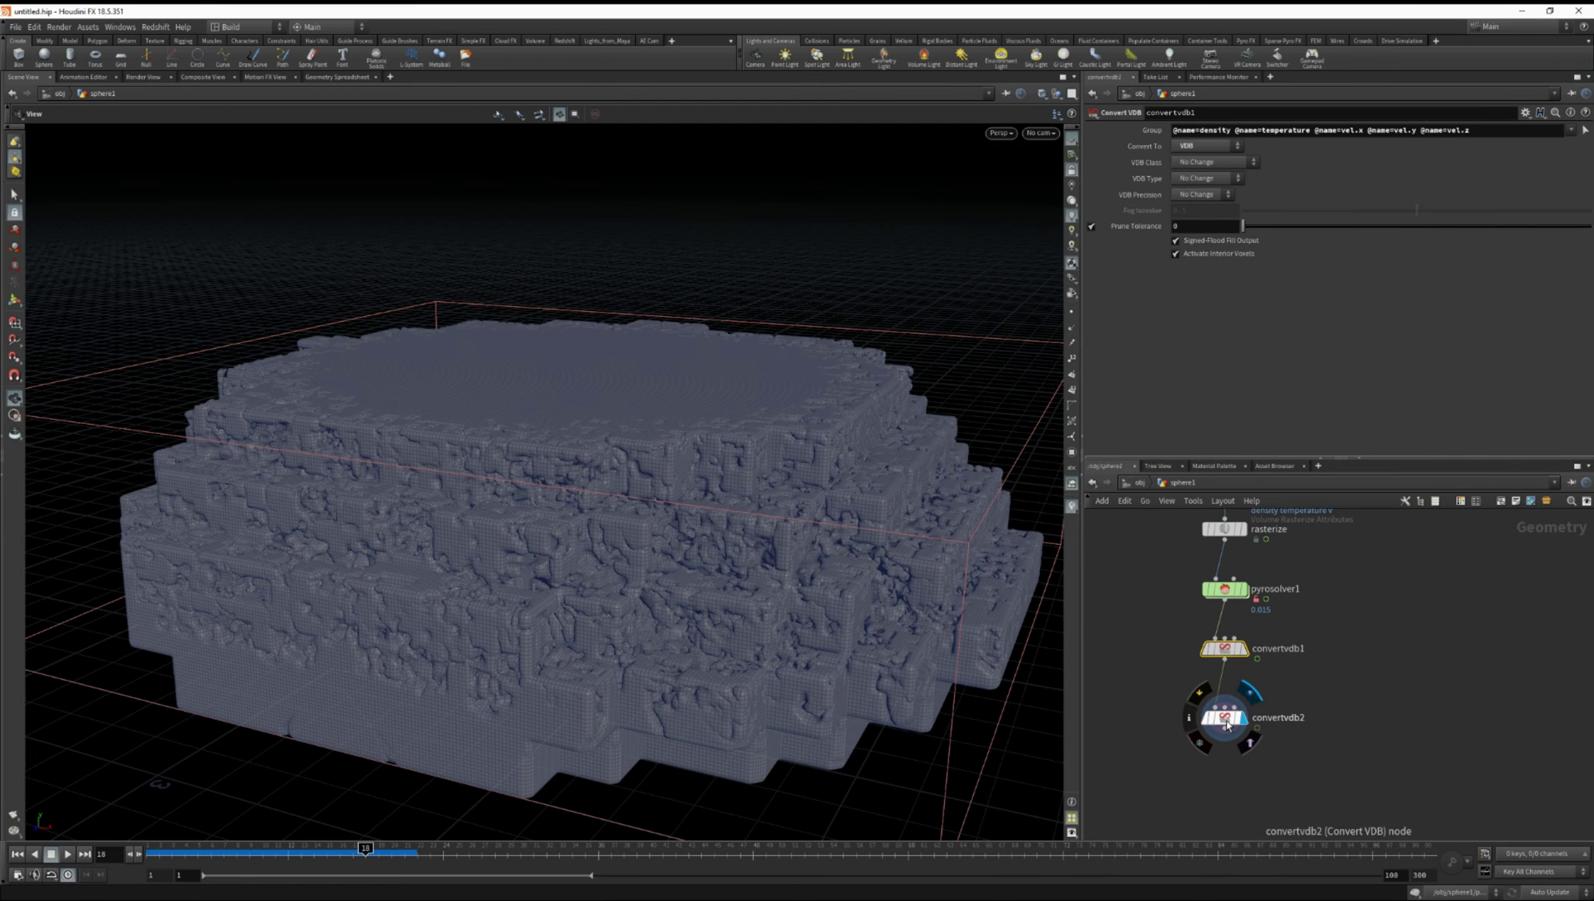
click(1225, 719)
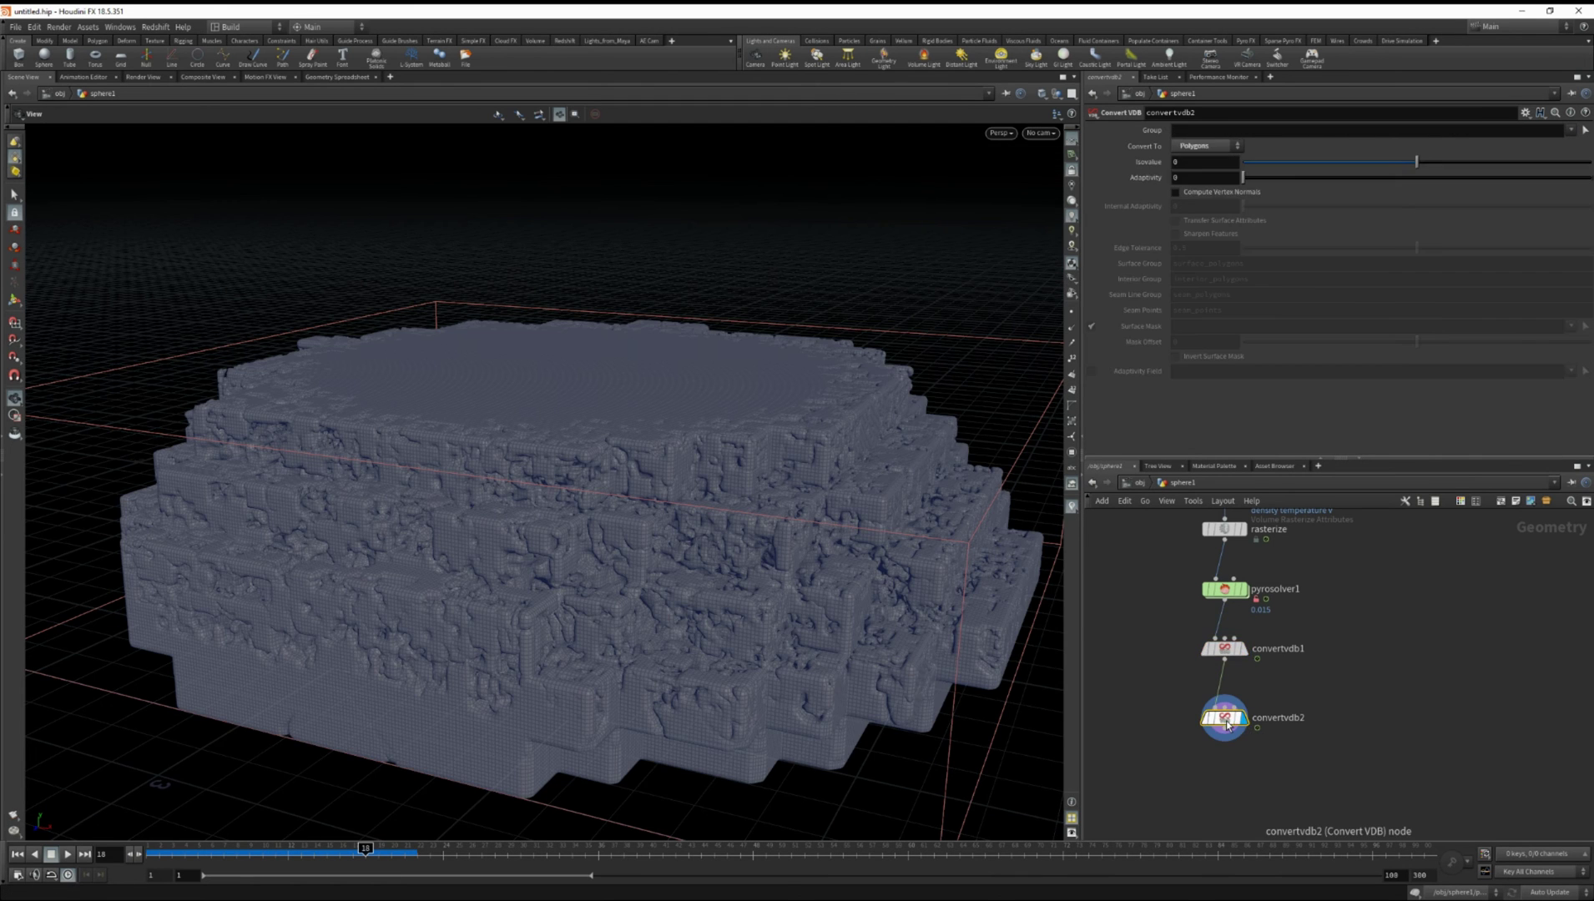
click(1202, 162)
text(.01)
key(Return)
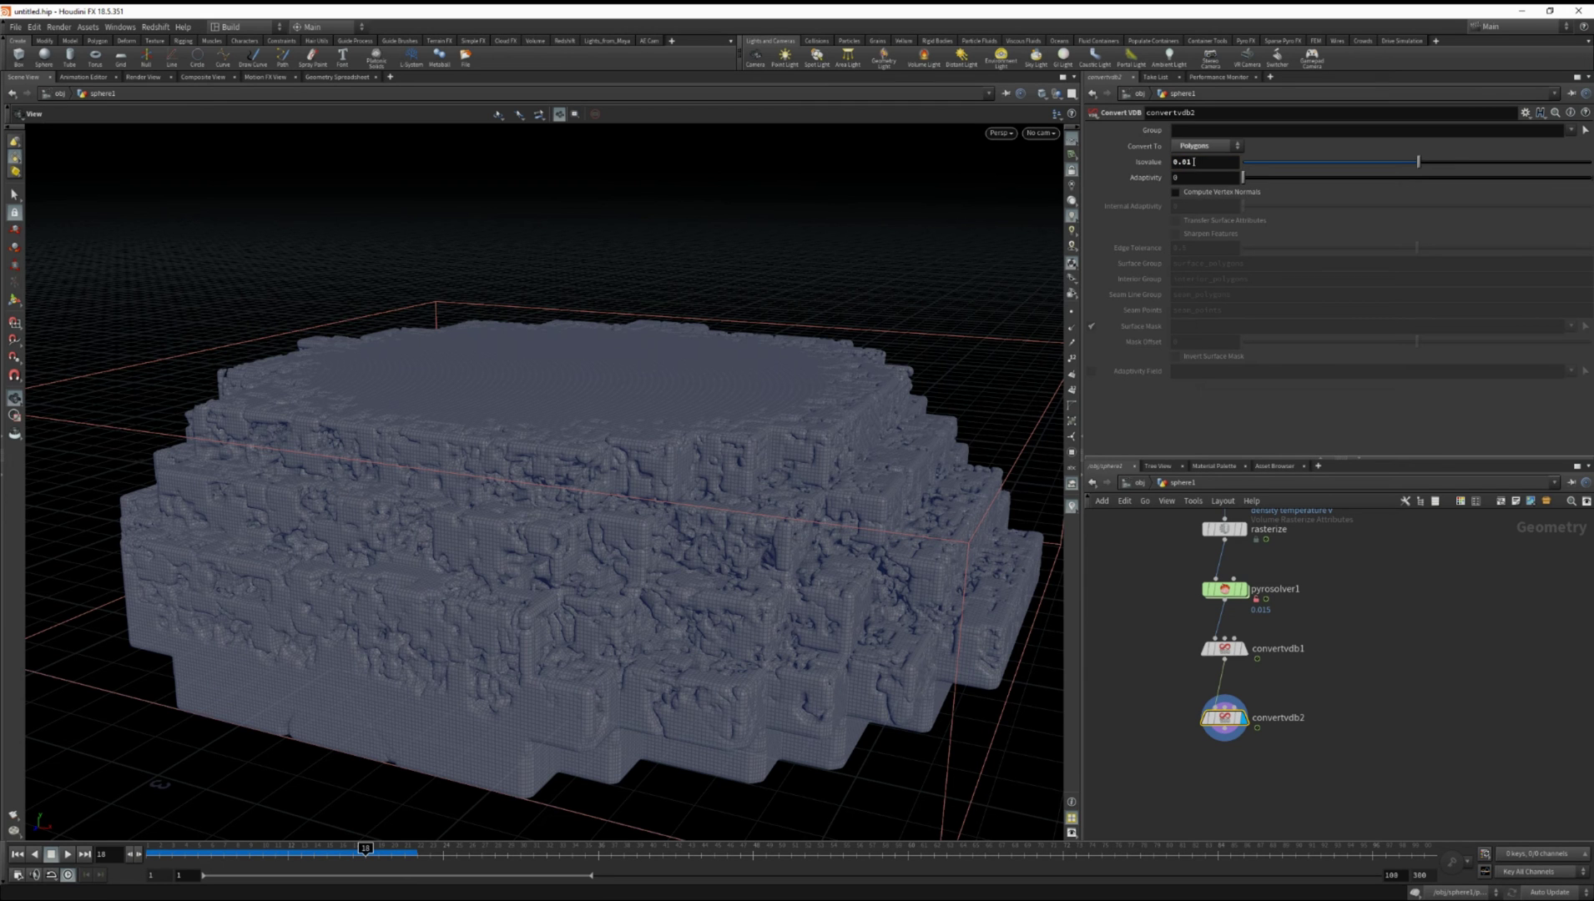
click(1198, 162)
key(BackSpace)
key(BackSpace)
text(1)
key(Return)
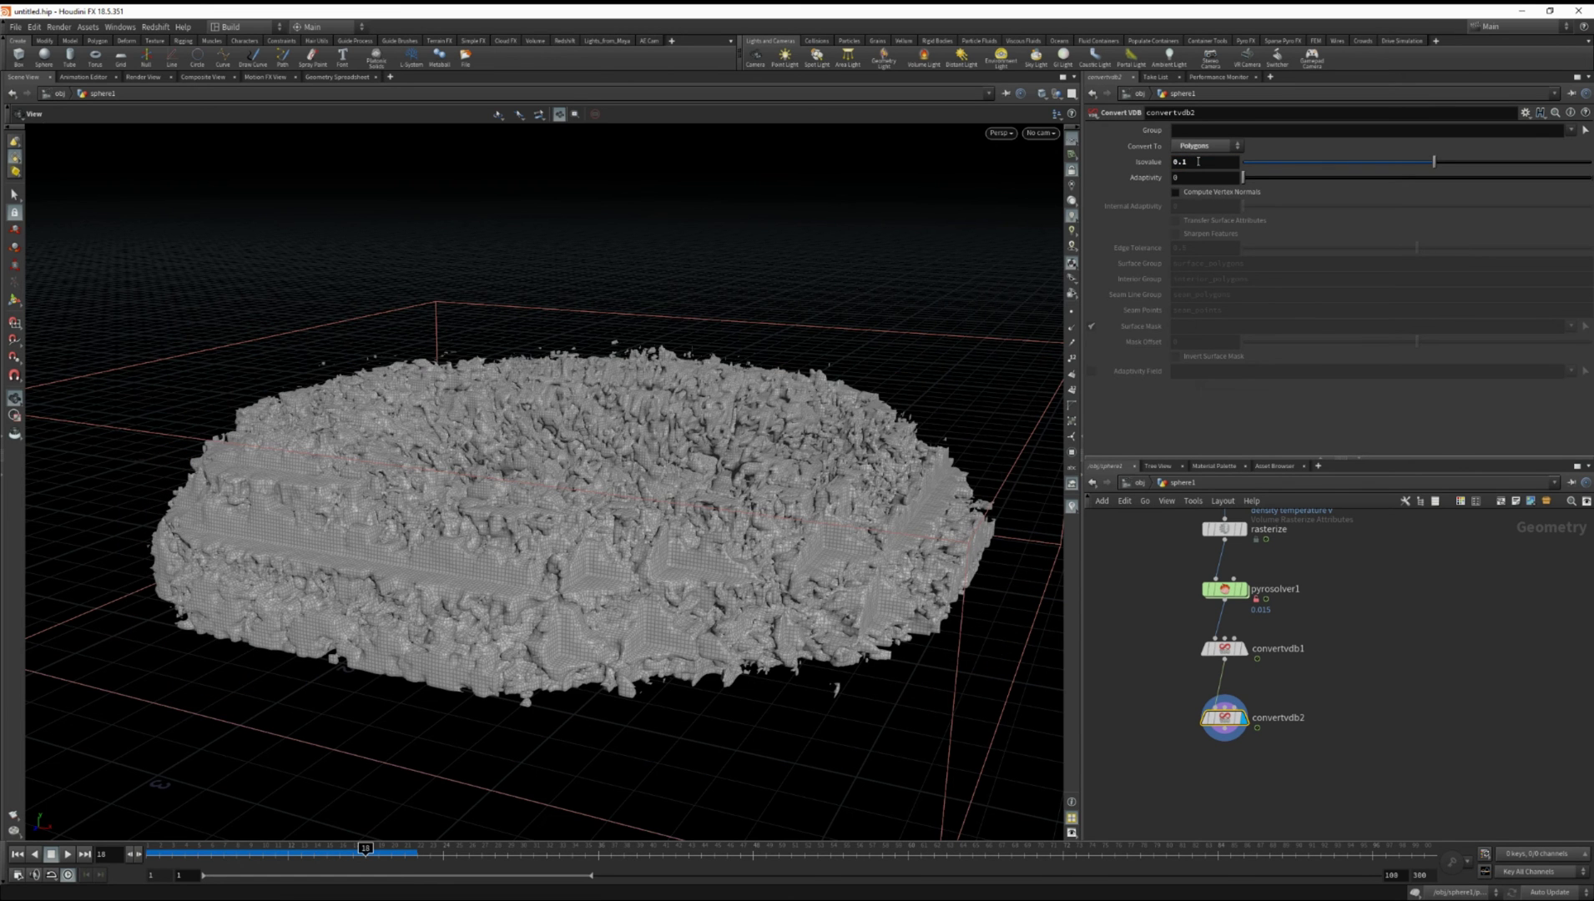
Raise the Isovalue of convertvdb2 to 0.5, and finally to 0.75
click(1204, 162)
text(5)
key(Return)
click(1203, 162)
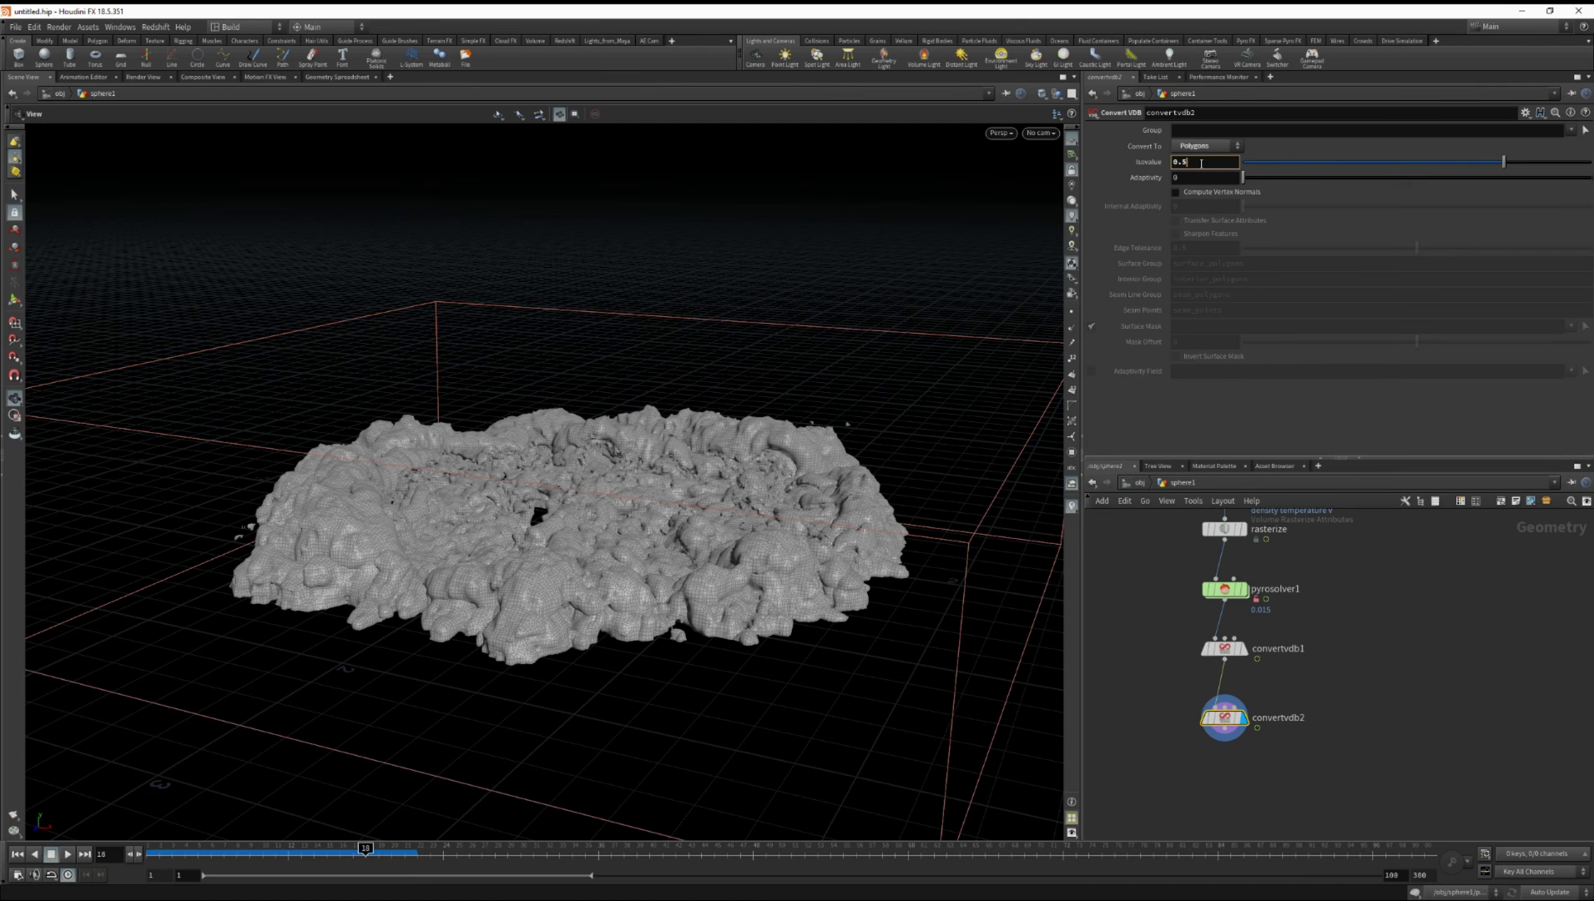
text(75)
key(Return)
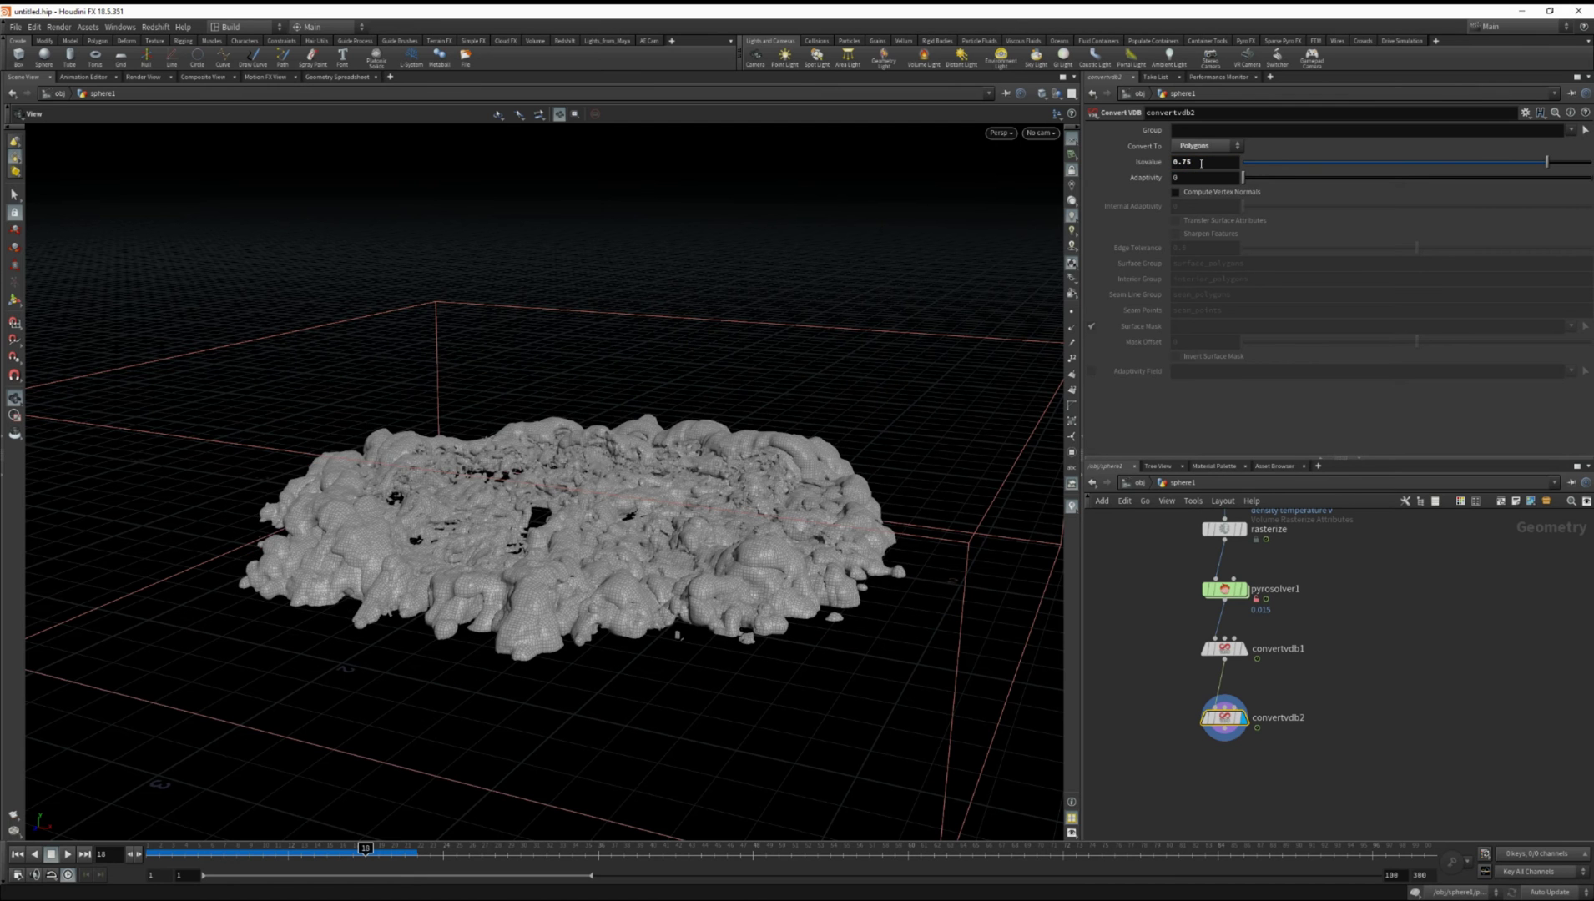
Return to the first frame and set the Disturbance of pyrosolver1 to 0.25
drag(693, 458, 659, 479)
click(17, 853)
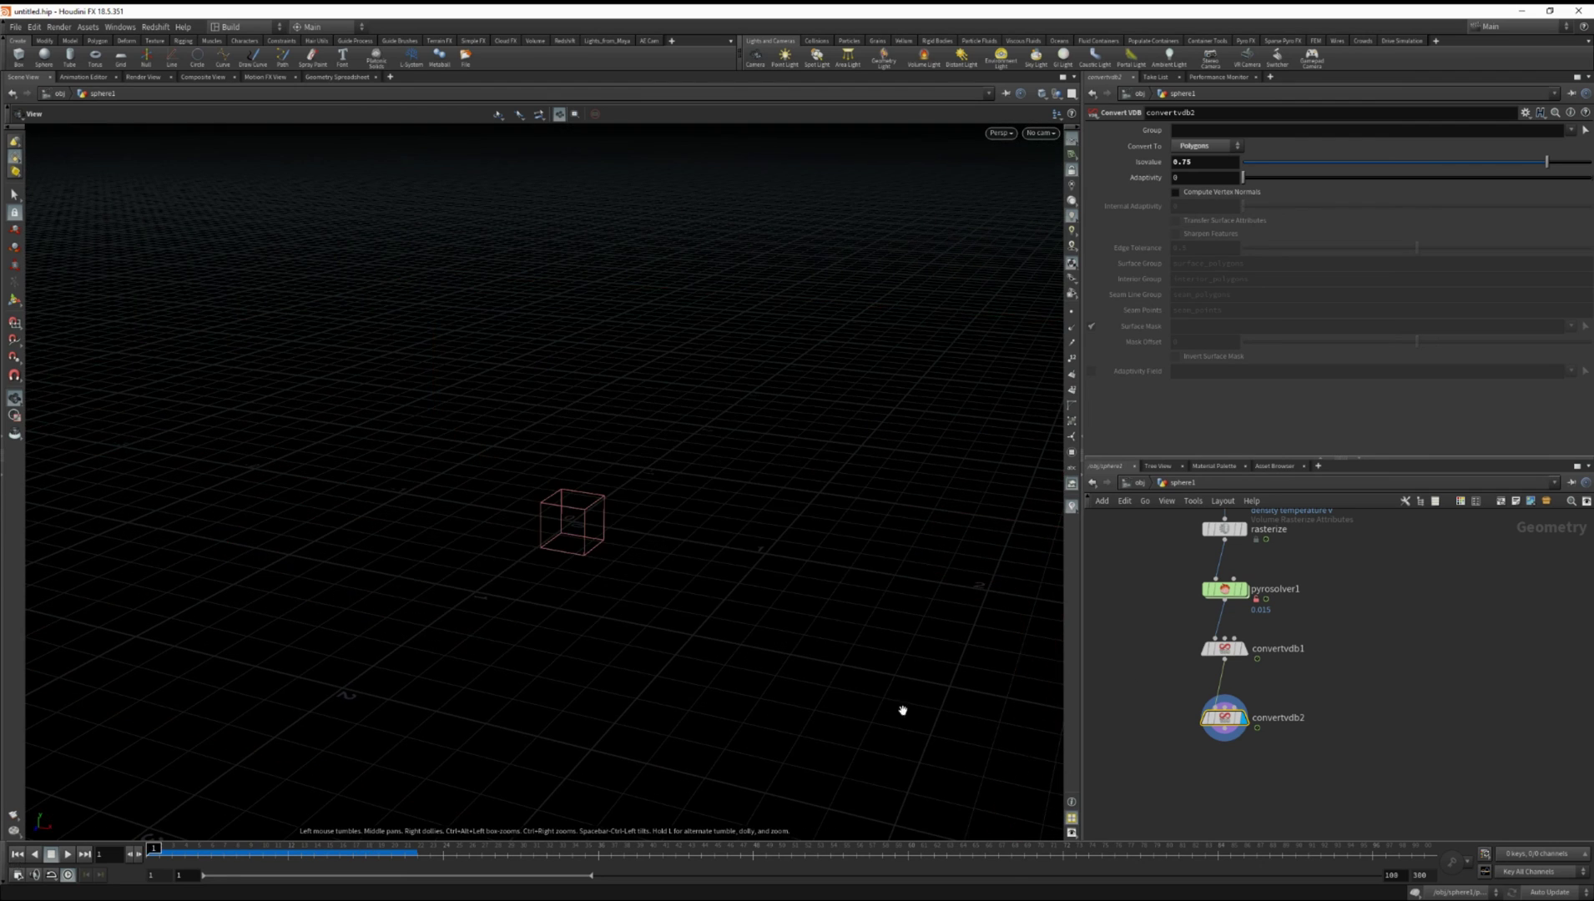
click(1241, 589)
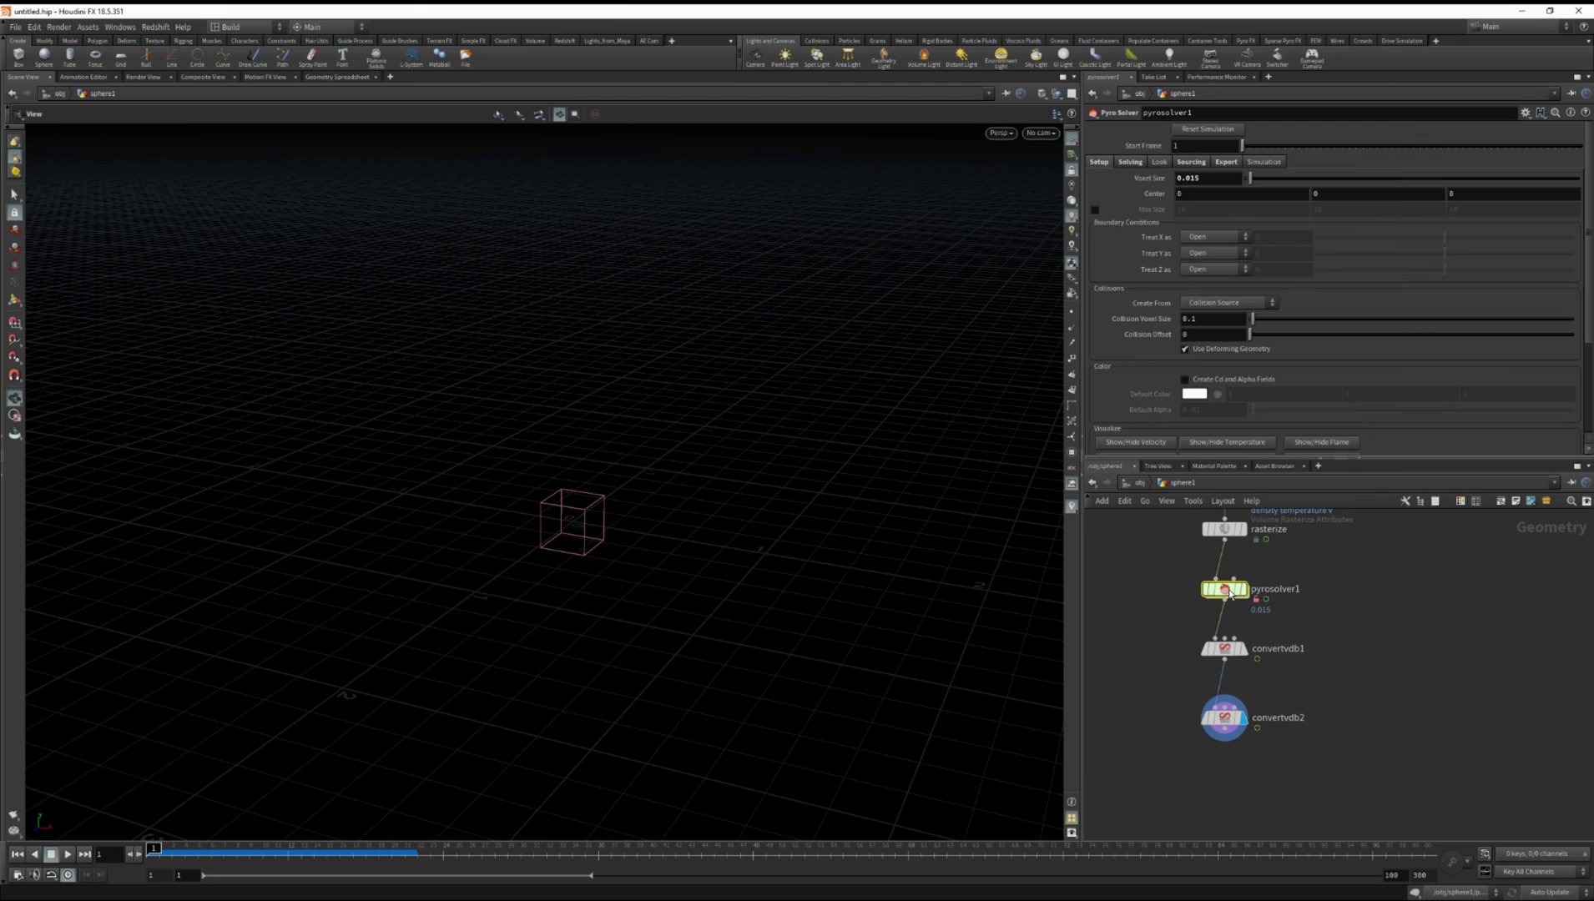
click(1191, 162)
click(1224, 163)
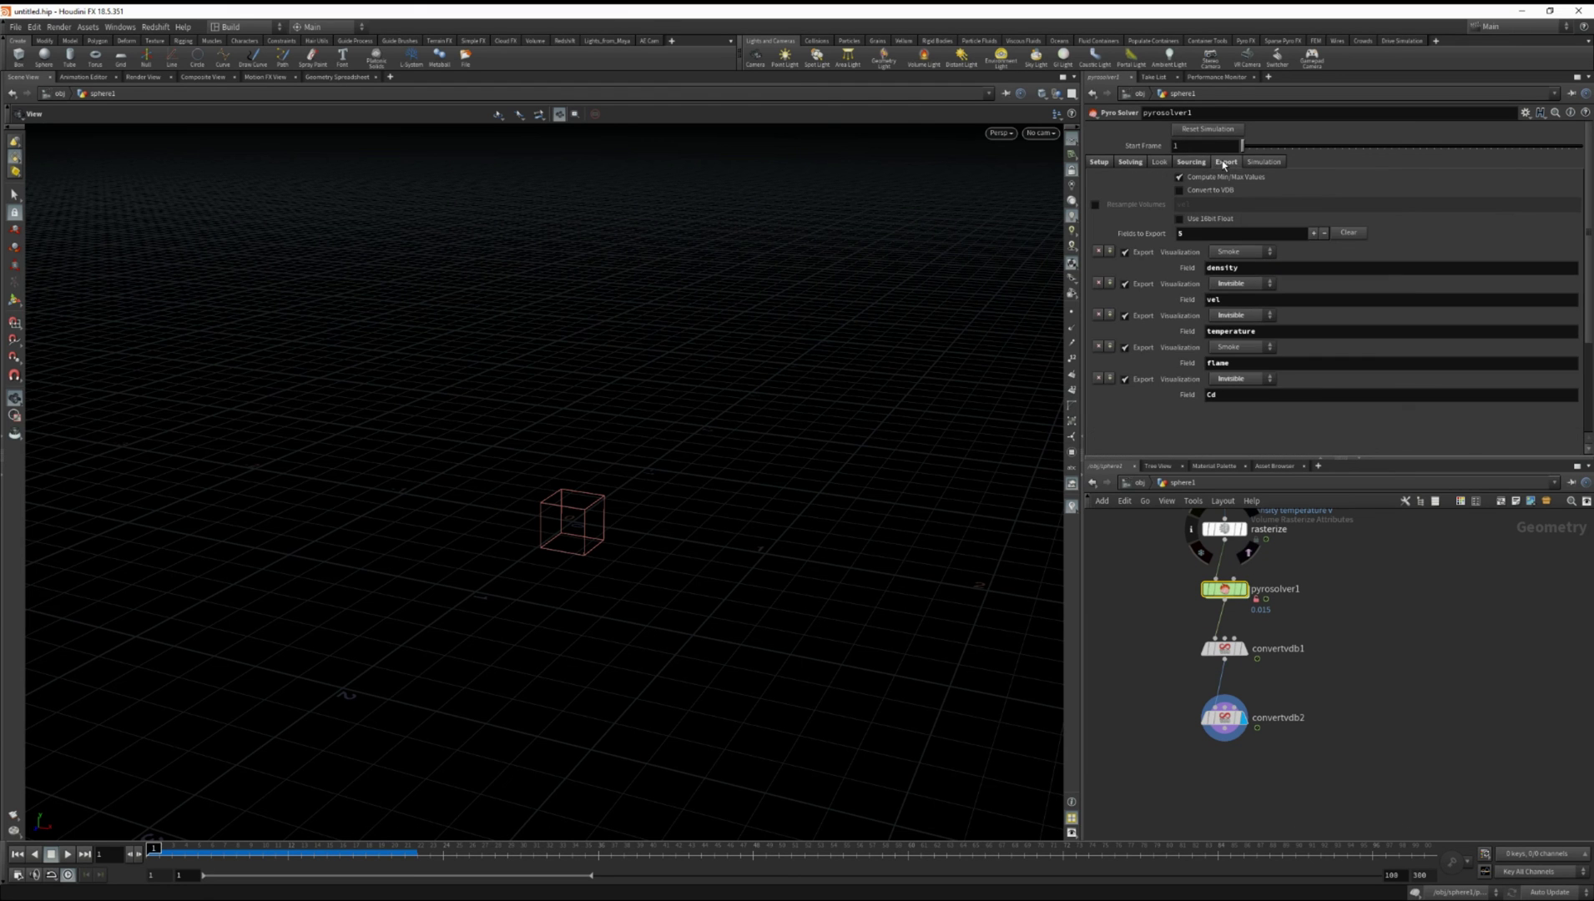
click(1160, 164)
click(1178, 179)
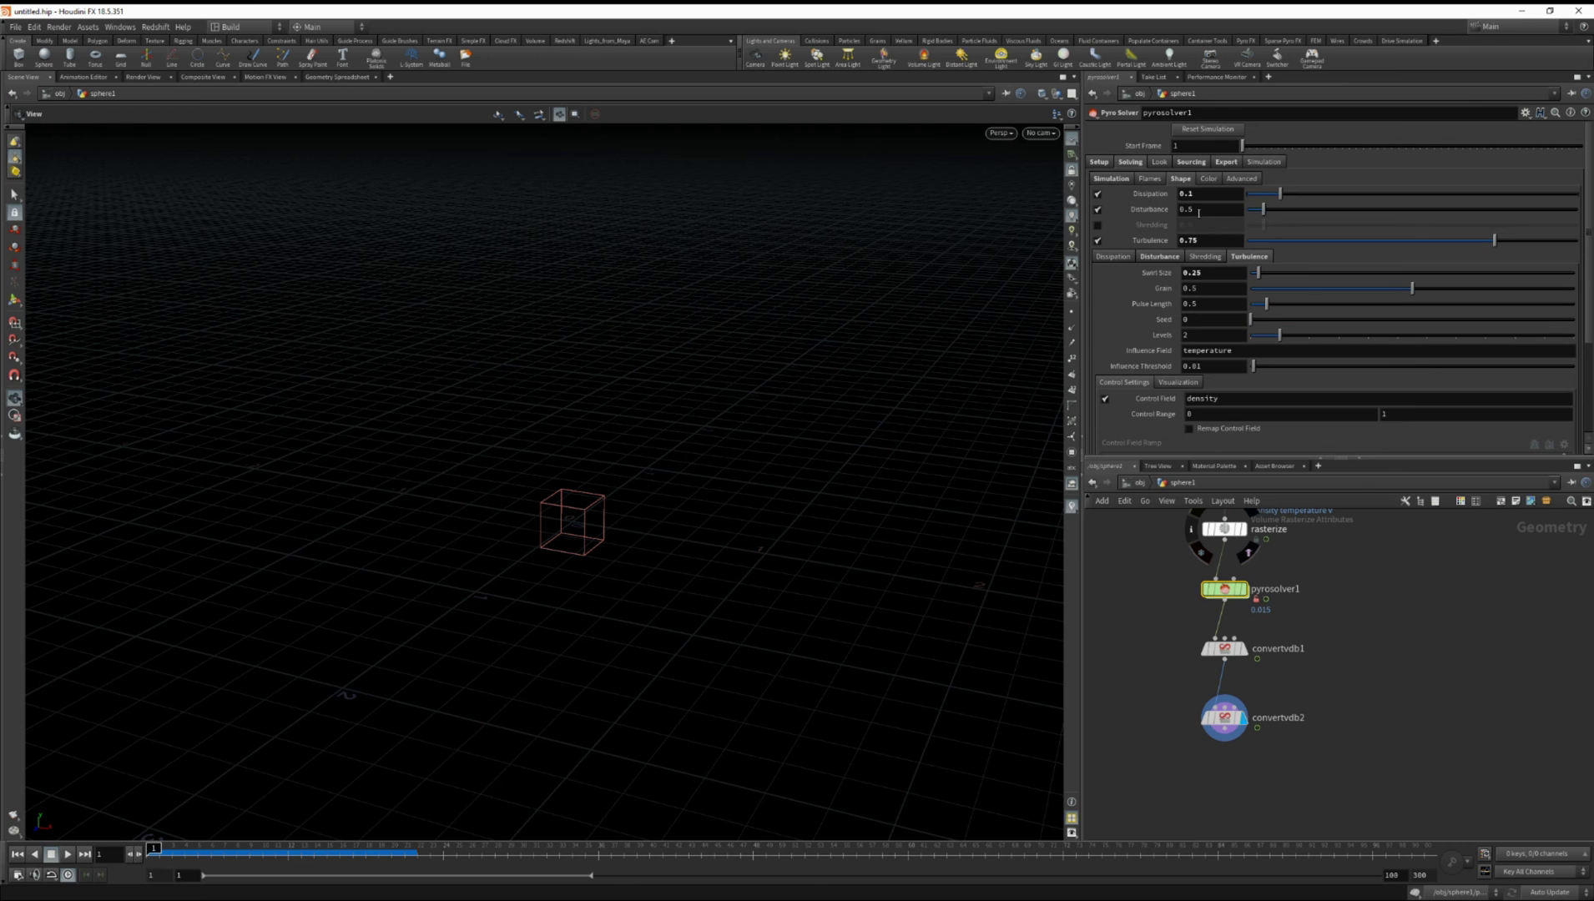
click(1206, 210)
text(25)
key(Return)
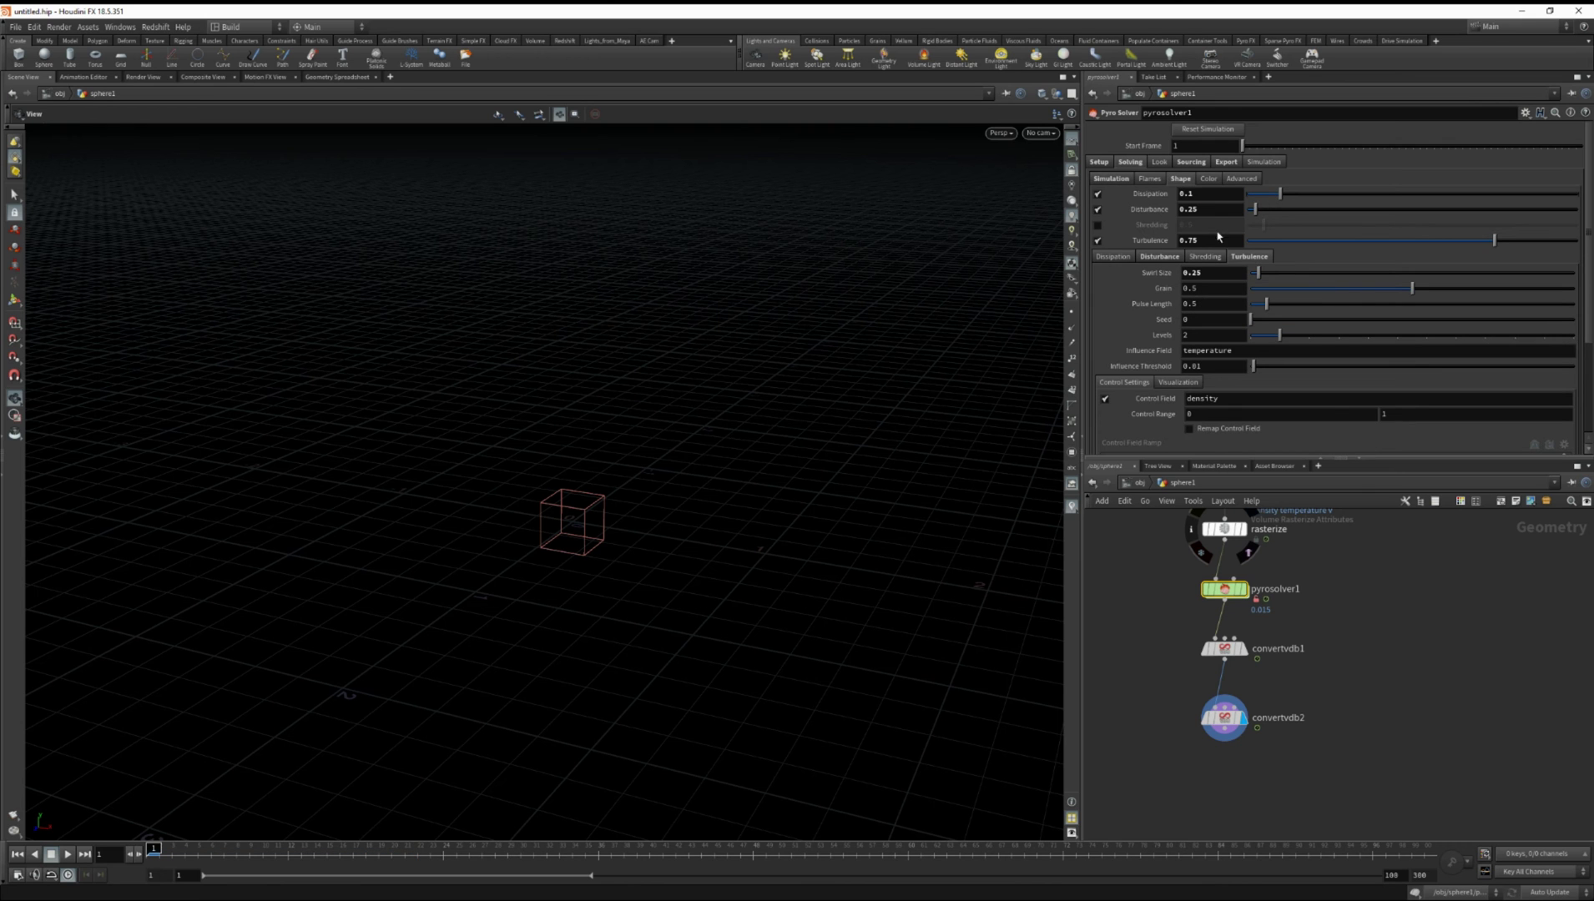
Set the Turbulence of pyrosolver1 to 0.5 and its turbulence Swirl Size to 0.5
click(1198, 240)
key(BackSpace)
key(BackSpace)
text(5)
key(Return)
click(1220, 273)
key(BackSpace)
key(BackSpace)
text(5)
key(Return)
Set the Voxel Size of pyrosolver1 to 0.02
click(1111, 179)
click(1099, 162)
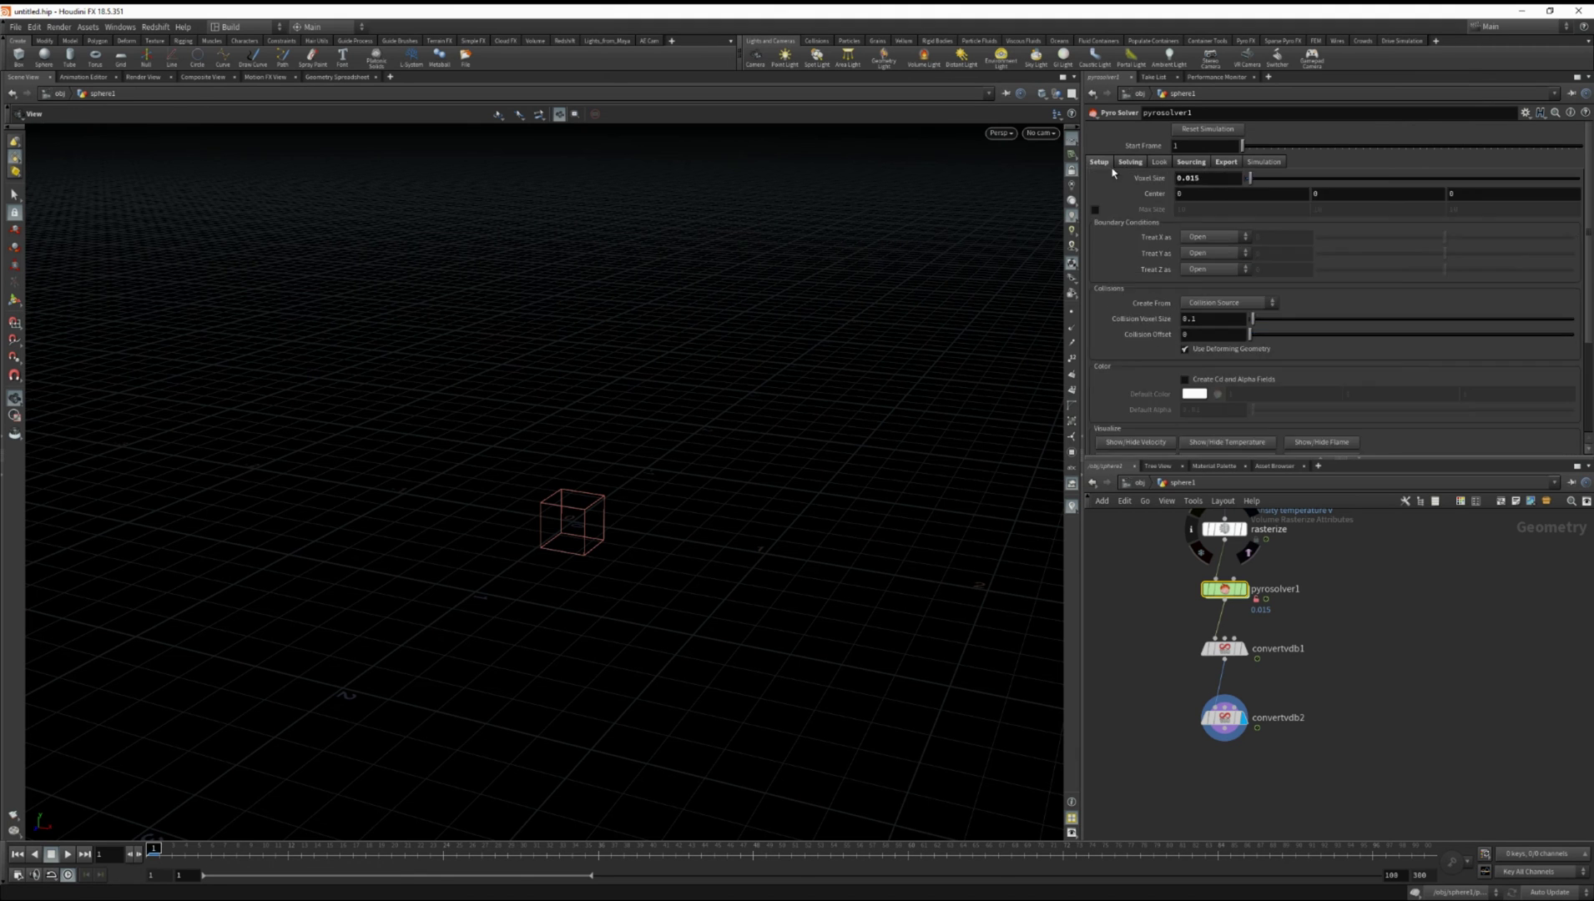
click(1213, 182)
key(BackSpace)
key(BackSpace)
key(Return)
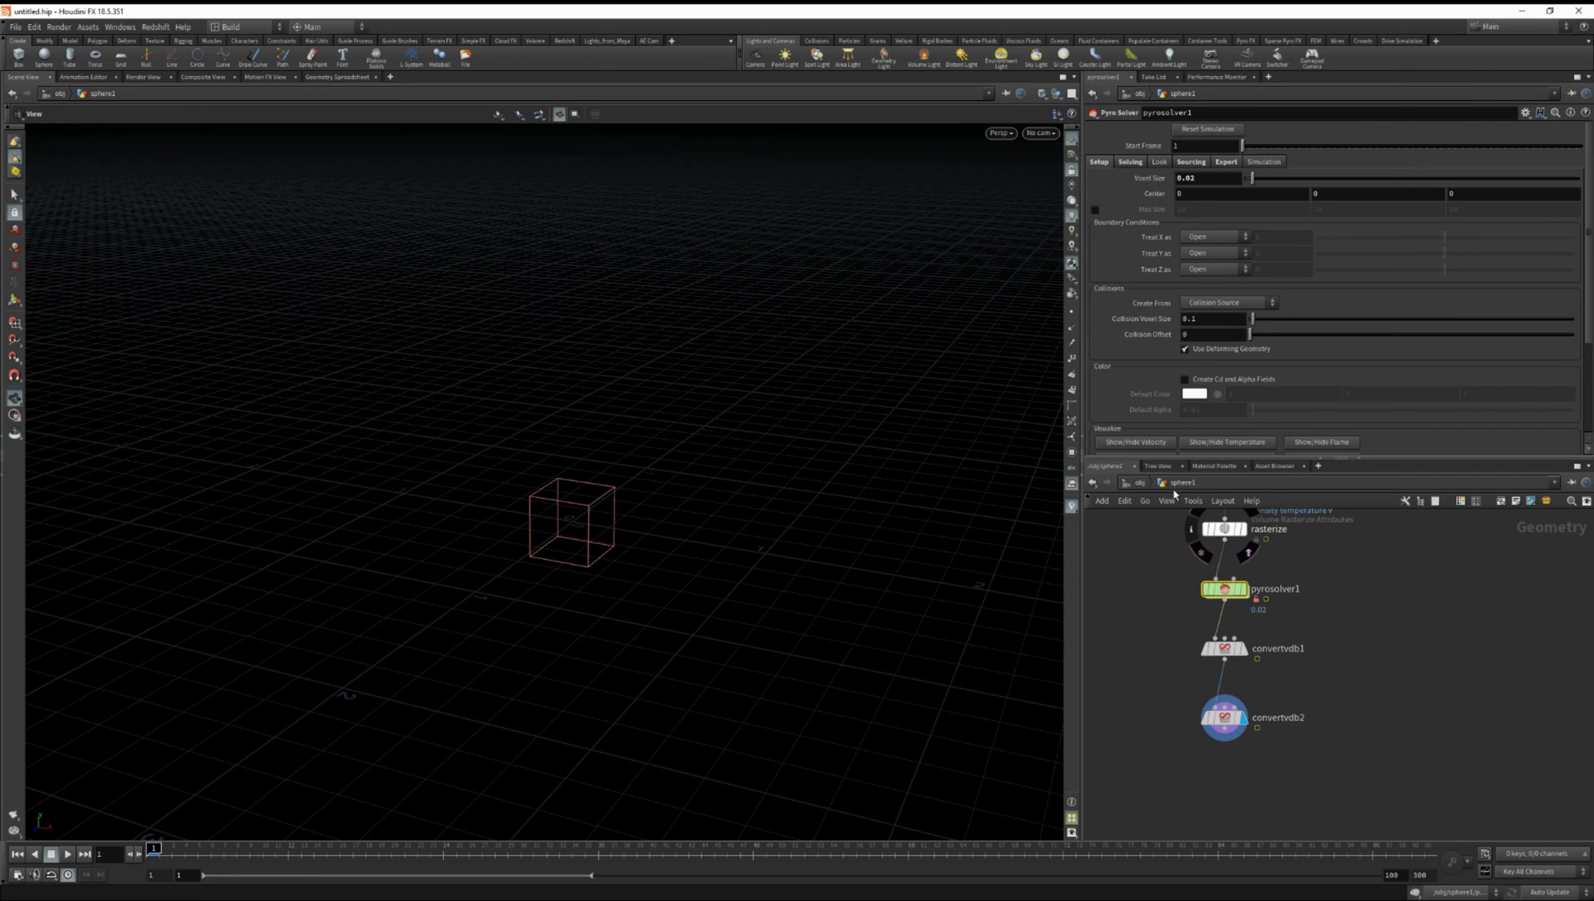
Select convertvdb2, inspect the resimulated polygon mesh at frame 17 and play it on to frame 19
click(1224, 718)
click(353, 851)
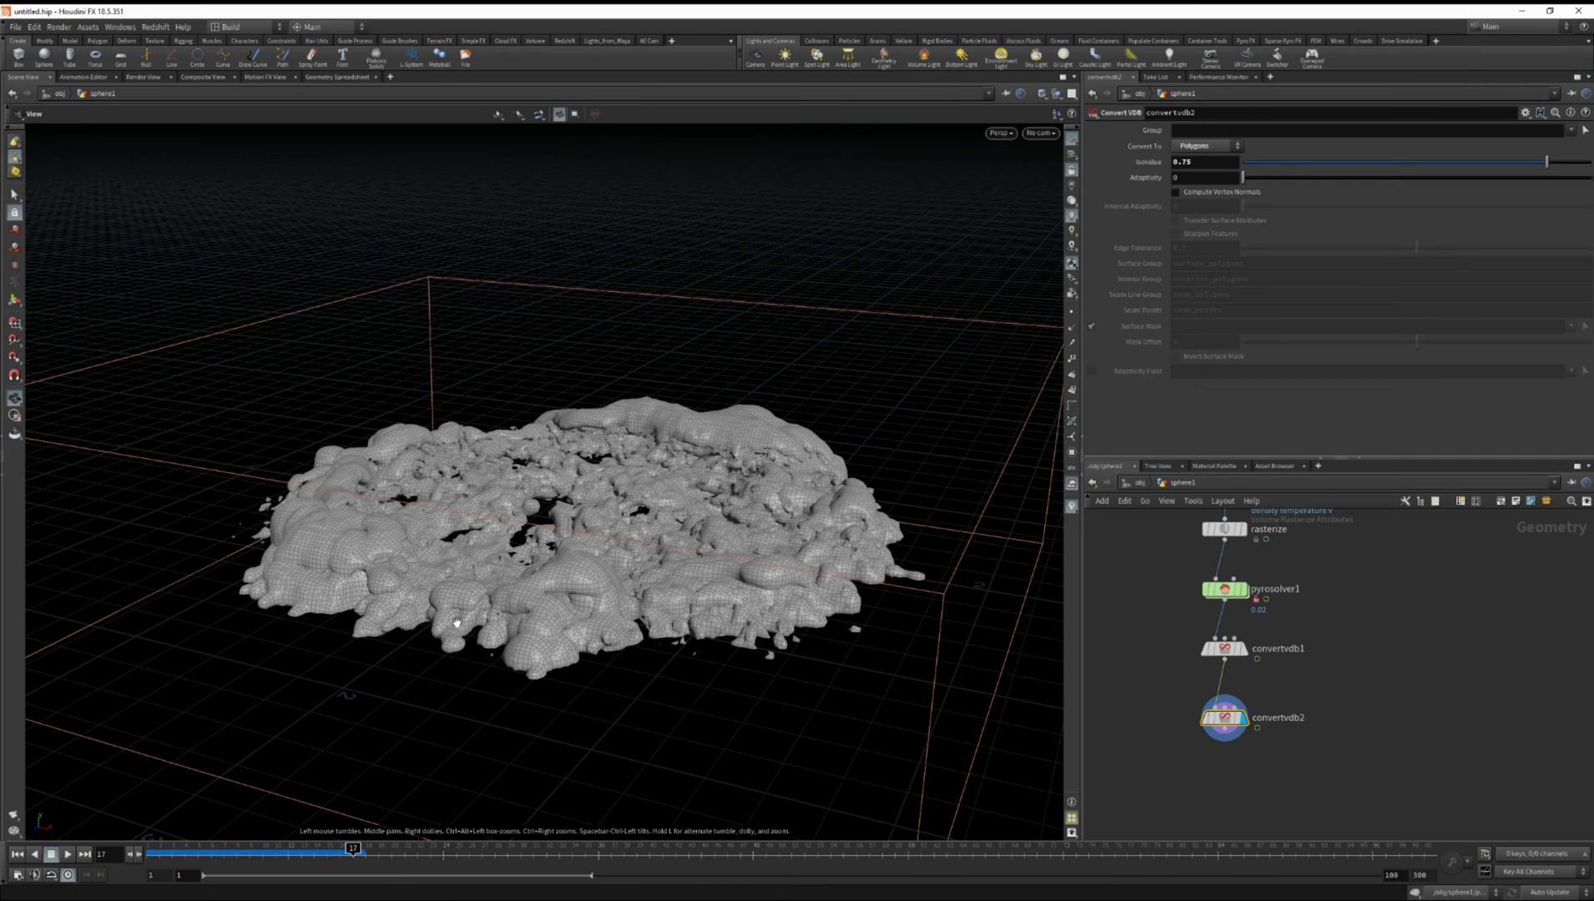
drag(494, 618, 534, 563)
drag(357, 855, 275, 860)
click(68, 854)
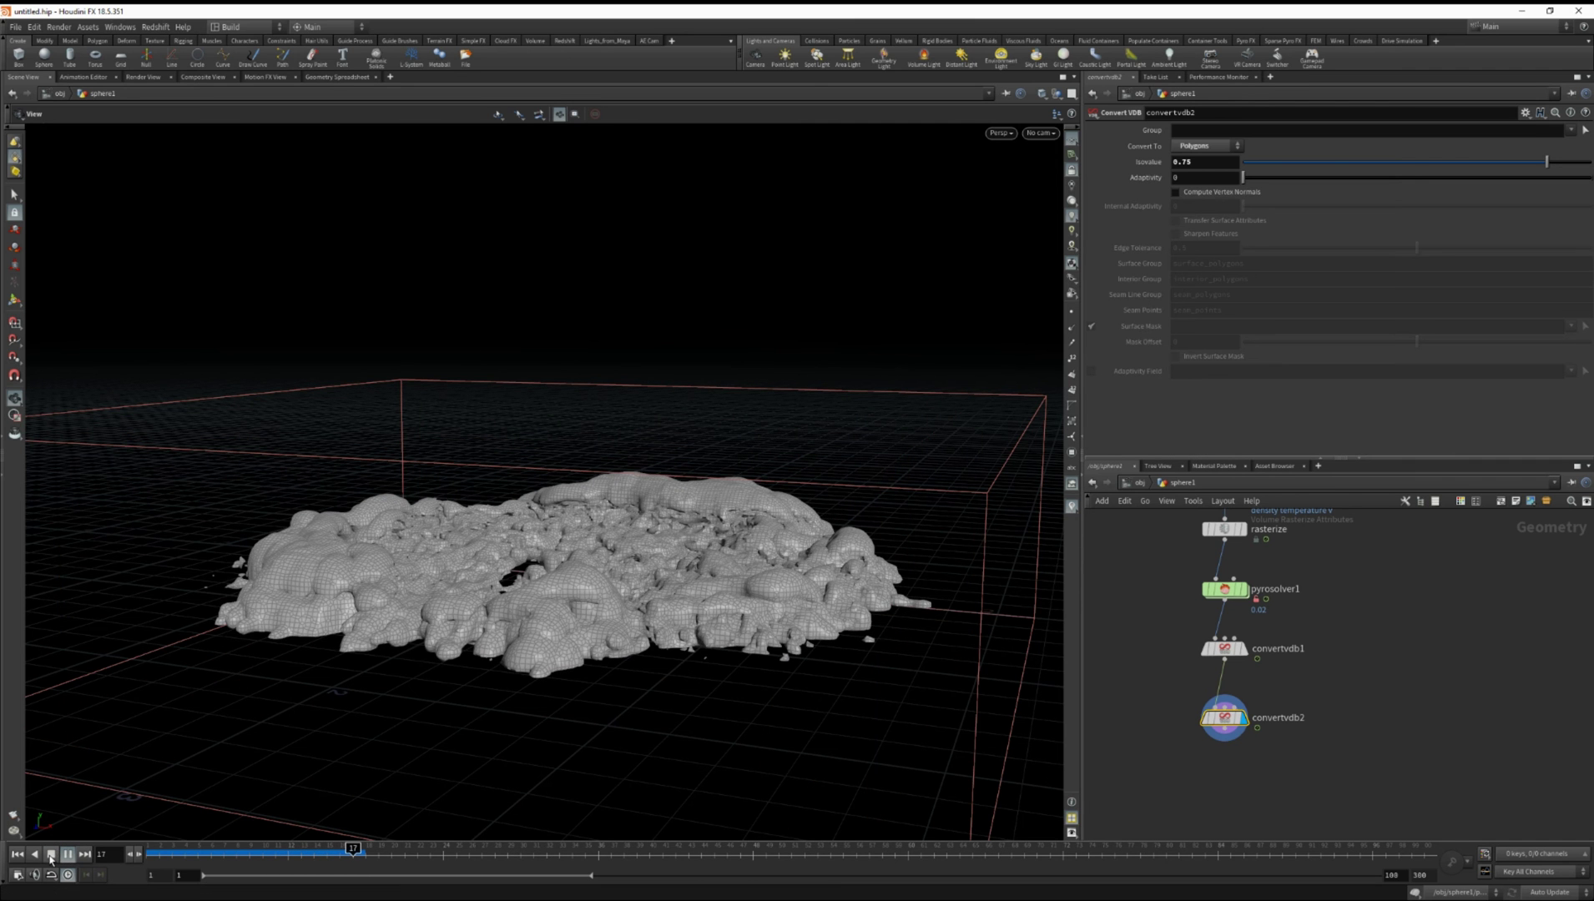
click(52, 856)
drag(601, 543, 615, 477)
Add a Smooth node below convertvdb2, connect it to that node's output and display it
key(Tab)
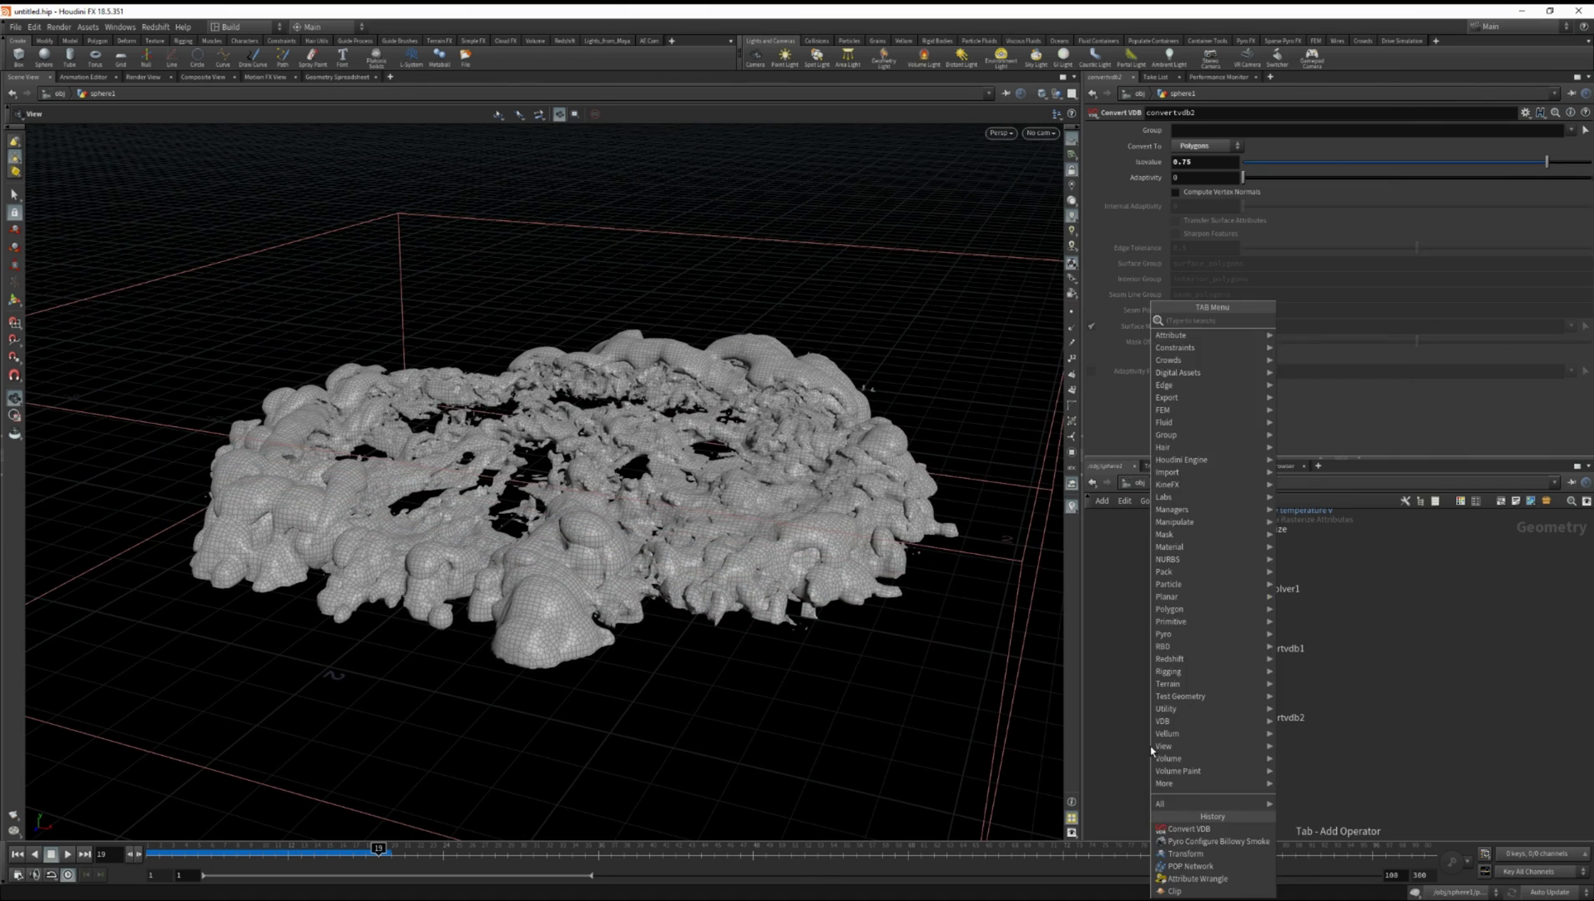
text(smooth)
key(Return)
click(1151, 746)
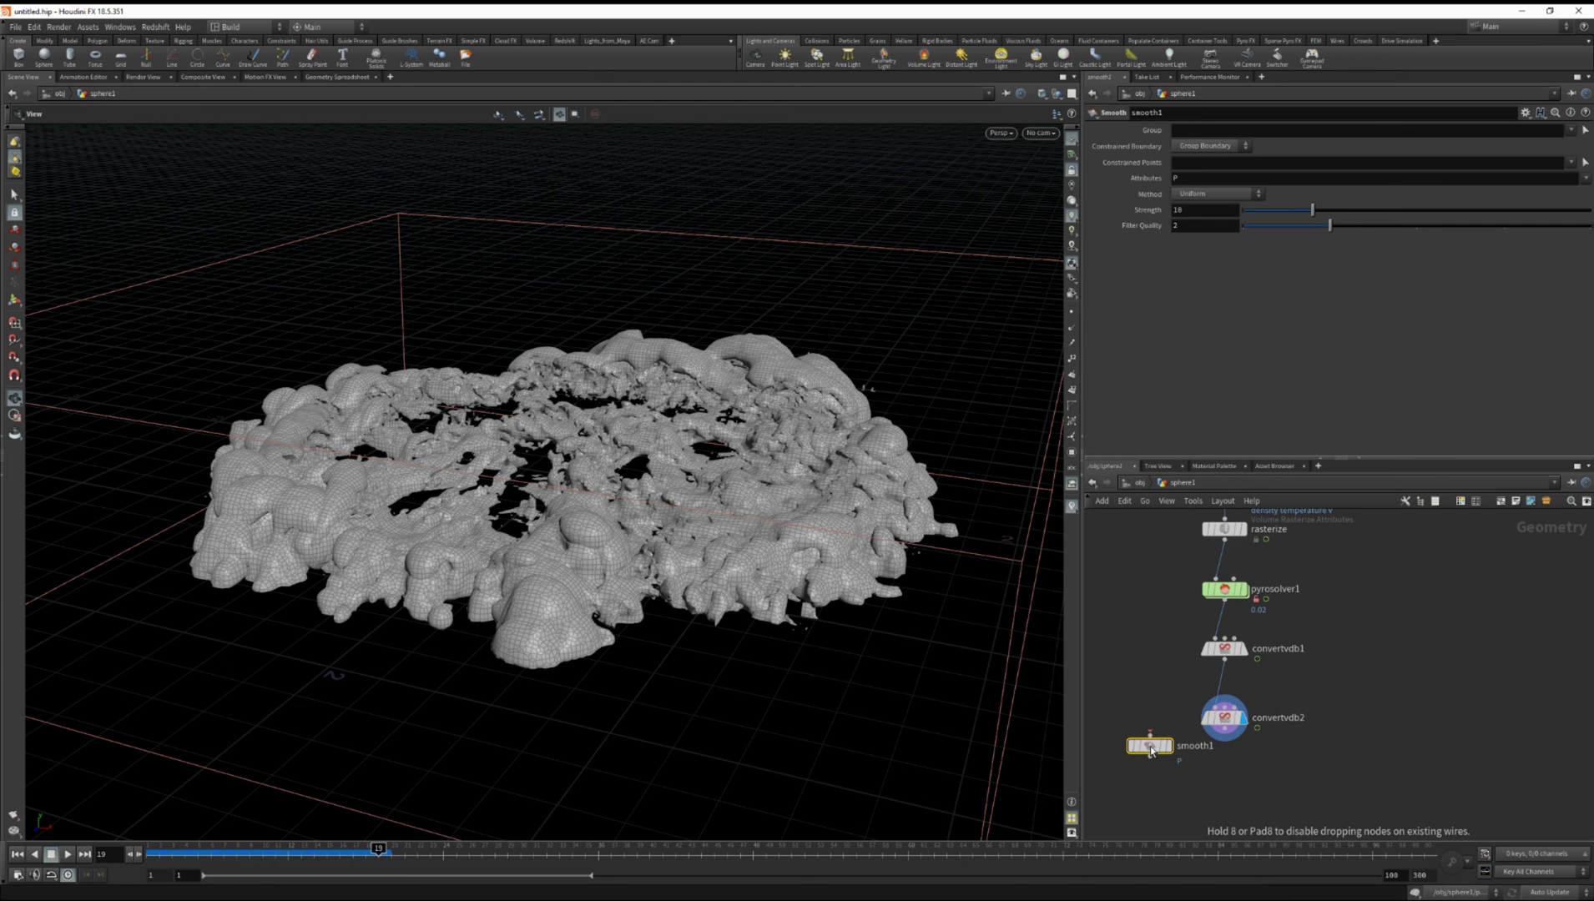
drag(1151, 747, 1225, 784)
drag(1224, 728, 1224, 782)
mouse_move(1245, 791)
click(1247, 761)
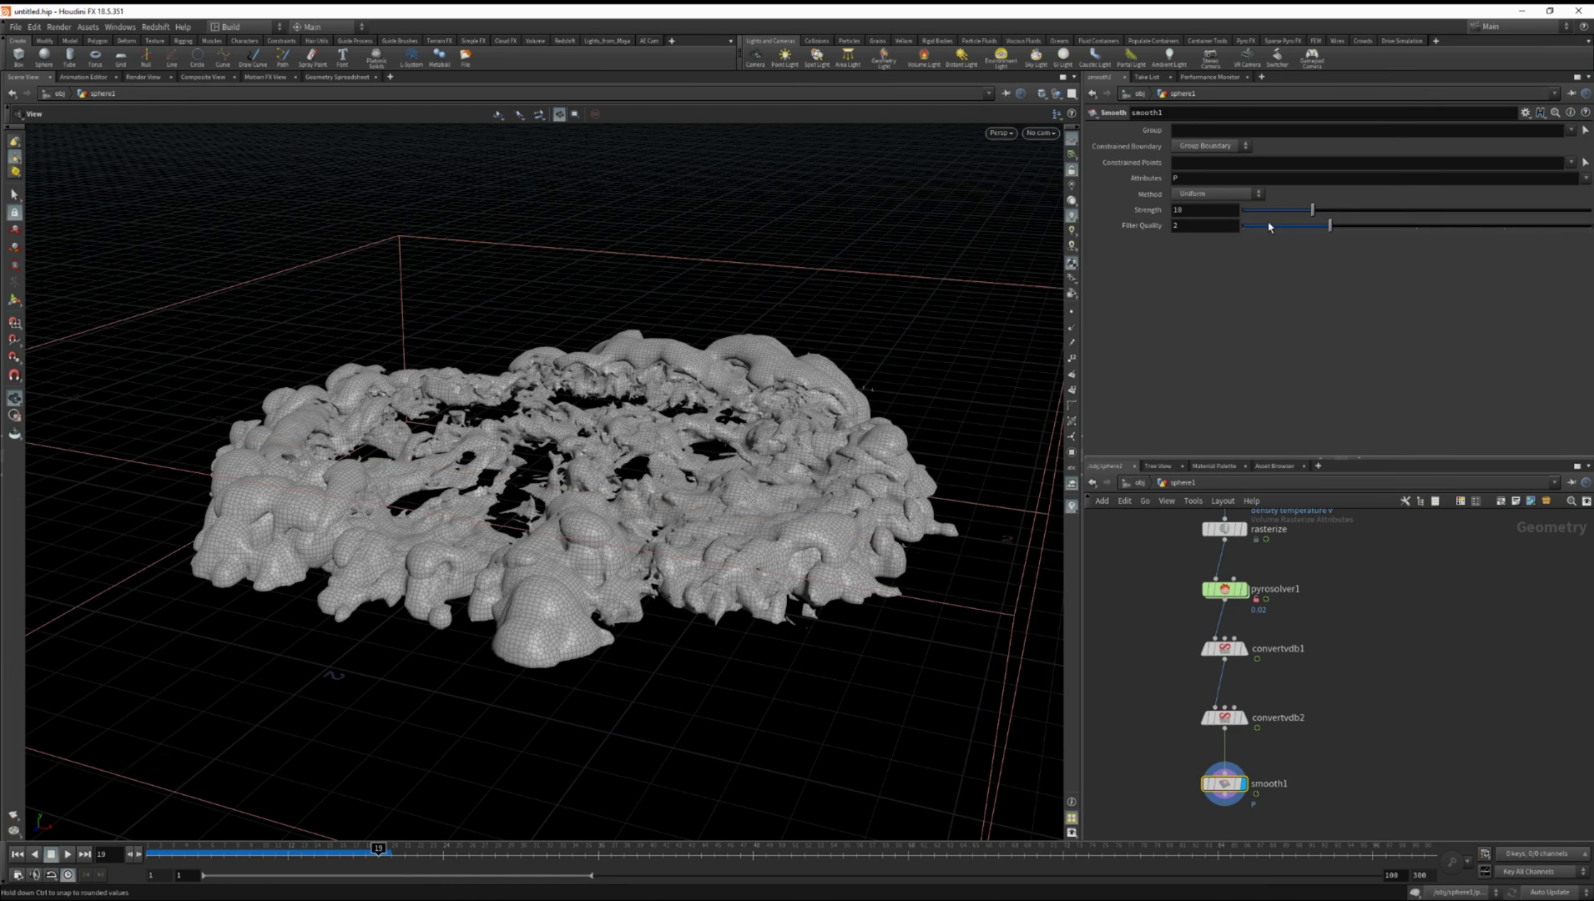
Set the Filter Quality of smooth1 to 1 and, after trying 50, its Strength to 35
drag(1265, 228, 1234, 222)
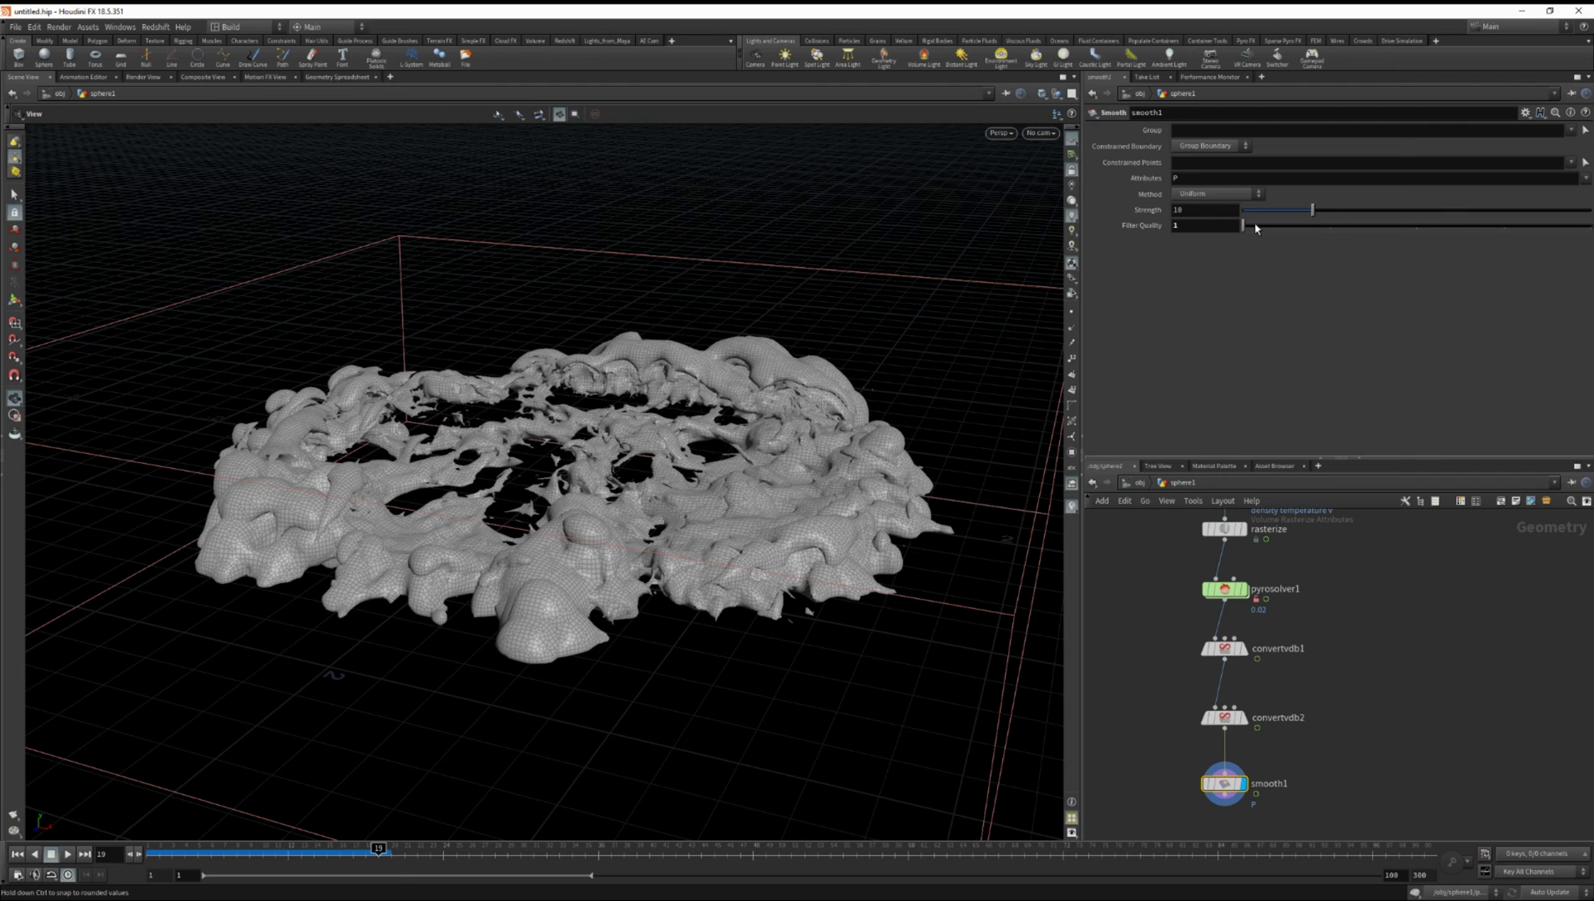
double_click(1208, 212)
text(50)
key(Return)
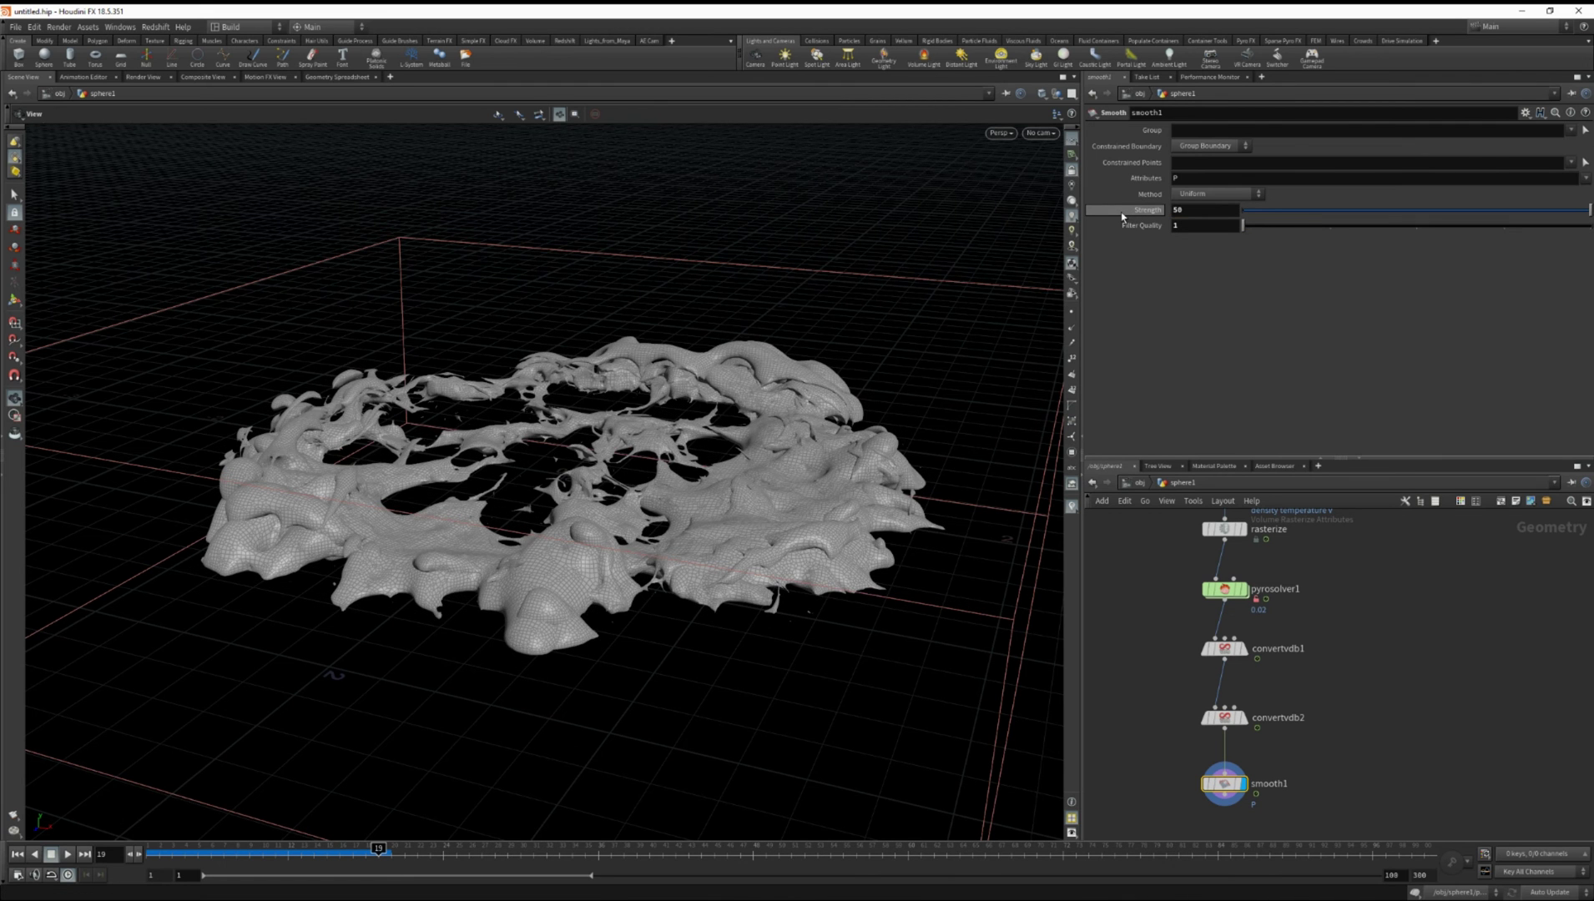
double_click(1177, 210)
text(35)
key(Return)
Examine the smoothed mesh at several frames of the simulation, including 17, 16, 23 and 18
drag(580, 434, 580, 505)
click(303, 849)
drag(302, 849, 352, 850)
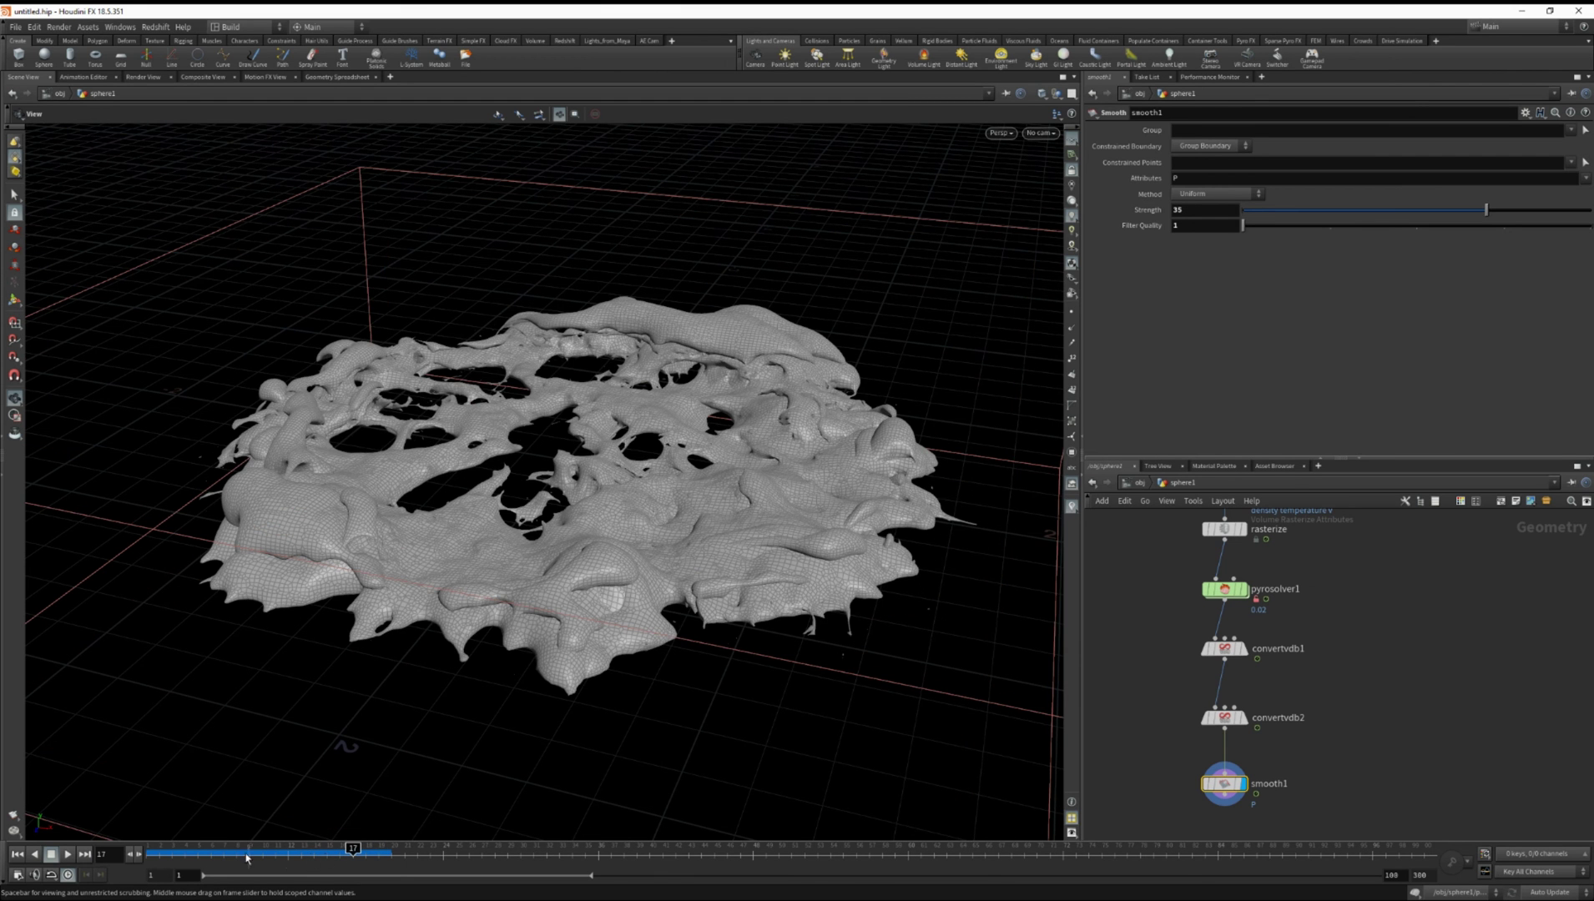
click(496, 856)
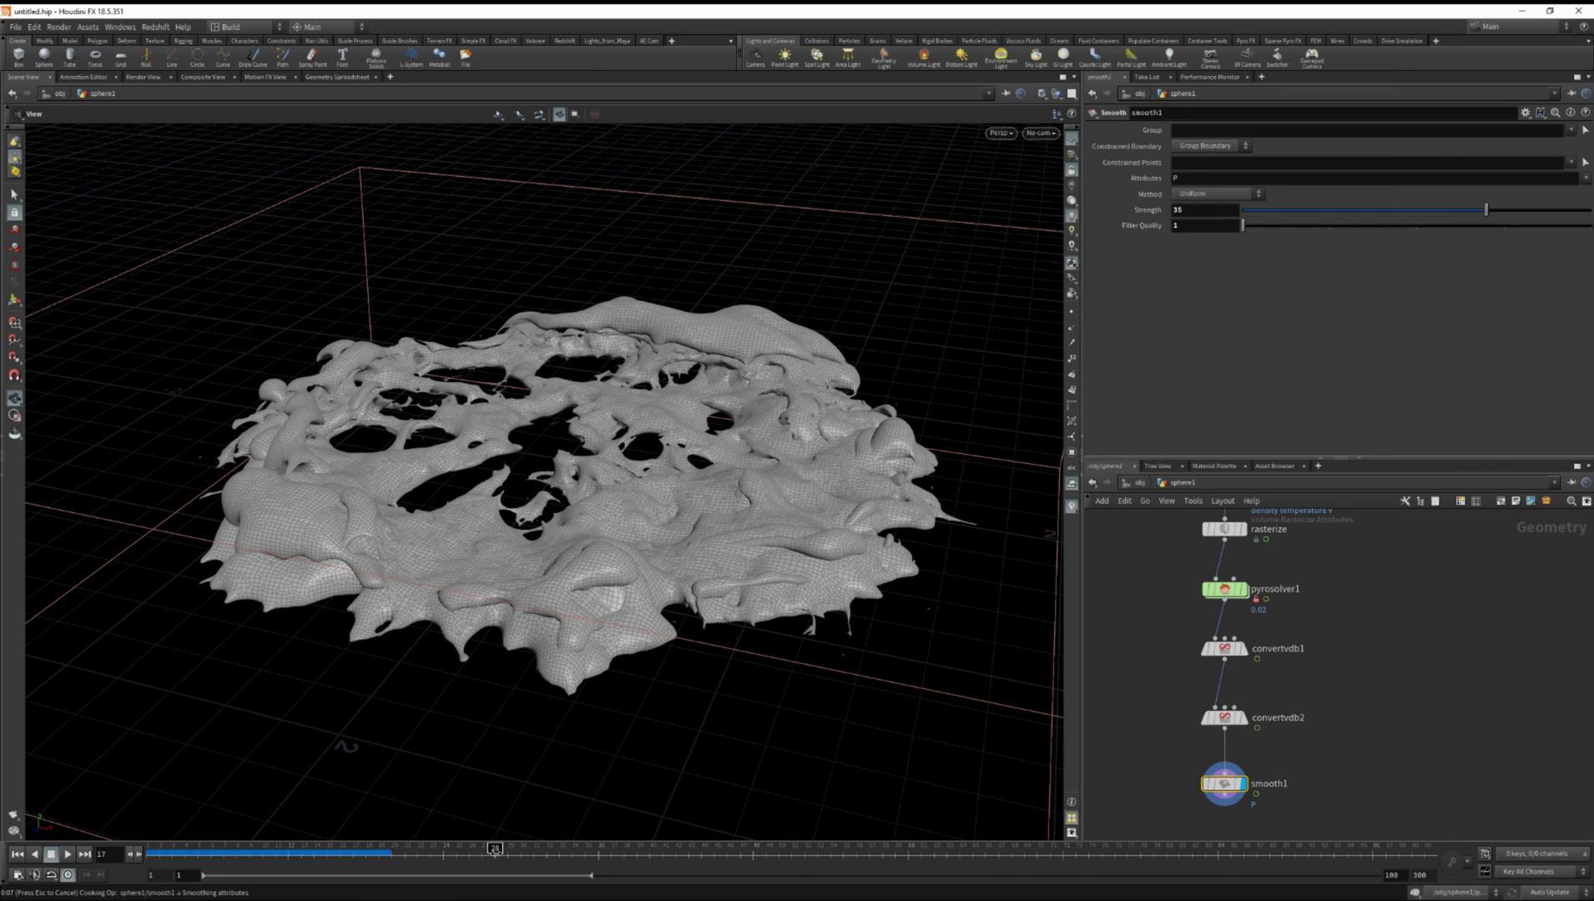
click(417, 857)
click(342, 855)
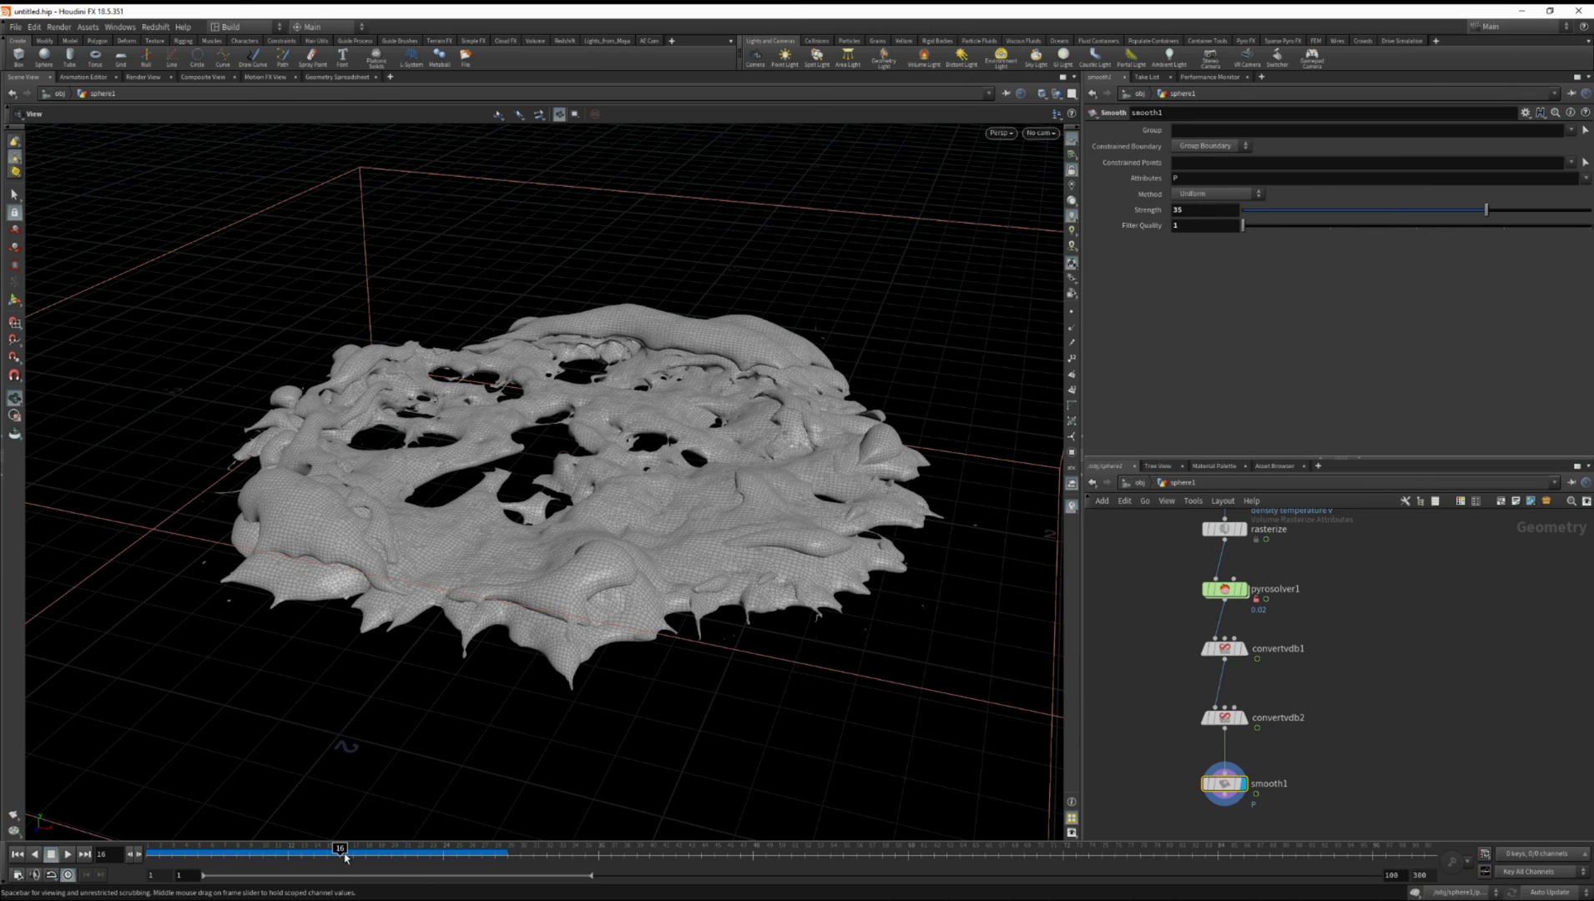
click(426, 855)
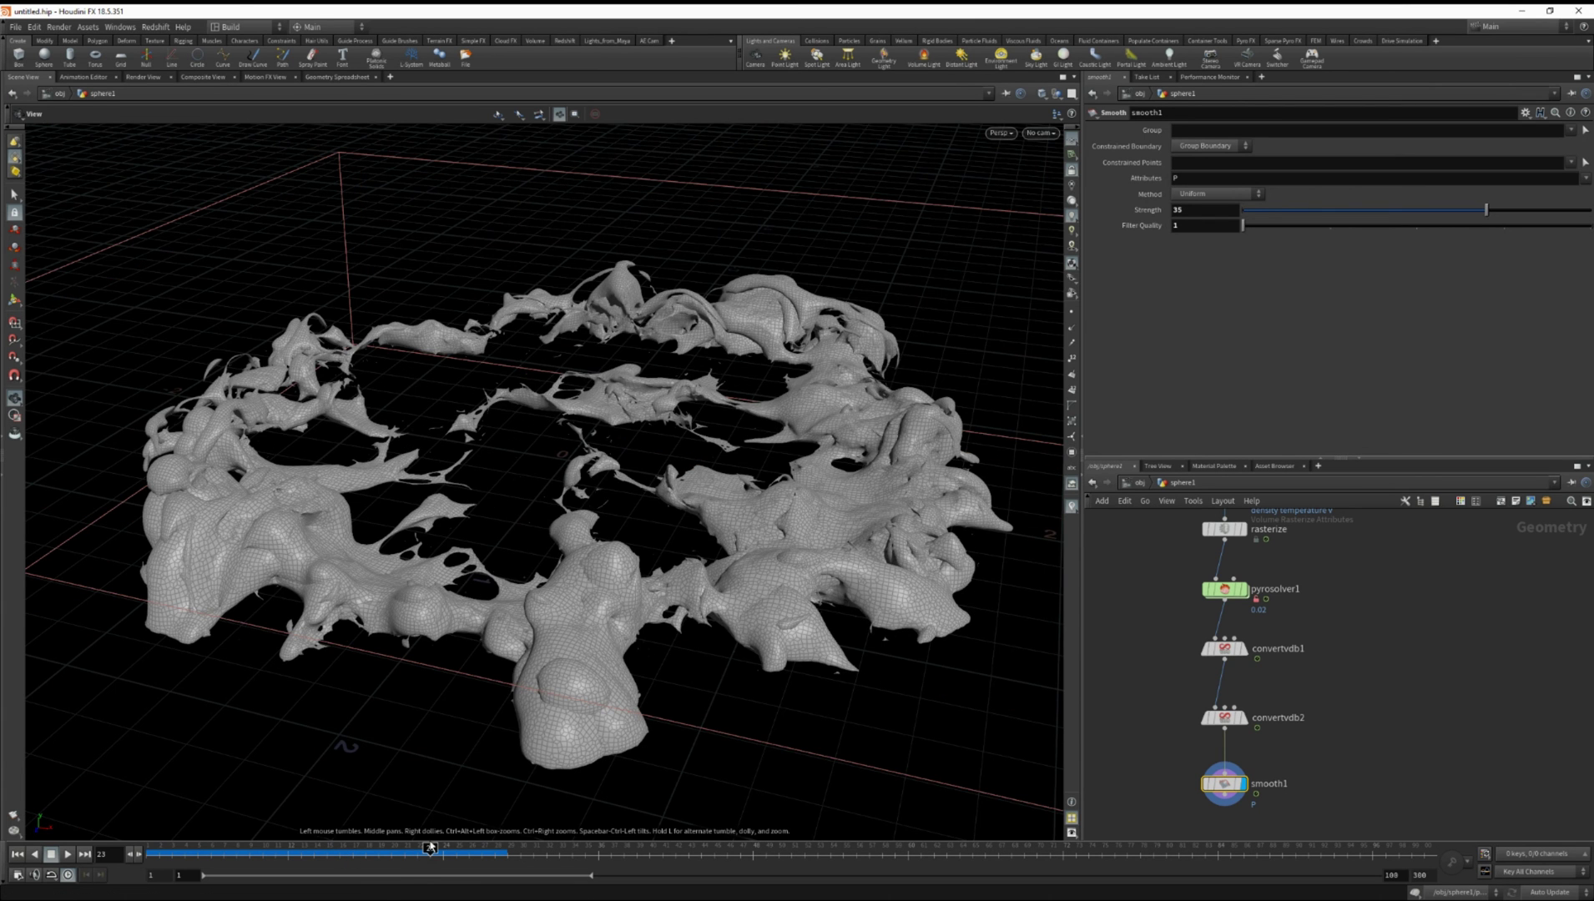
drag(480, 769, 560, 675)
click(370, 854)
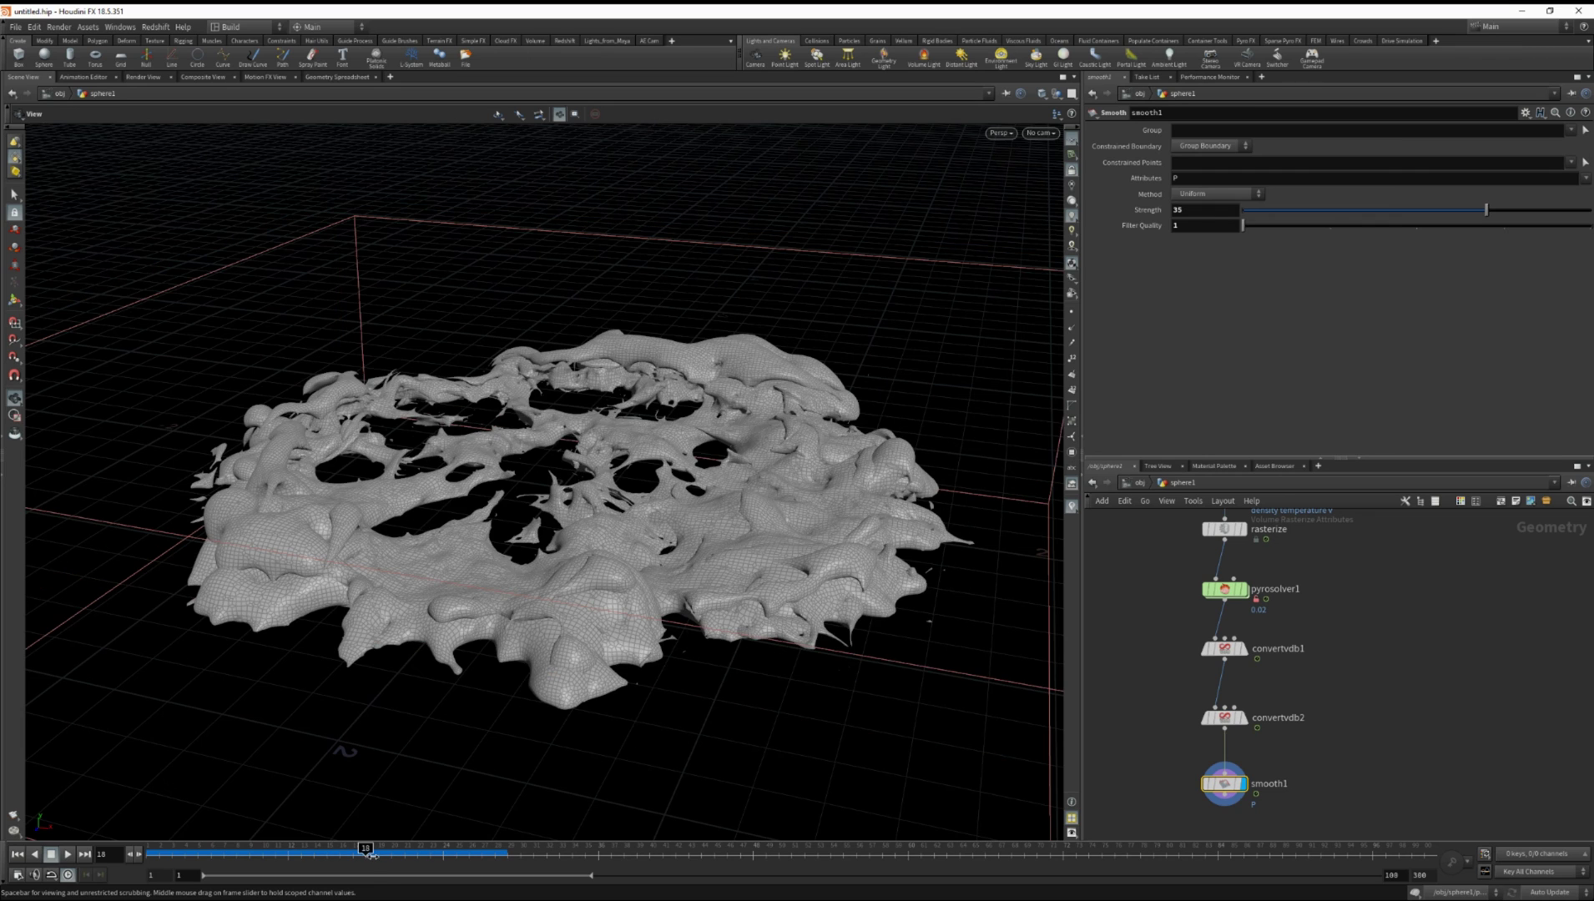
drag(469, 625, 636, 580)
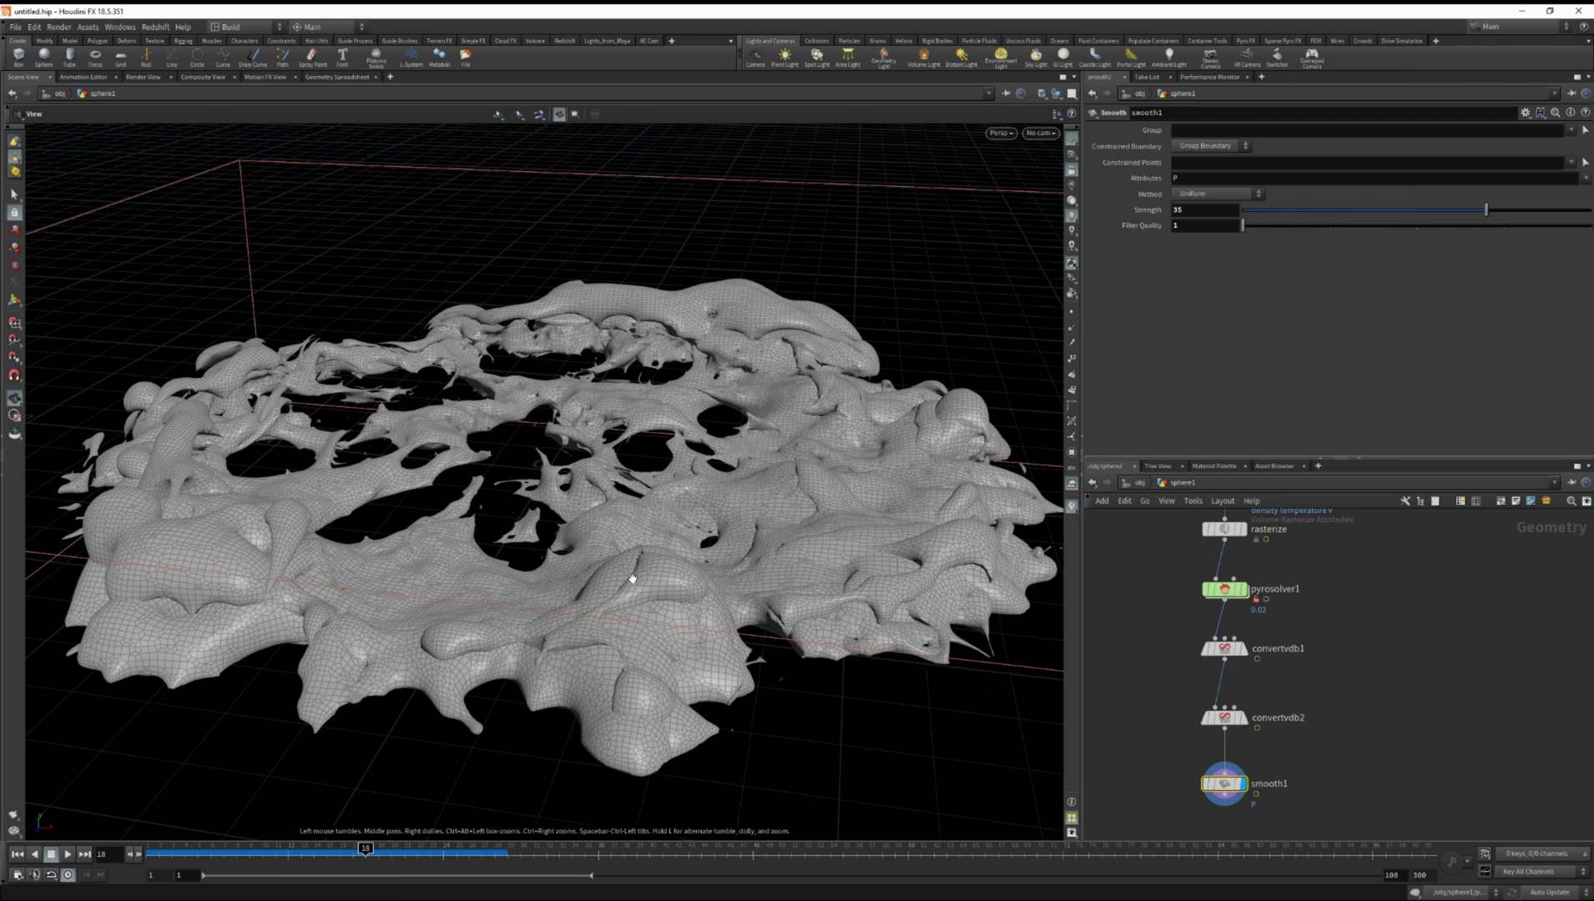
Go up to the object level and add a Redshift dome light (RSLightDome) beside sphere1
click(1140, 486)
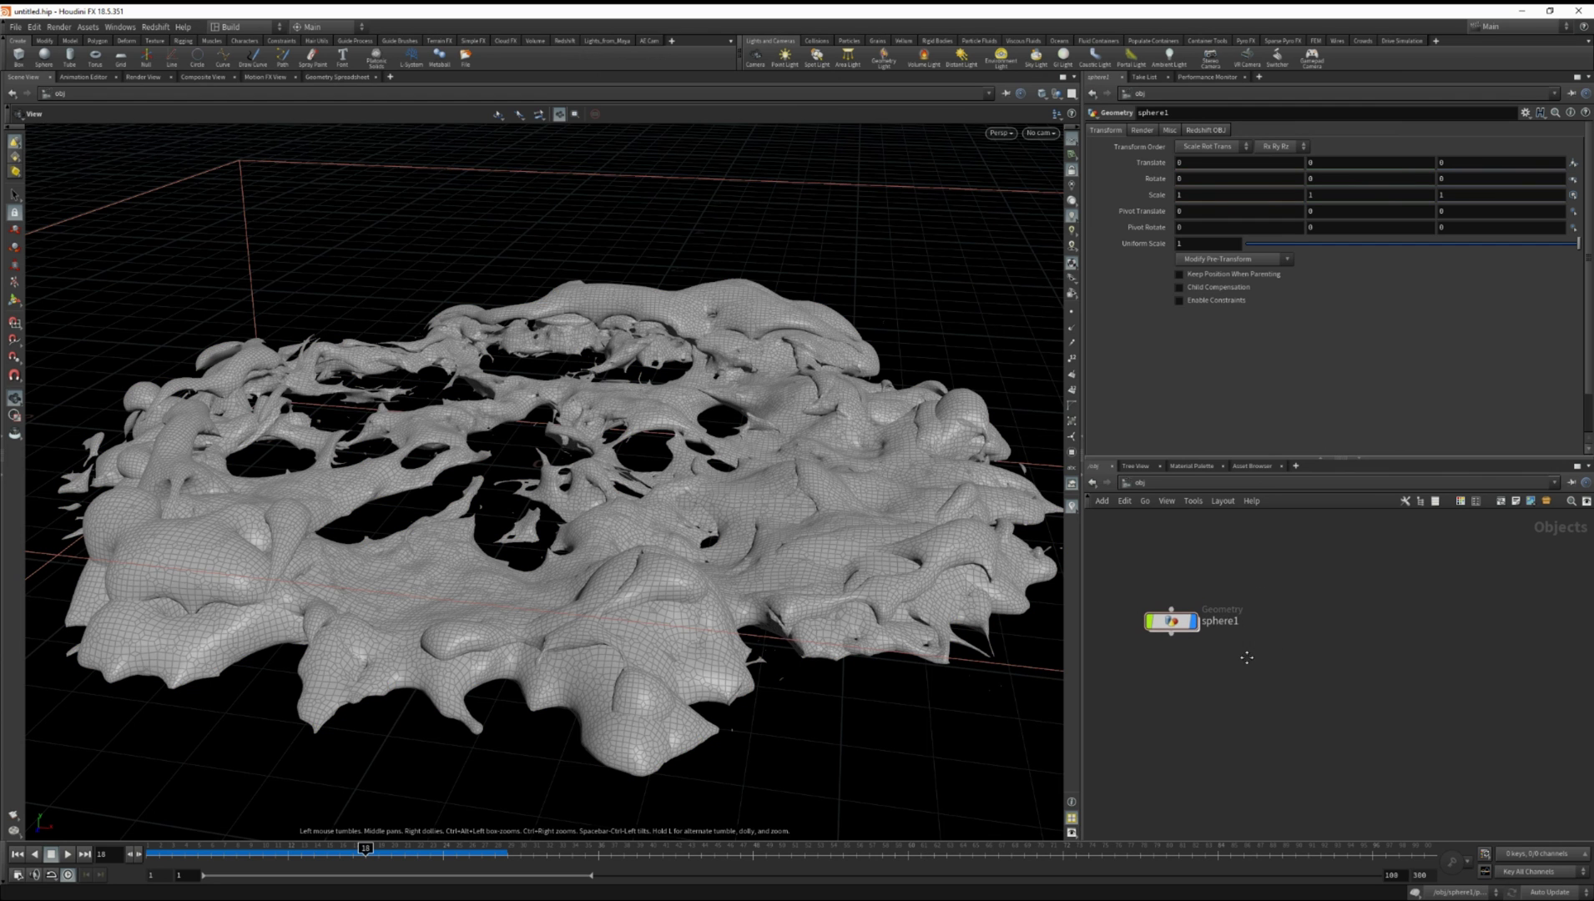
key(Tab)
text(rs)
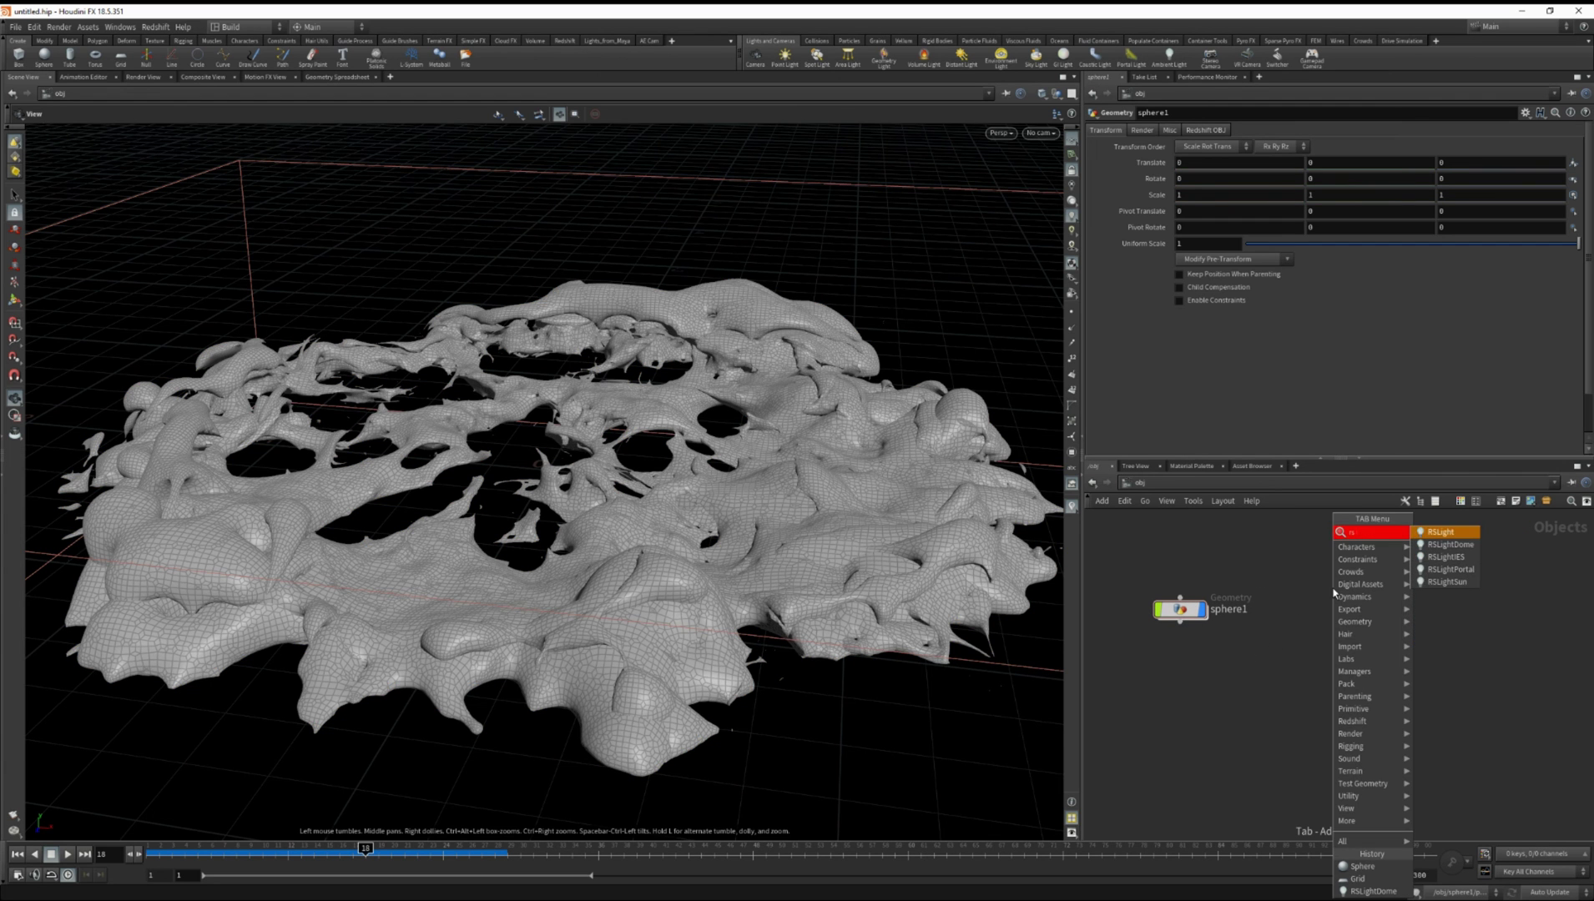
key(Return)
click(1332, 594)
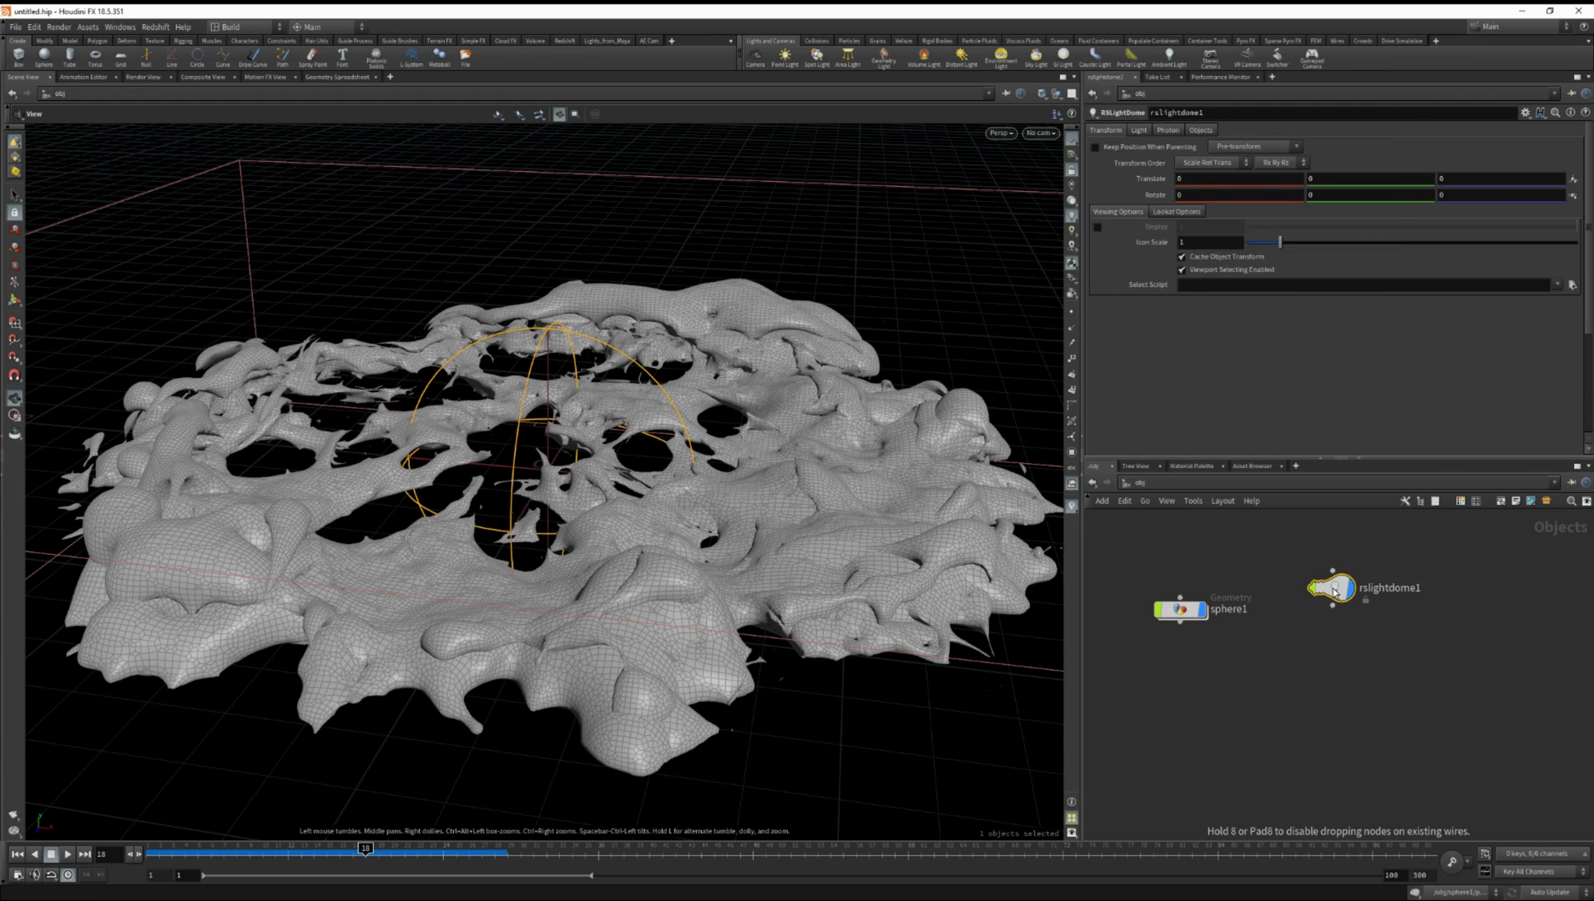
Turn off Enable Background on the dome light and create a camera from the current view
click(1139, 130)
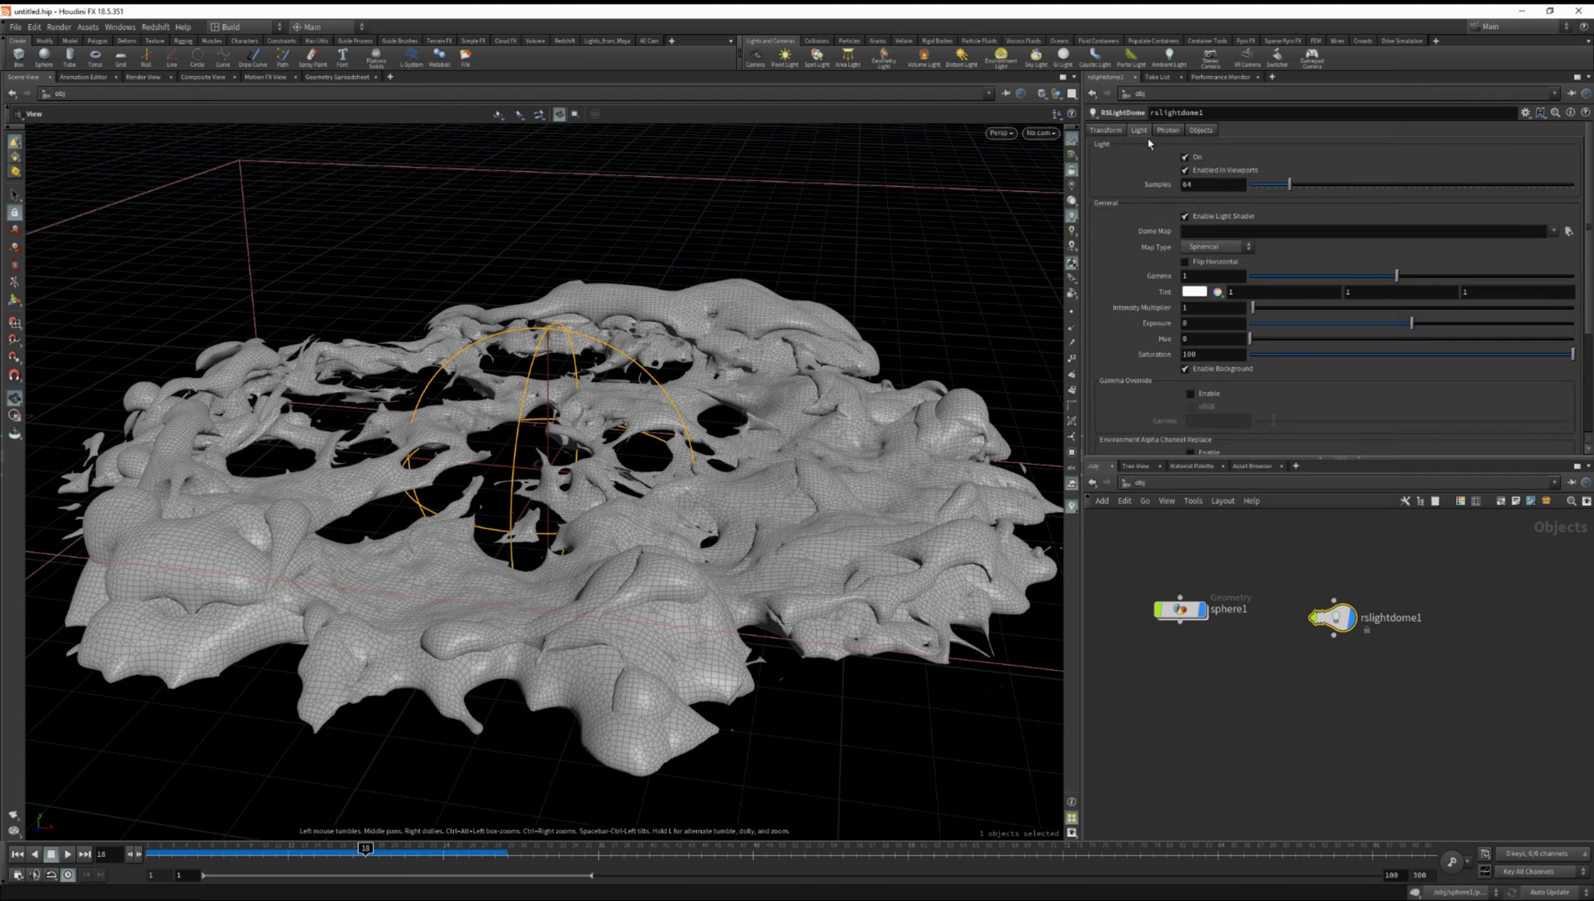
click(1185, 368)
click(755, 58)
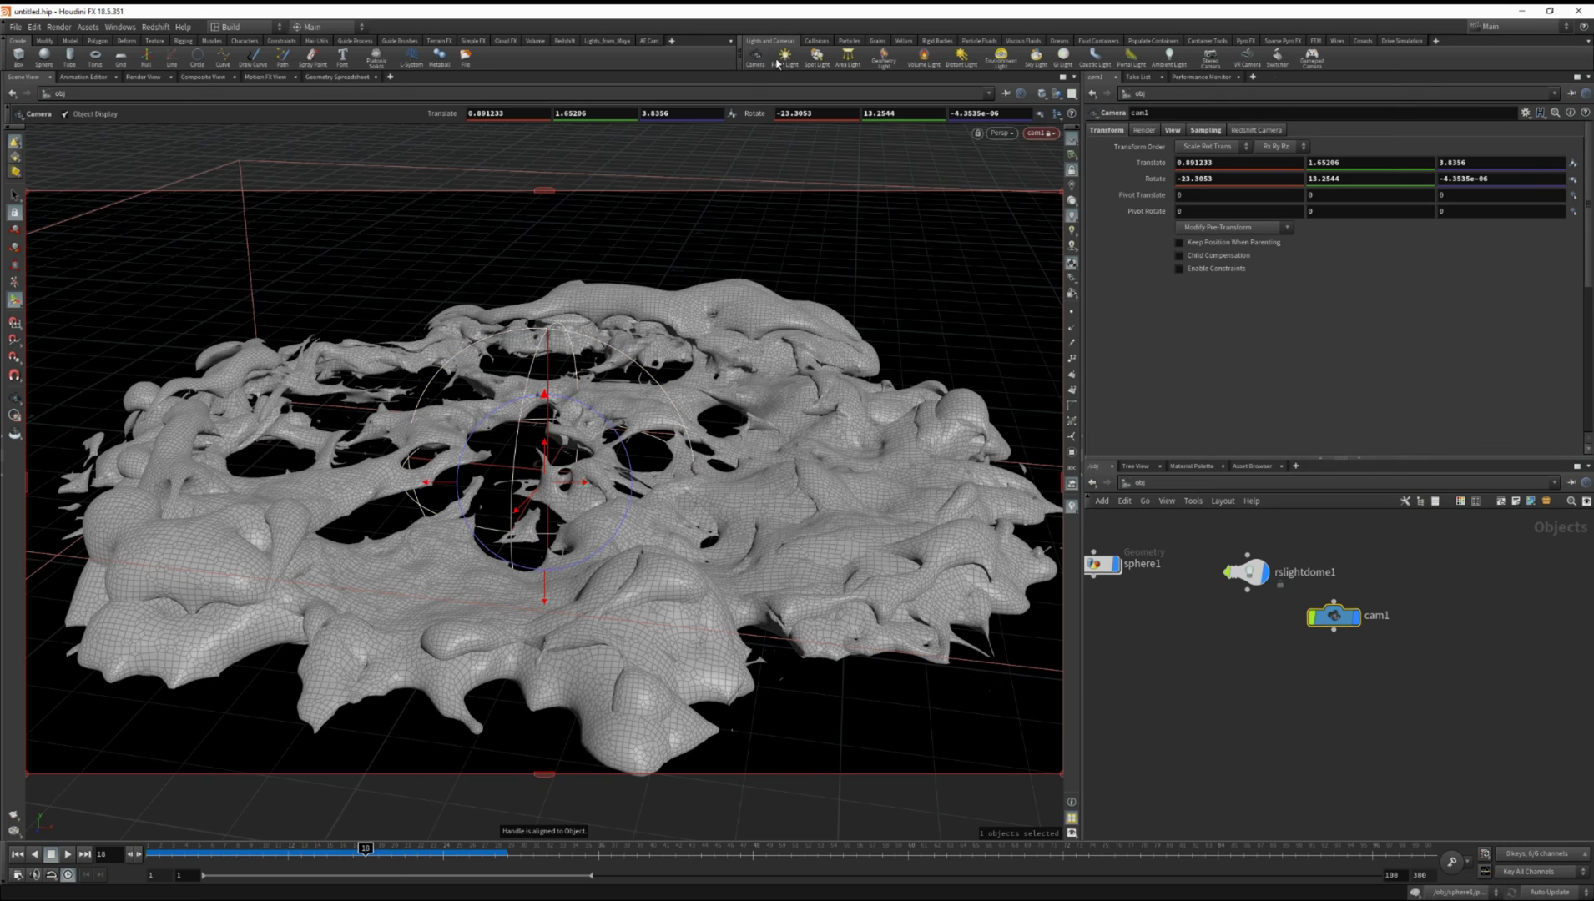
middle_drag(1223, 648, 1274, 639)
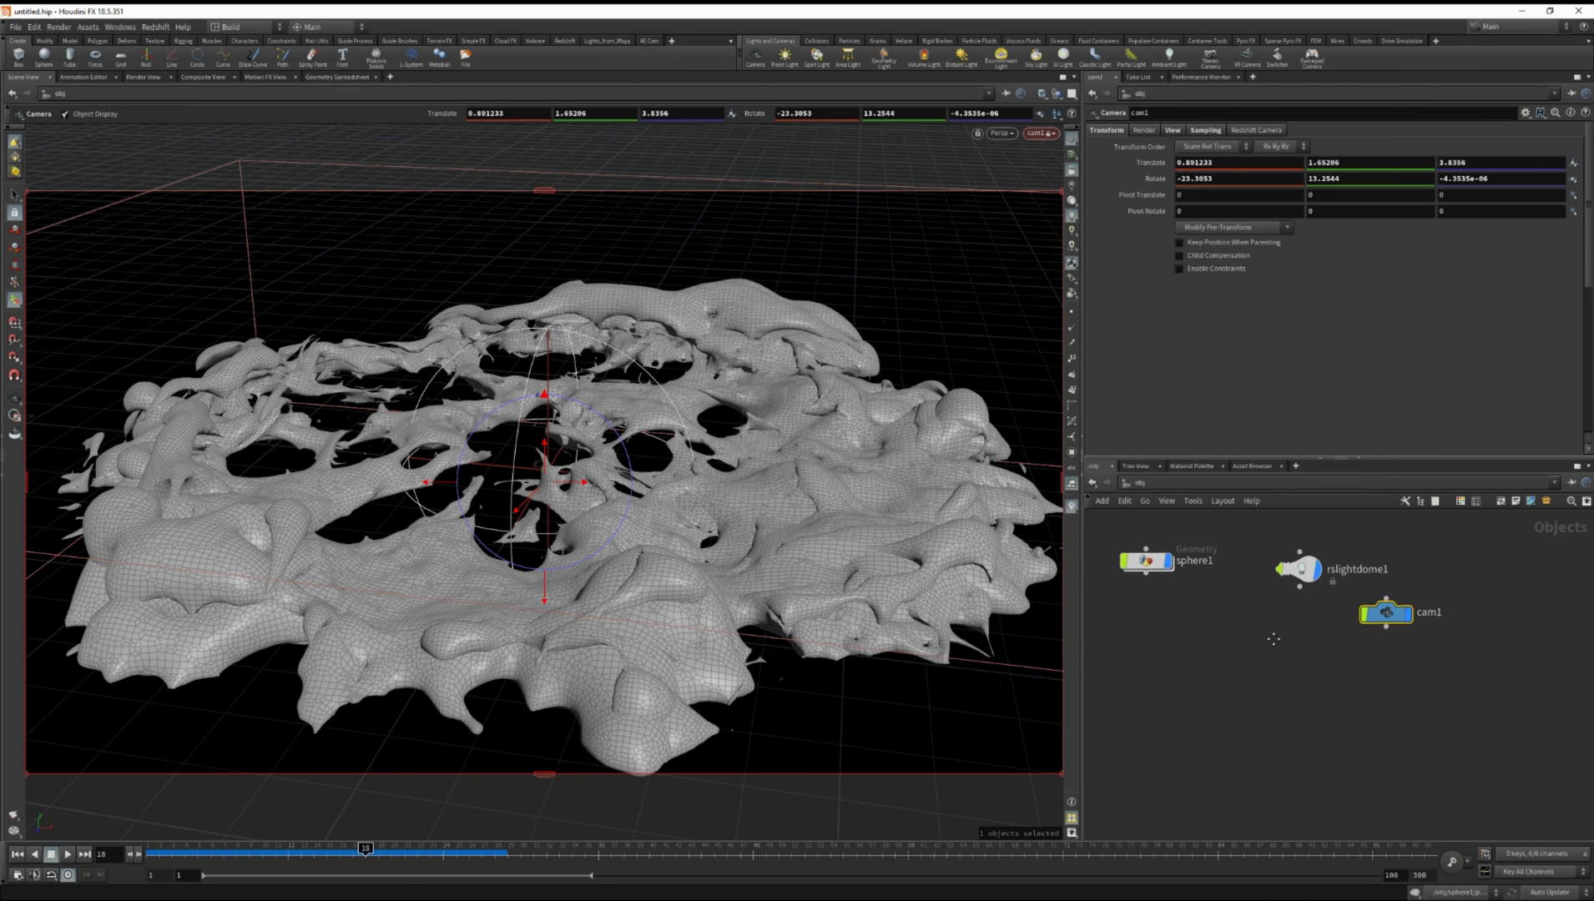
Go to the out network and add a Redshift ROP together with its Redshift IPR node
click(1157, 483)
click(1183, 557)
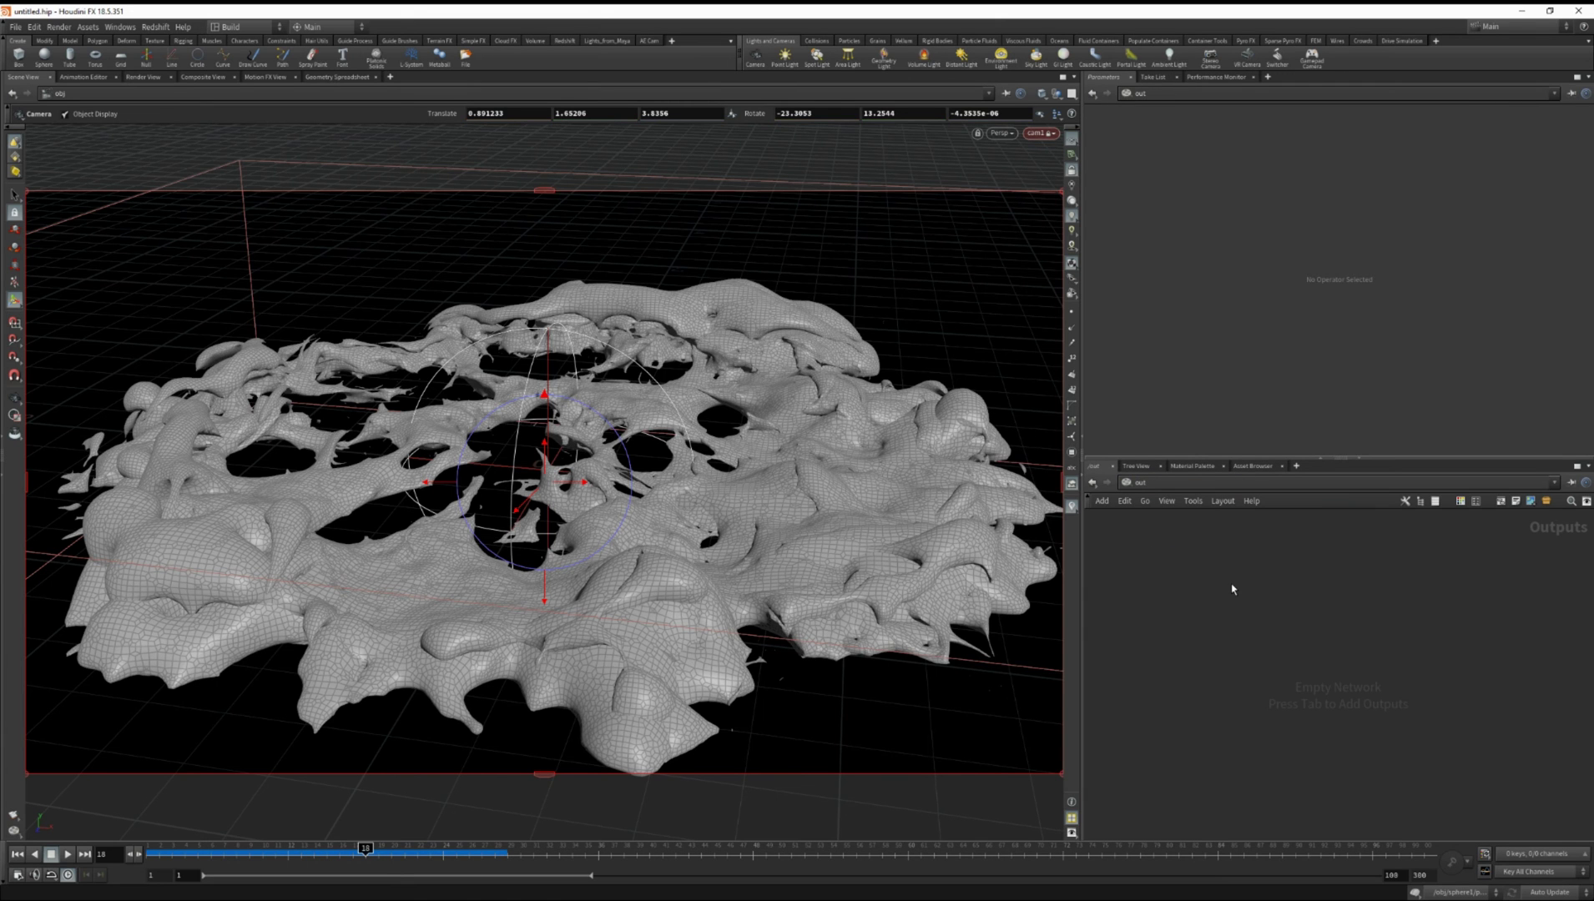
key(Tab)
text(red)
key(Down)
key(Return)
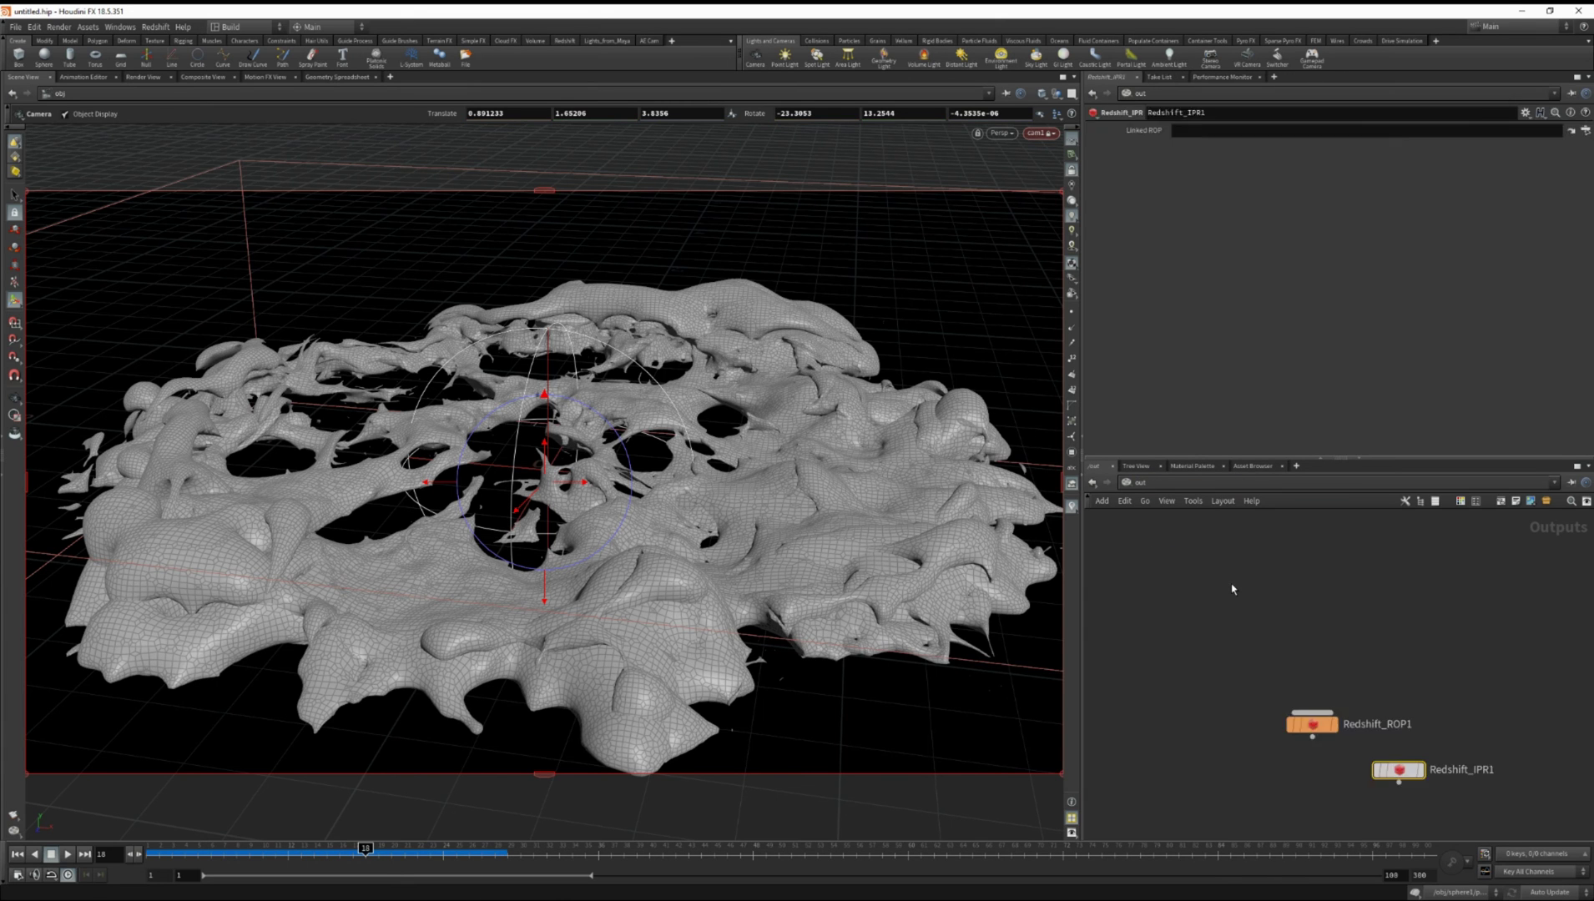
click(1268, 580)
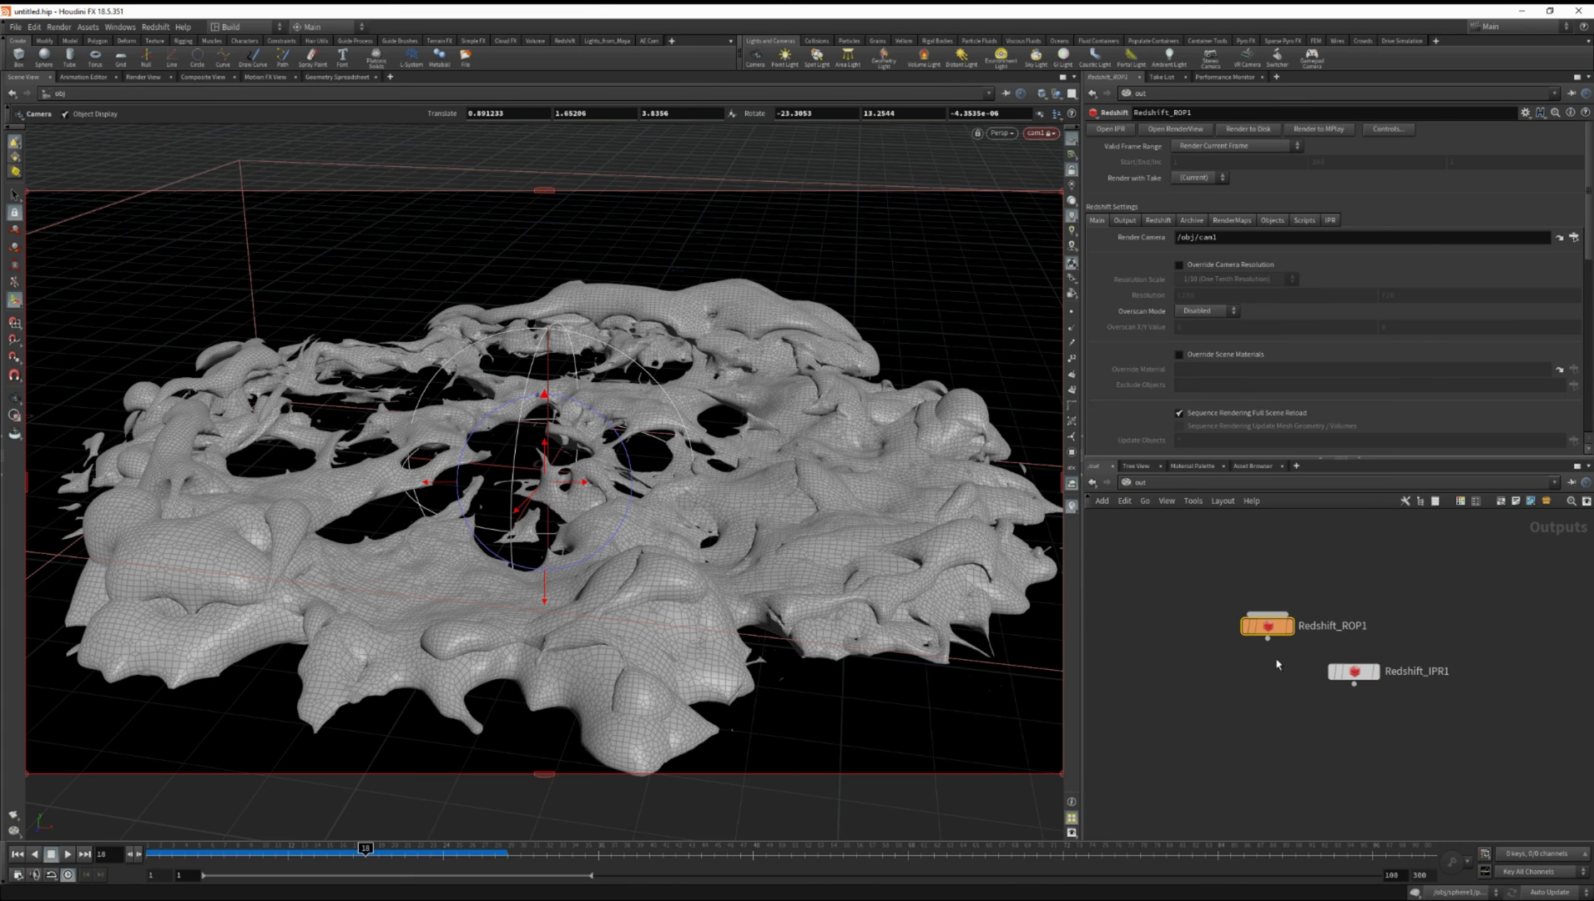
Enable IPR Live SOP Level Updates in the IPR settings of Redshift_ROP1
click(1331, 222)
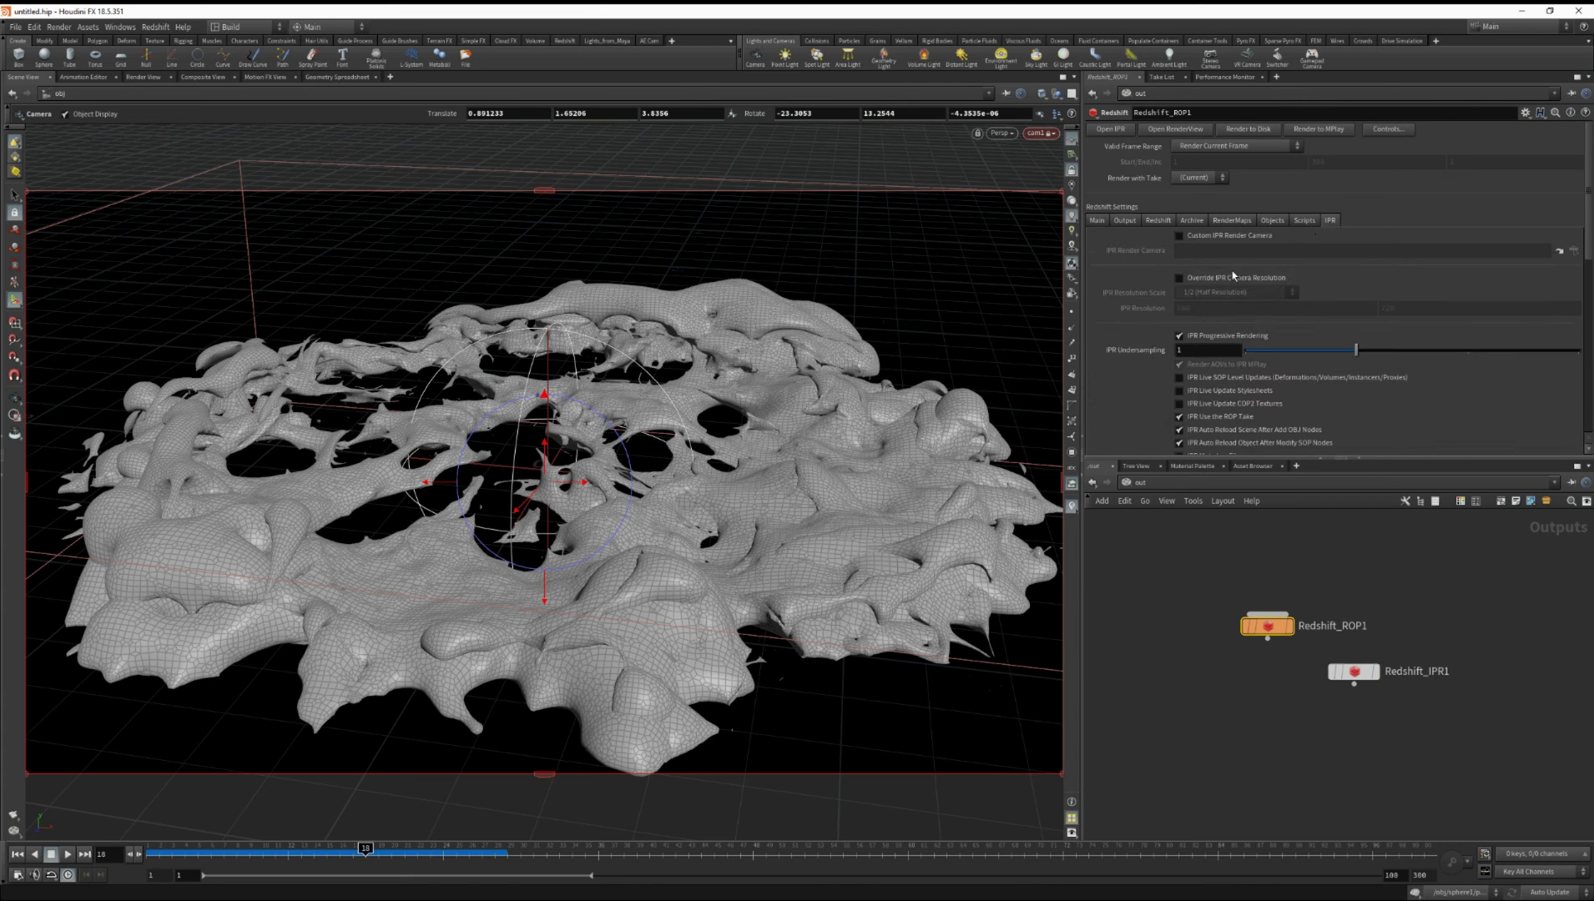
click(1179, 378)
click(1180, 379)
Switch to the shop network and add a Redshift Network node
click(1150, 488)
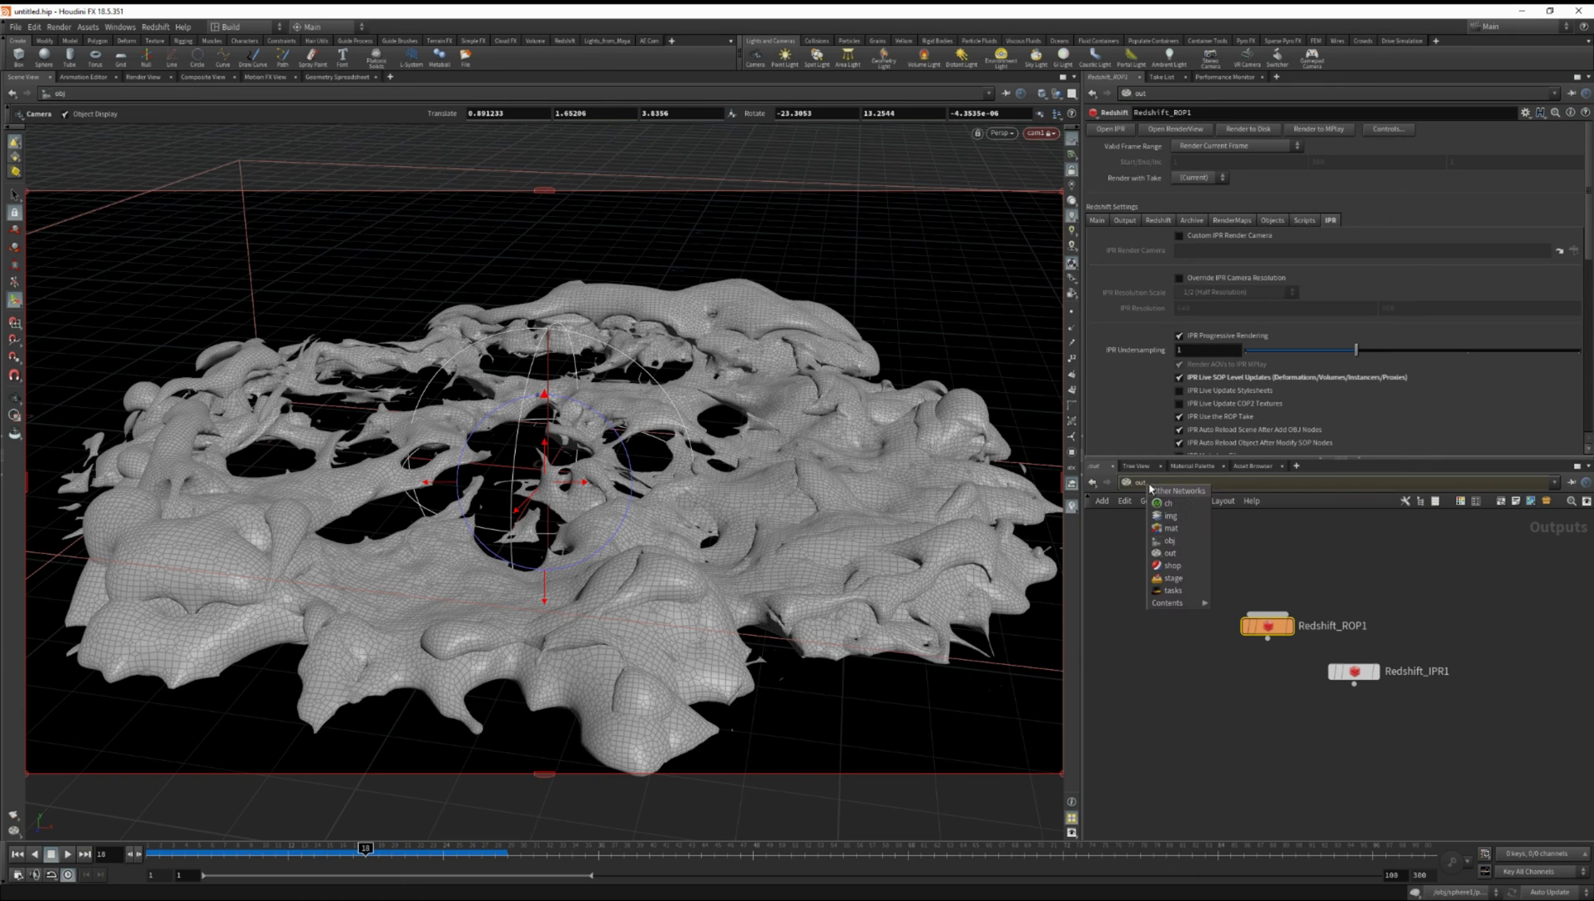
click(1168, 571)
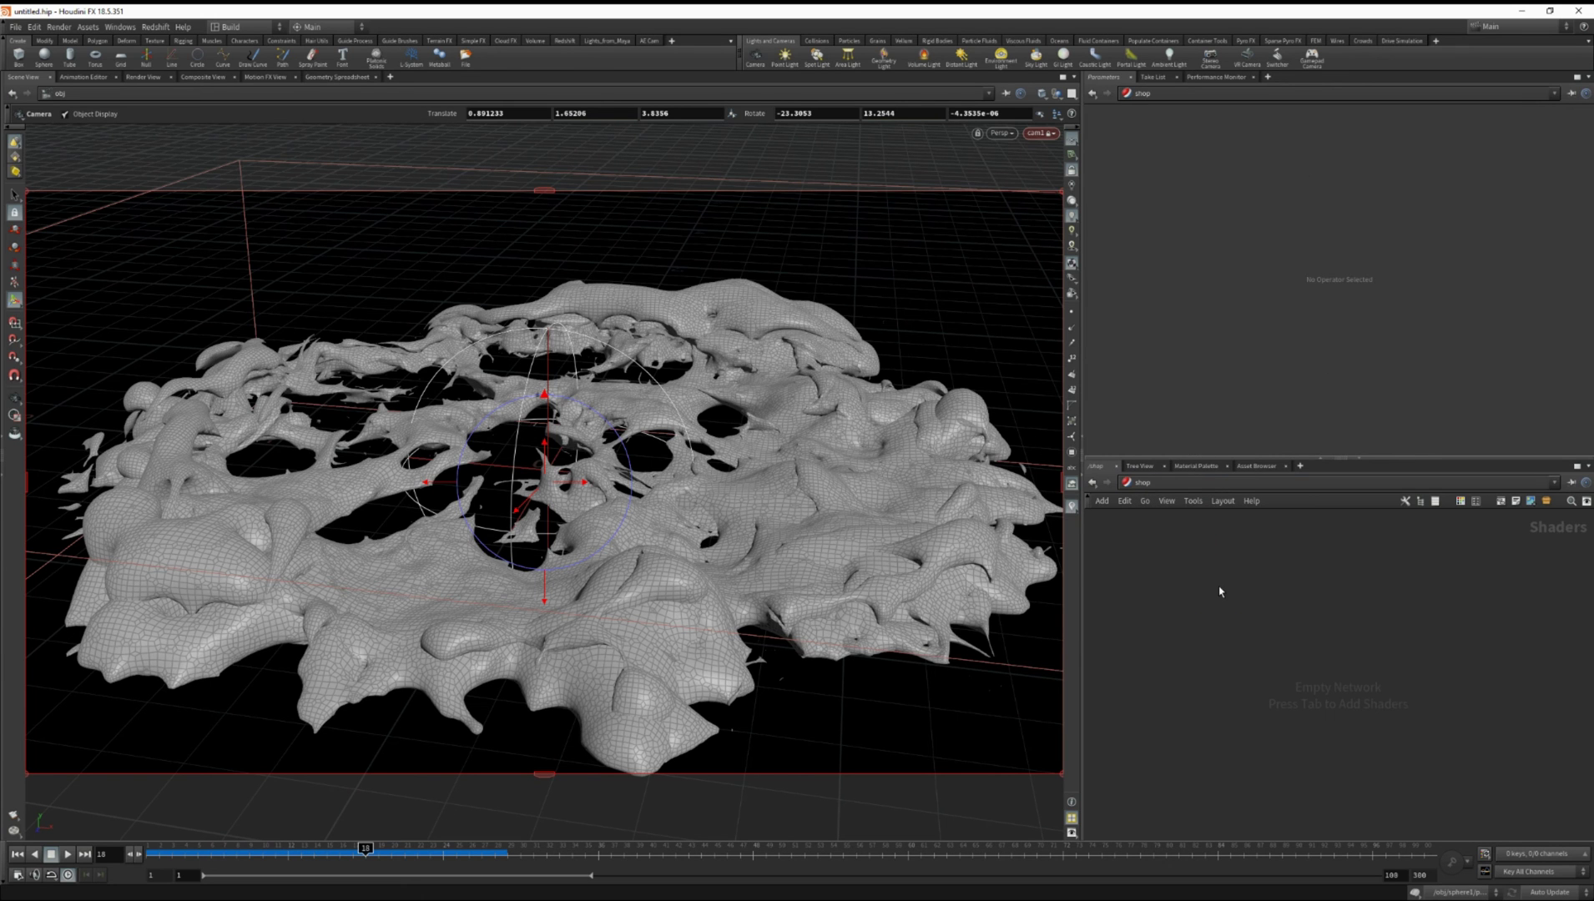
key(Tab)
text(redshi)
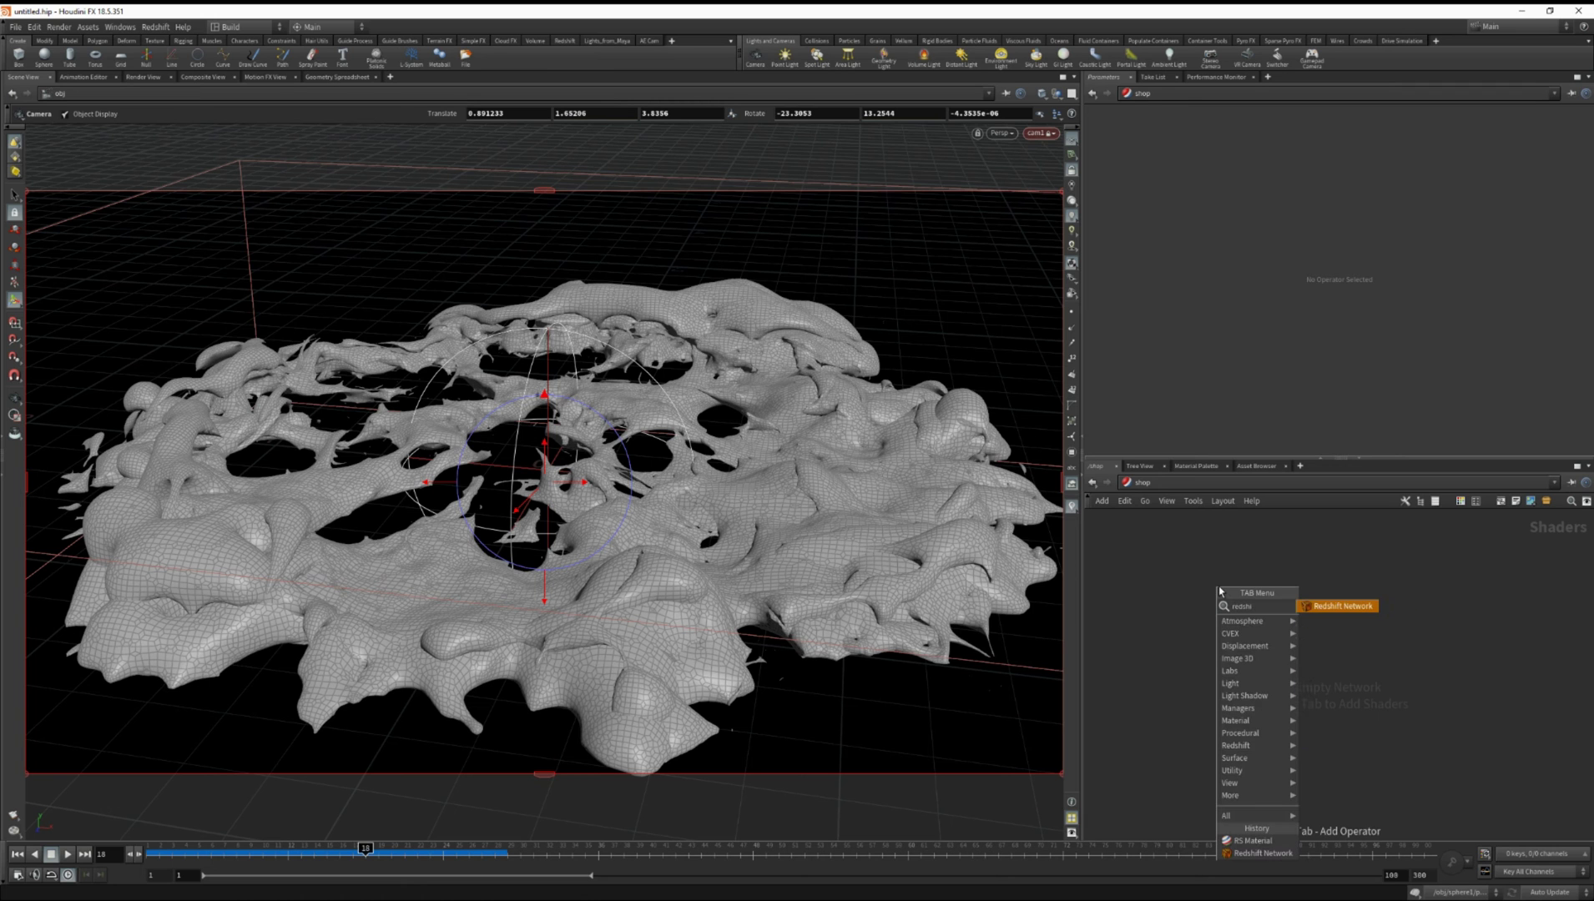
key(Return)
click(1219, 585)
drag(1219, 585, 1263, 598)
Rename the new Redshift Network node as Toon_Shader
click(1343, 600)
double_click(1375, 598)
text(Toon_S)
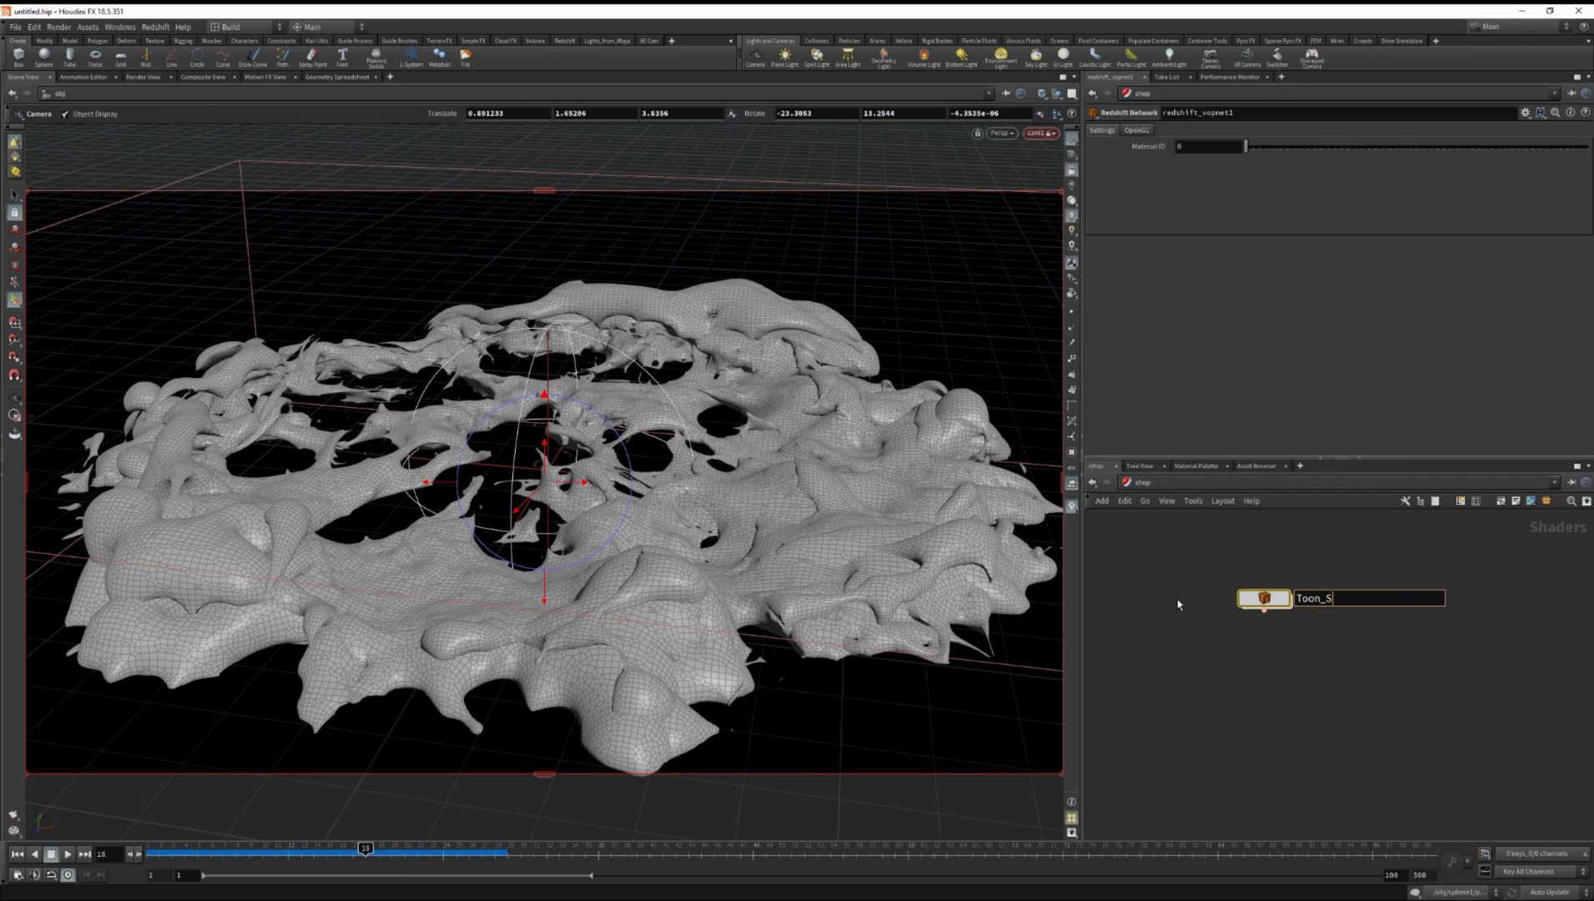
text(hader)
key(Return)
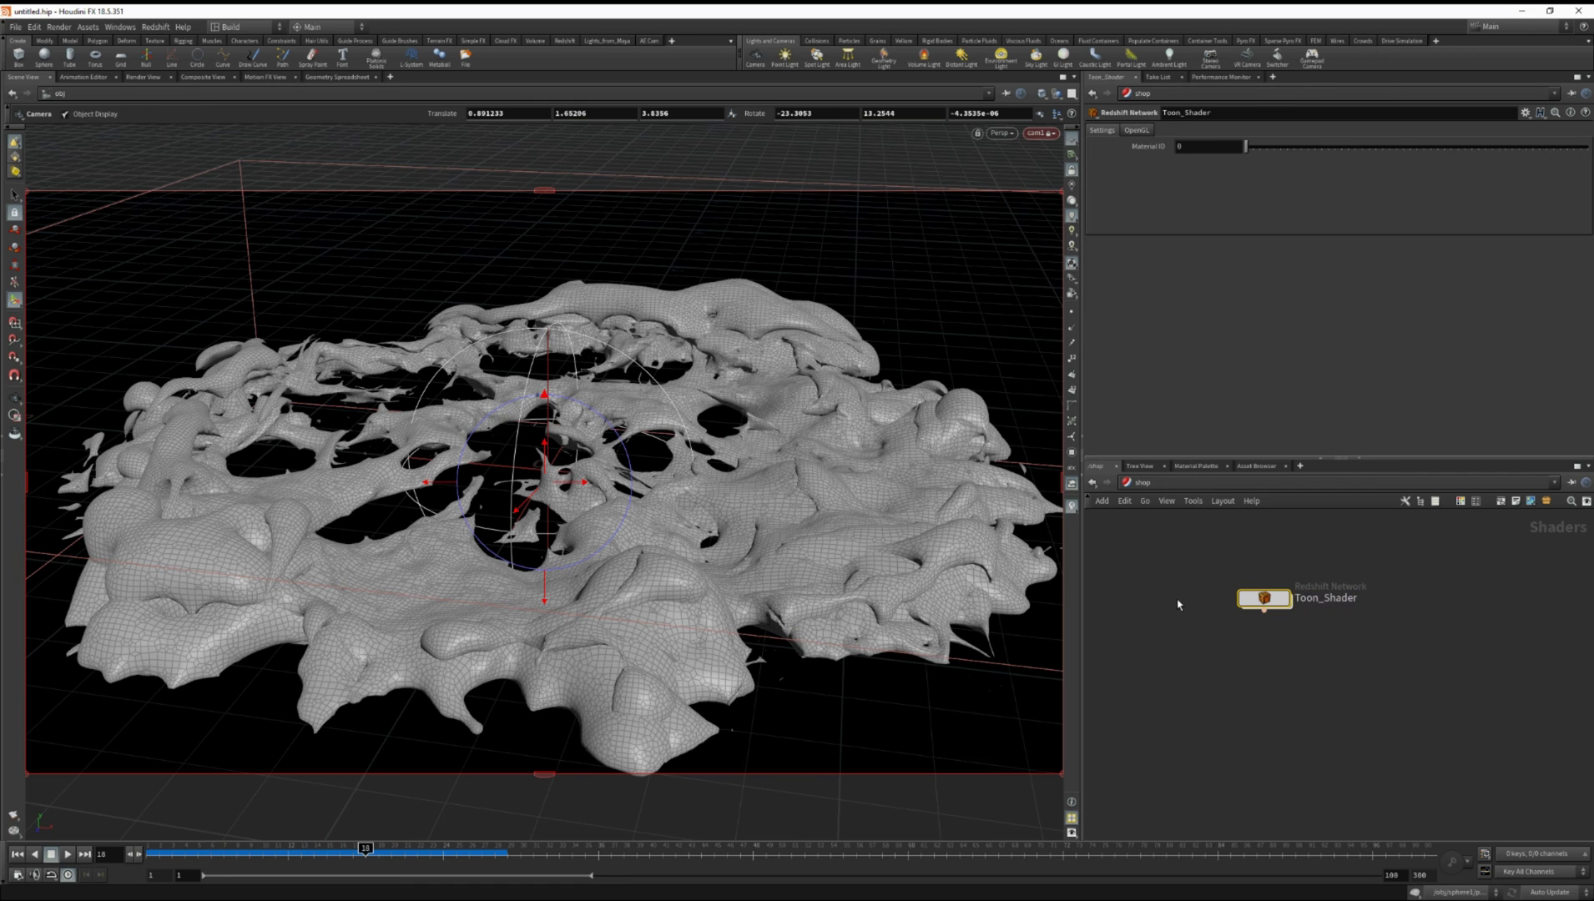
Go inside Toon_Shader and place an RS Fresnel node upstream of redshift_material1
double_click(1265, 599)
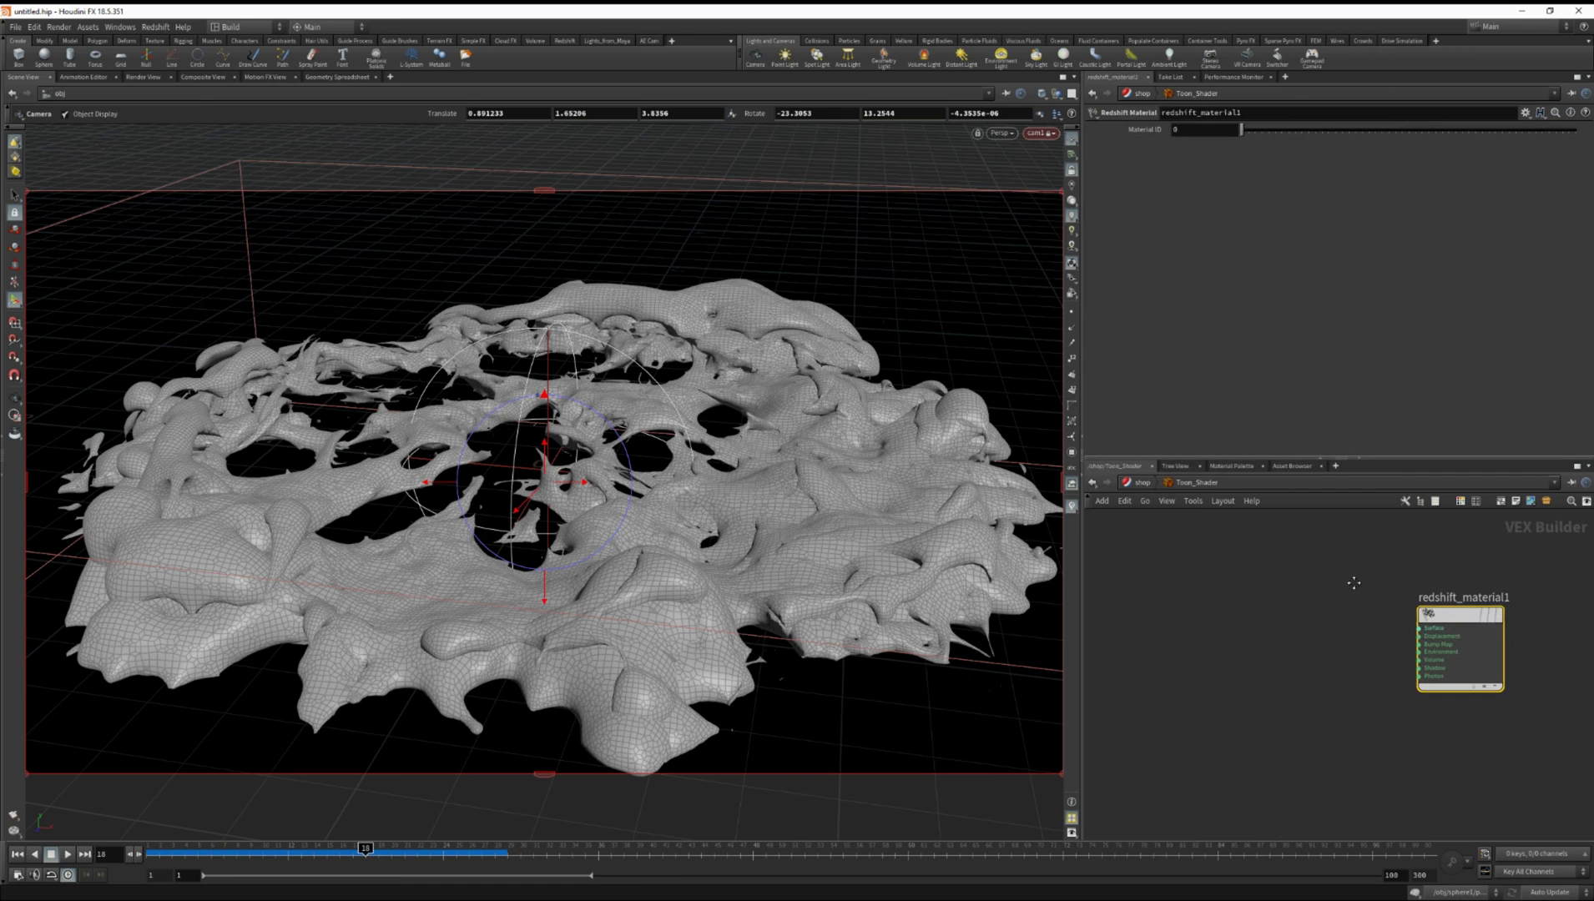
key(Tab)
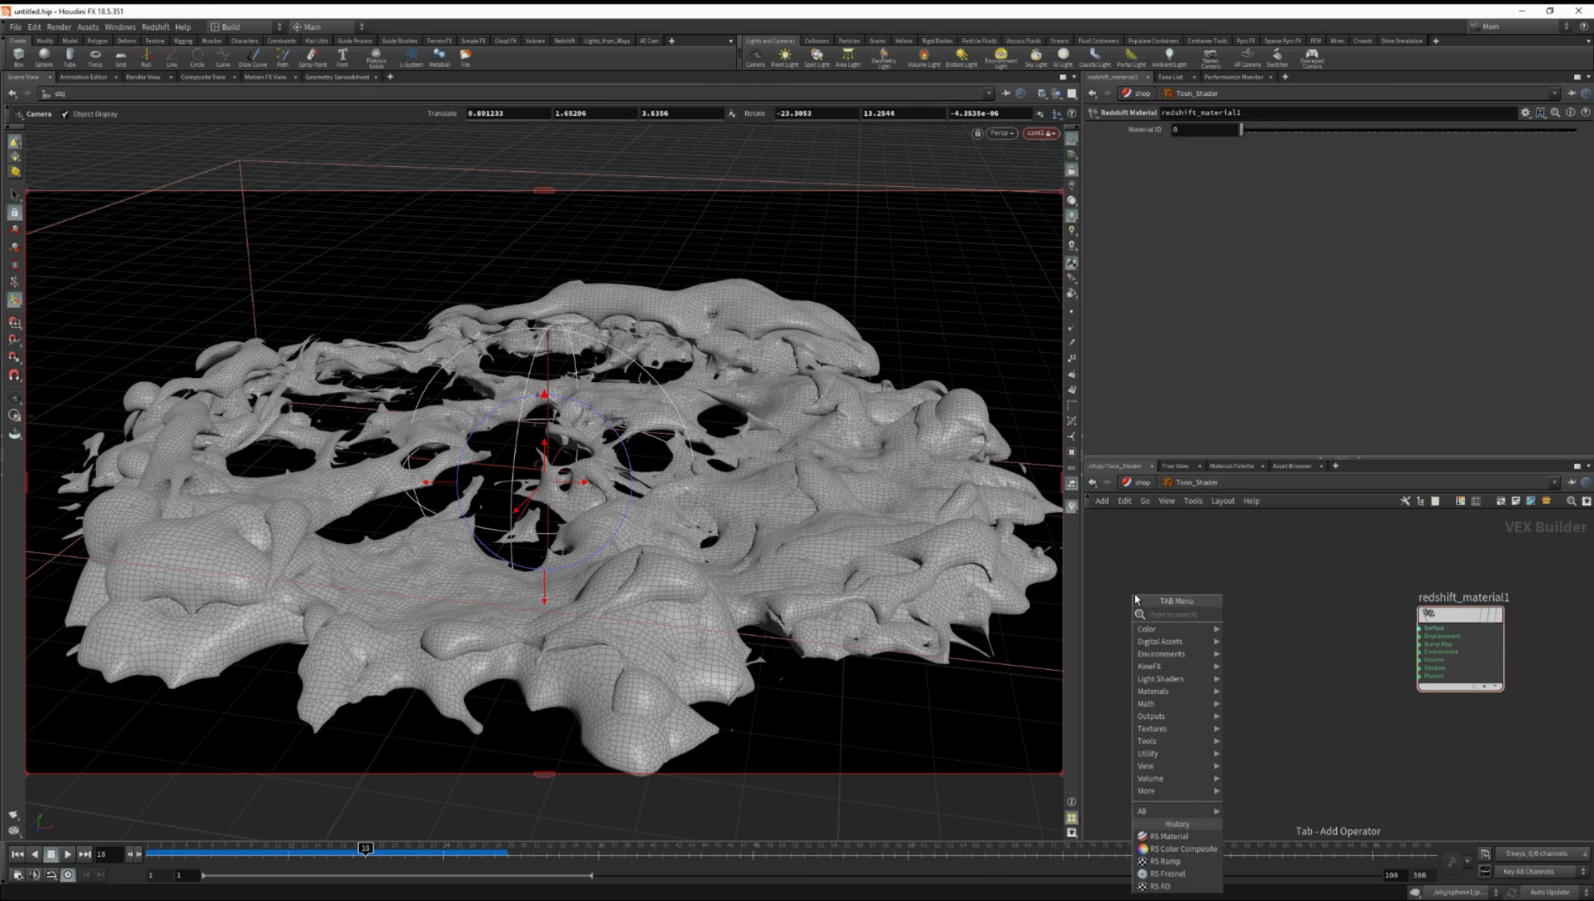
text(rs fre)
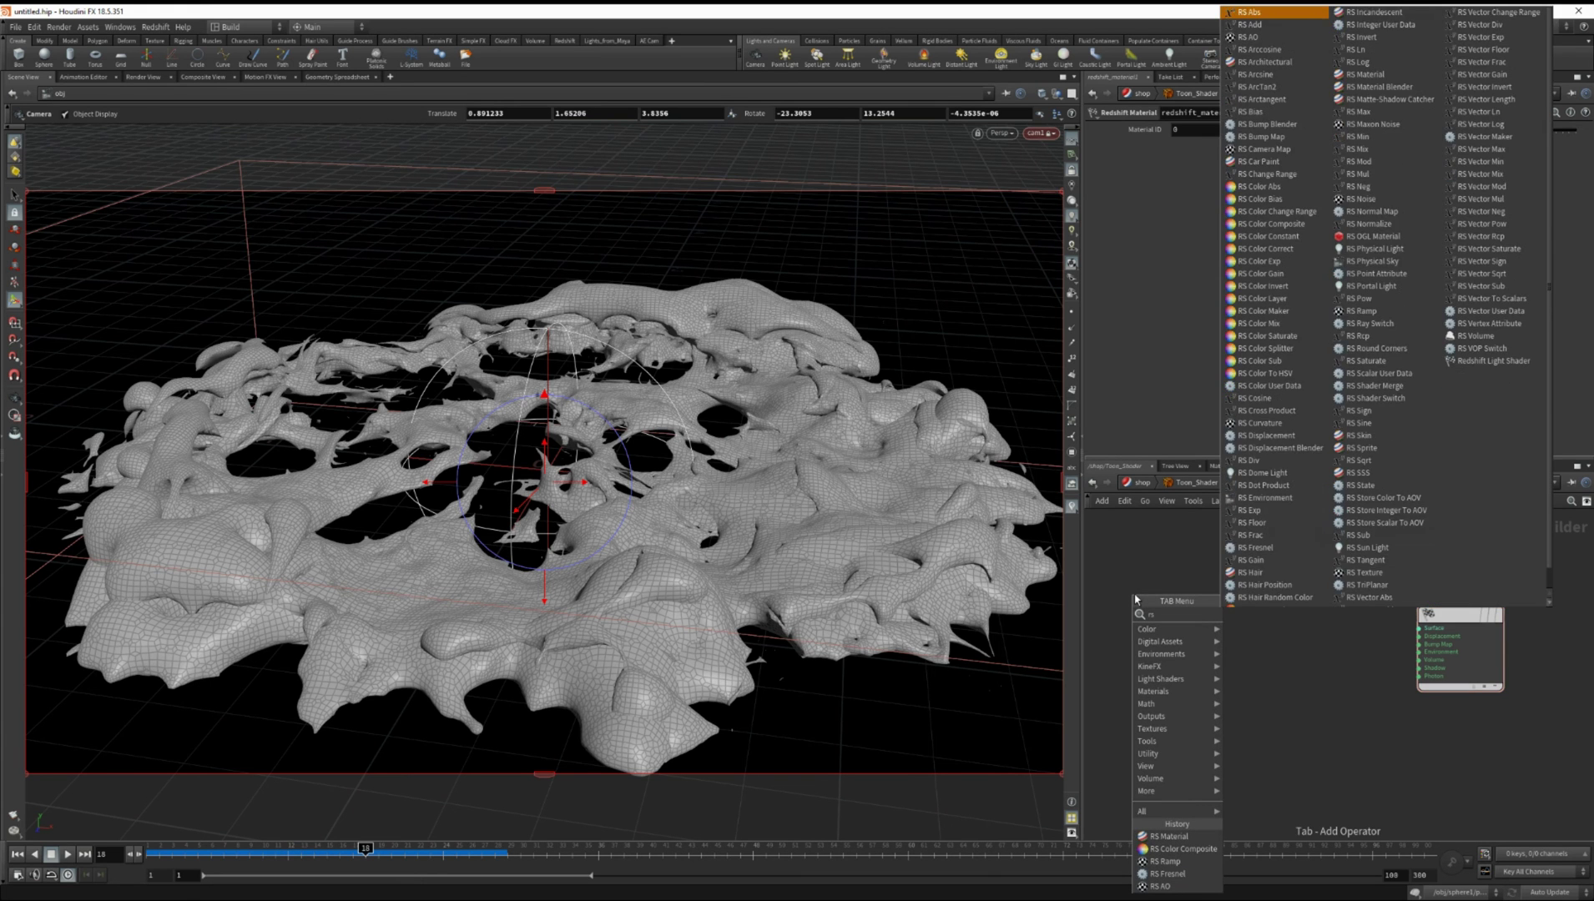
key(Return)
click(1135, 598)
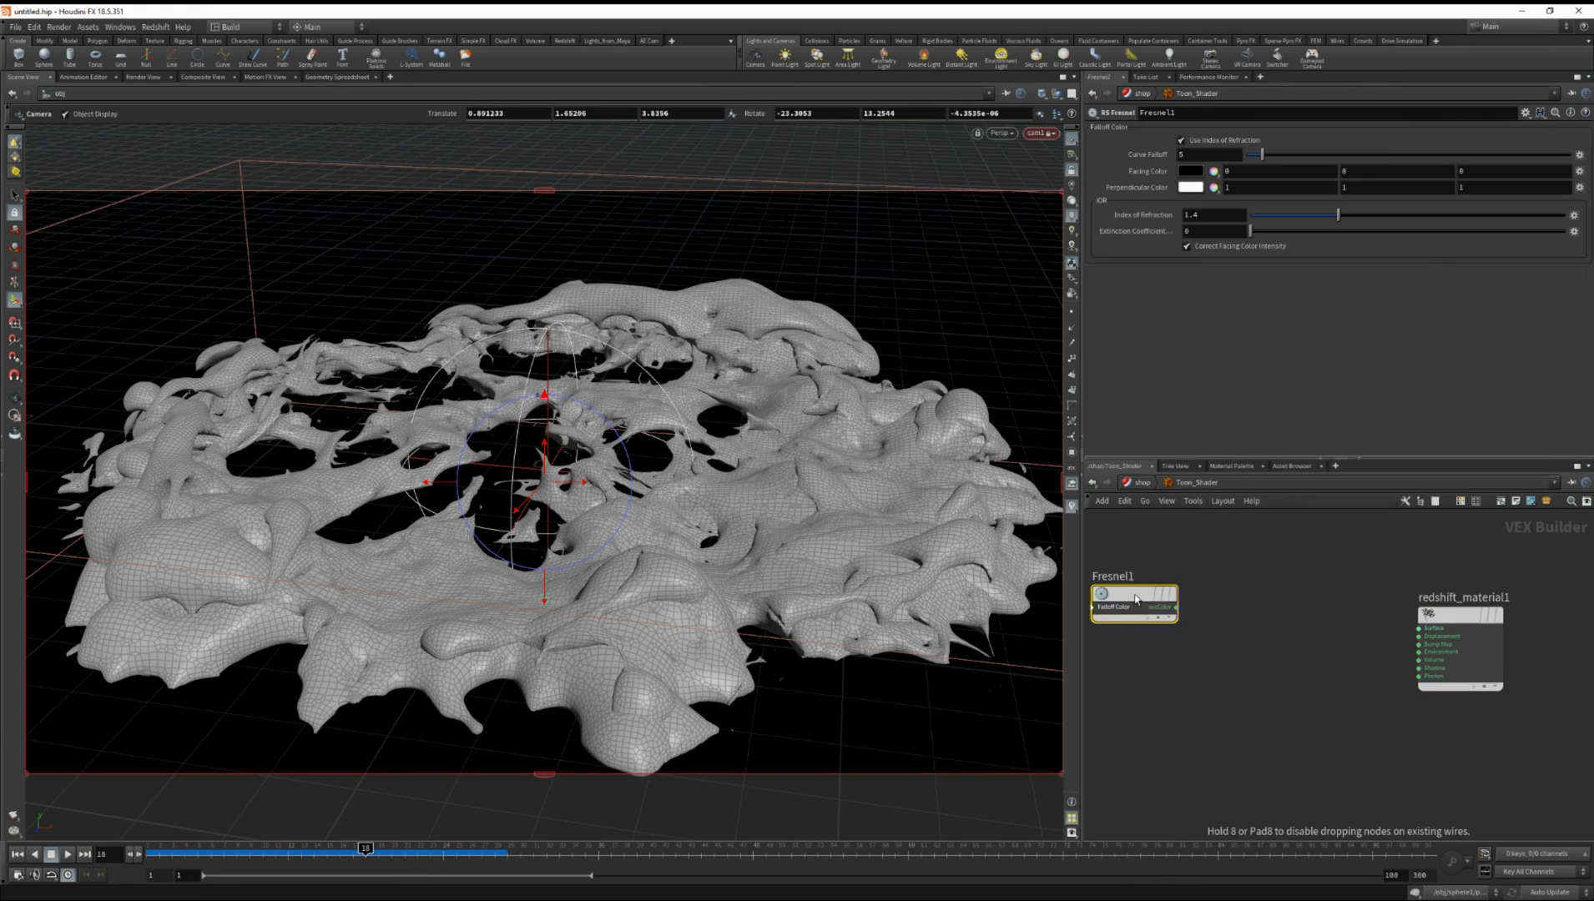
drag(1135, 598, 1139, 643)
middle_drag(1139, 644, 1210, 632)
Add an RS Ramp between Fresnel1 and redshift_material1 and connect Fresnel1's outColor to the ramp's second input
key(Tab)
text(rs ram)
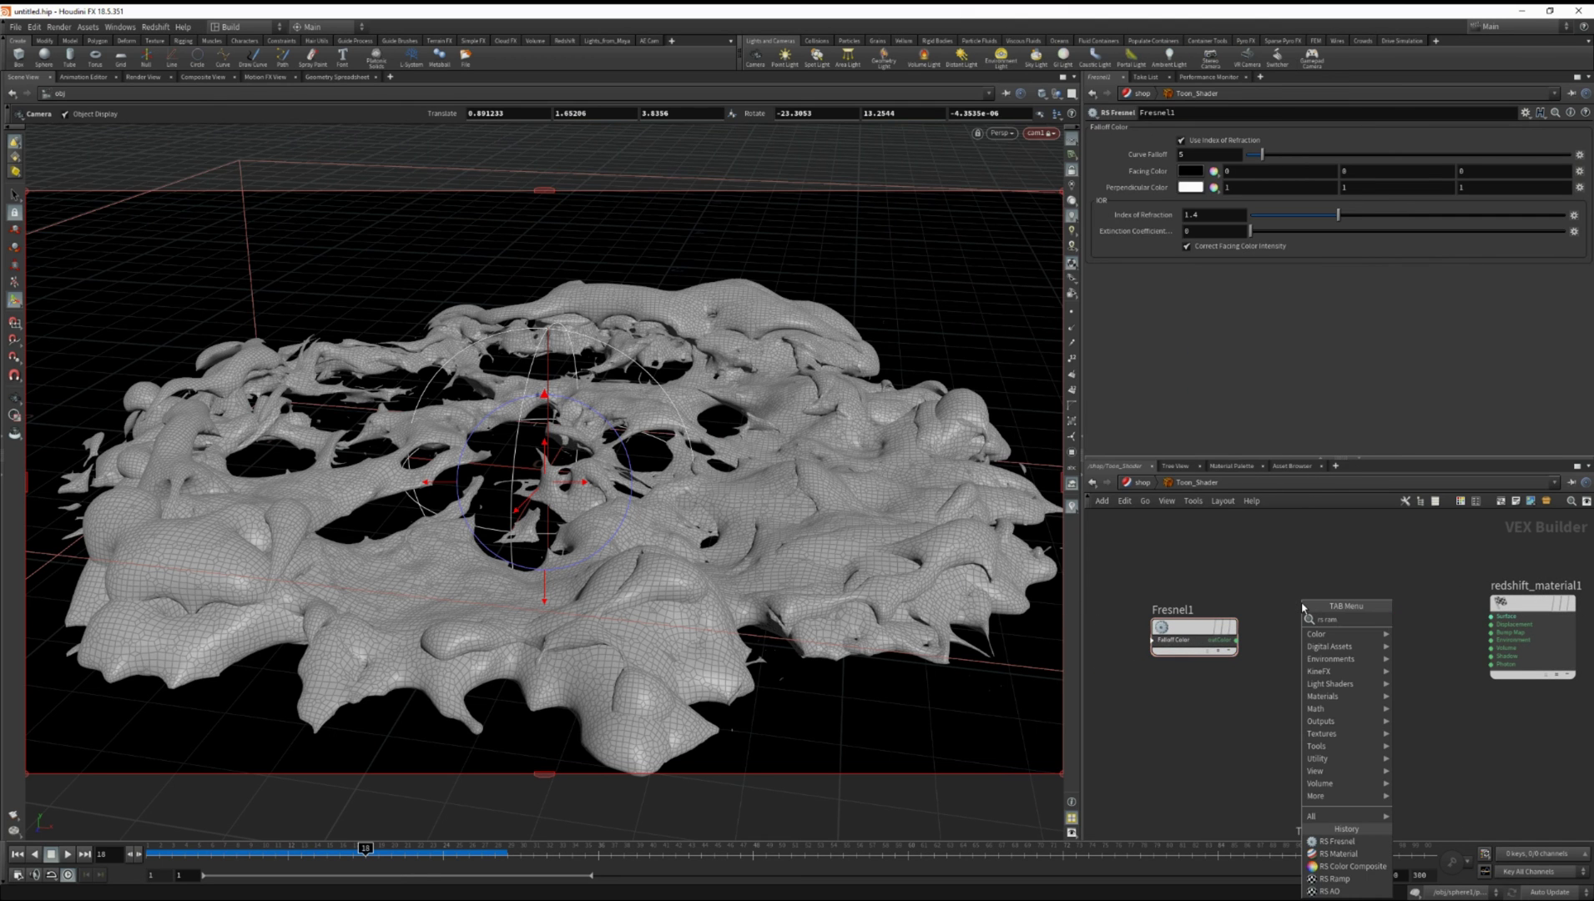
key(Return)
click(1303, 609)
drag(1200, 633, 1275, 623)
mouse_move(1299, 606)
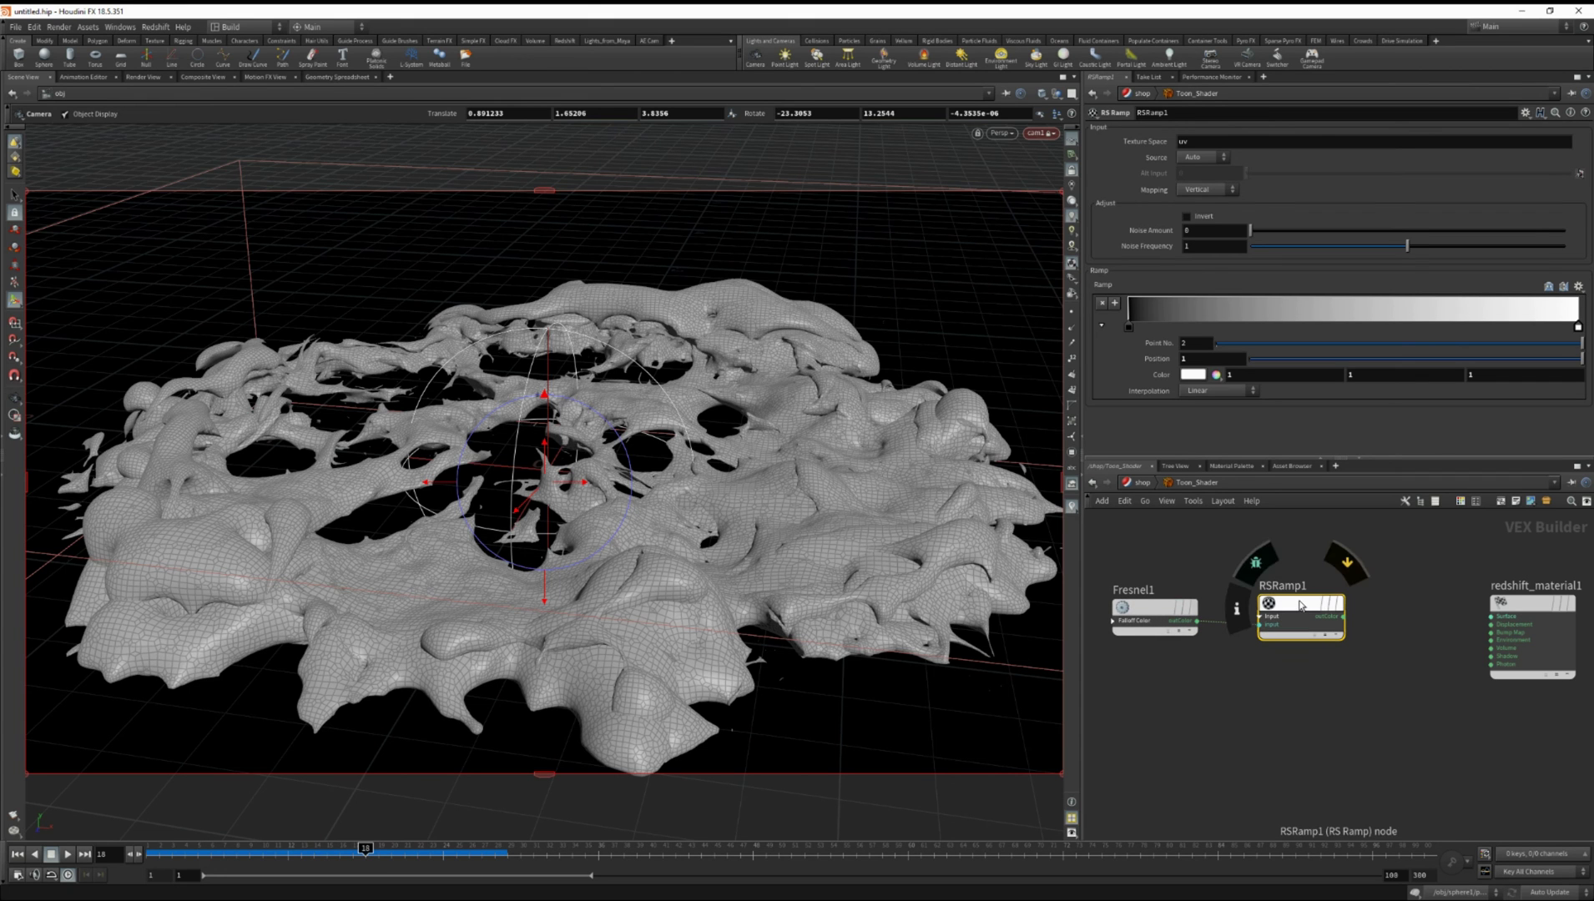
Set both points of RSRamp1 to Constant interpolation and move the white point to about one third of the ramp
click(1128, 327)
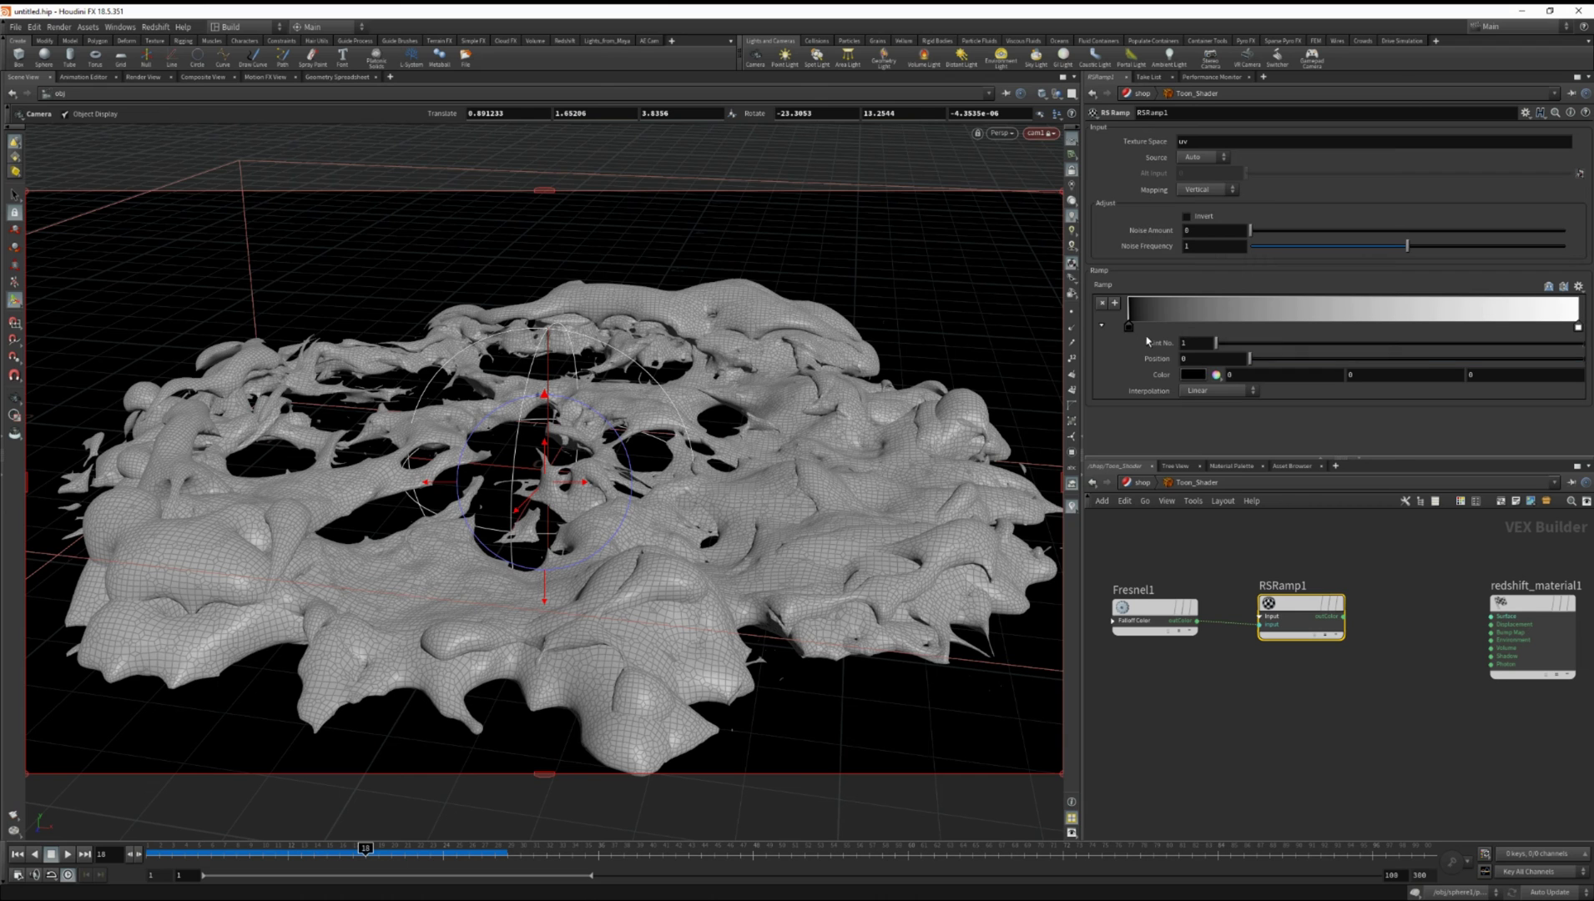
click(1217, 390)
click(1205, 390)
drag(1578, 327, 1276, 336)
click(1216, 390)
click(1199, 404)
Add a dark grey (0.1) ramp point at about 0.15 and shift the white point to about 0.342
click(1194, 324)
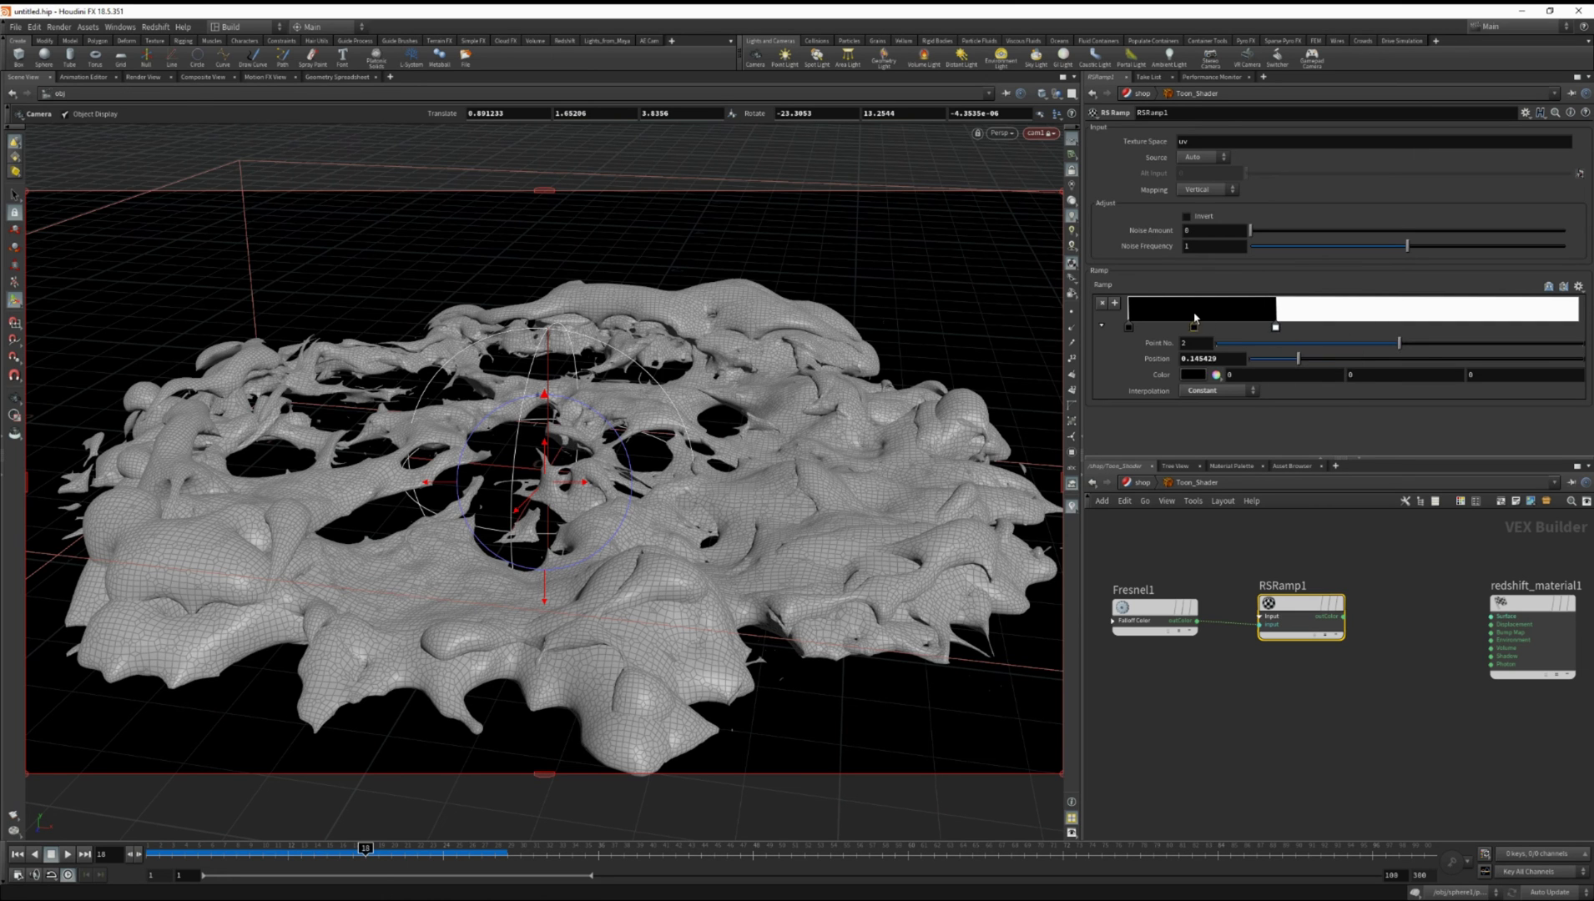
click(1193, 376)
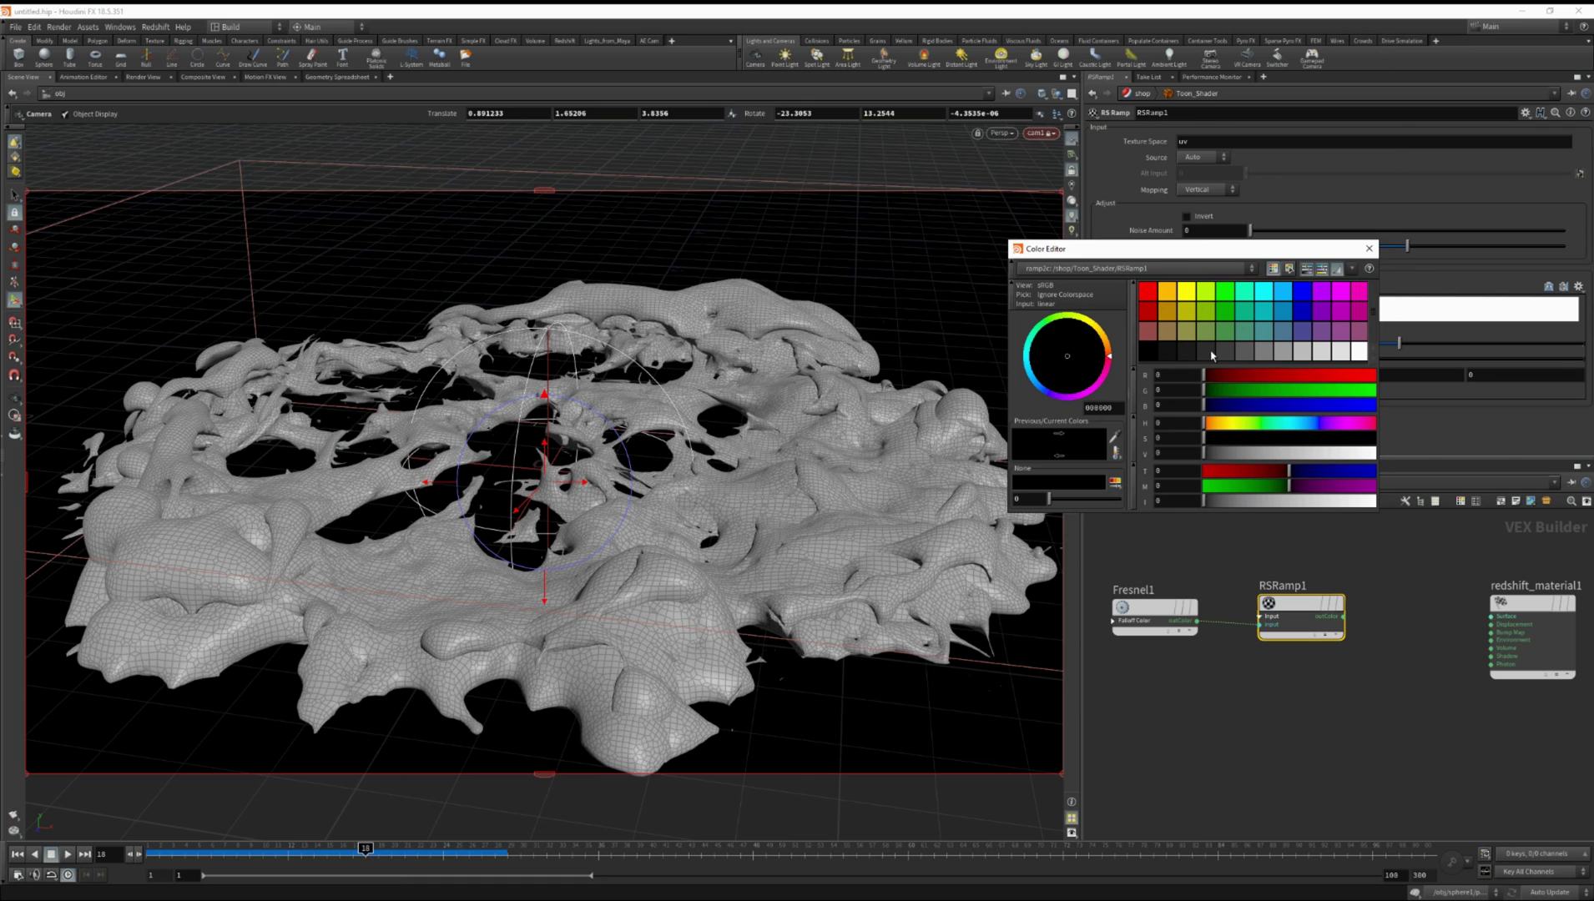
click(1211, 354)
click(1368, 248)
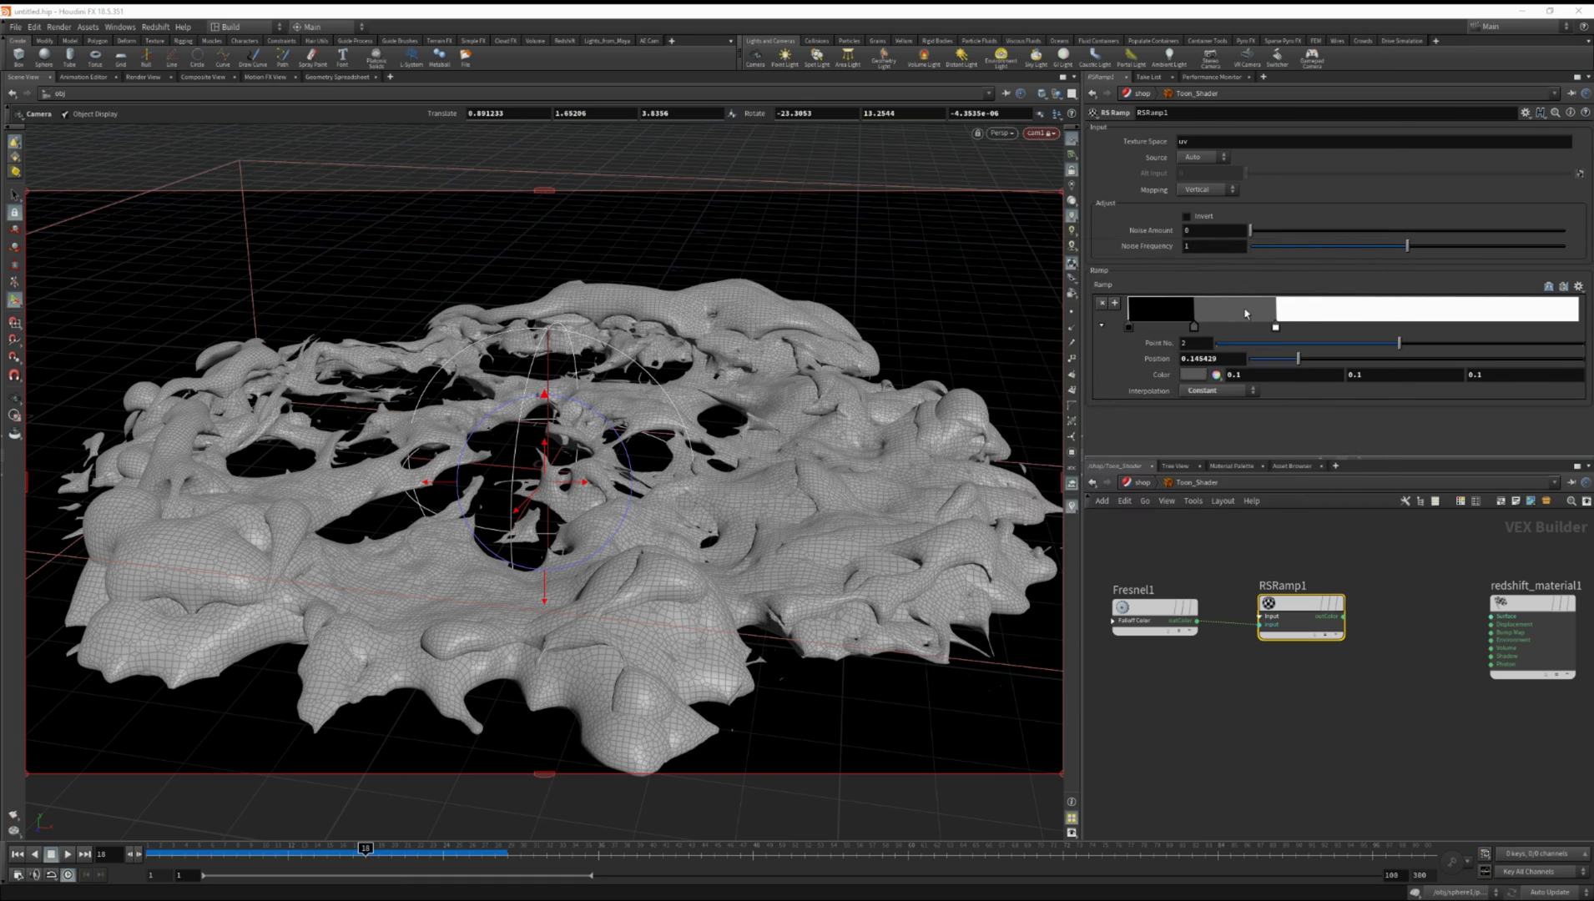
drag(1275, 328, 1282, 327)
Connect RSRamp1's outColor to the Surface input of redshift_material1 and return to the shop level
middle_drag(1378, 581, 1366, 580)
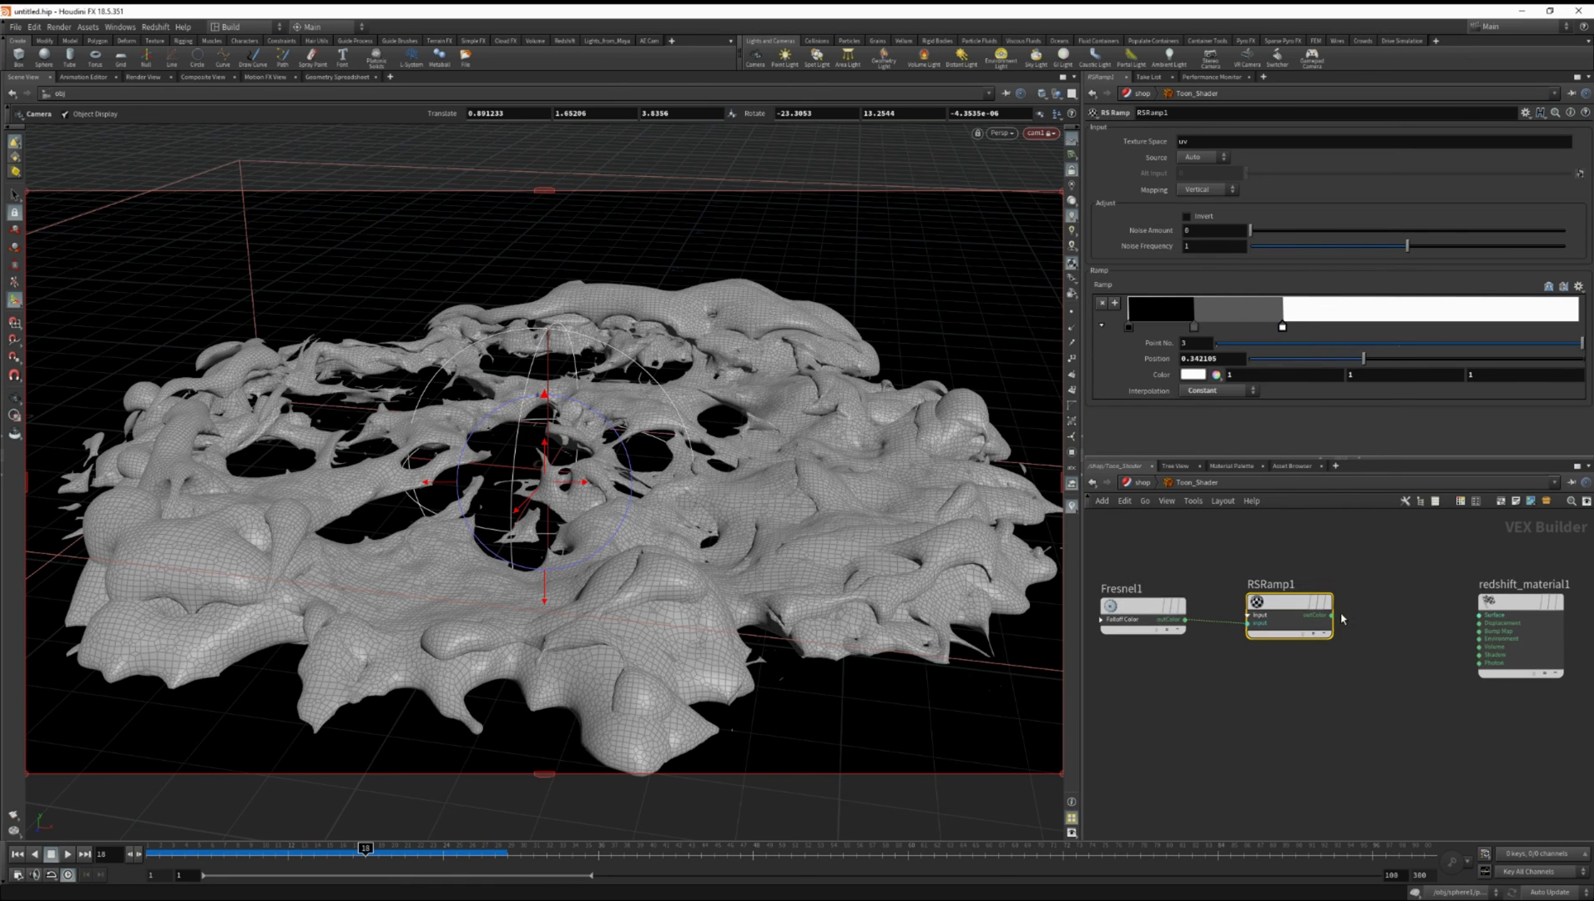
drag(1332, 614, 1479, 615)
click(1143, 484)
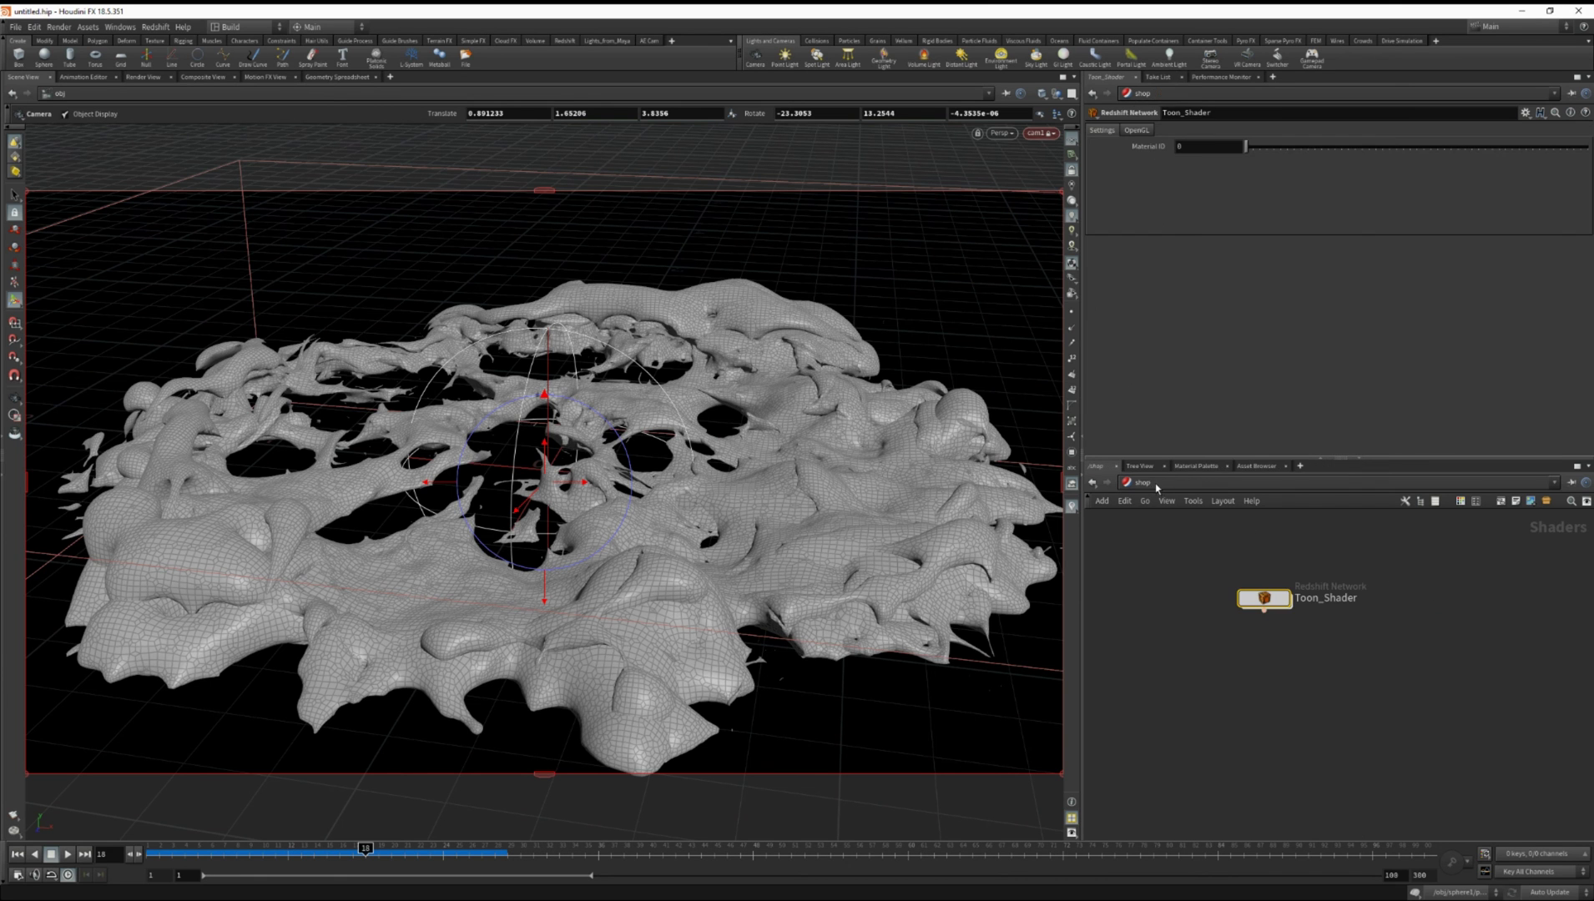
Go to the obj level and assign /shop/Toon_Shader as the material of sphere1
click(1151, 485)
click(1182, 544)
click(1168, 568)
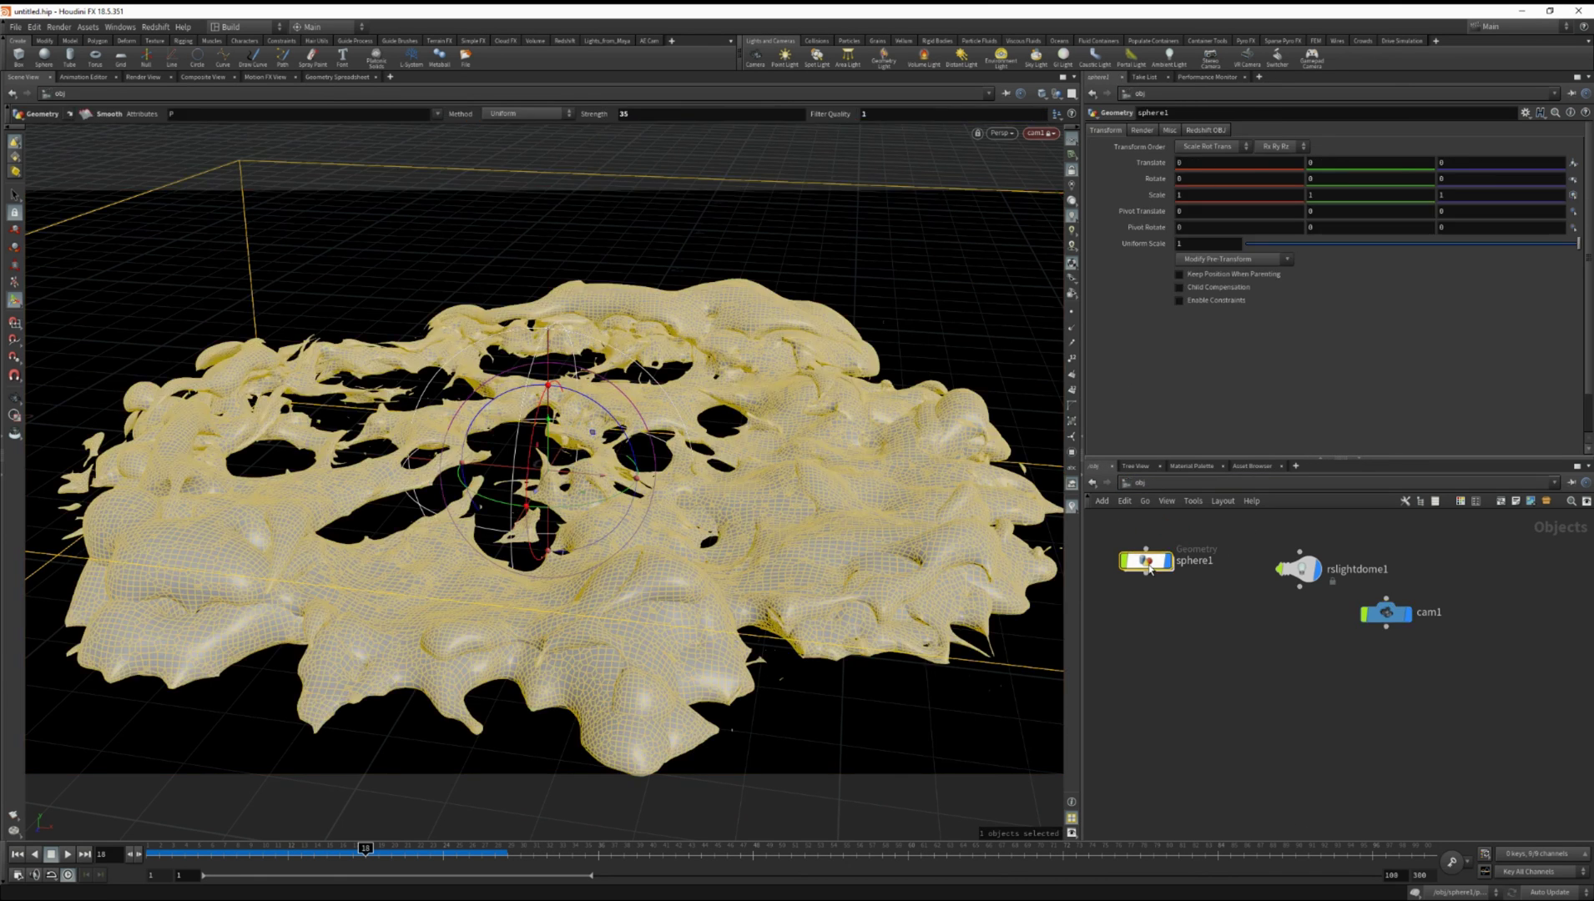
click(1558, 149)
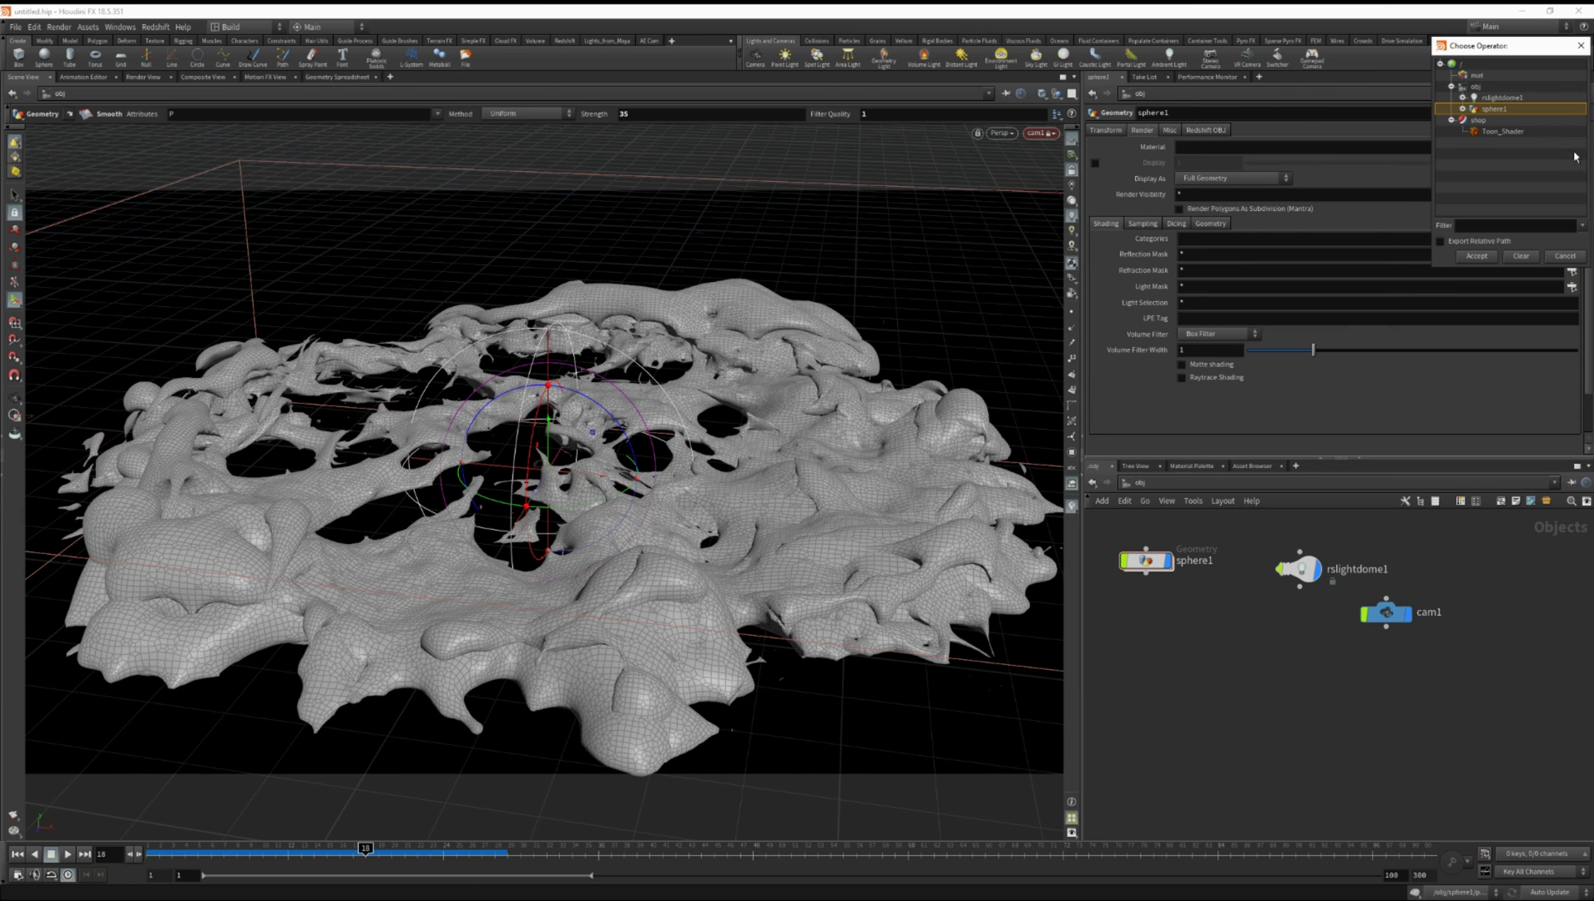
double_click(1492, 132)
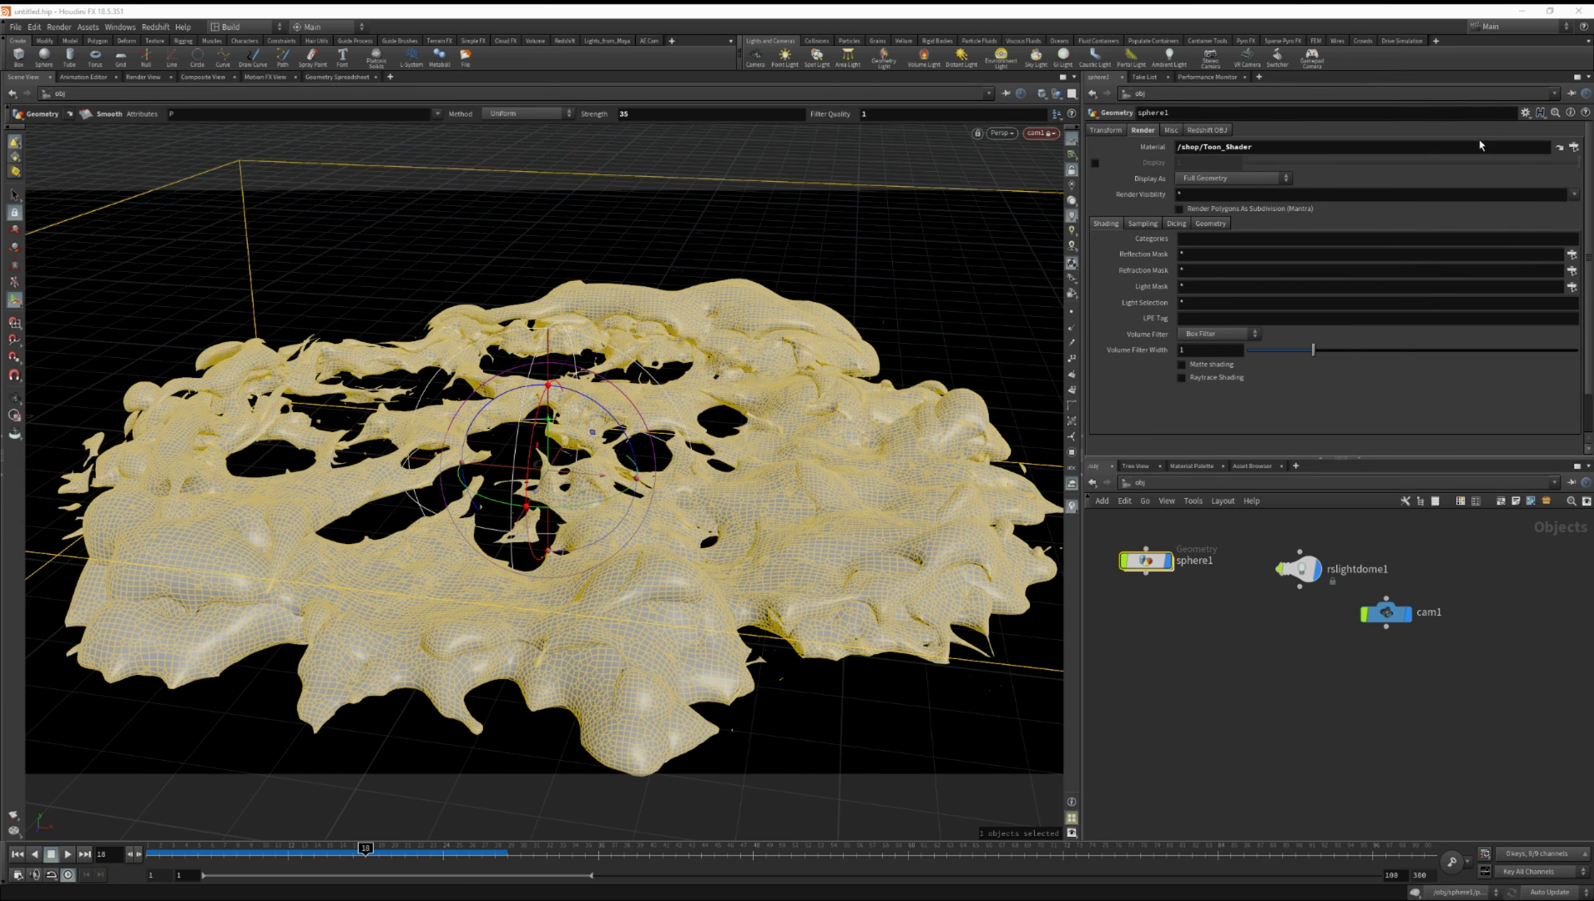
click(1239, 649)
Start a Redshift IPR render through /obj/cam1 in the Render View, and stop it after checking the image
click(142, 77)
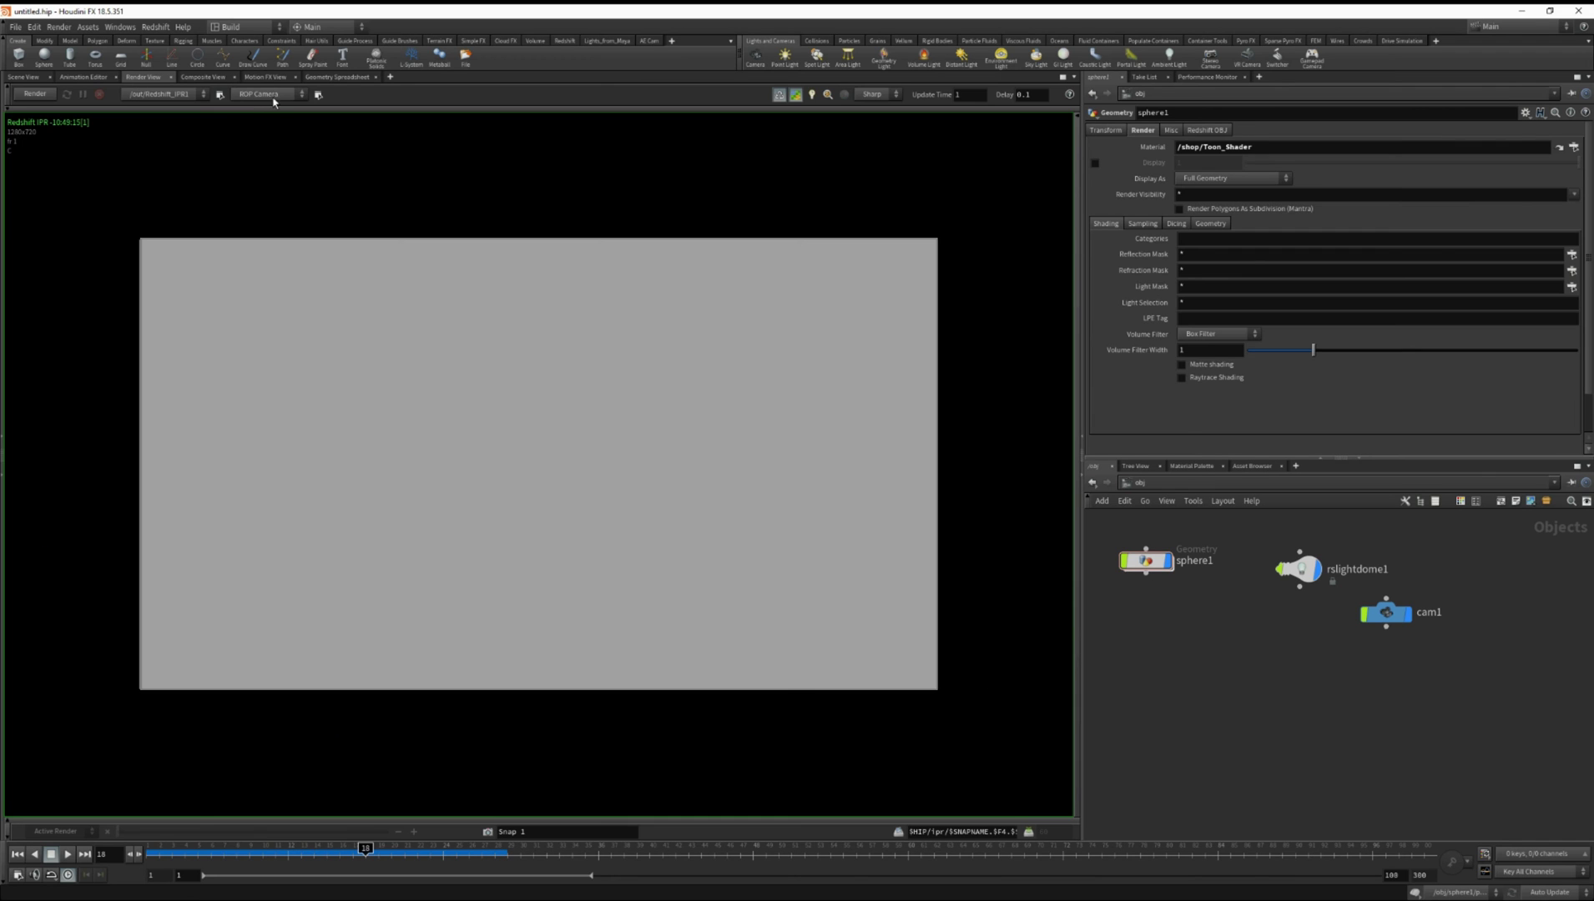
click(259, 94)
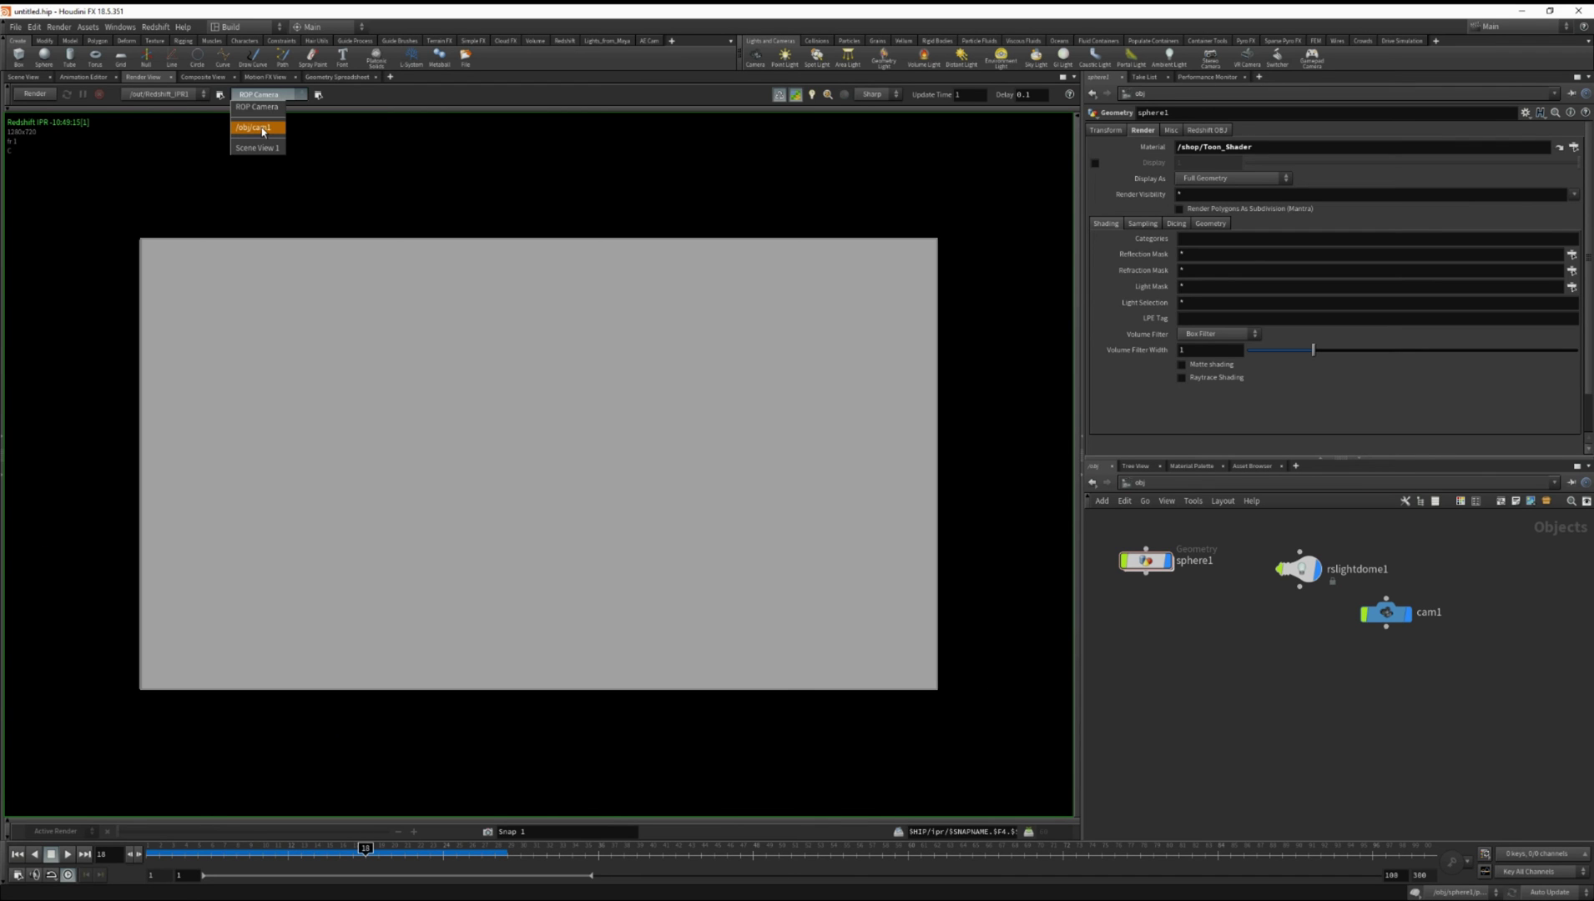
click(262, 129)
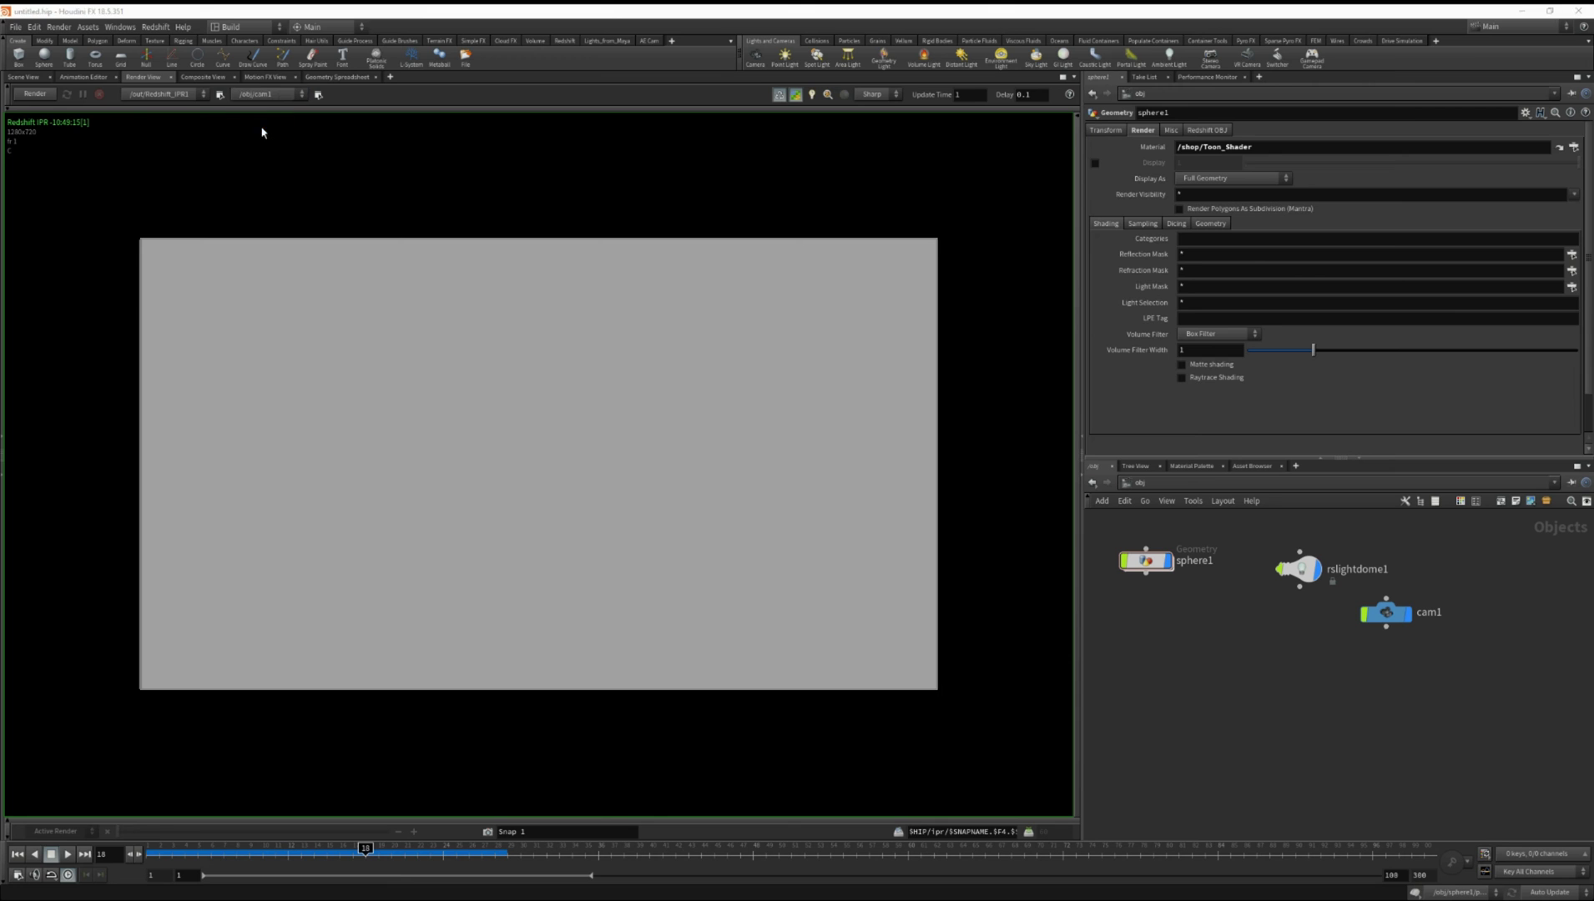
click(35, 94)
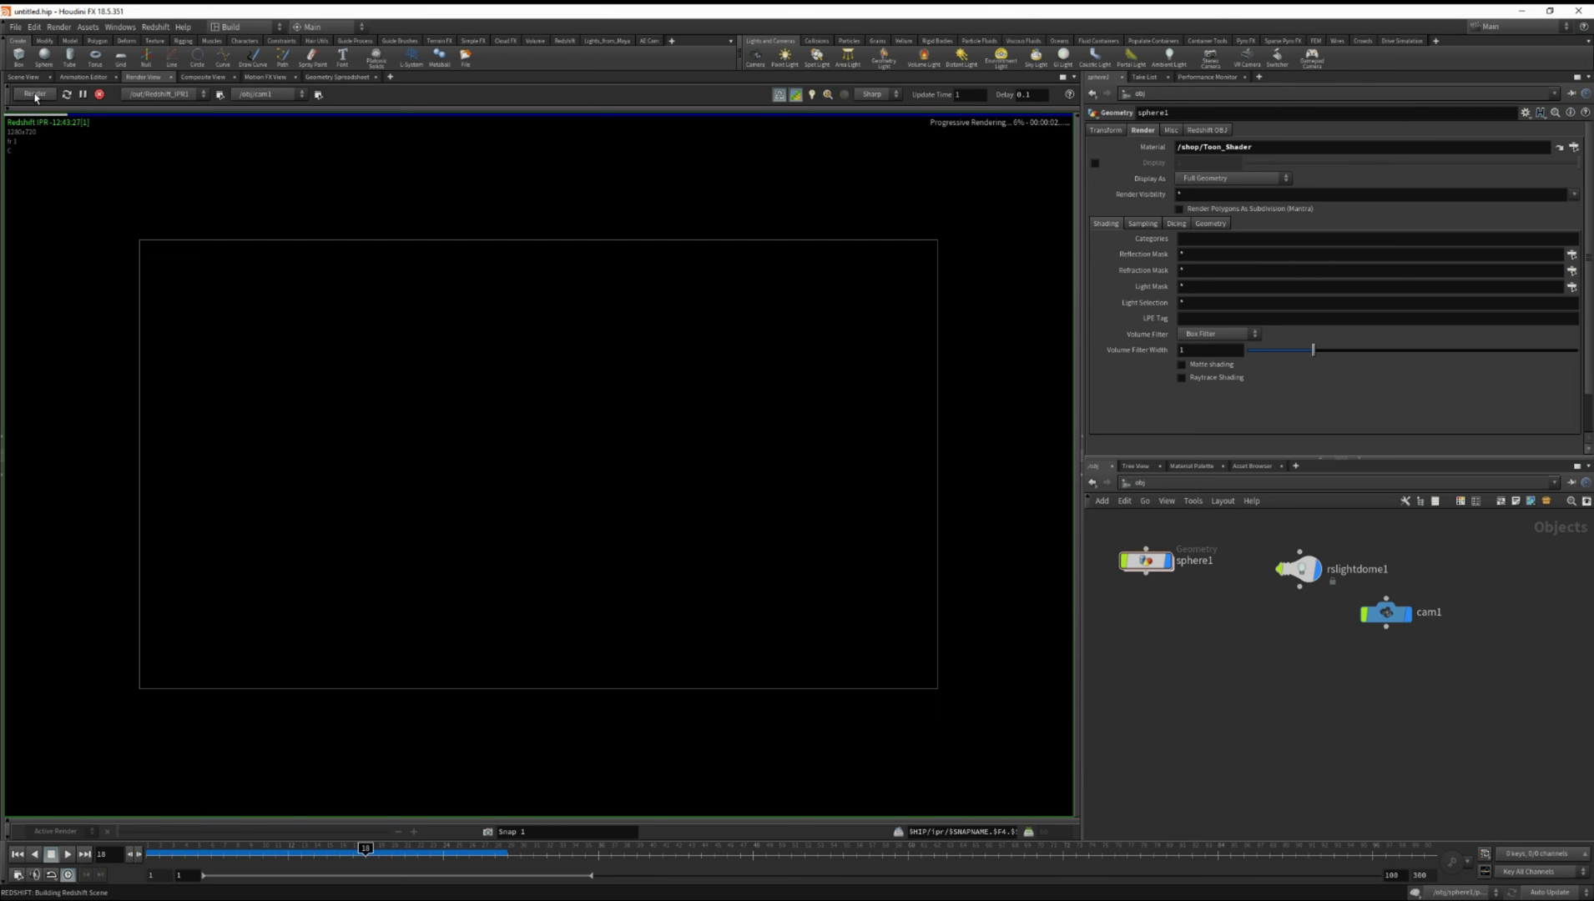
click(100, 95)
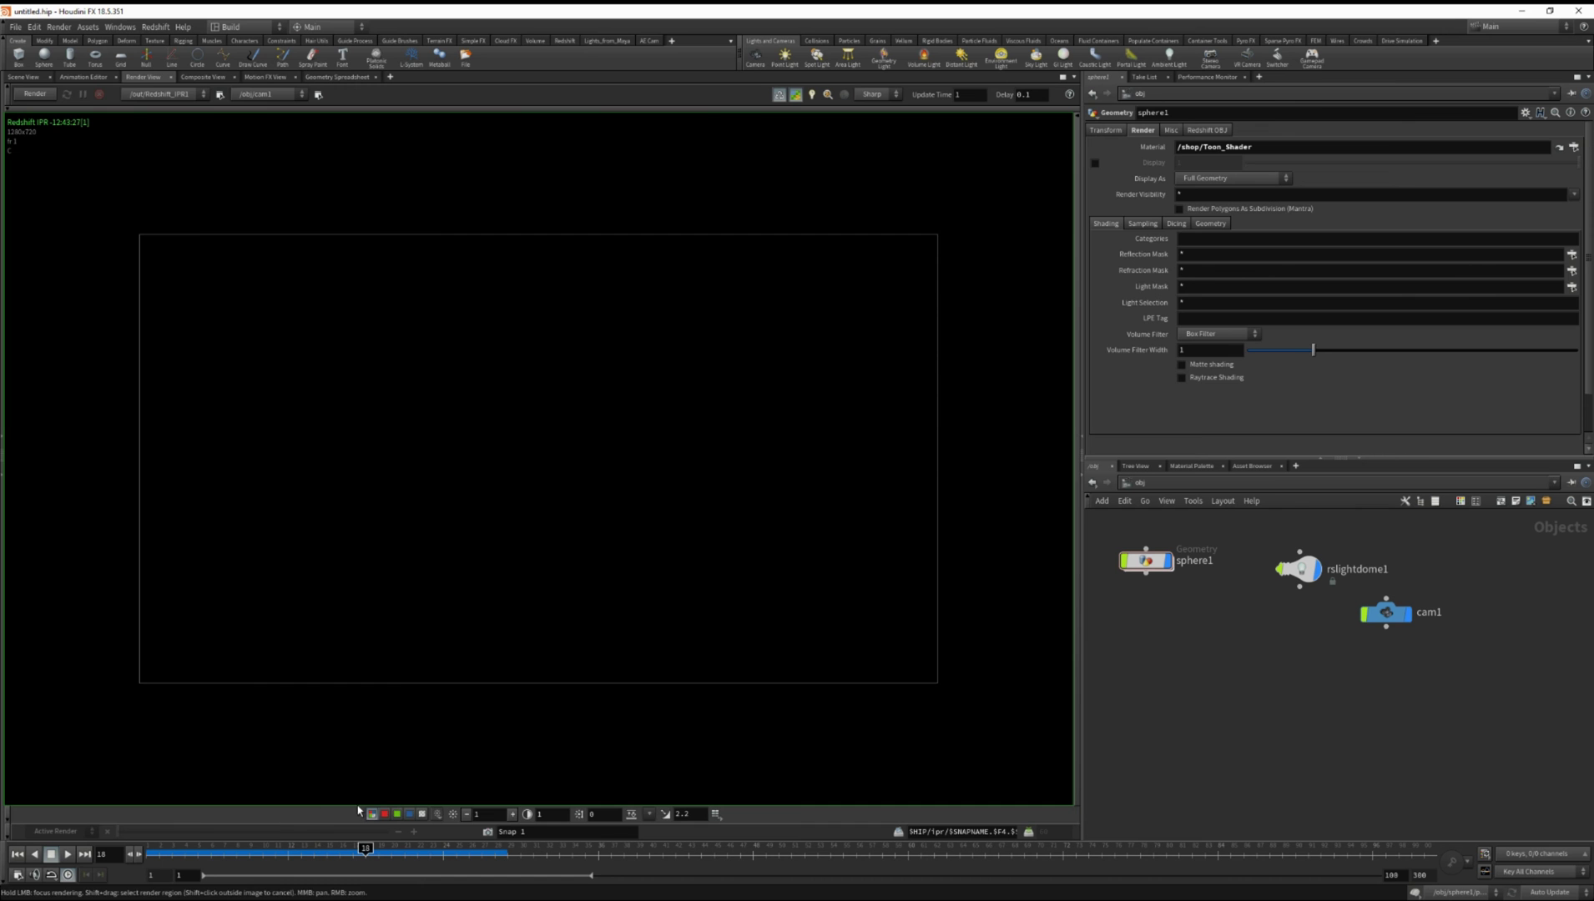
Inside sphere1, add an Attribute Delete node, connect smooth1 to its input and display it
click(29, 77)
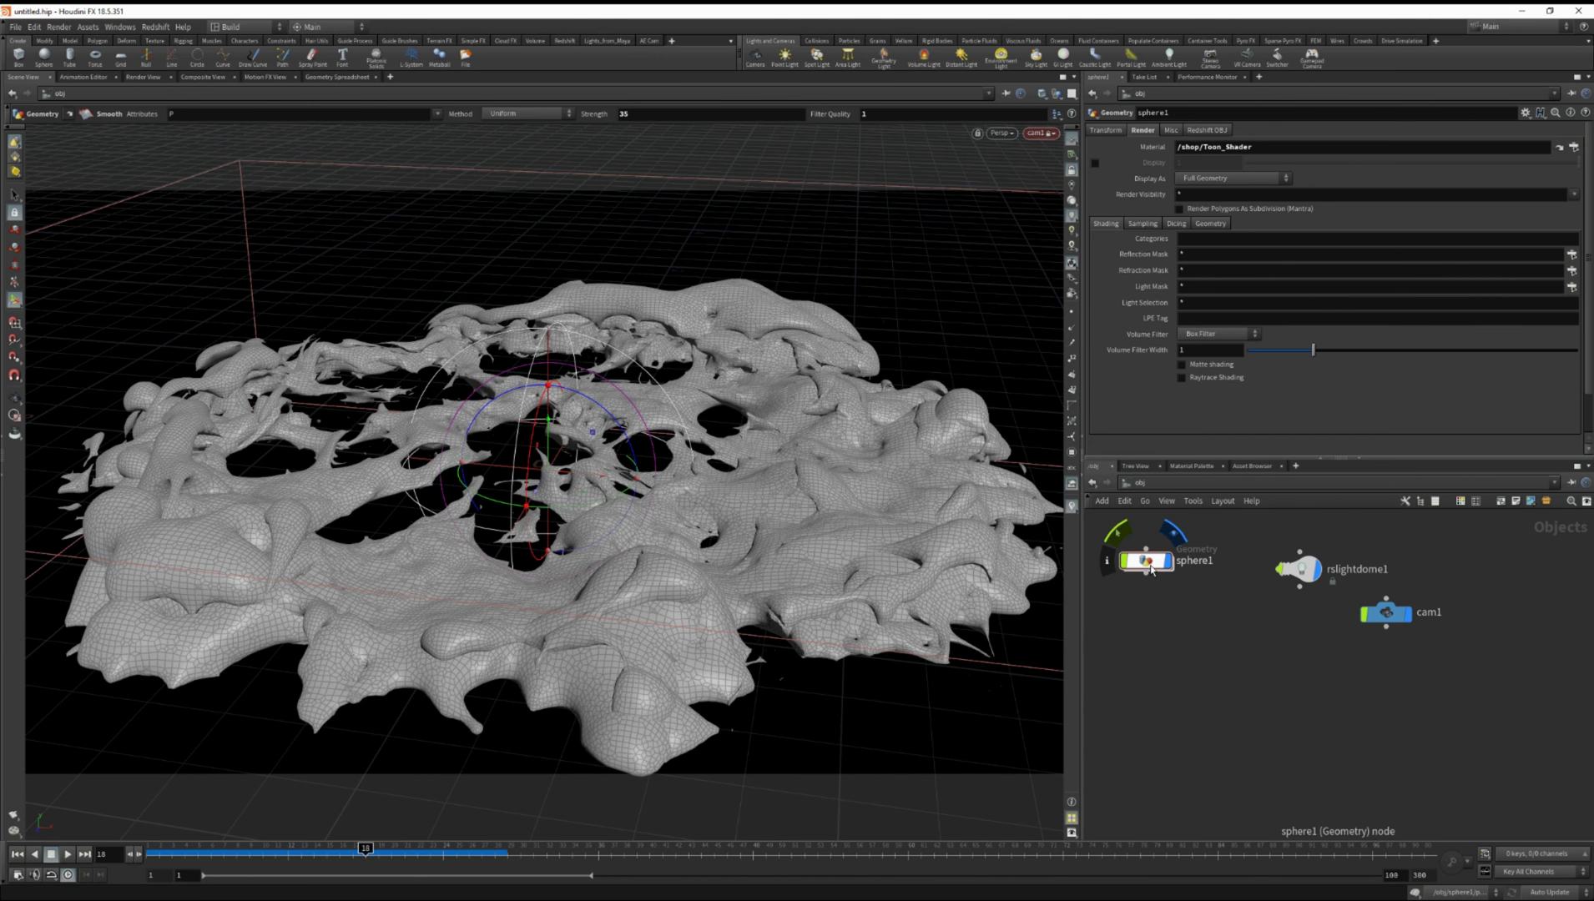
double_click(1159, 571)
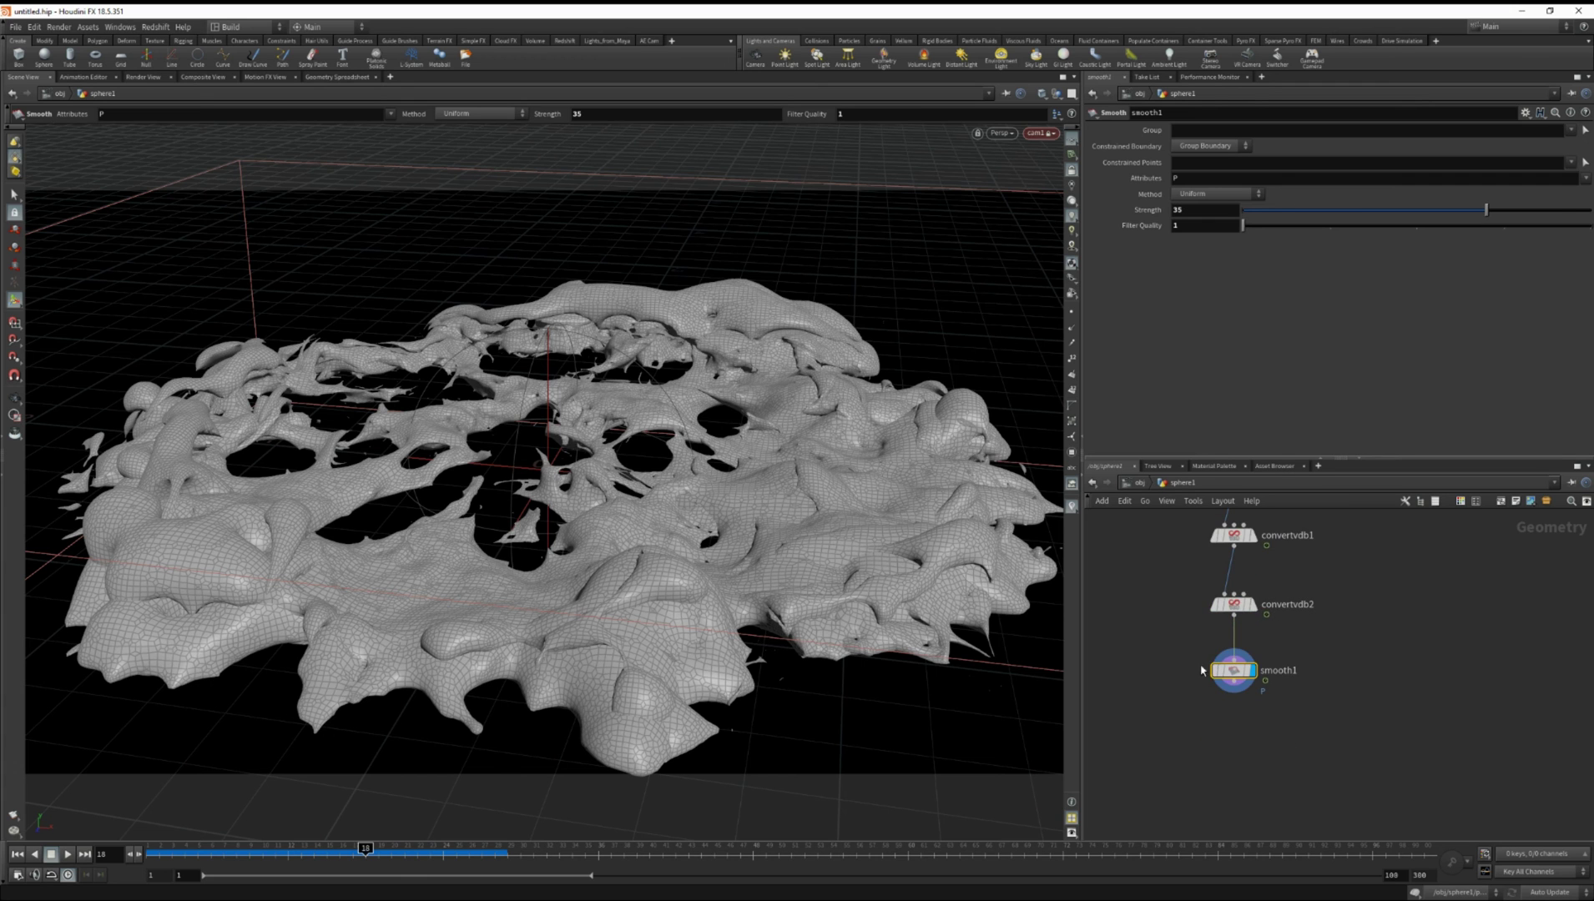
scroll(1173, 677, down, 2)
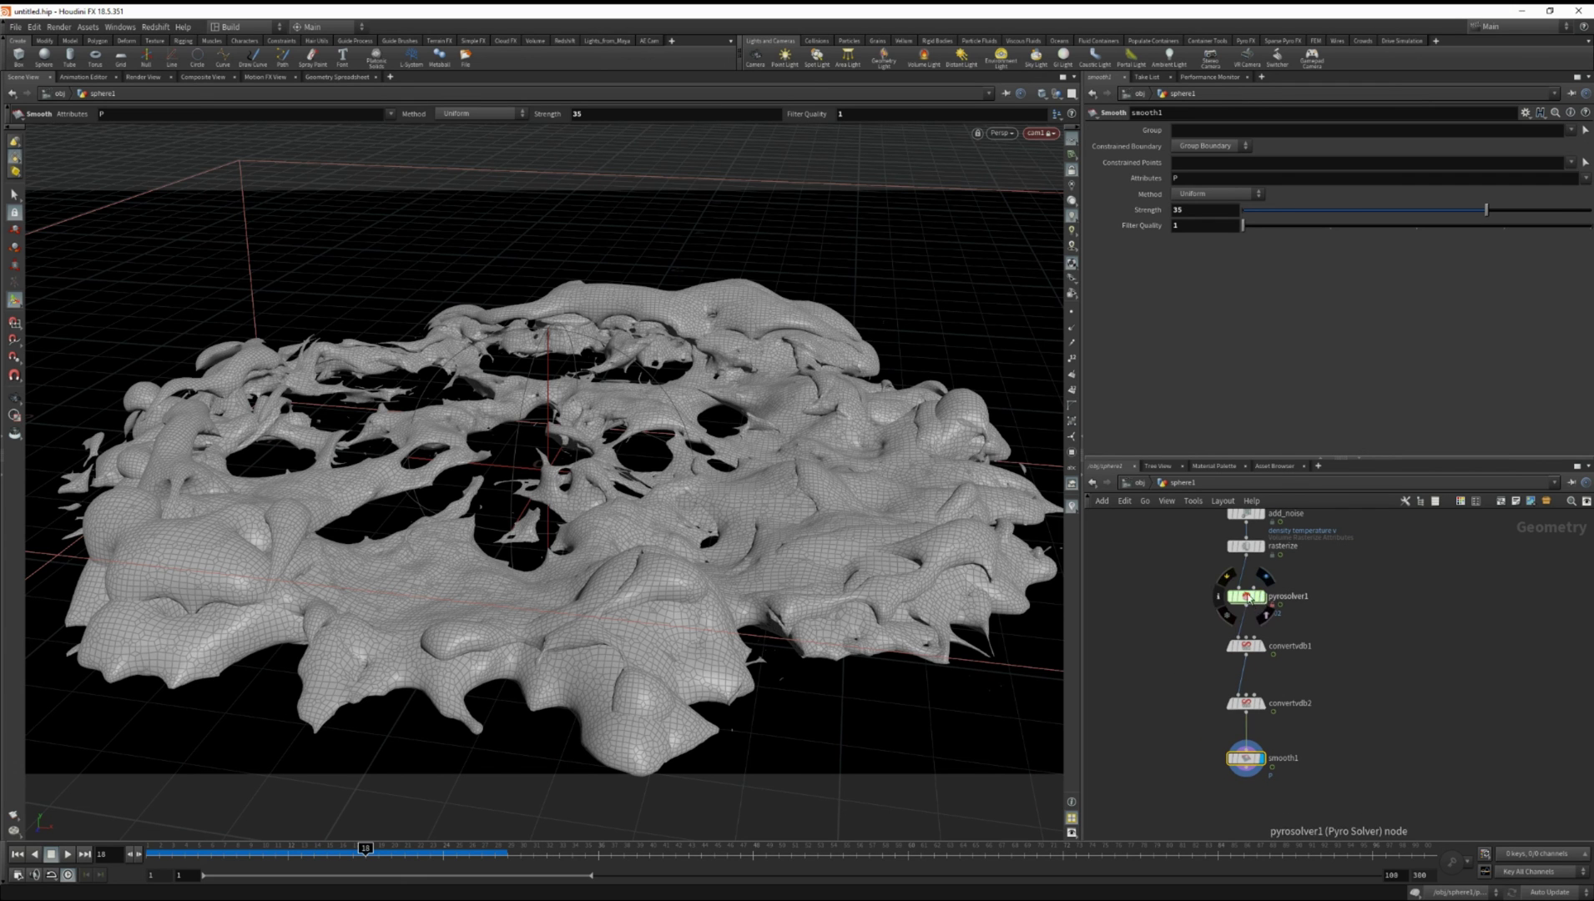
mouse_move(1232, 597)
middle_drag(1206, 536, 1184, 581)
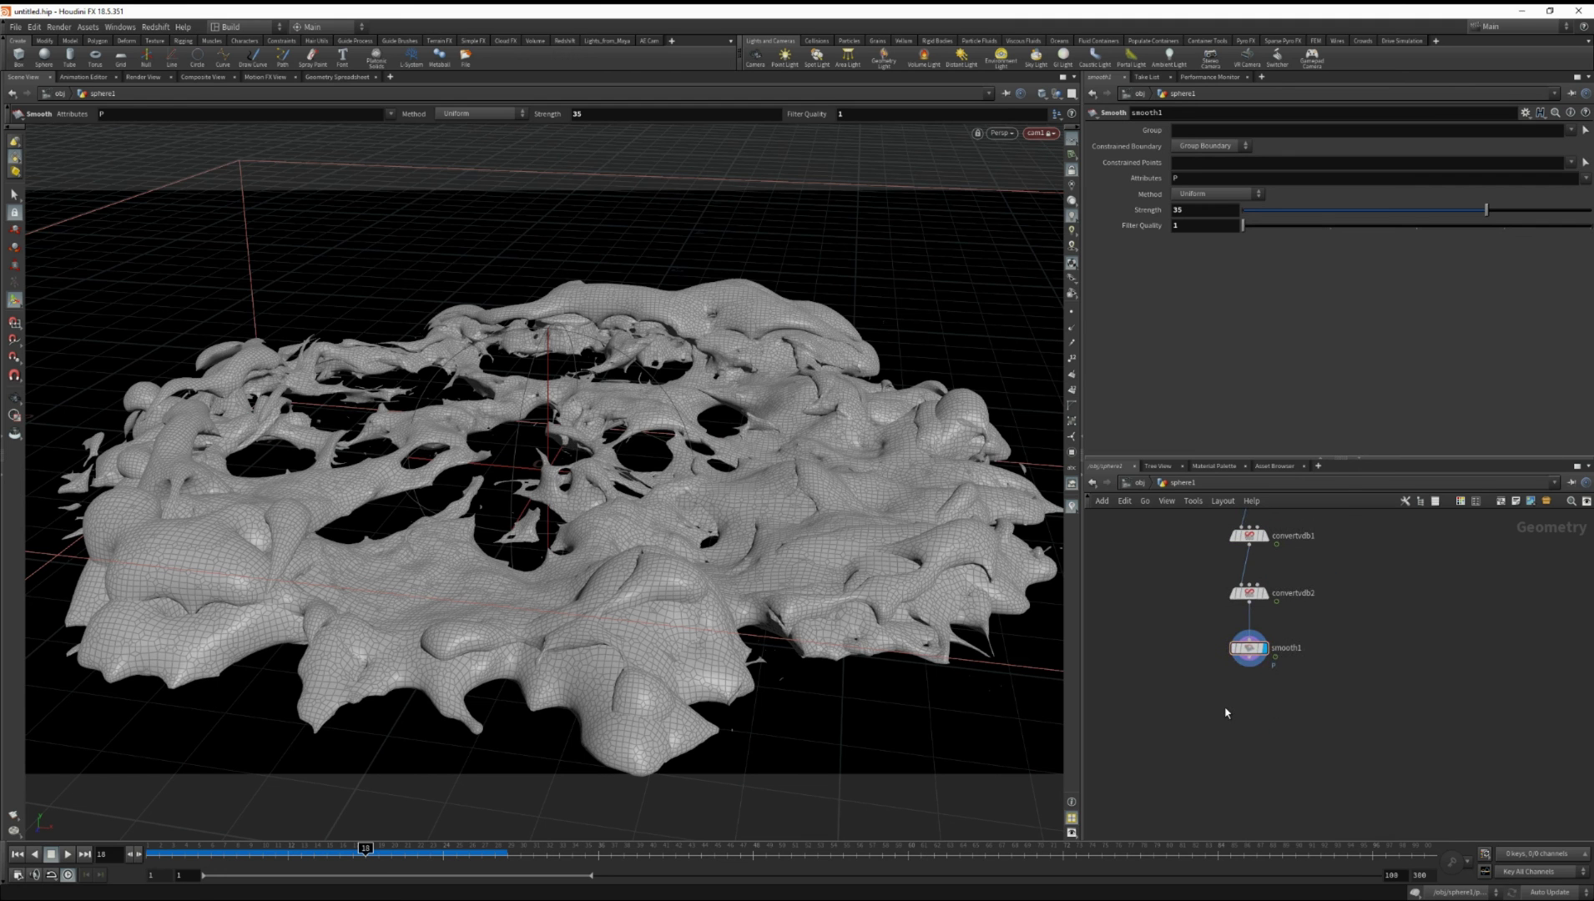
key(Tab)
text(attribute del)
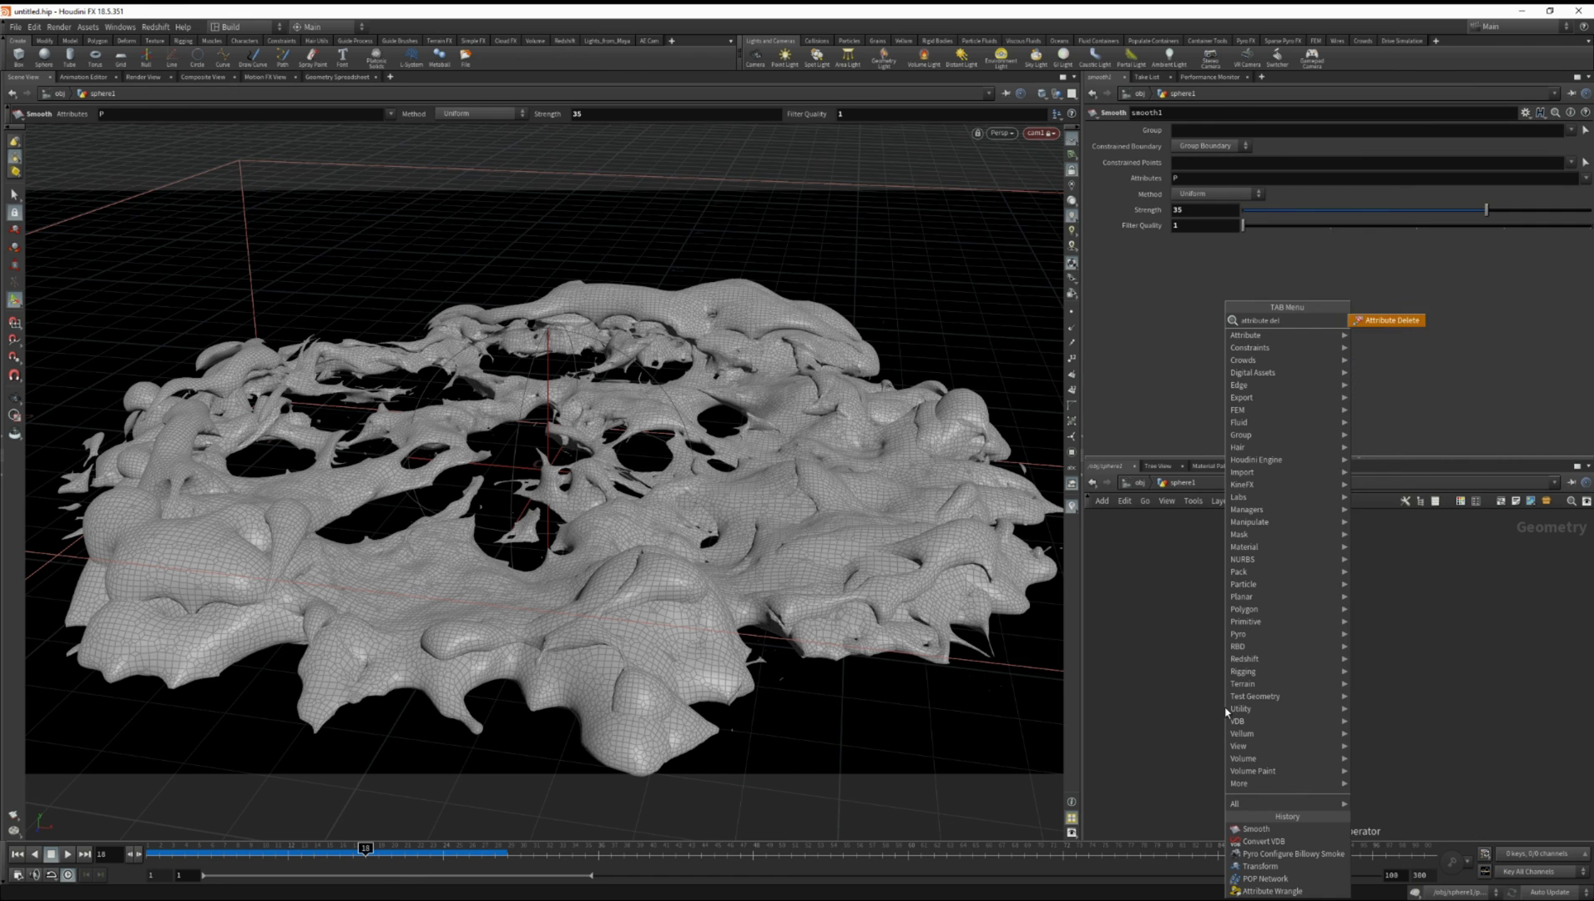
key(Return)
click(1225, 712)
drag(1250, 659, 1254, 707)
click(1240, 707)
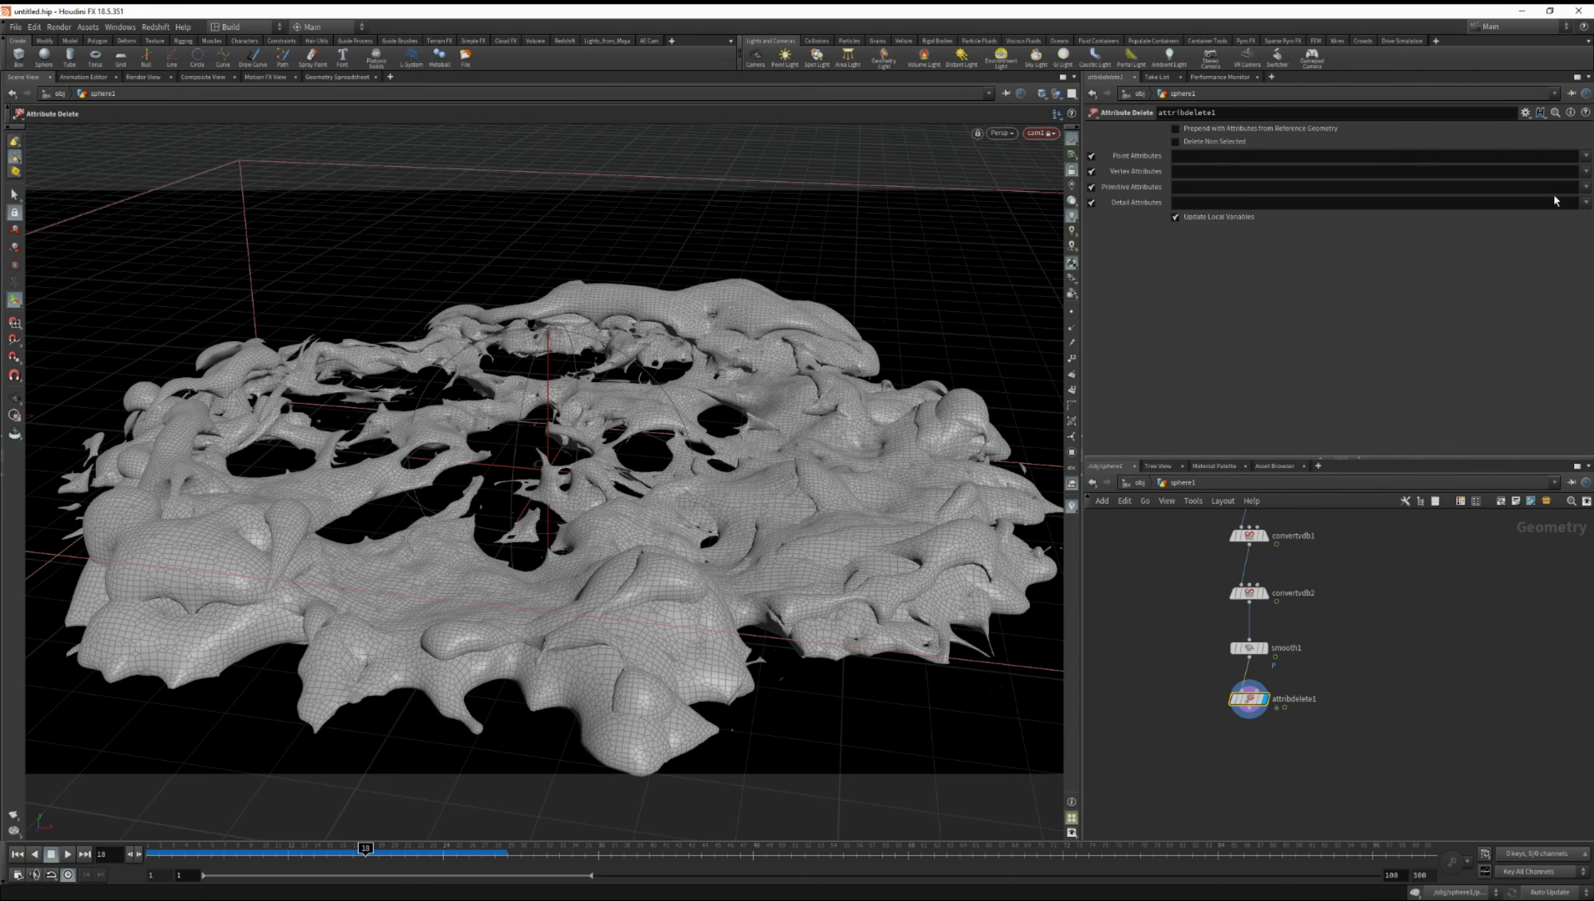
Set attribdelete1 to remove the shop_materialpath primitive attribute
click(1586, 202)
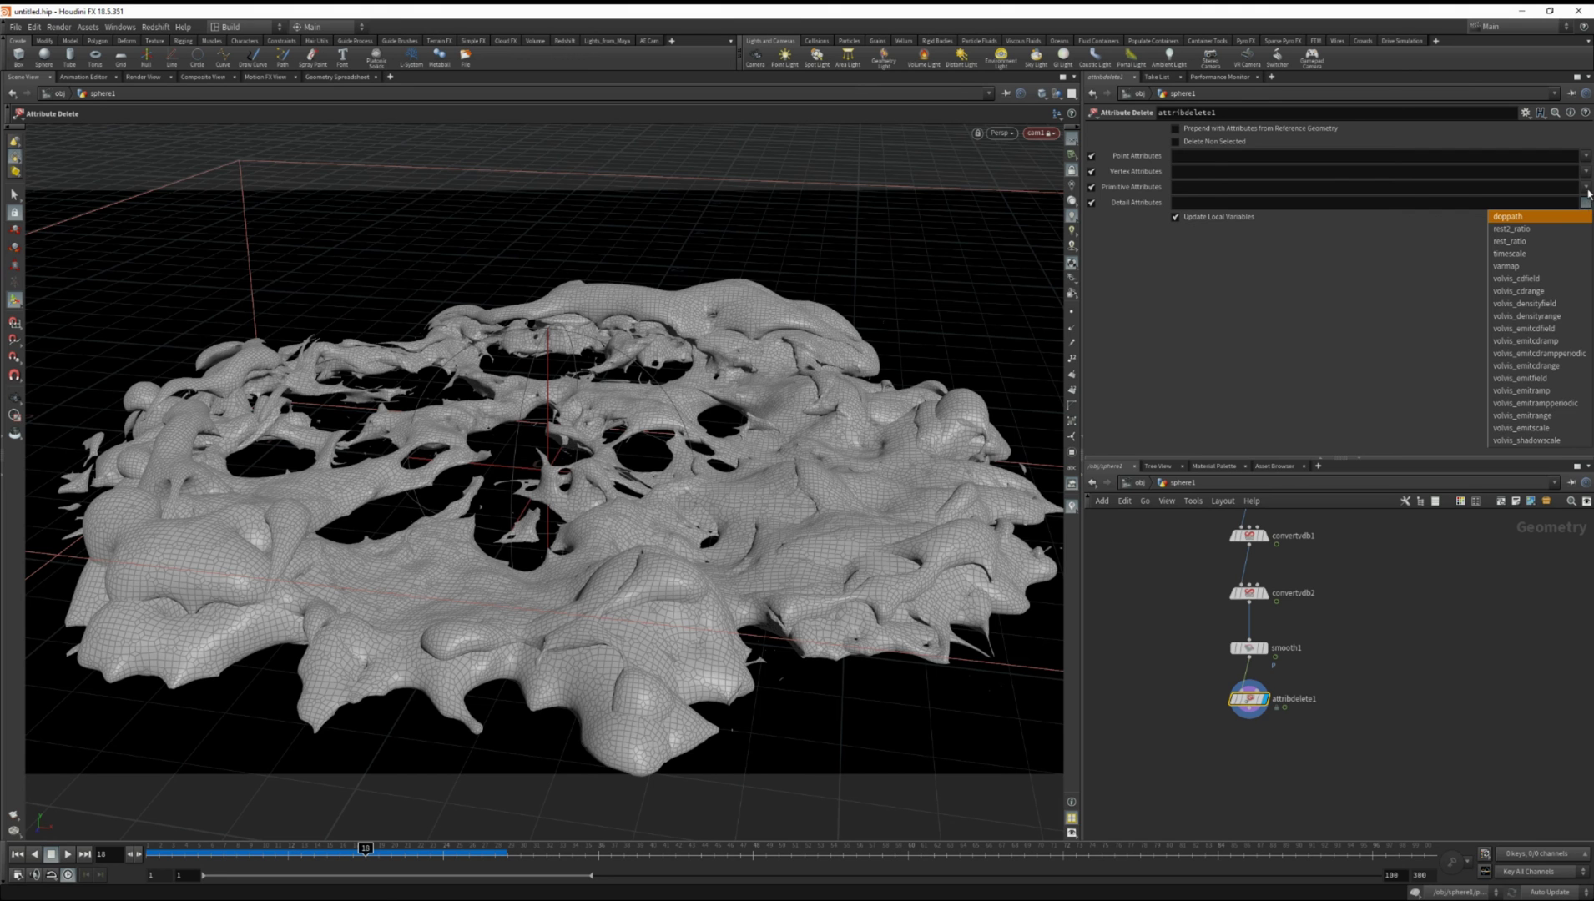
click(1585, 187)
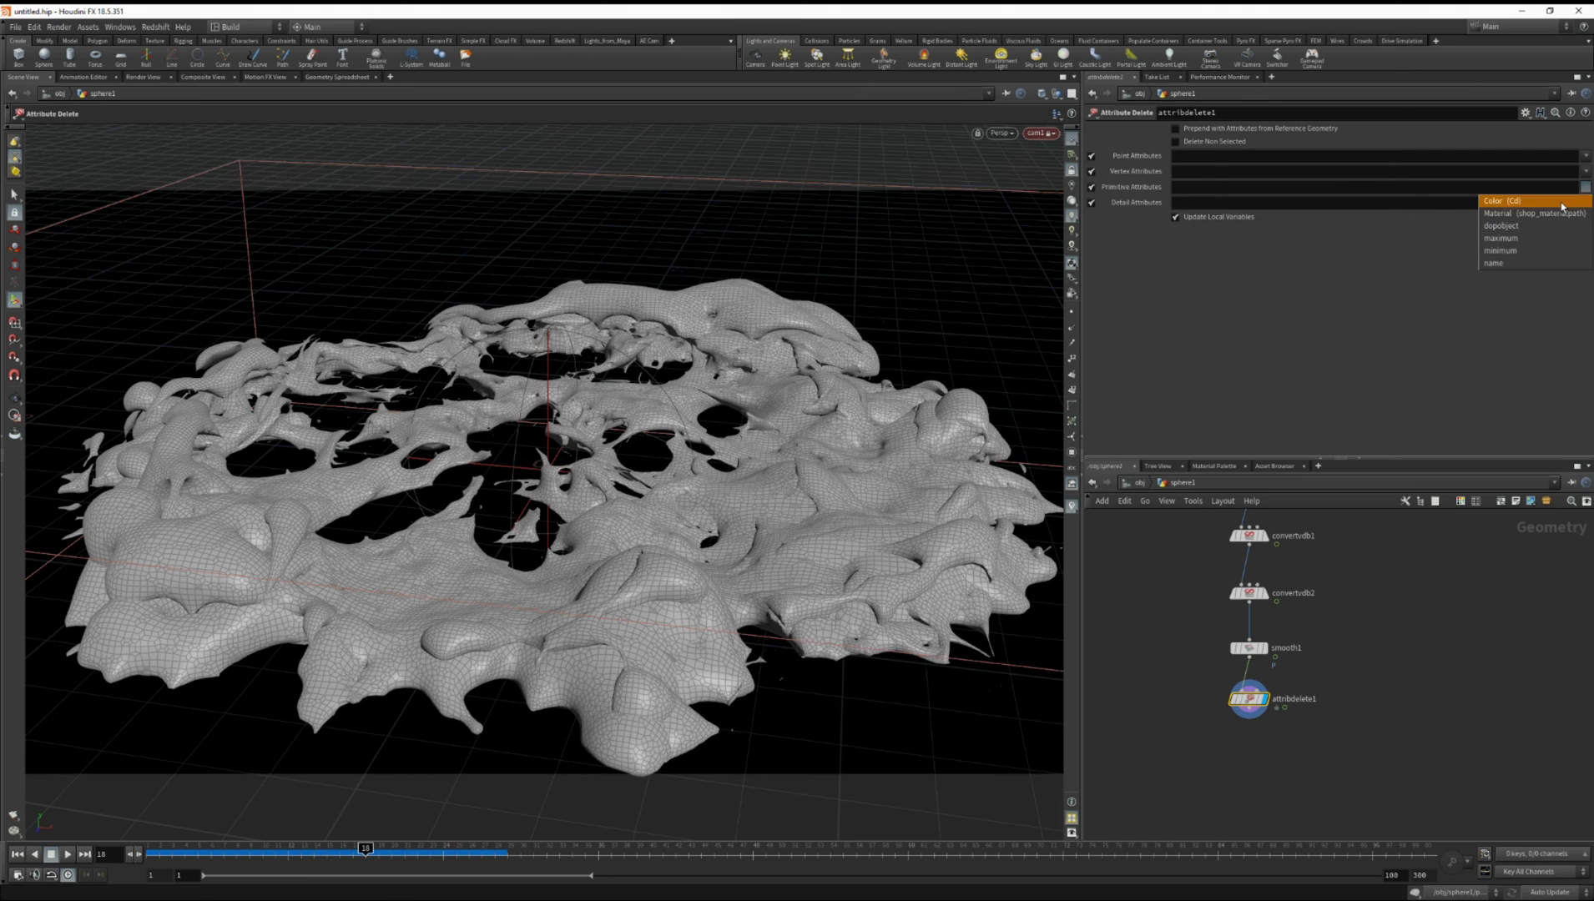
click(1512, 215)
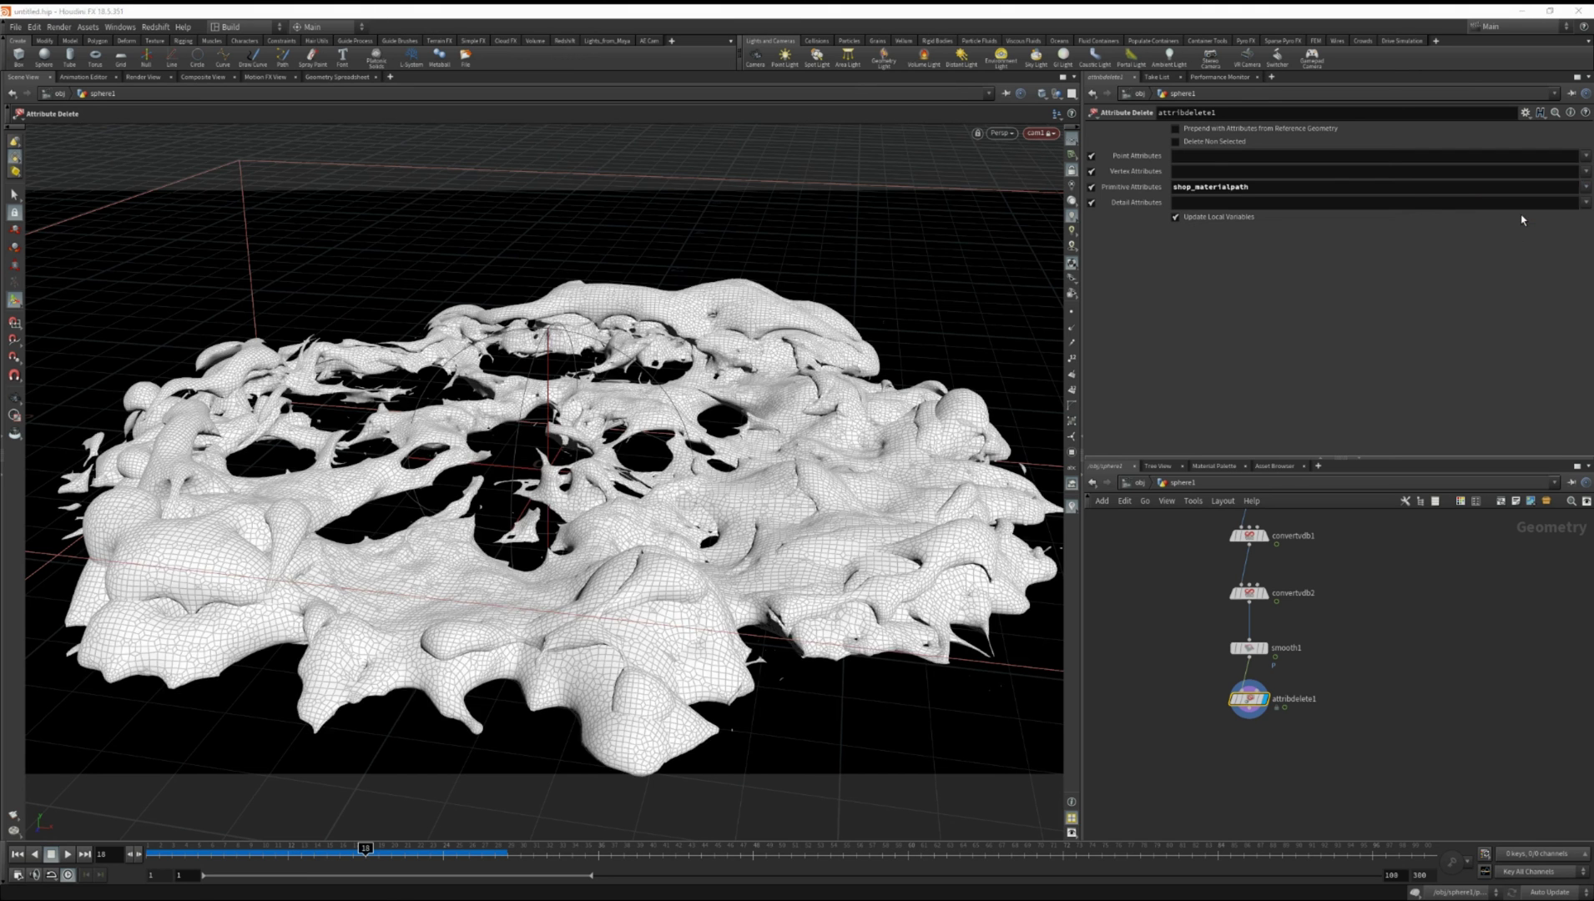
Return to the obj level, run a Redshift IPR test render, stop it and go back to the scene view
click(1140, 483)
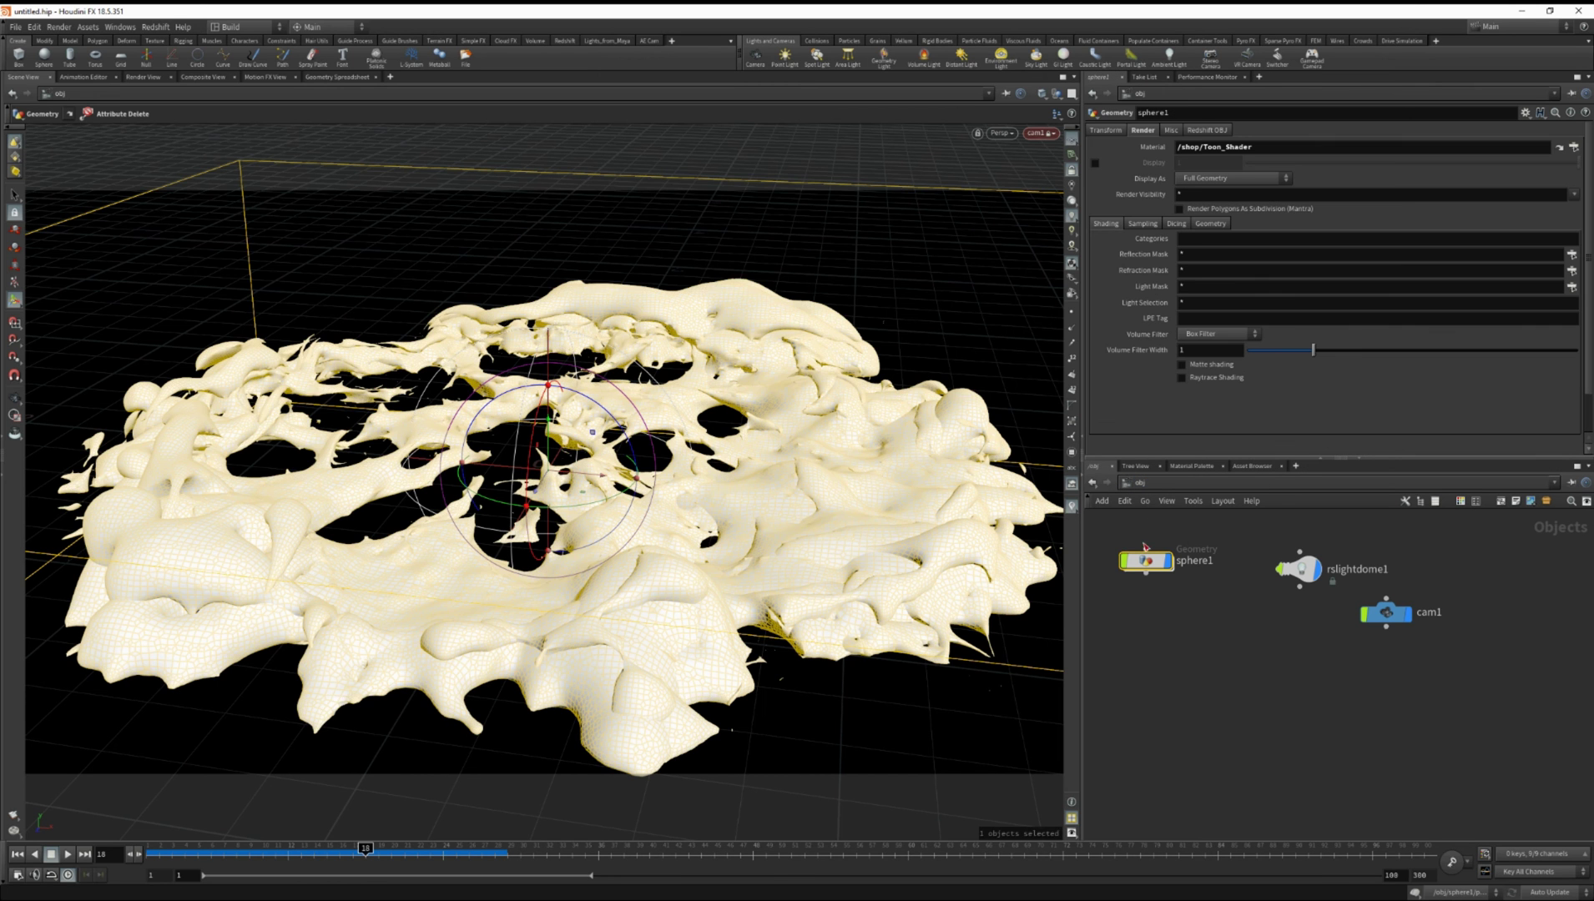
click(150, 78)
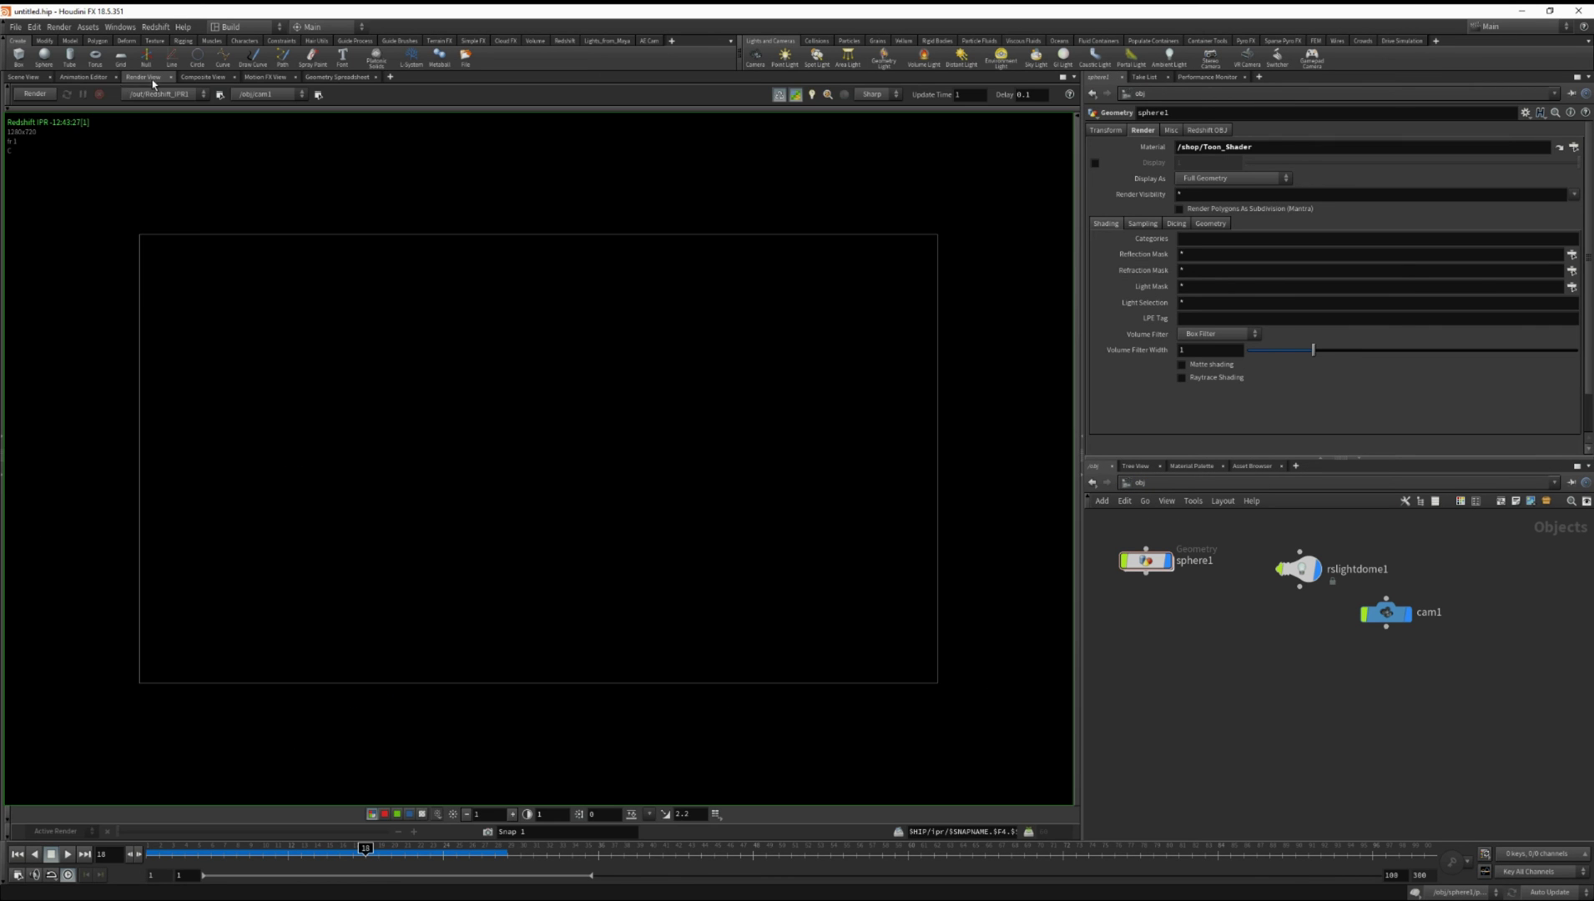
click(34, 94)
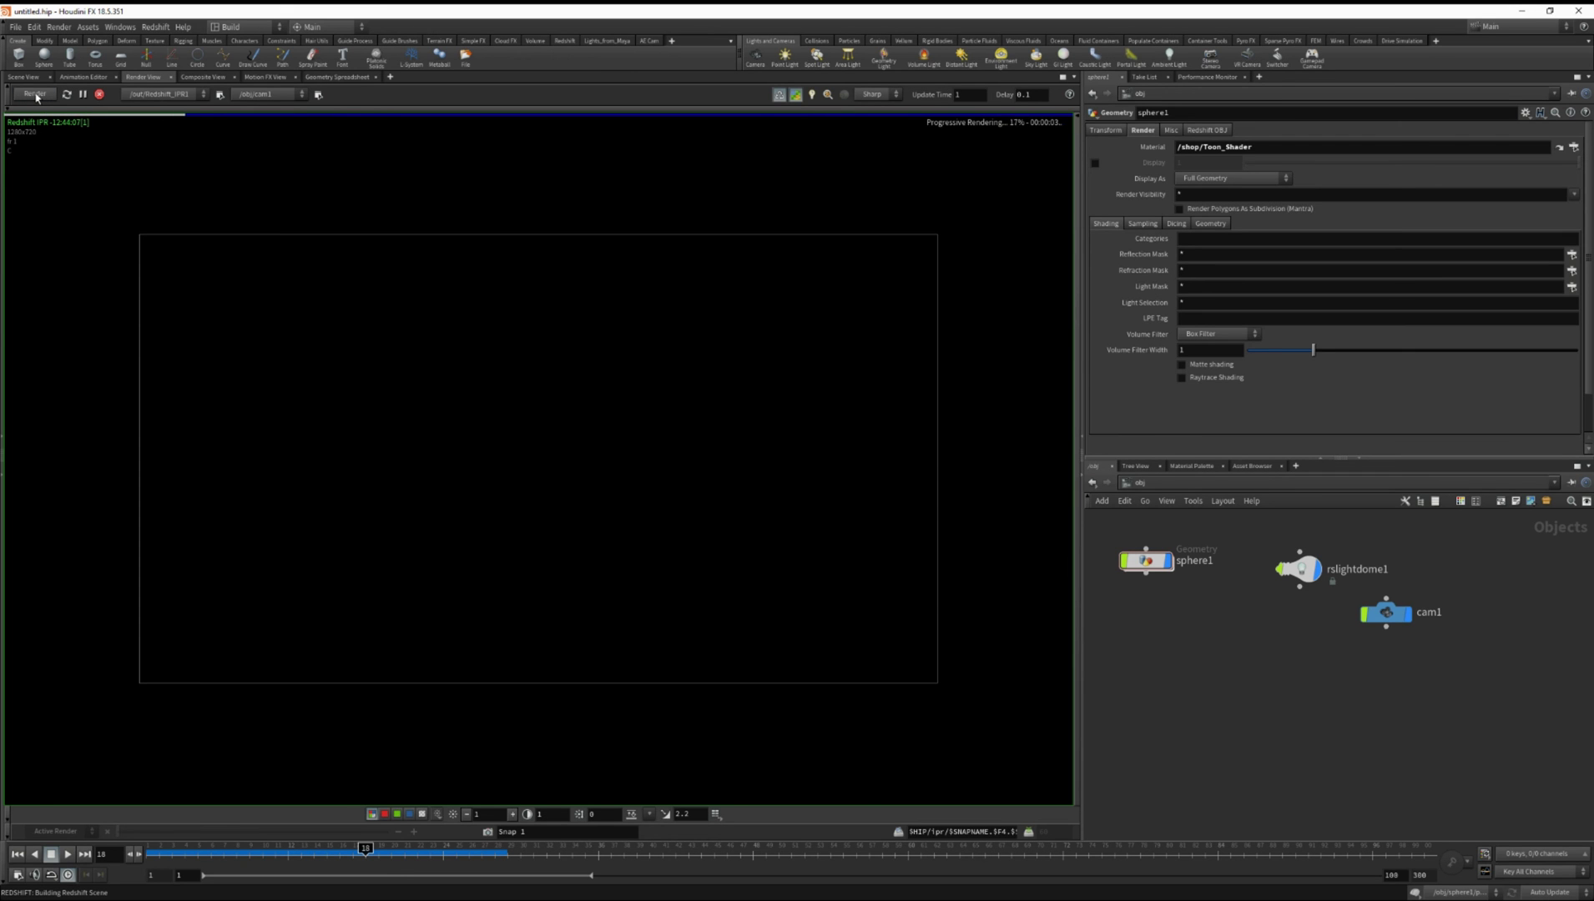
click(98, 95)
click(24, 77)
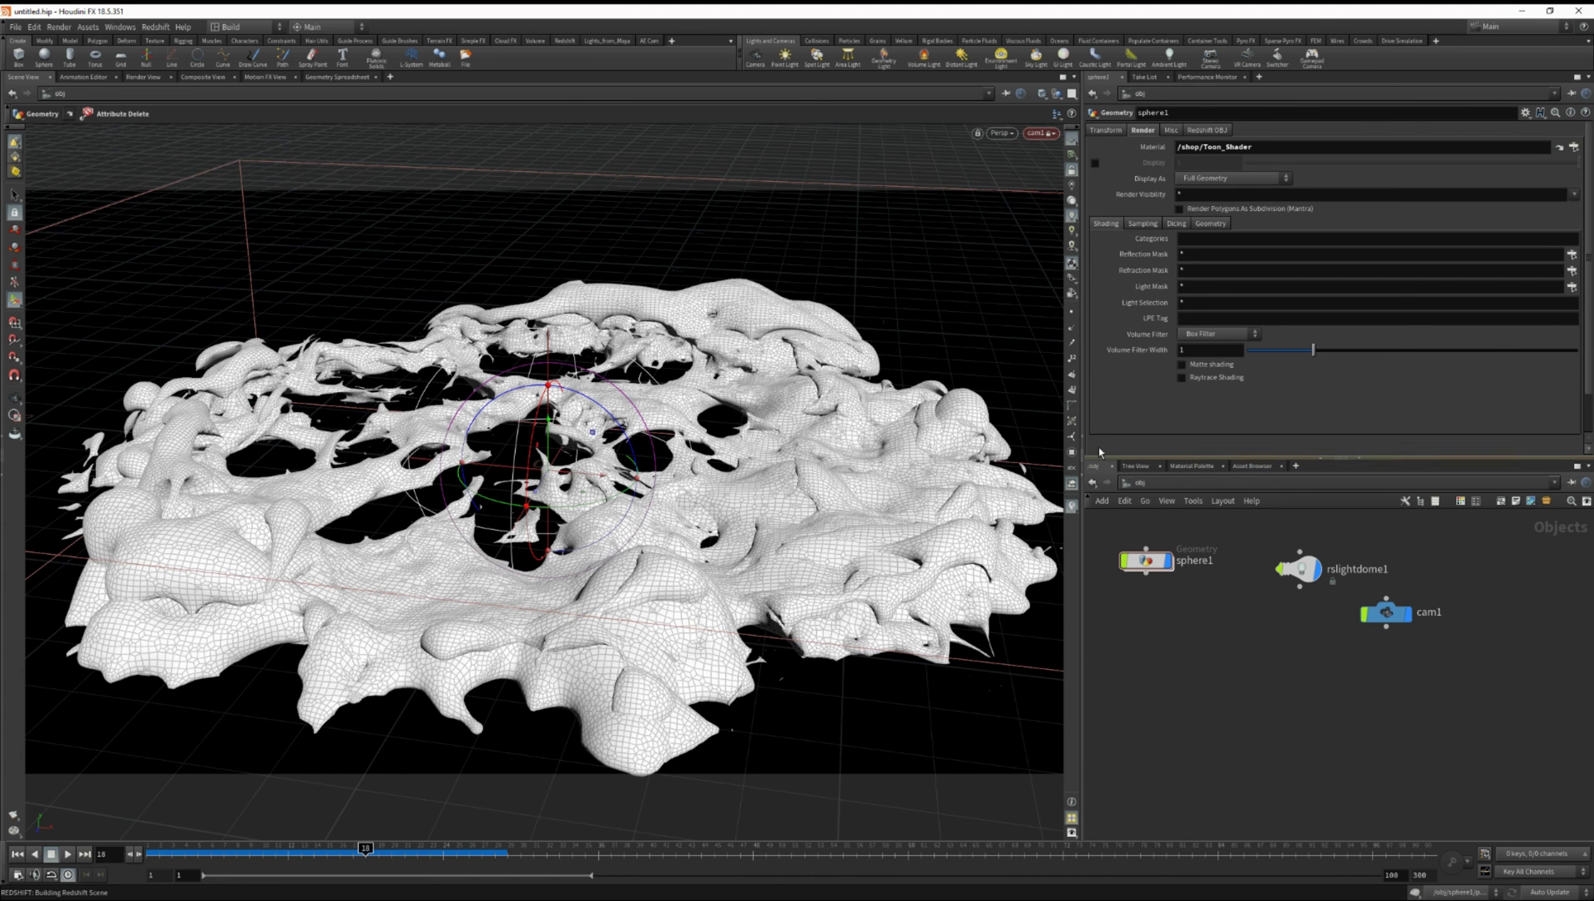
Inside sphere1, add Cd, dopobject, maximum, minimum and name to the primitive attributes that attribdelete1 removes
double_click(1158, 558)
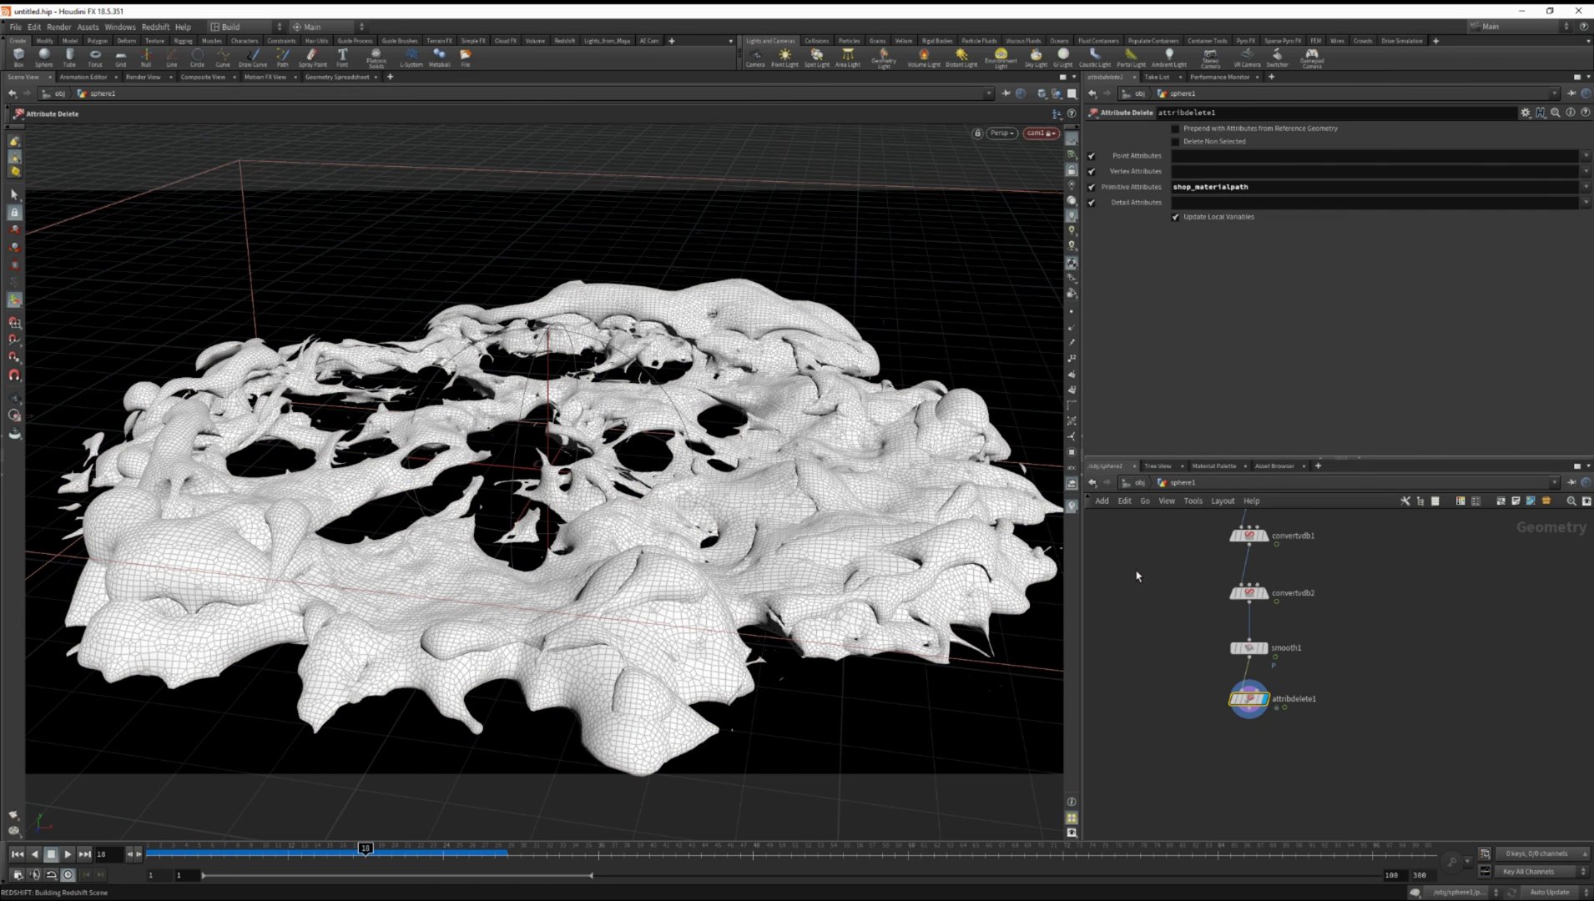
click(1588, 190)
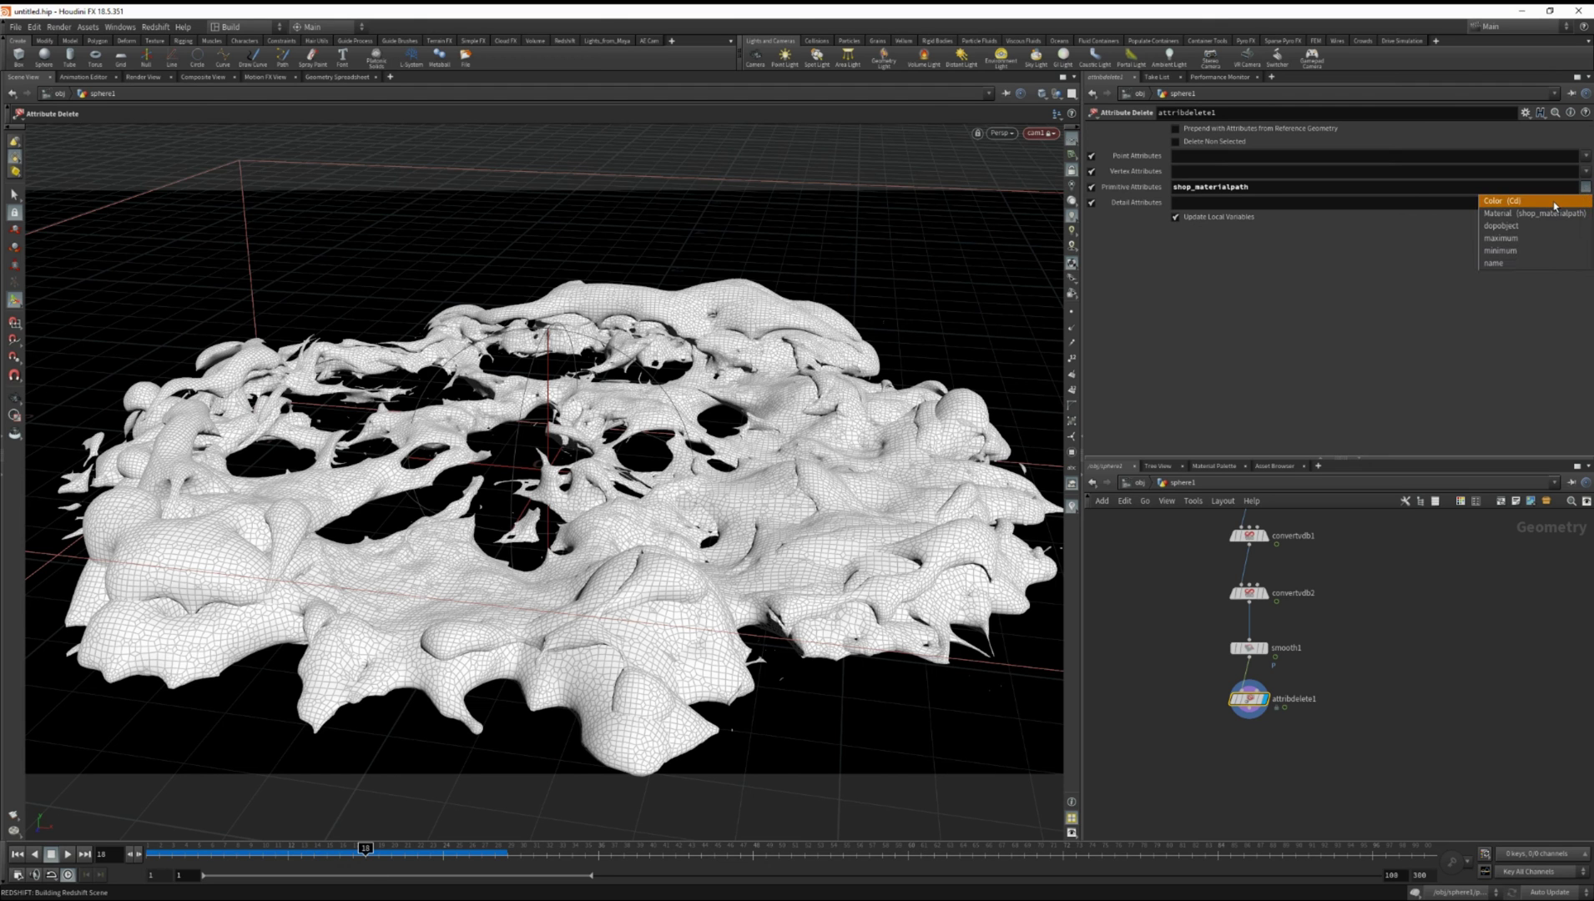
click(1554, 201)
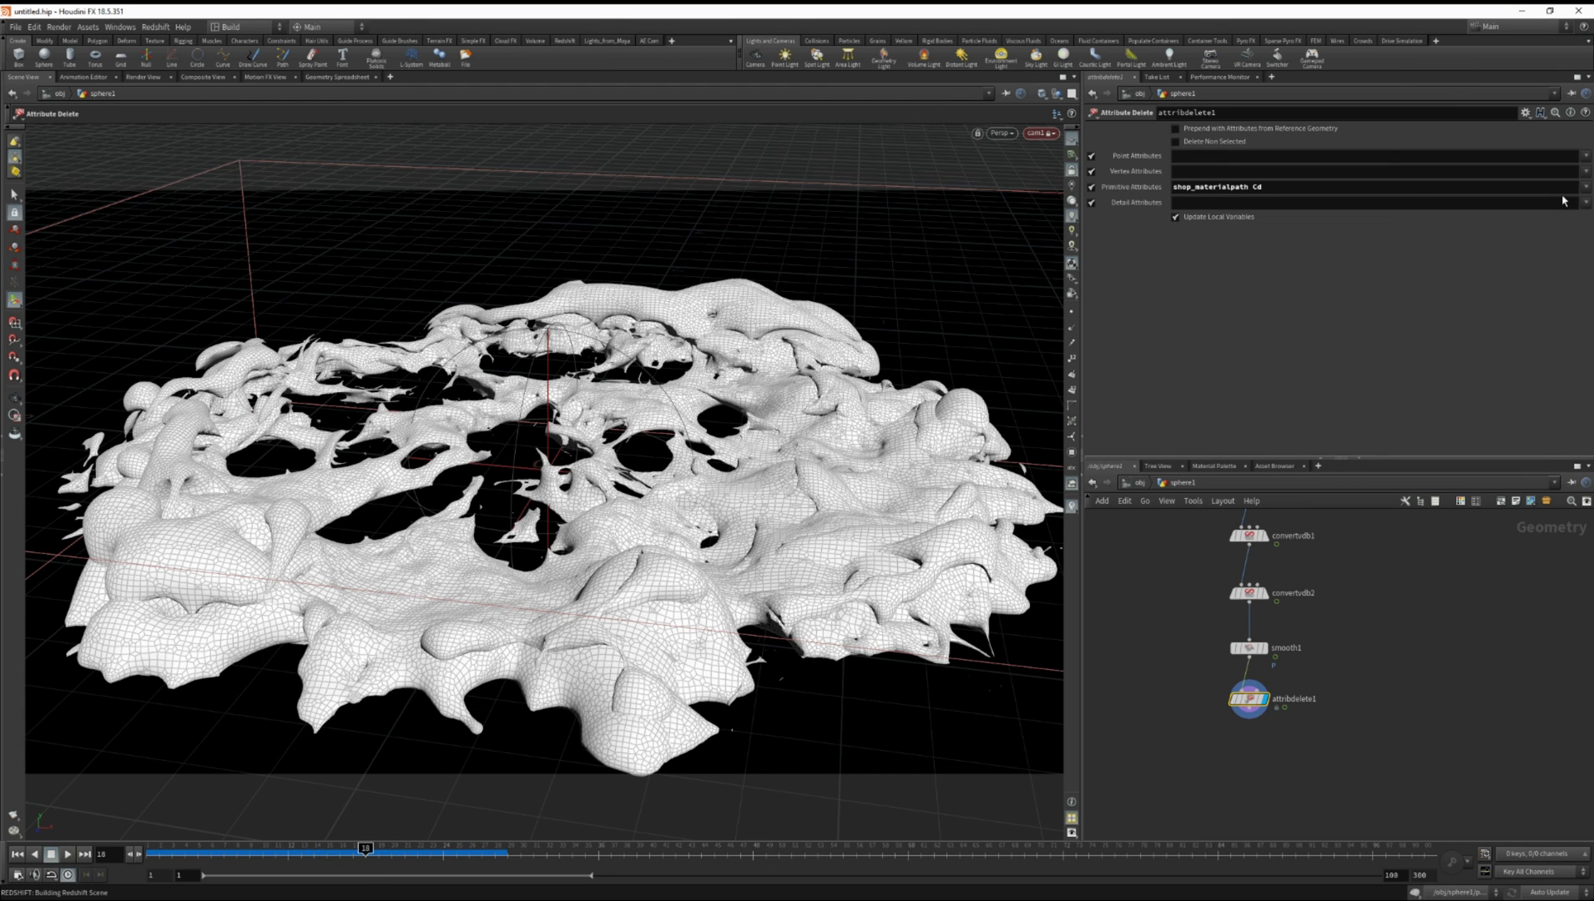
click(1586, 189)
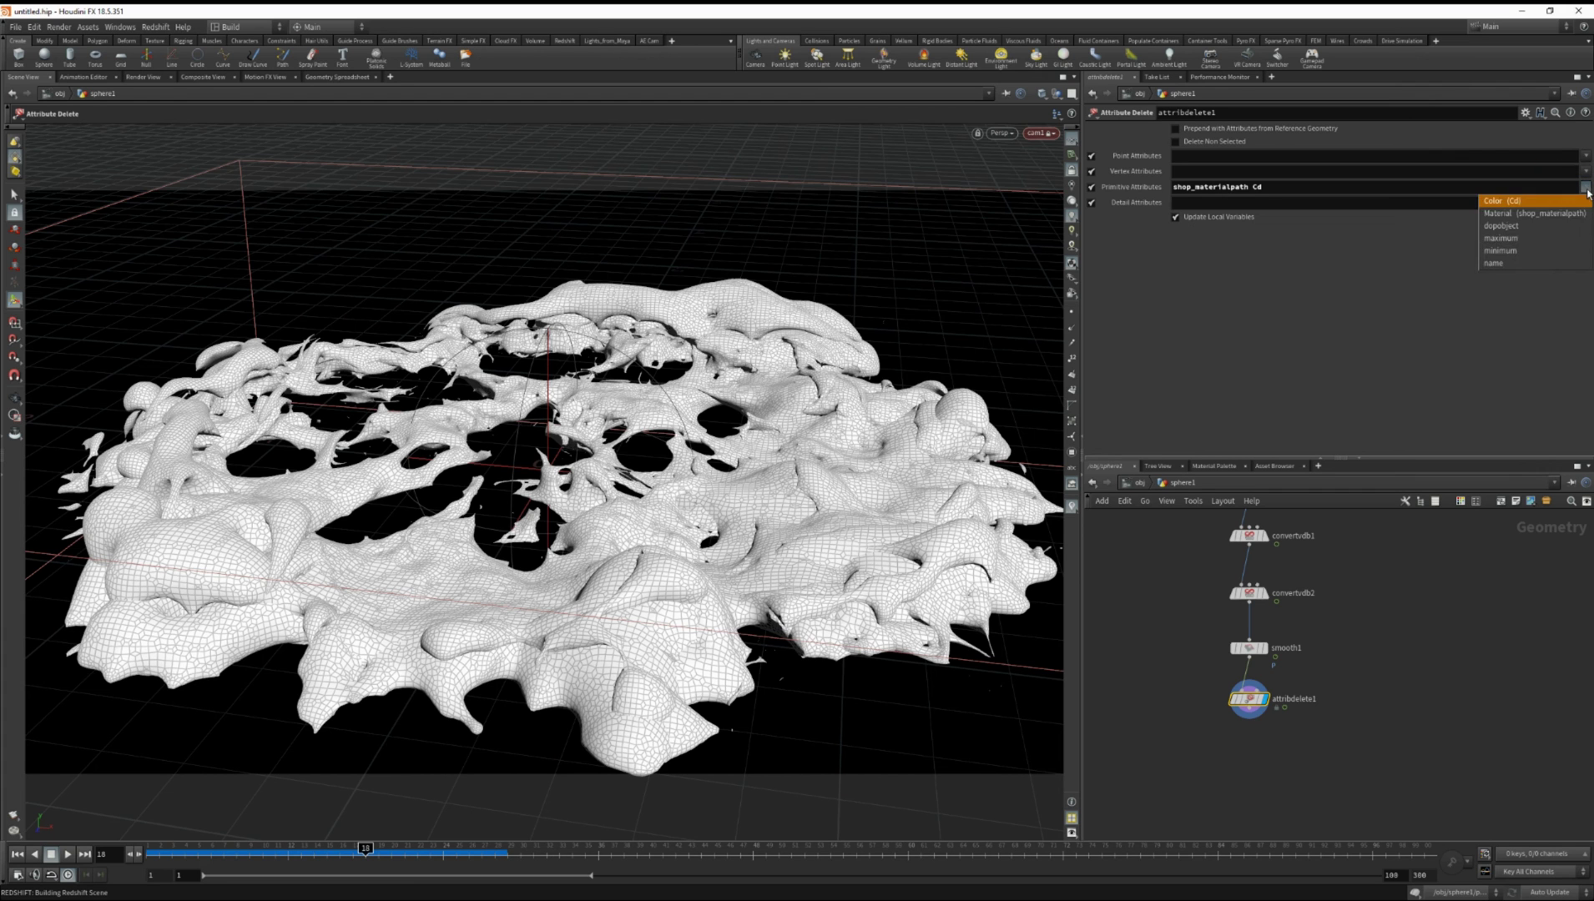
click(1540, 226)
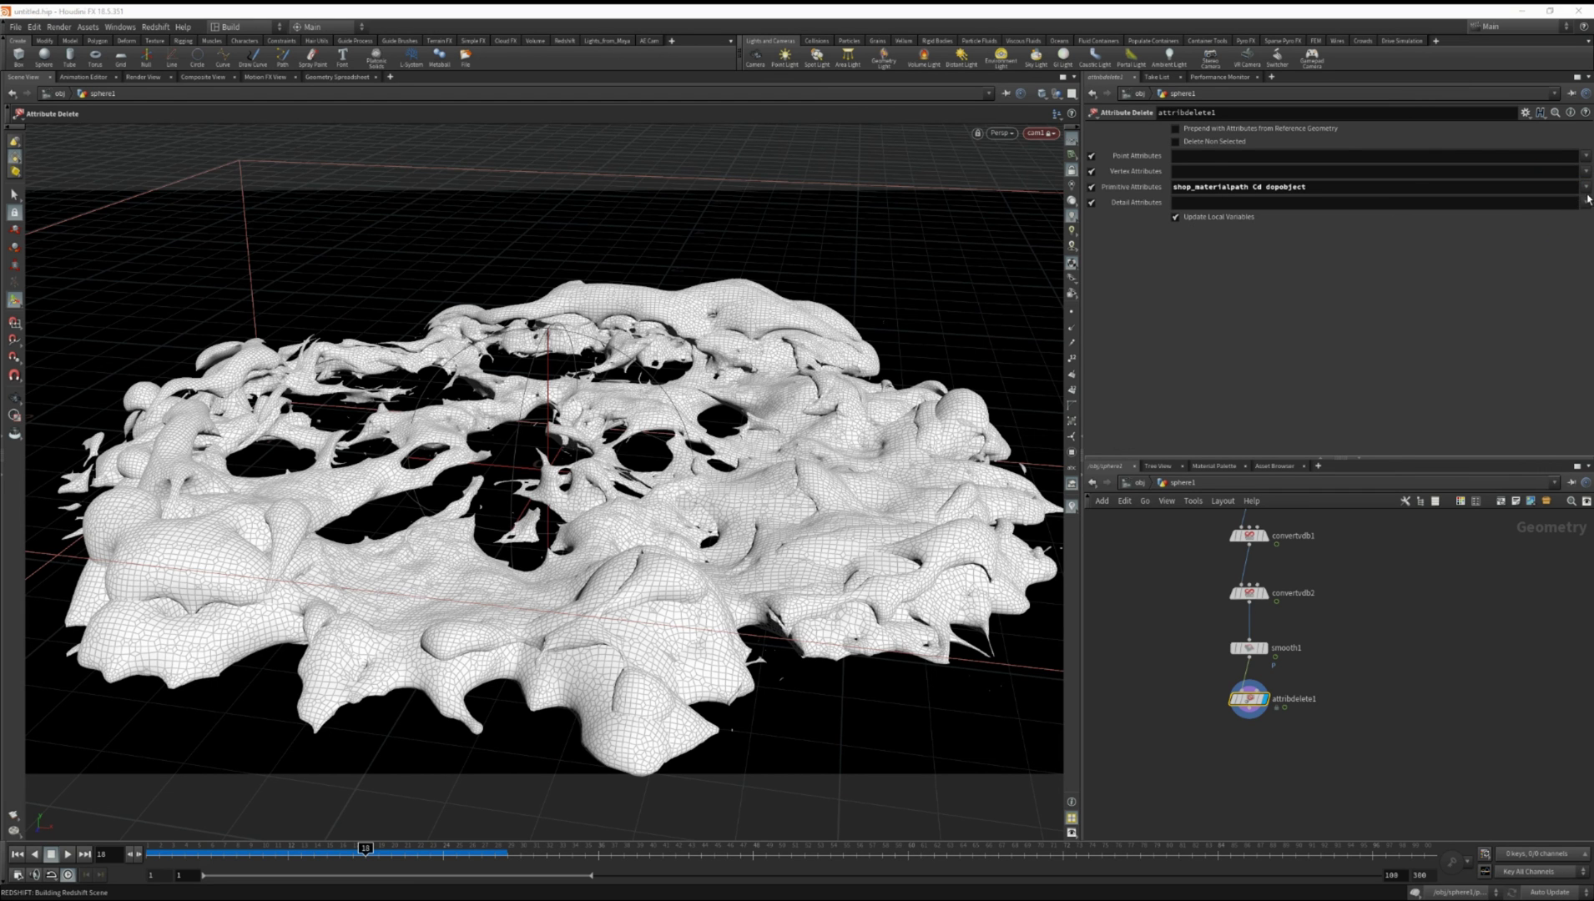
click(1586, 187)
click(1551, 236)
click(1586, 187)
click(1539, 250)
click(1586, 186)
click(1553, 262)
Set attribdelete1 to remove all detail attributes with the wildcard *
click(1586, 203)
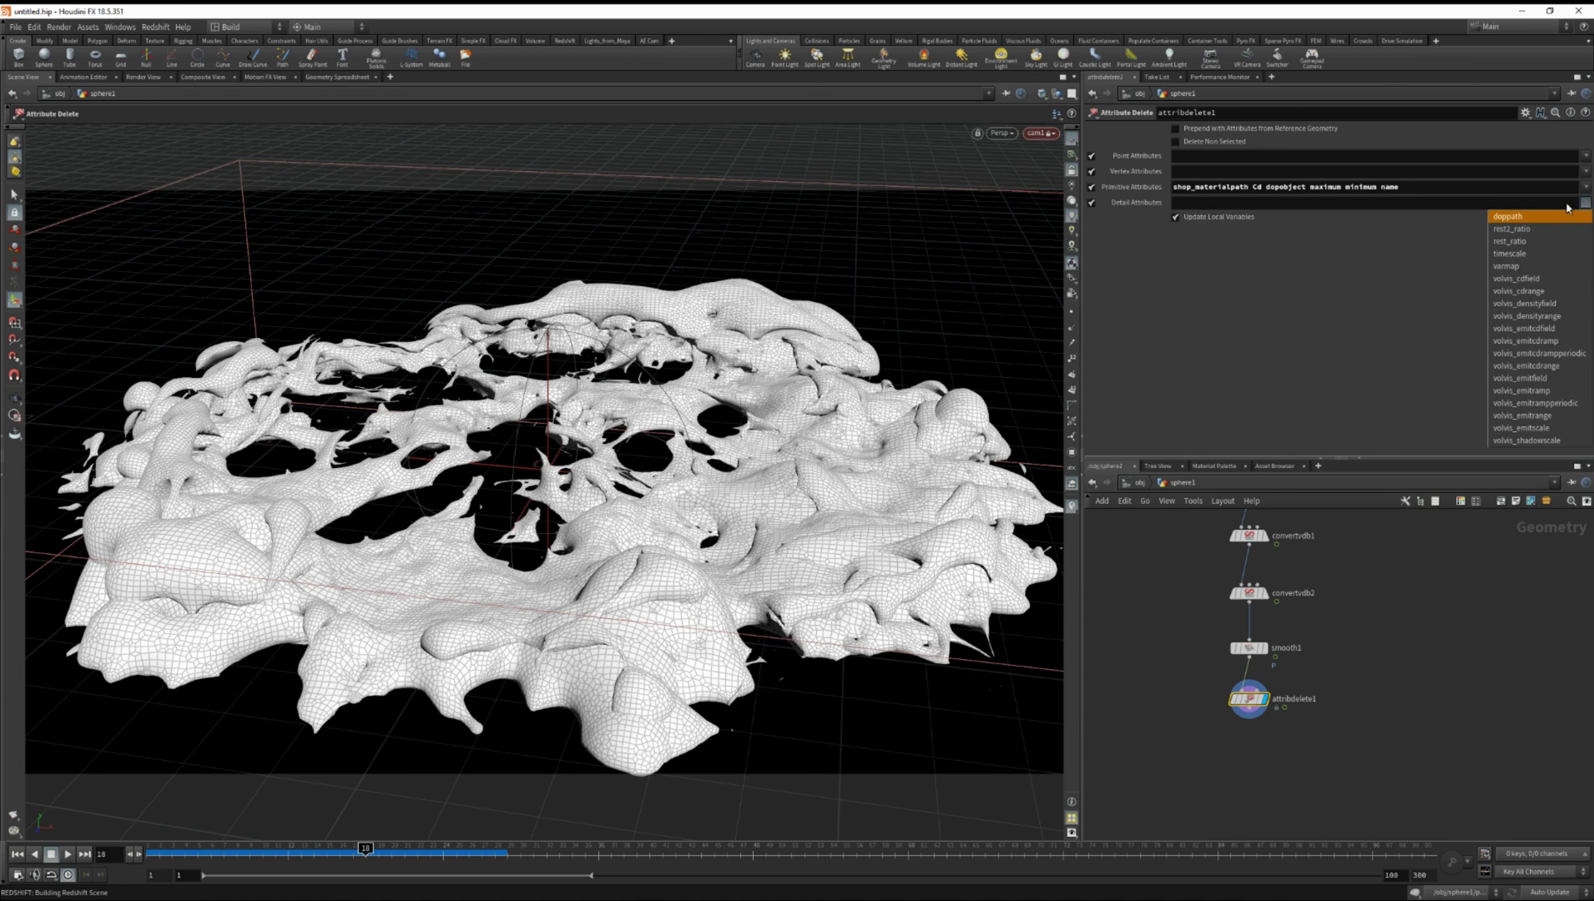
click(1222, 217)
click(1202, 204)
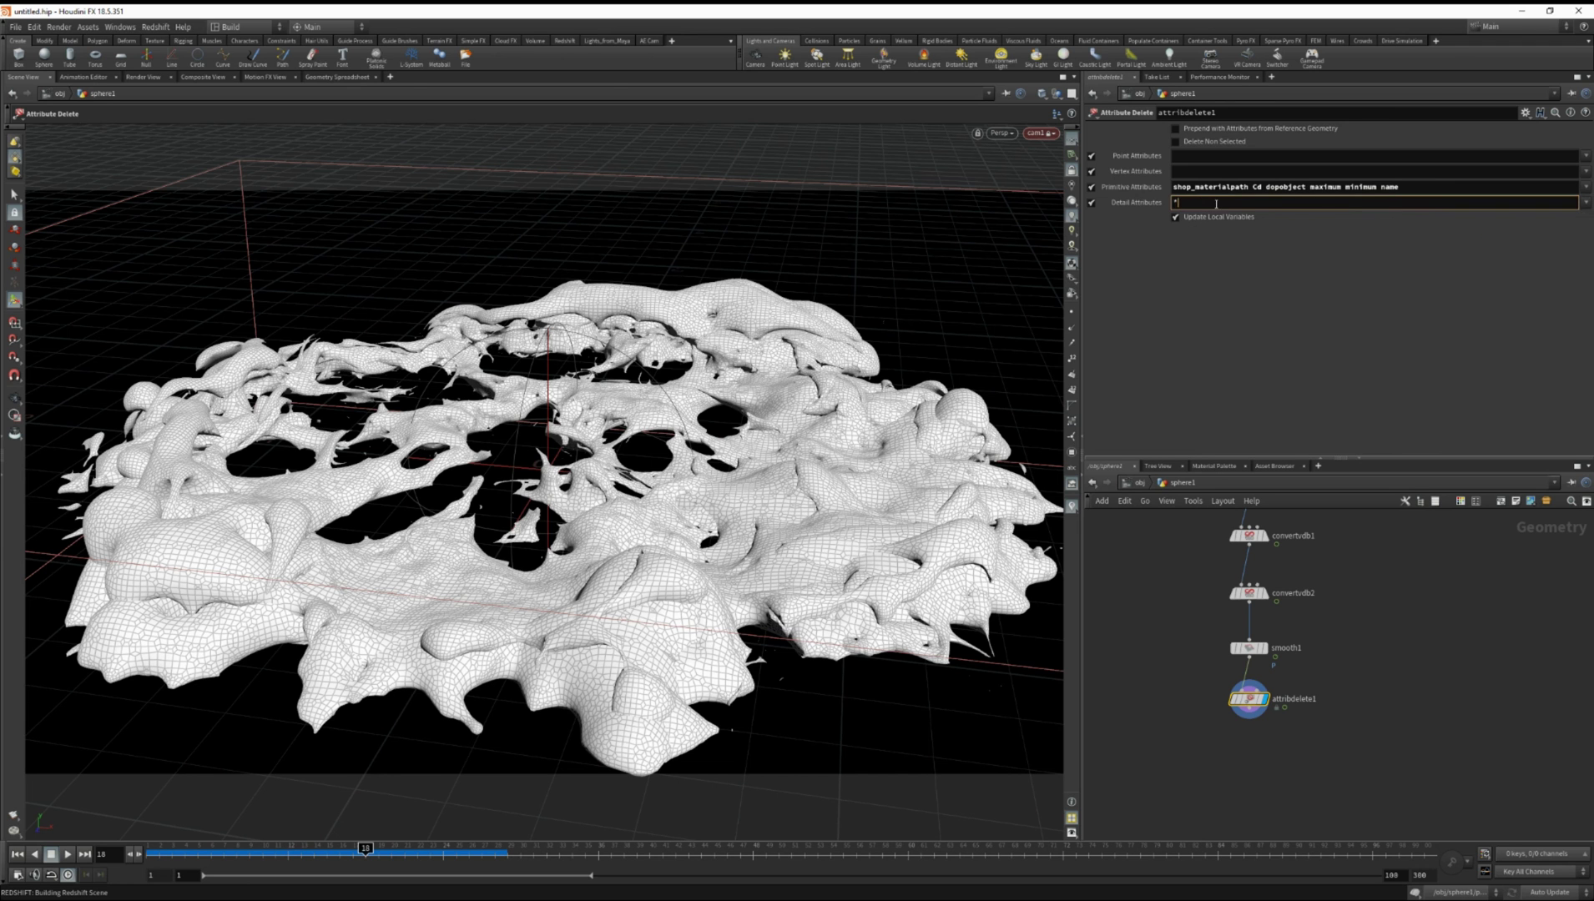
text(*)
key(Return)
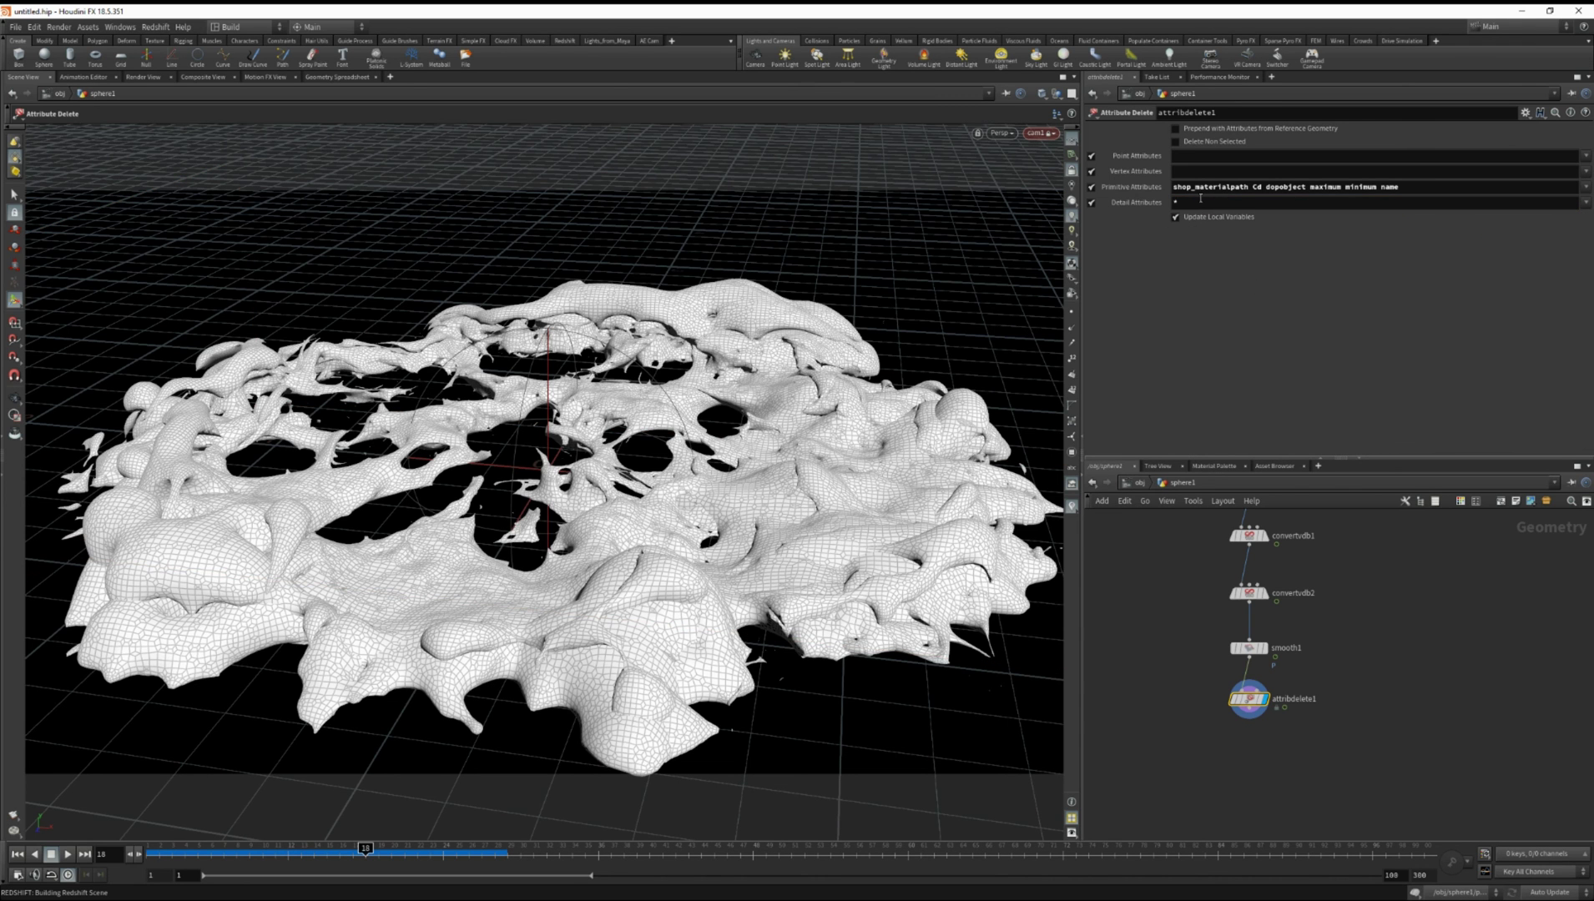
From the obj level, check the cleaned mesh in another Redshift IPR render, stop it and return to the scene view
click(1139, 484)
click(1279, 537)
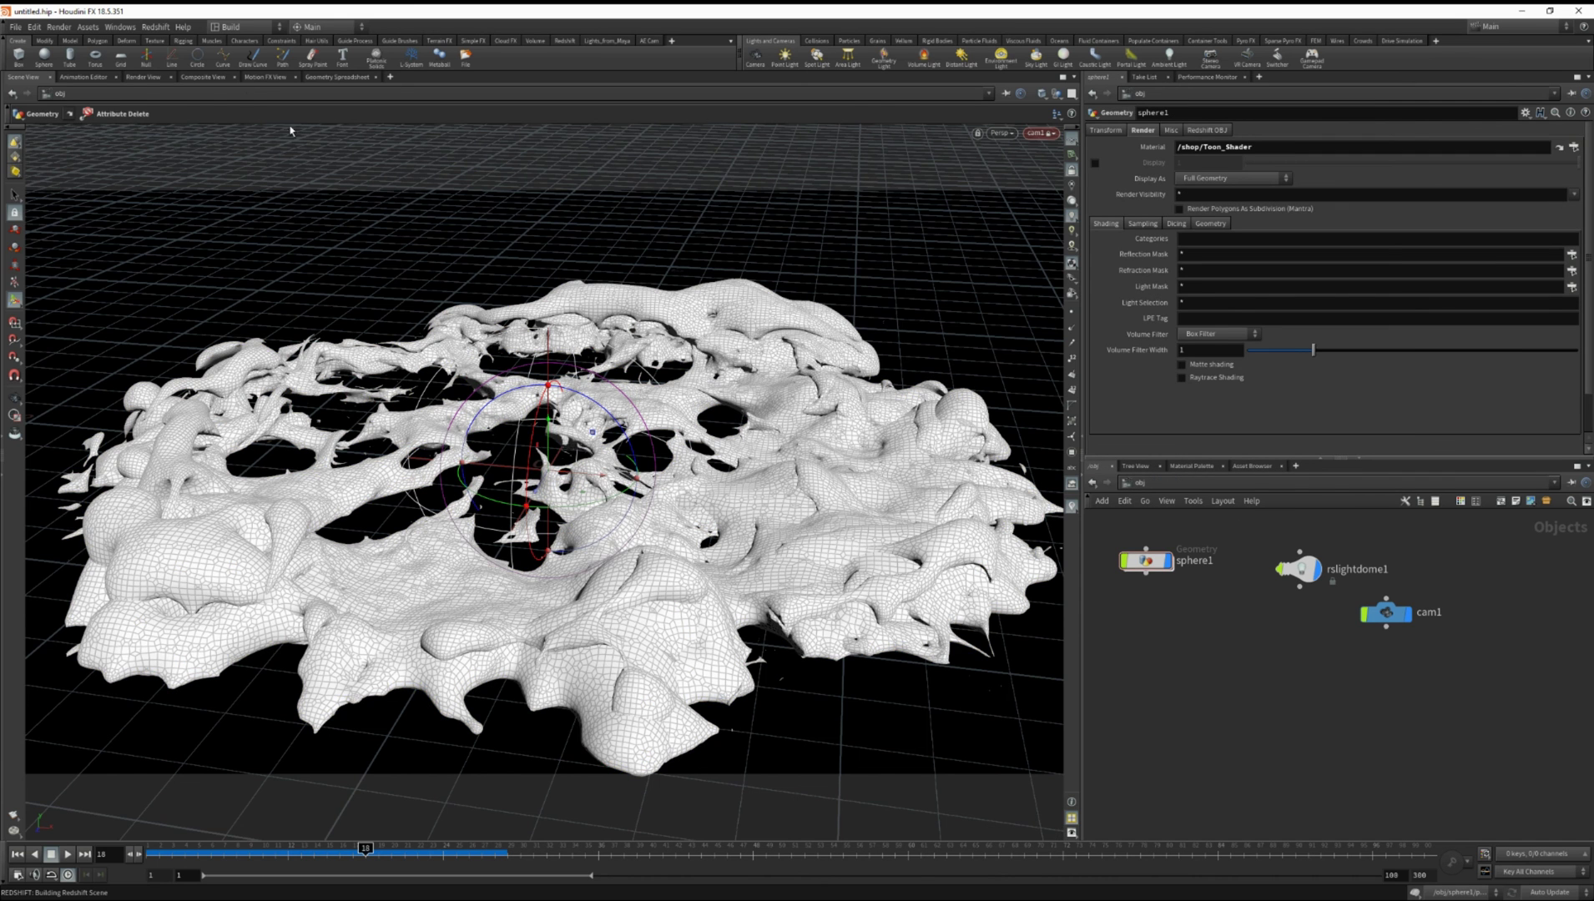
click(150, 80)
click(44, 94)
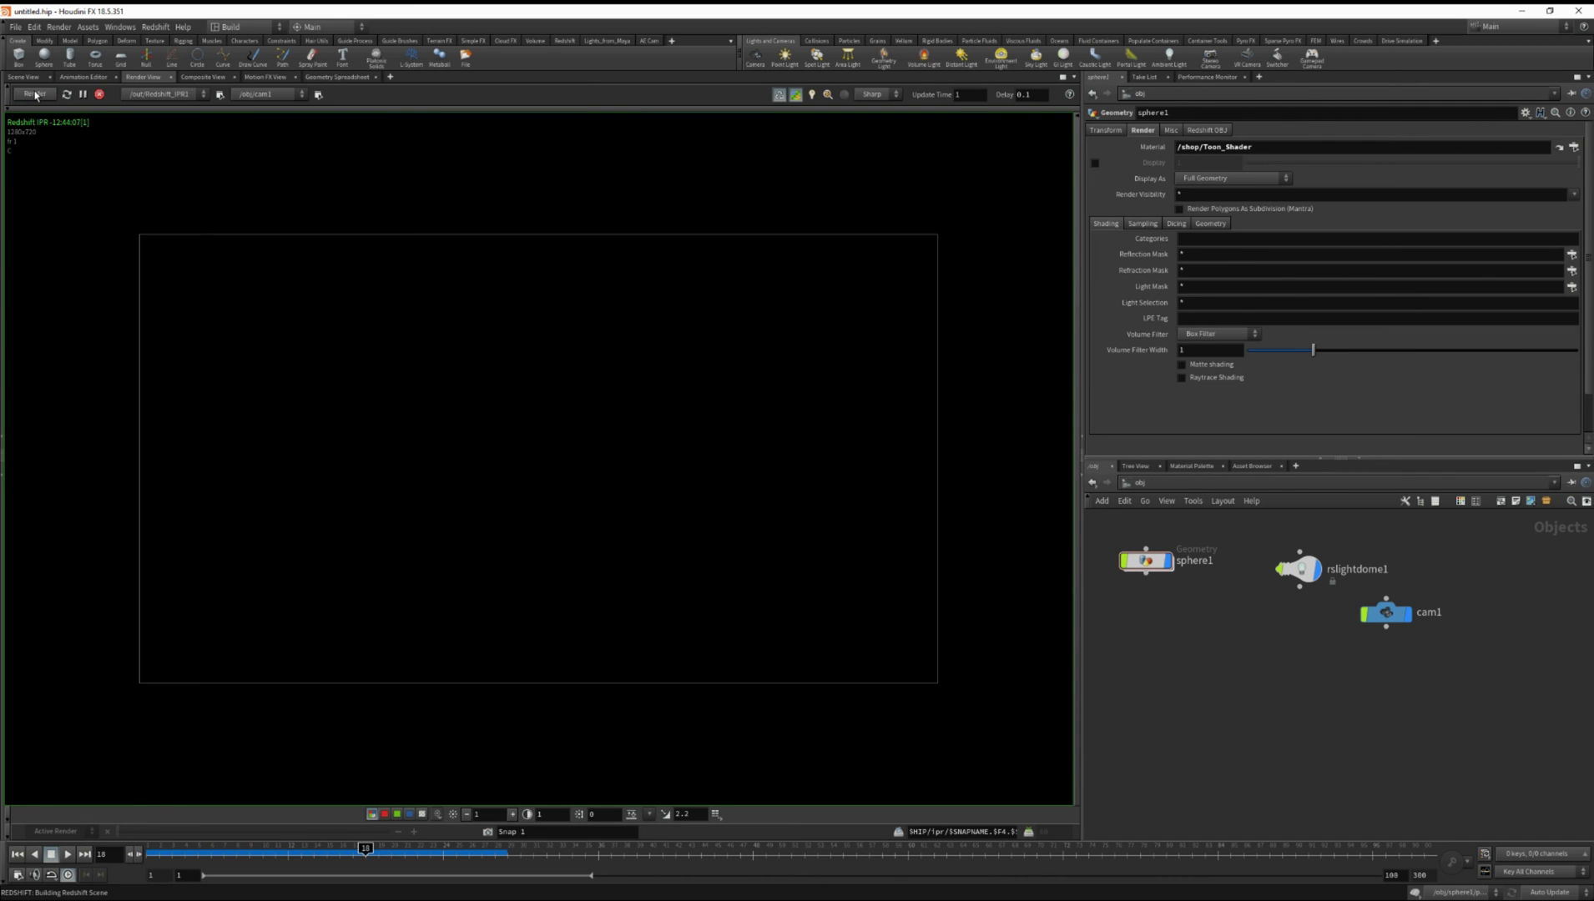
click(97, 95)
click(19, 78)
Inside sphere1, add a Normal node below attribdelete1, connect attribdelete1 to its input and display it
double_click(1144, 560)
key(Tab)
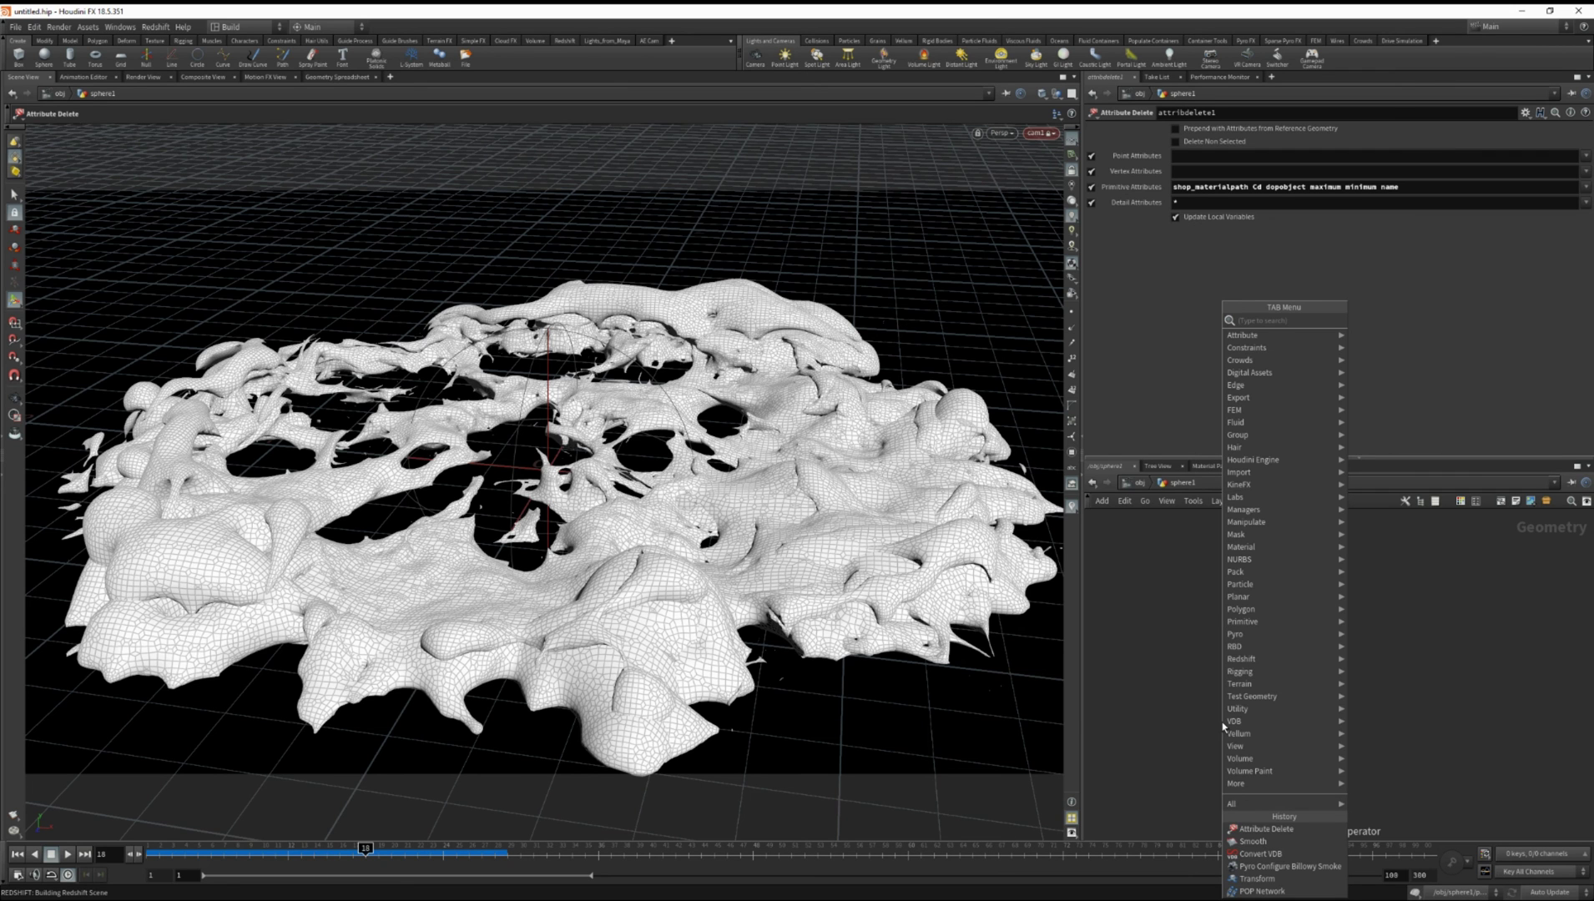
mouse_move(1273, 687)
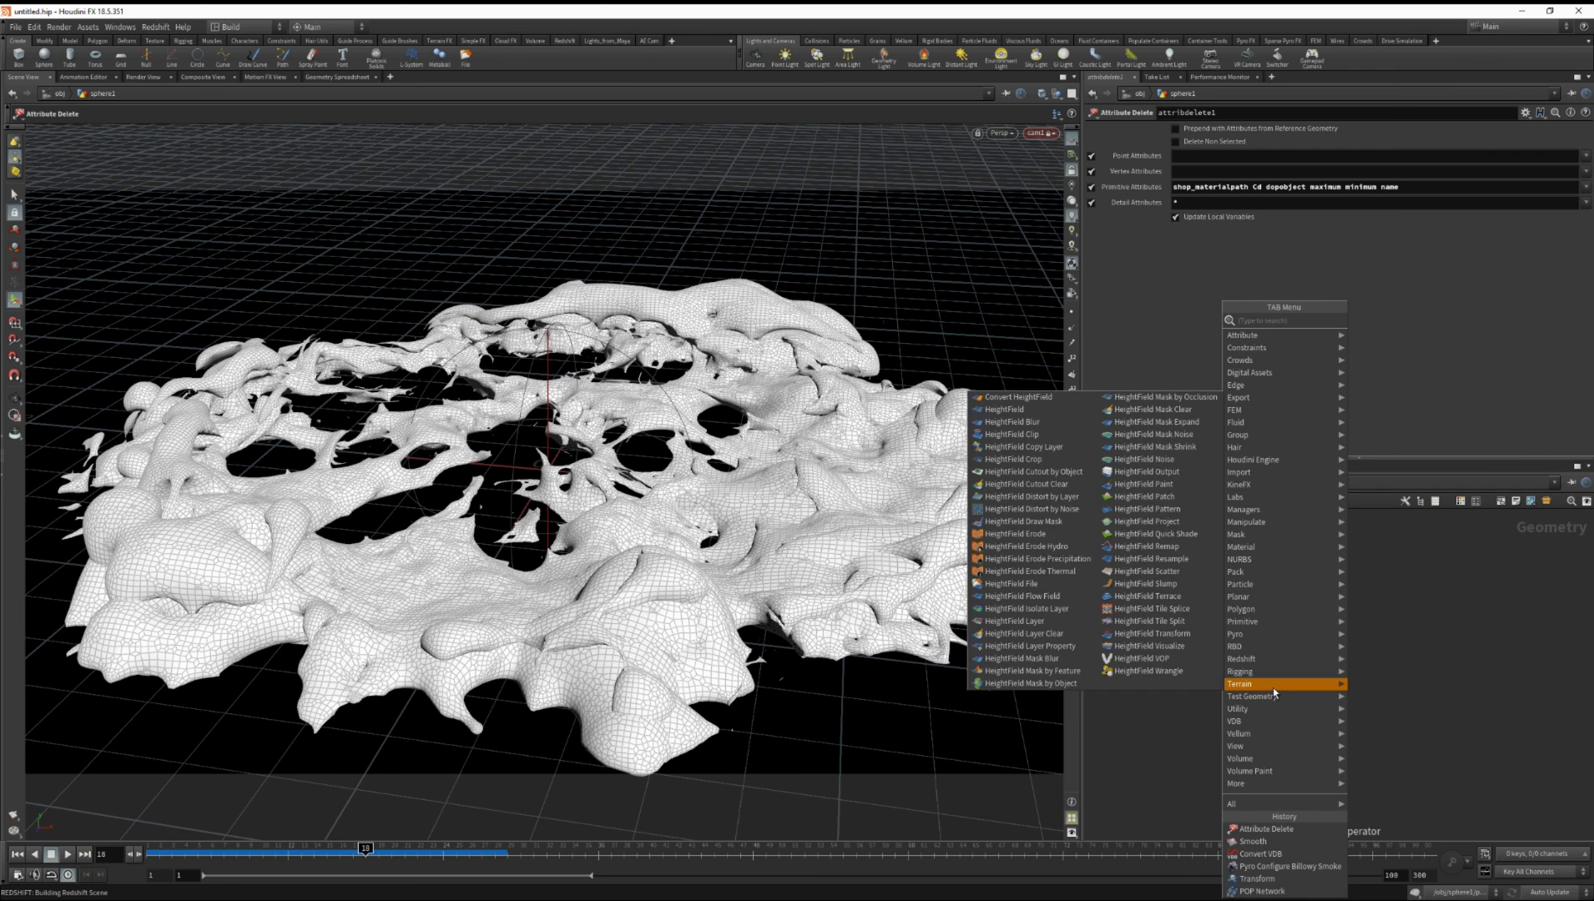
text(normal)
key(Return)
click(1272, 687)
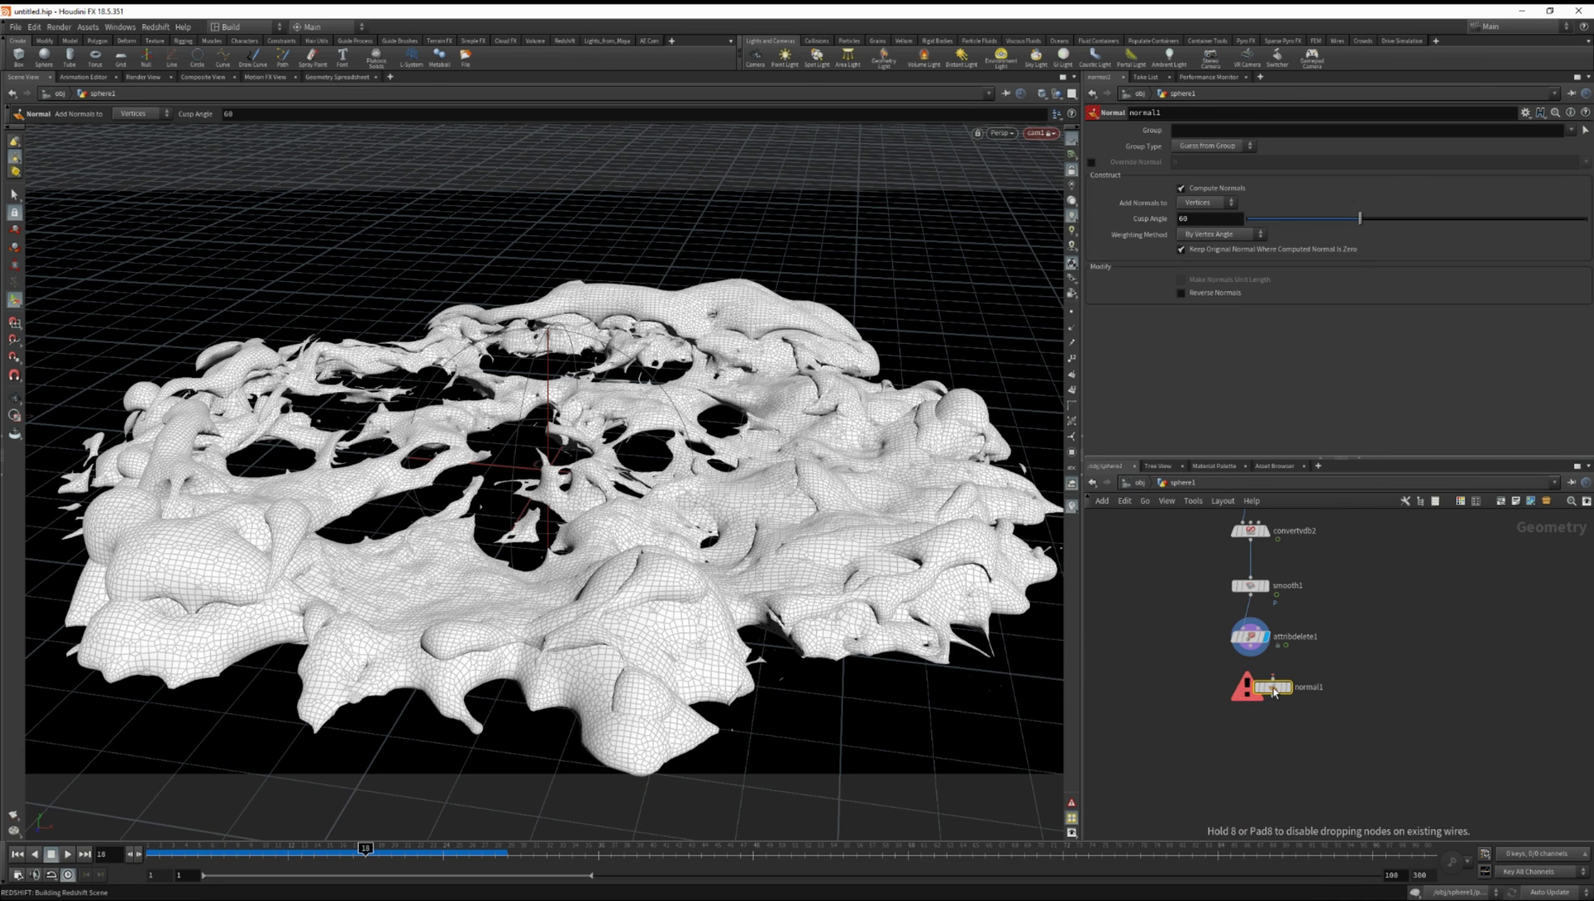
drag(1273, 691, 1251, 701)
drag(1250, 646, 1251, 689)
click(1265, 699)
Check the attributes in the node info of normal1 and close the info window
click(1223, 694)
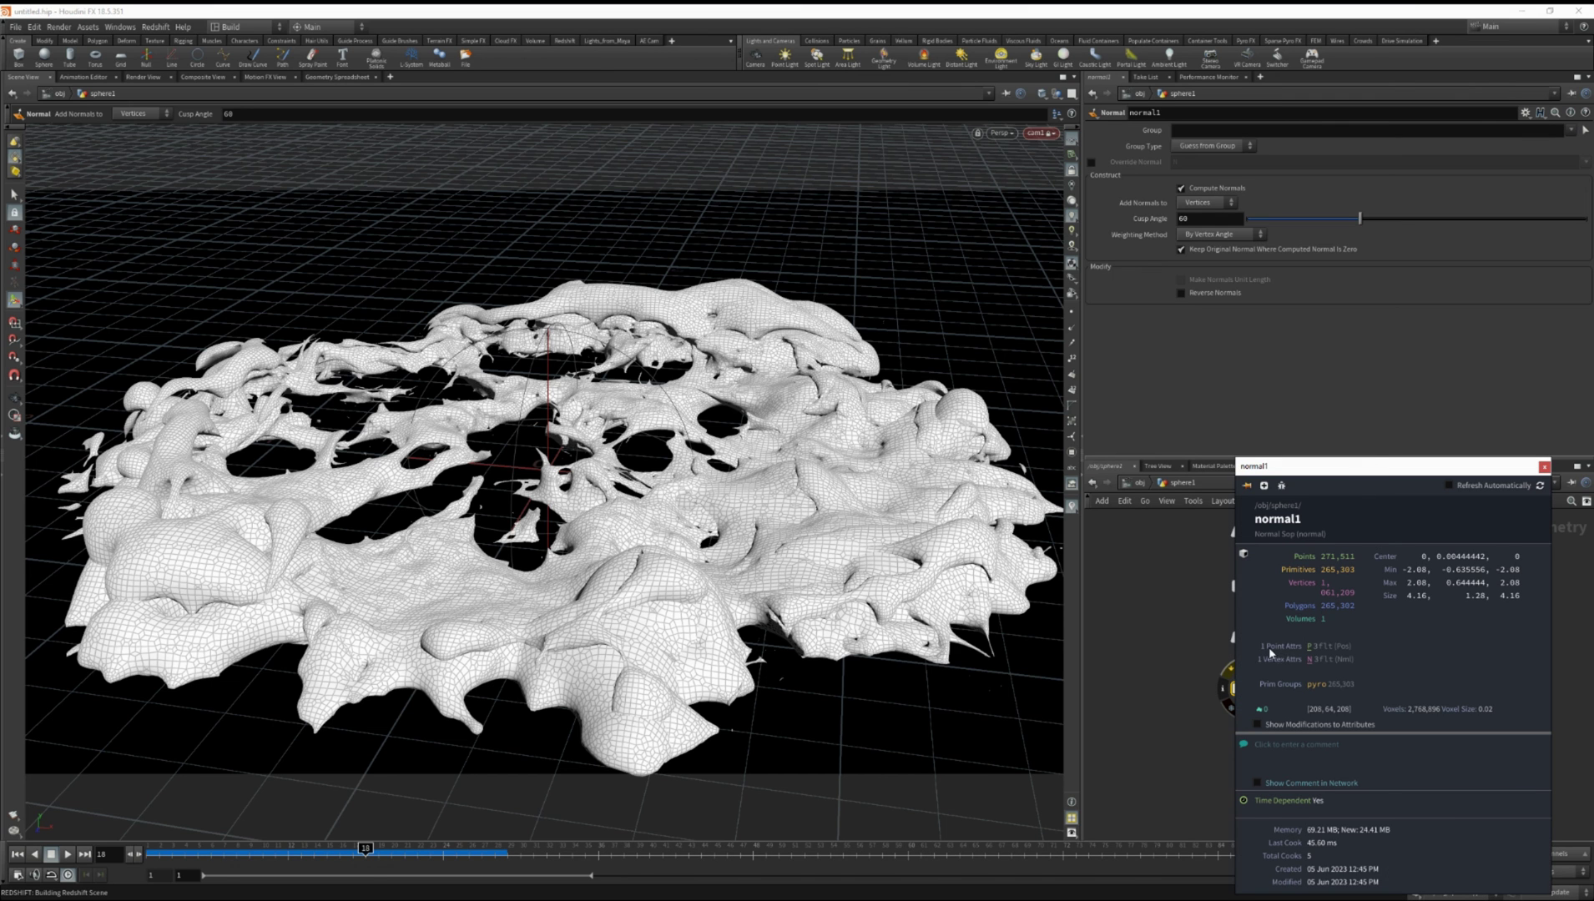
click(1544, 467)
middle_drag(1193, 560, 1191, 582)
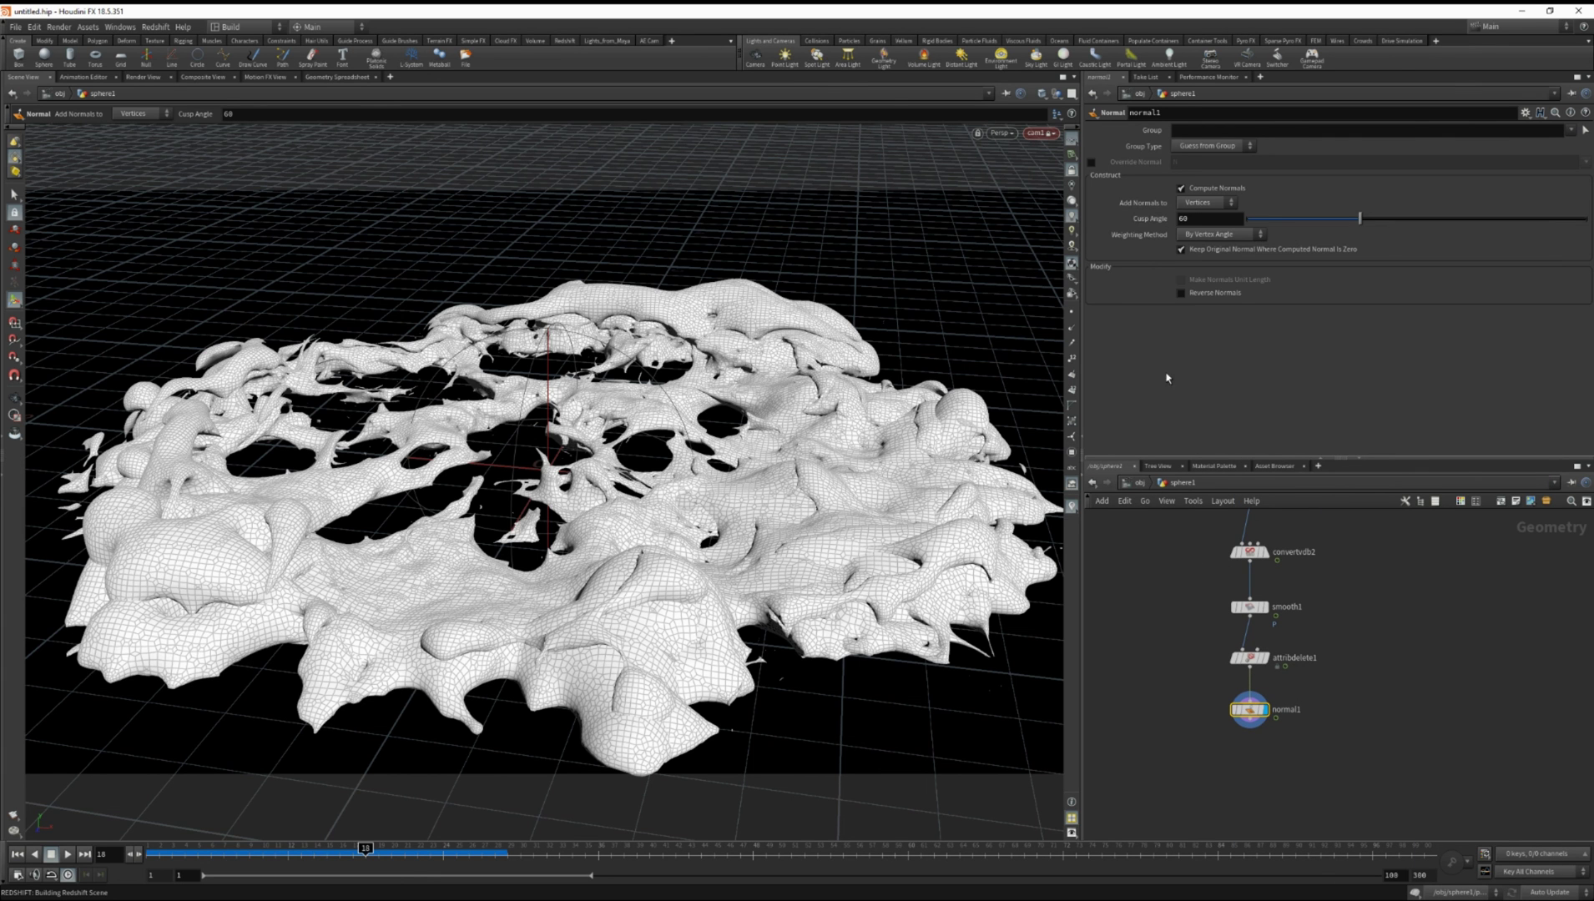
Go up to the obj level, test the mesh with normals in a Redshift IPR render, stop it and return to the scene view
click(1139, 483)
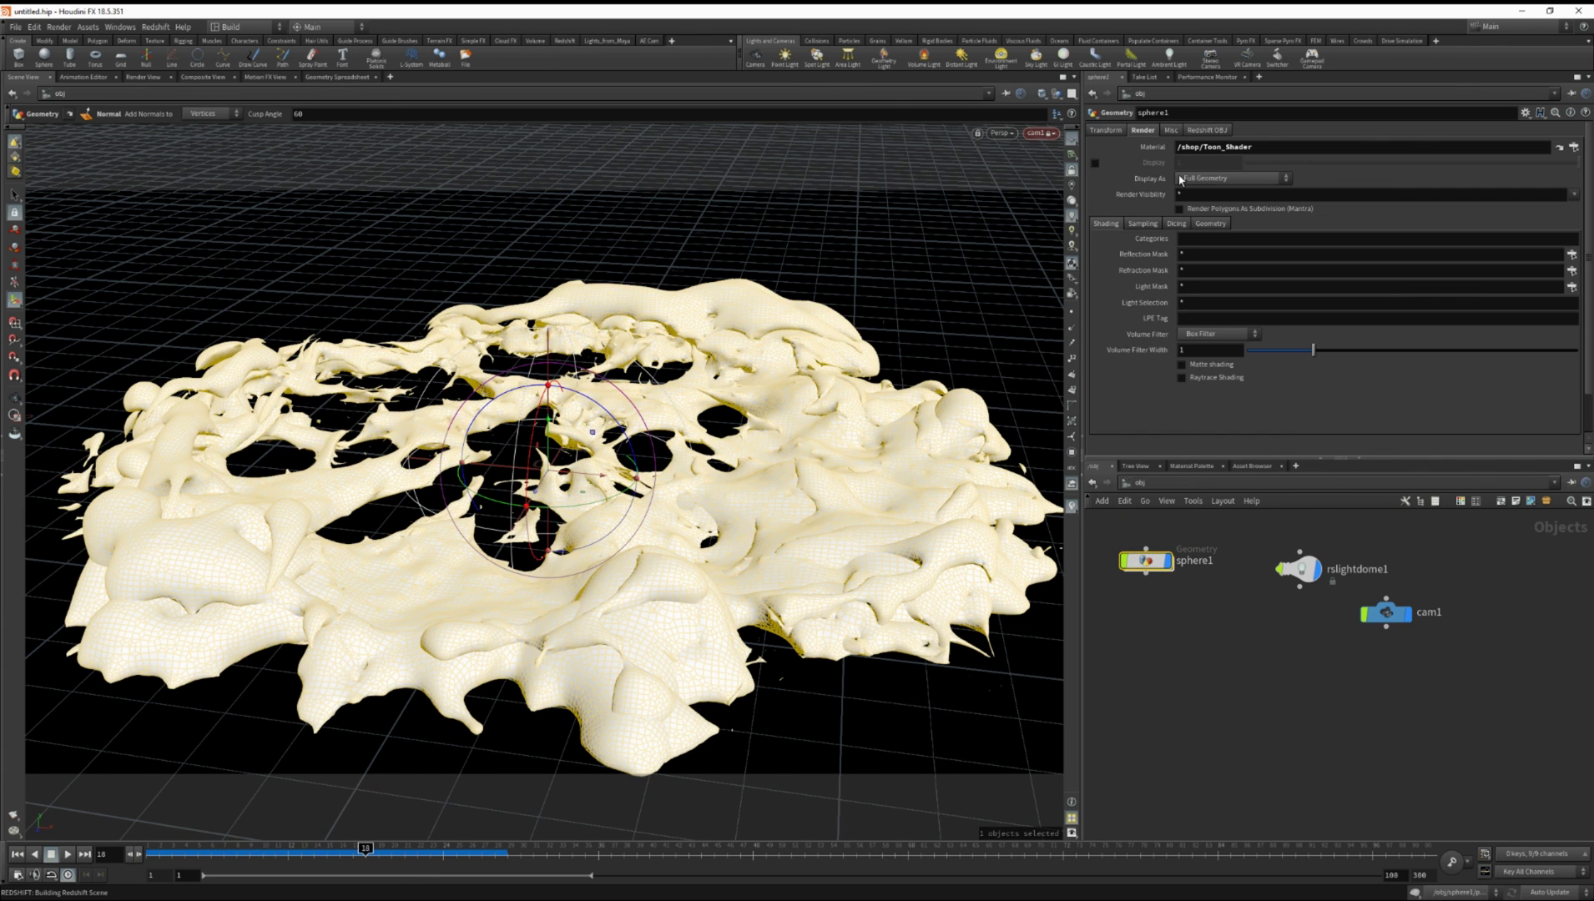
click(147, 76)
click(35, 94)
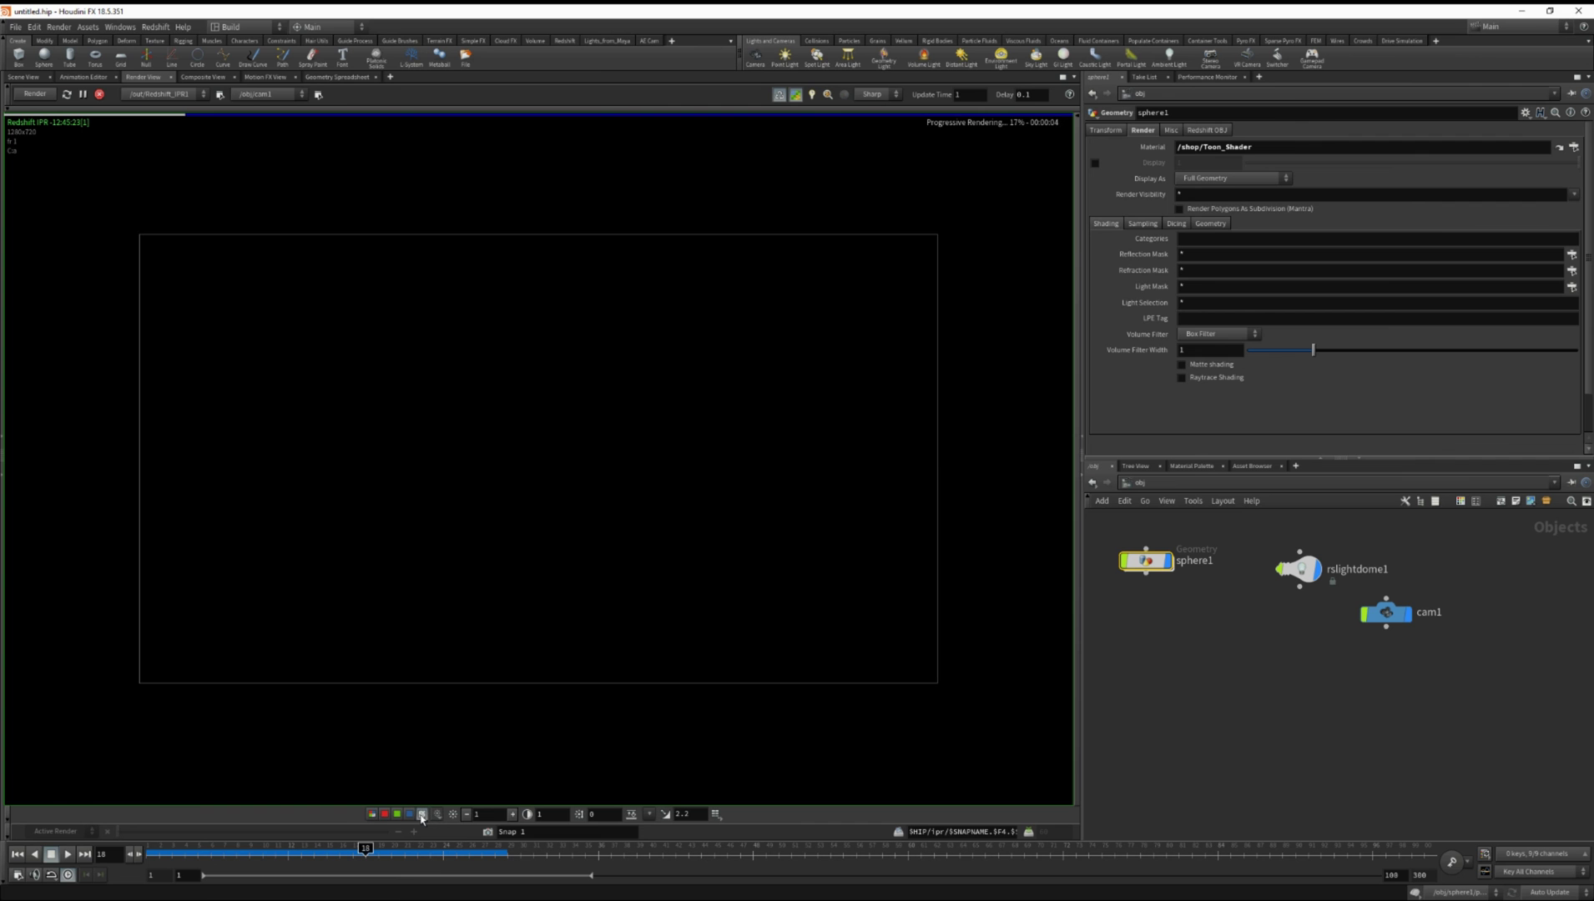
click(100, 94)
click(24, 77)
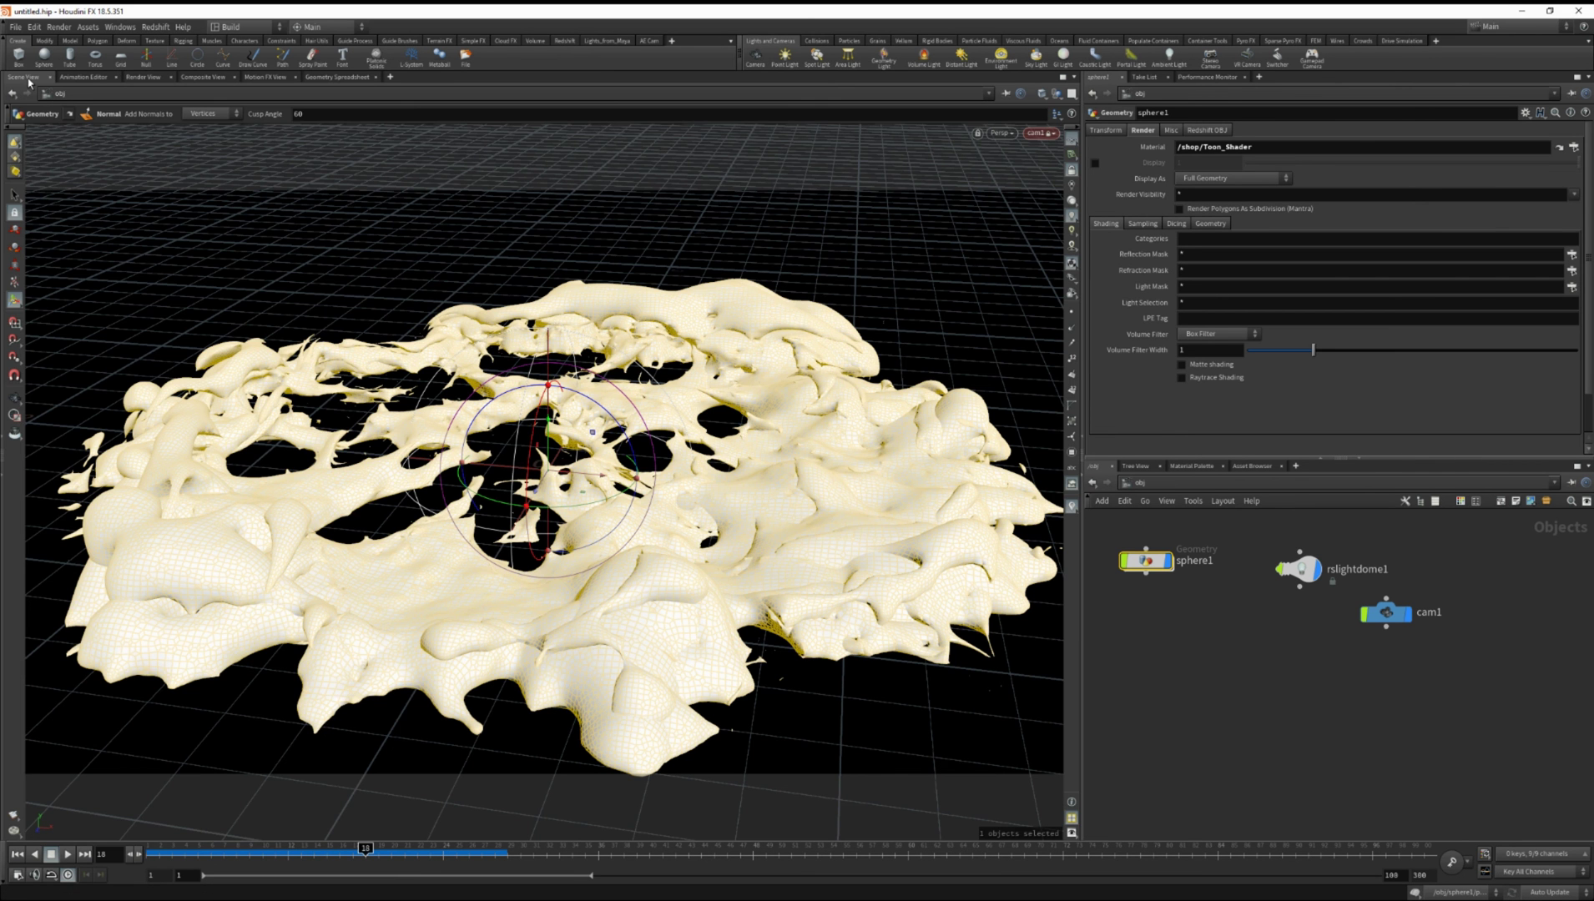
click(1193, 639)
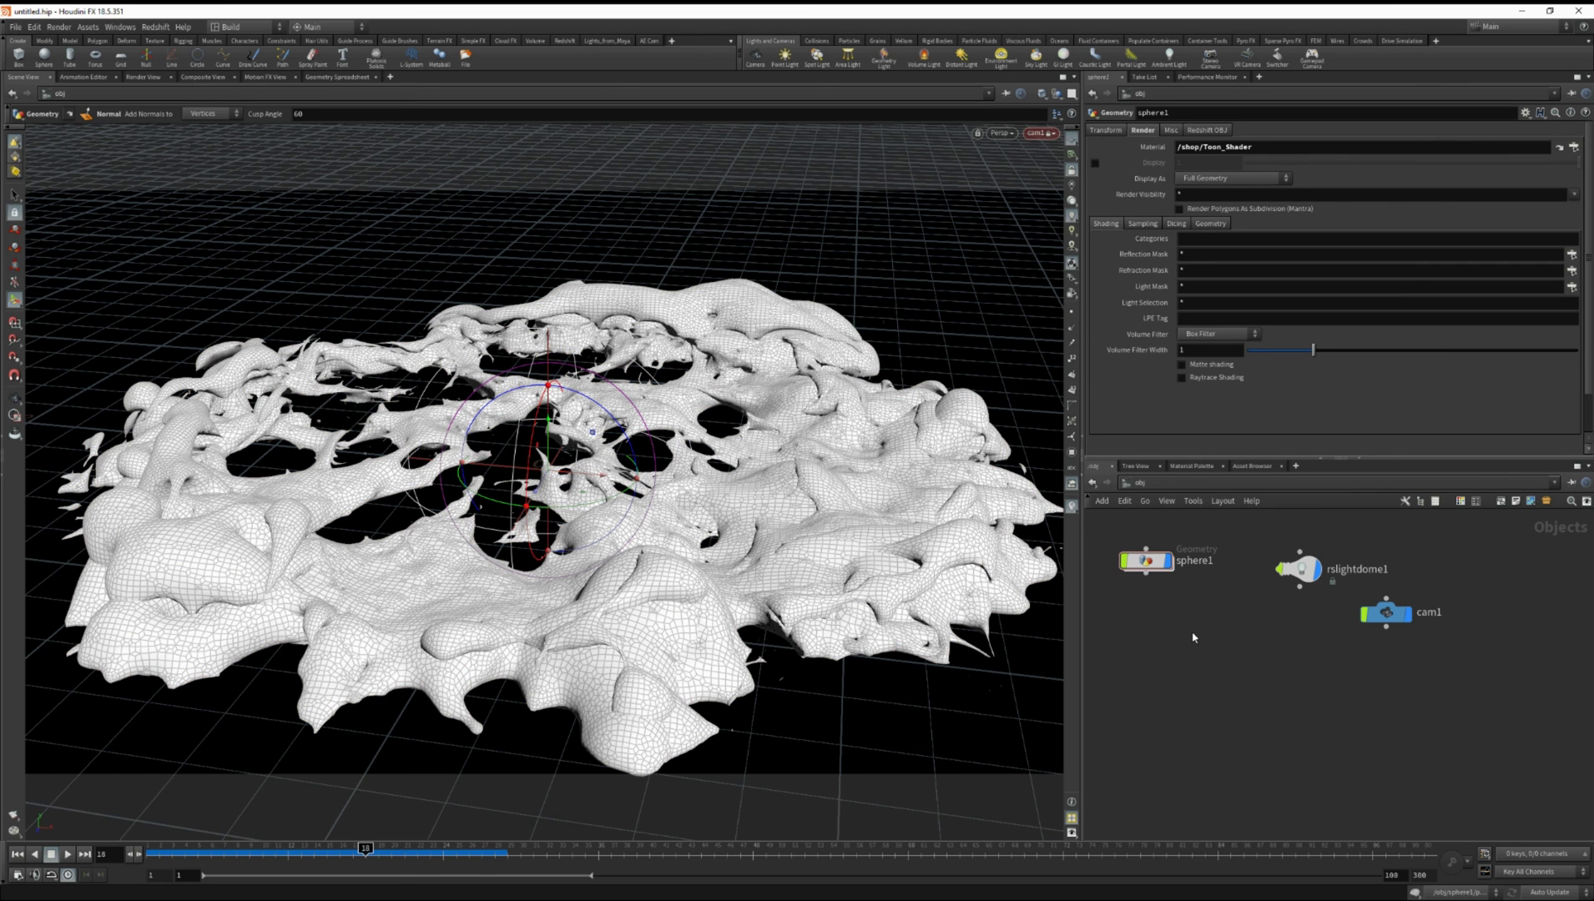
Open the Toon_Shader network at the shop level and move the Fresnel1 node farther from RSRamp1
click(1170, 482)
click(1198, 554)
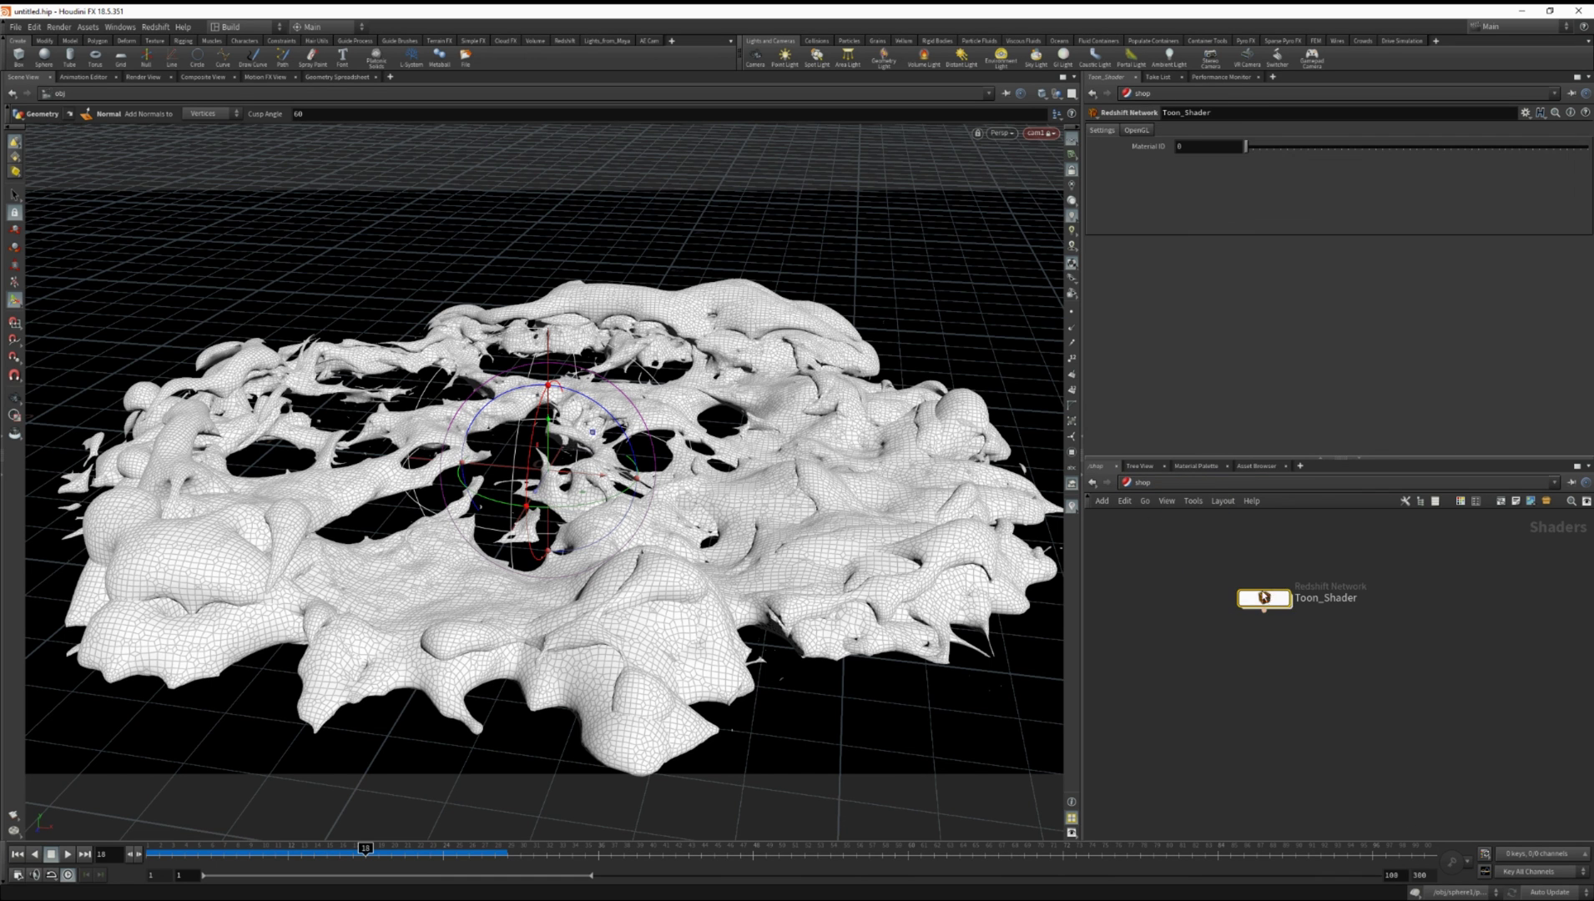
double_click(1264, 597)
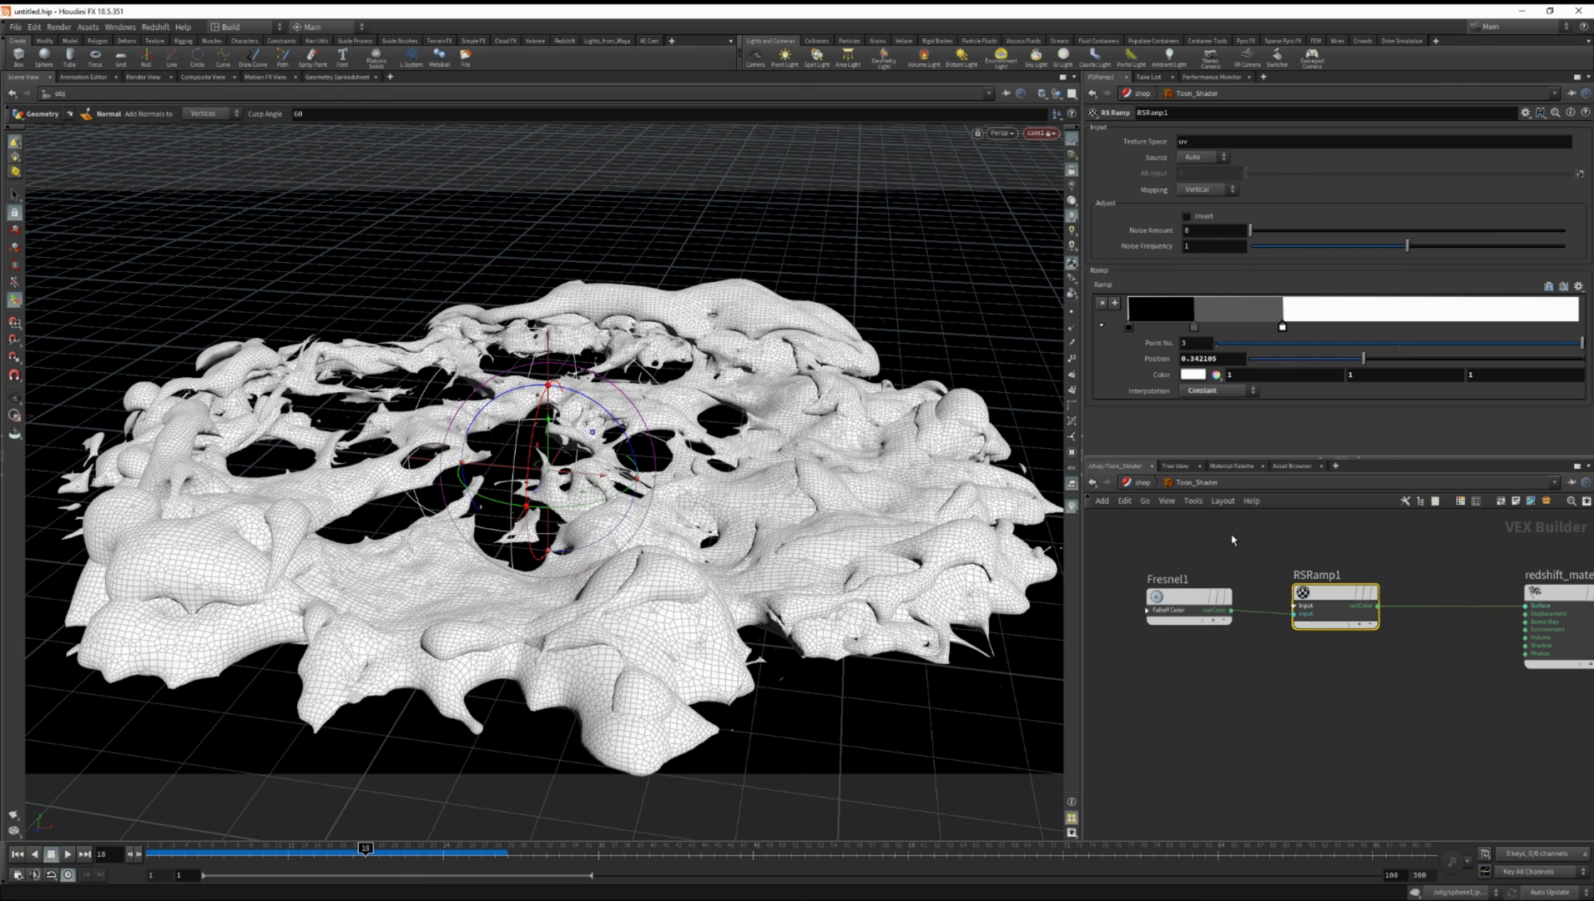
drag(1189, 598, 1164, 602)
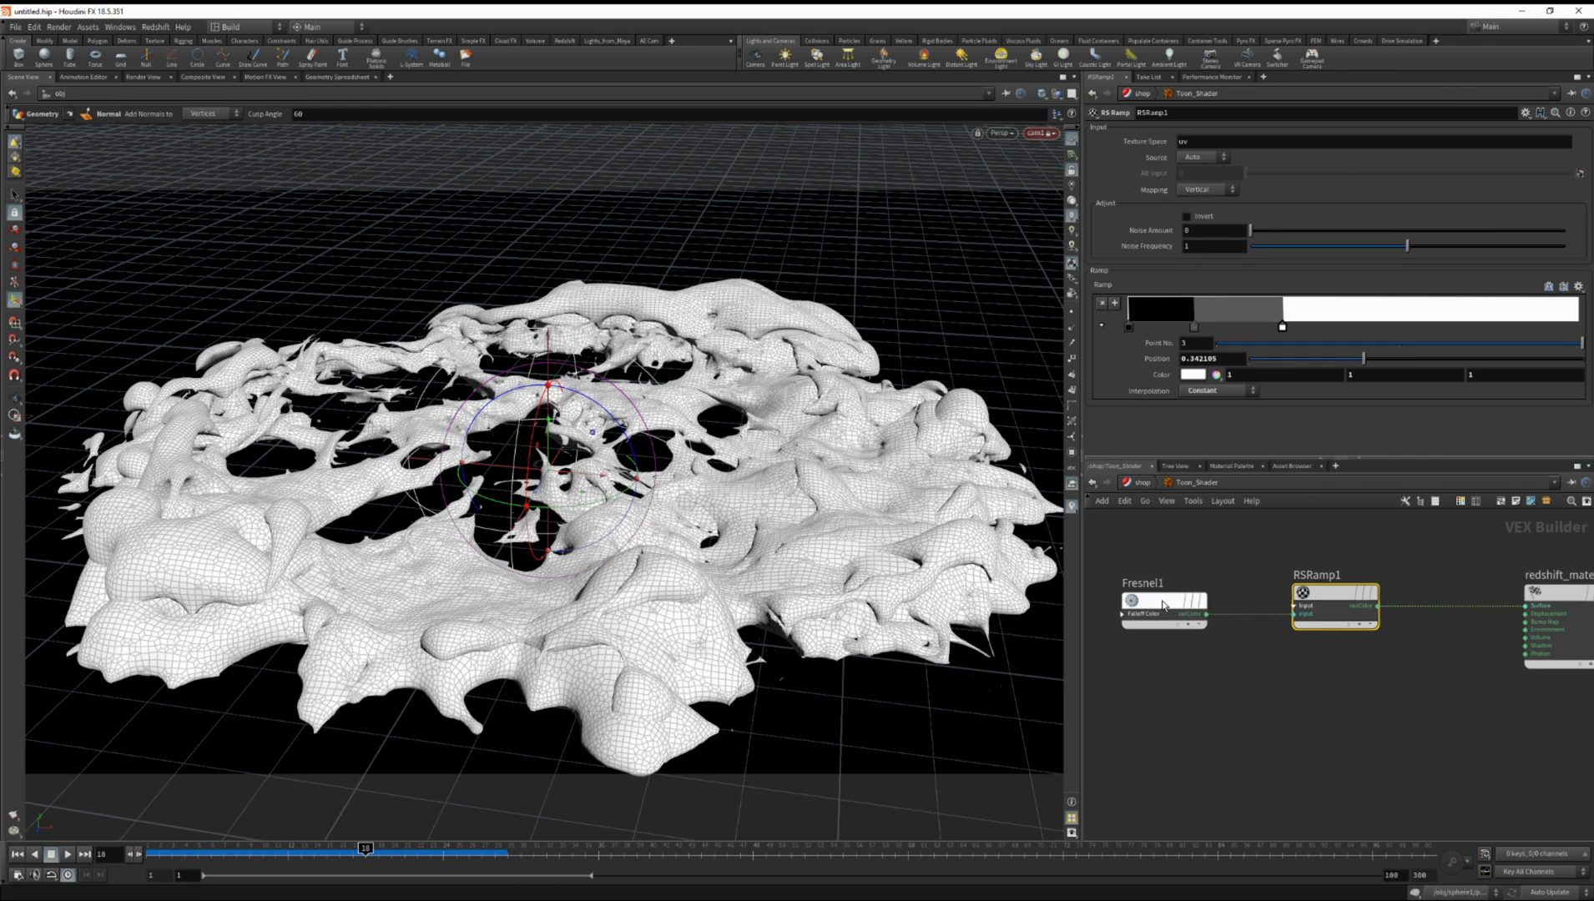
Inside sphere1, add a Convert node below normal1, connect normal1 to its input and display it
click(1329, 600)
click(1136, 482)
click(1146, 484)
click(1193, 542)
double_click(1143, 564)
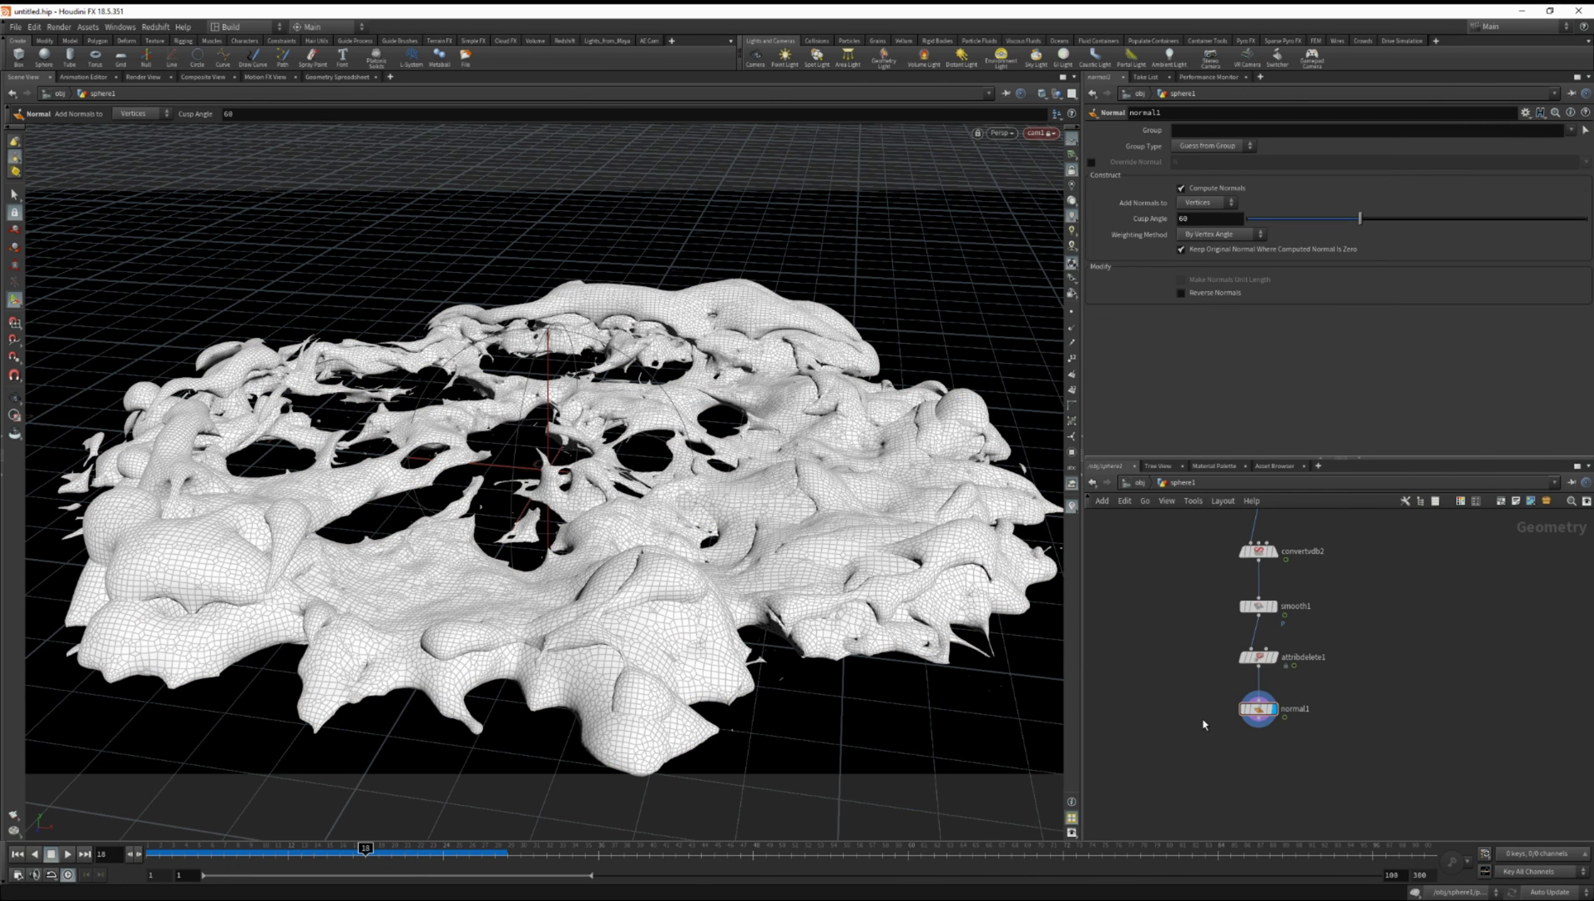
key(Tab)
text(conv)
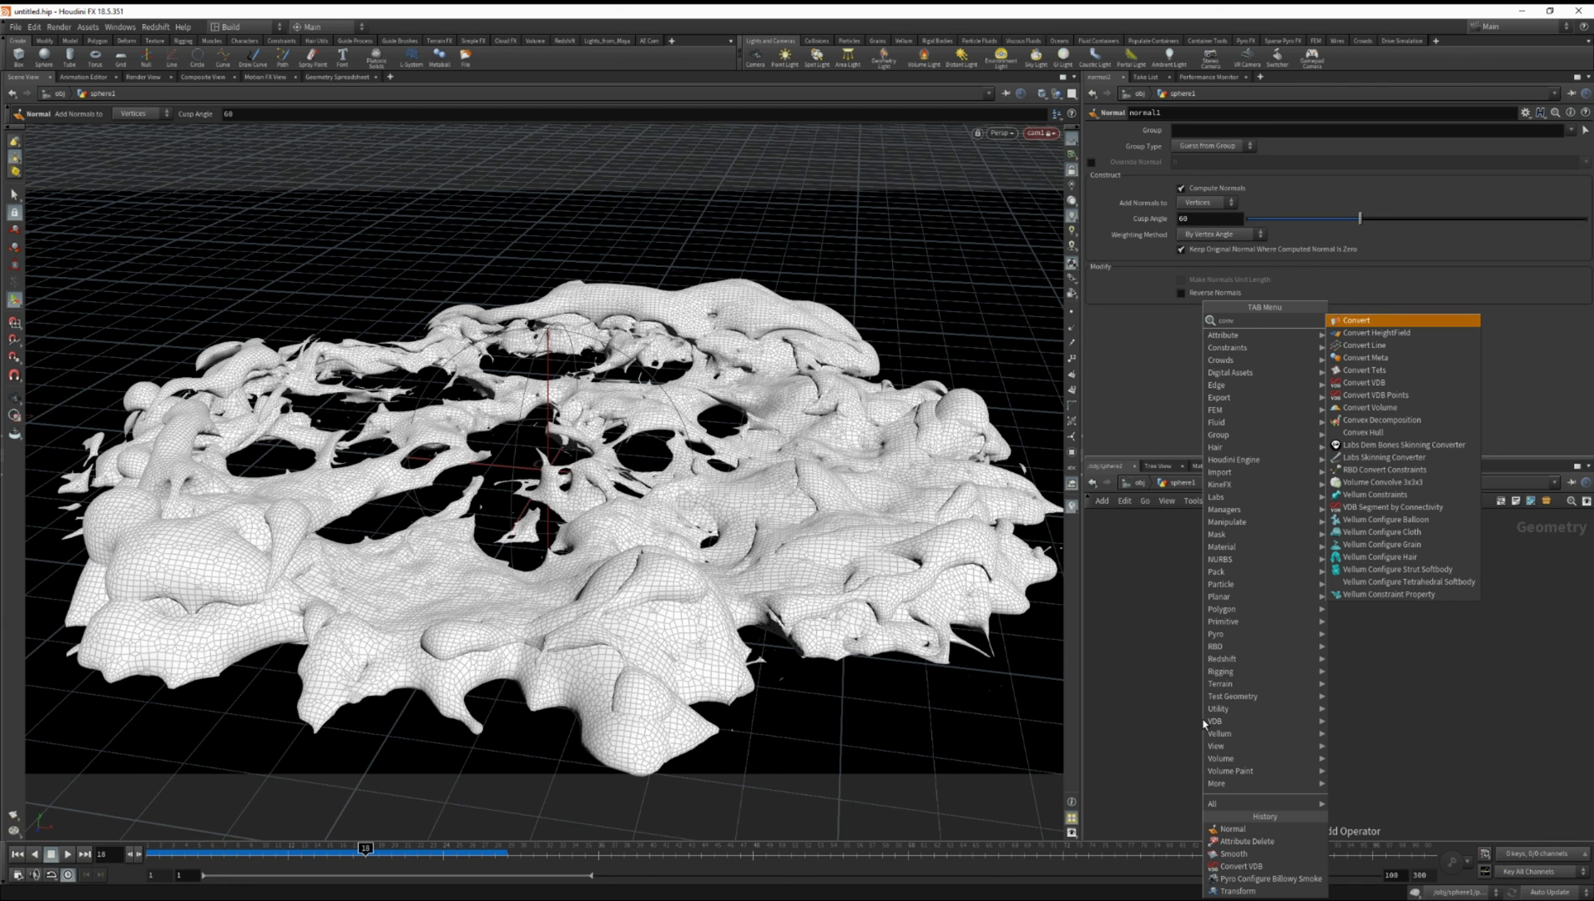
key(Return)
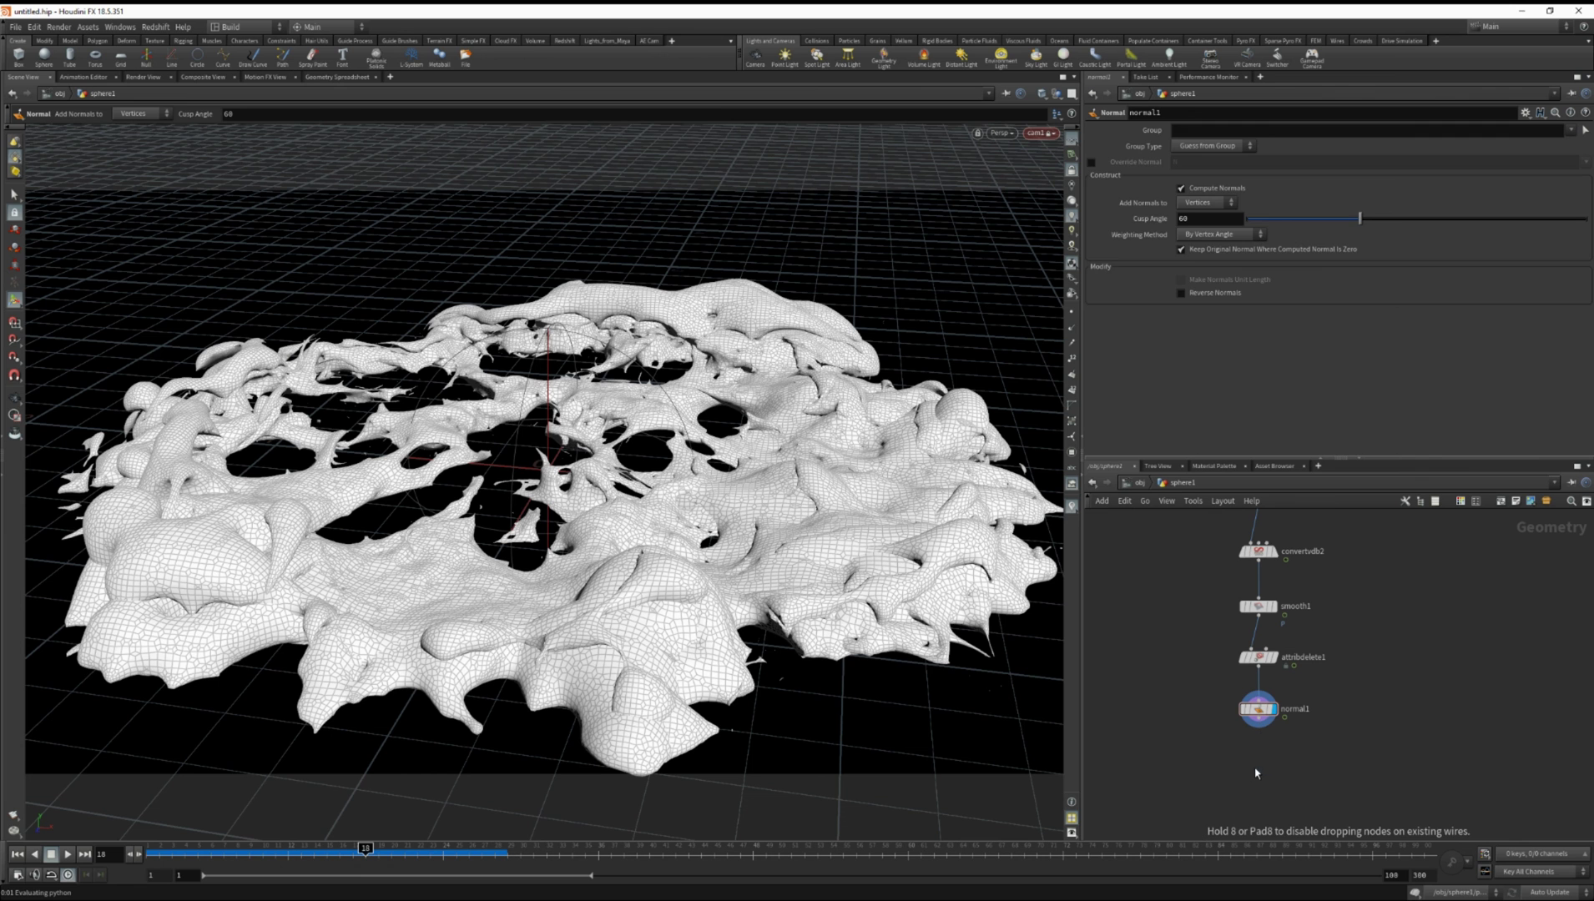
click(1255, 770)
drag(1258, 718, 1265, 772)
click(1271, 767)
Go up to the obj level and render the converted mesh in a Redshift IPR render
click(1140, 483)
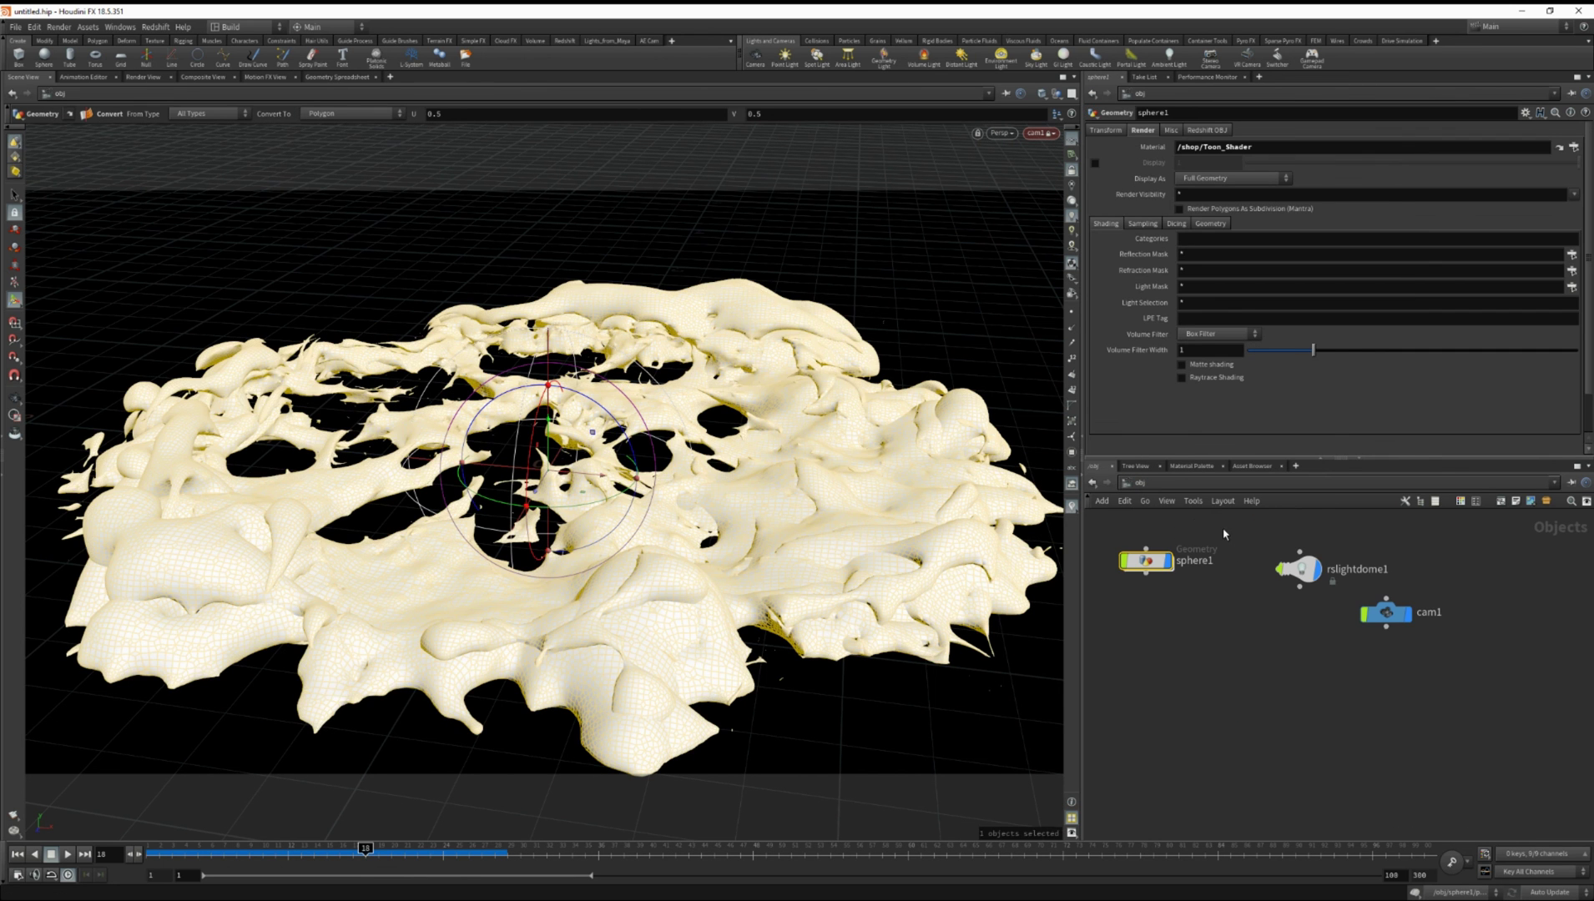
click(137, 77)
click(34, 93)
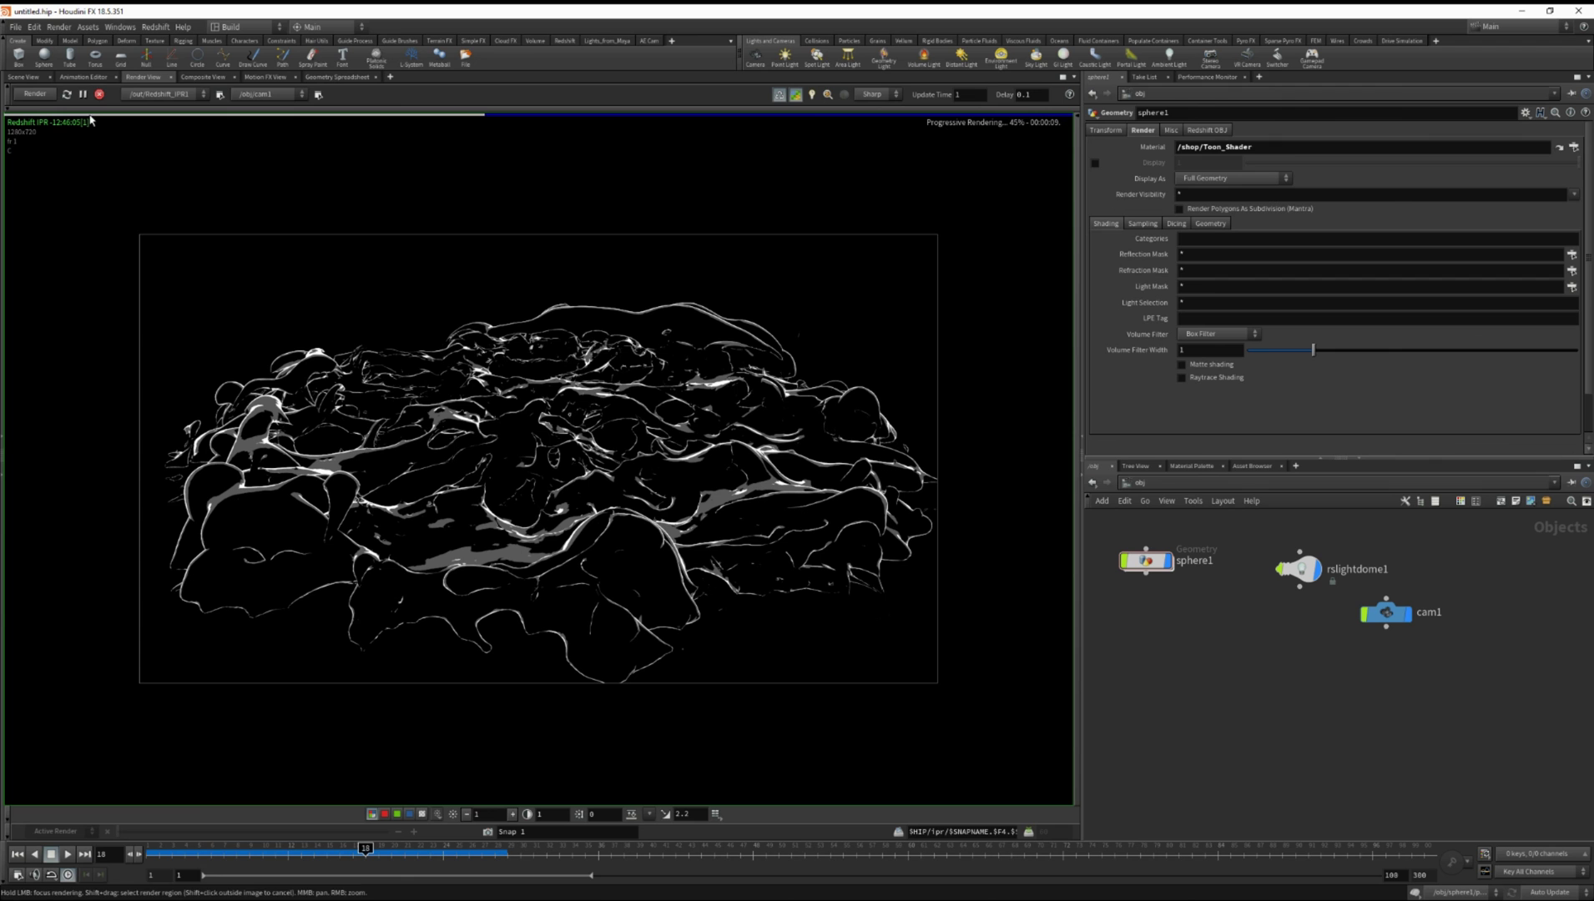
Open the Toon_Shader network at the shop level and check the RSRamp1 settings
click(1169, 486)
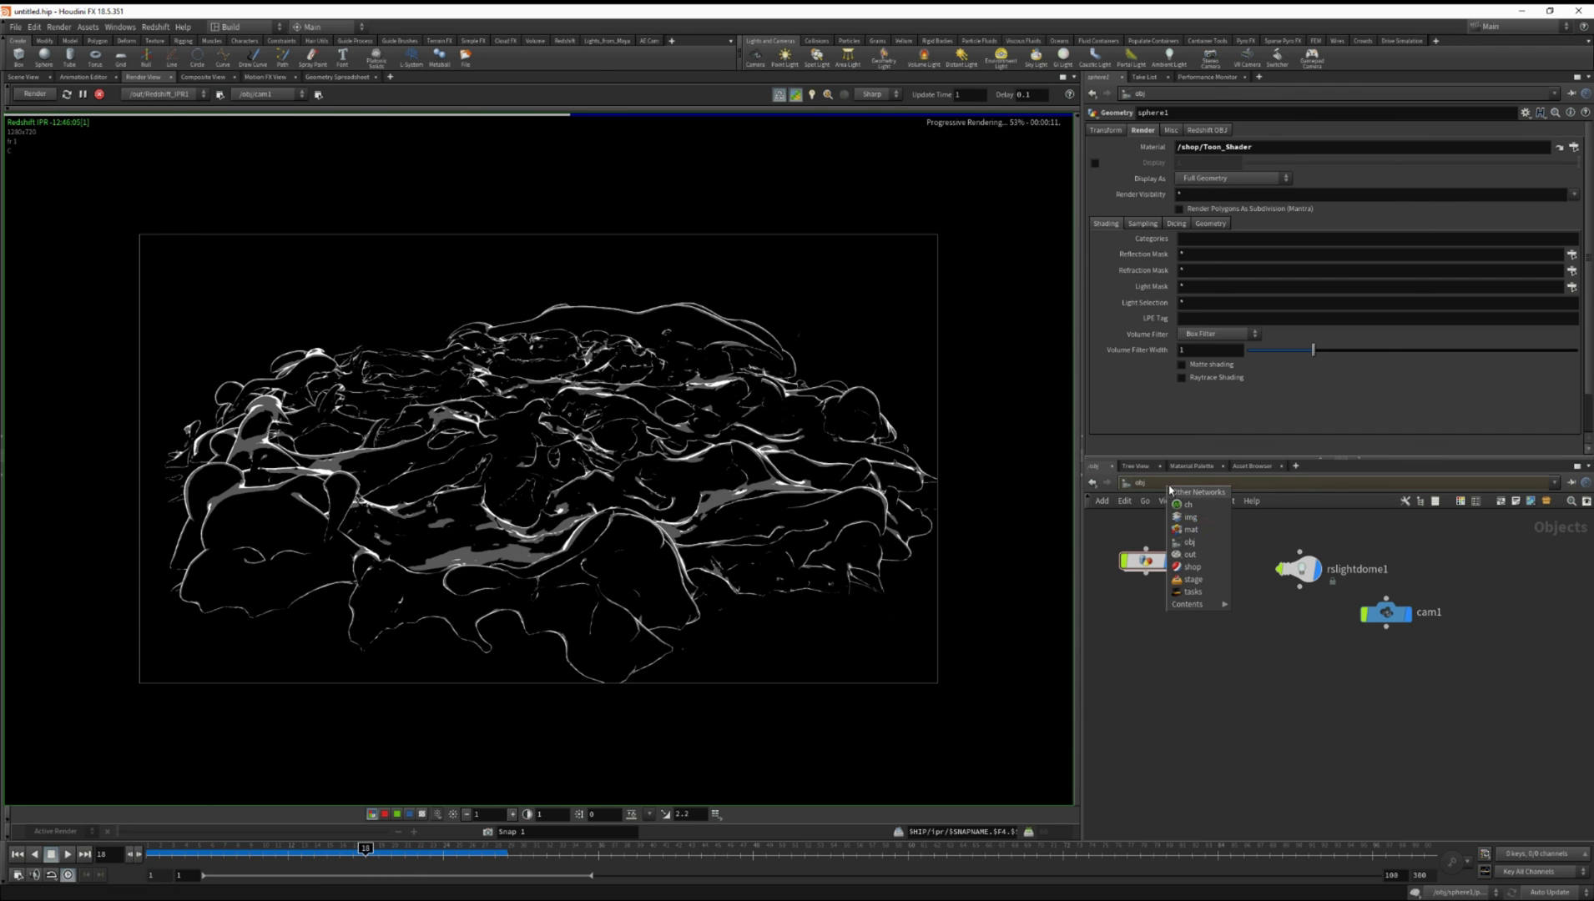
click(1193, 567)
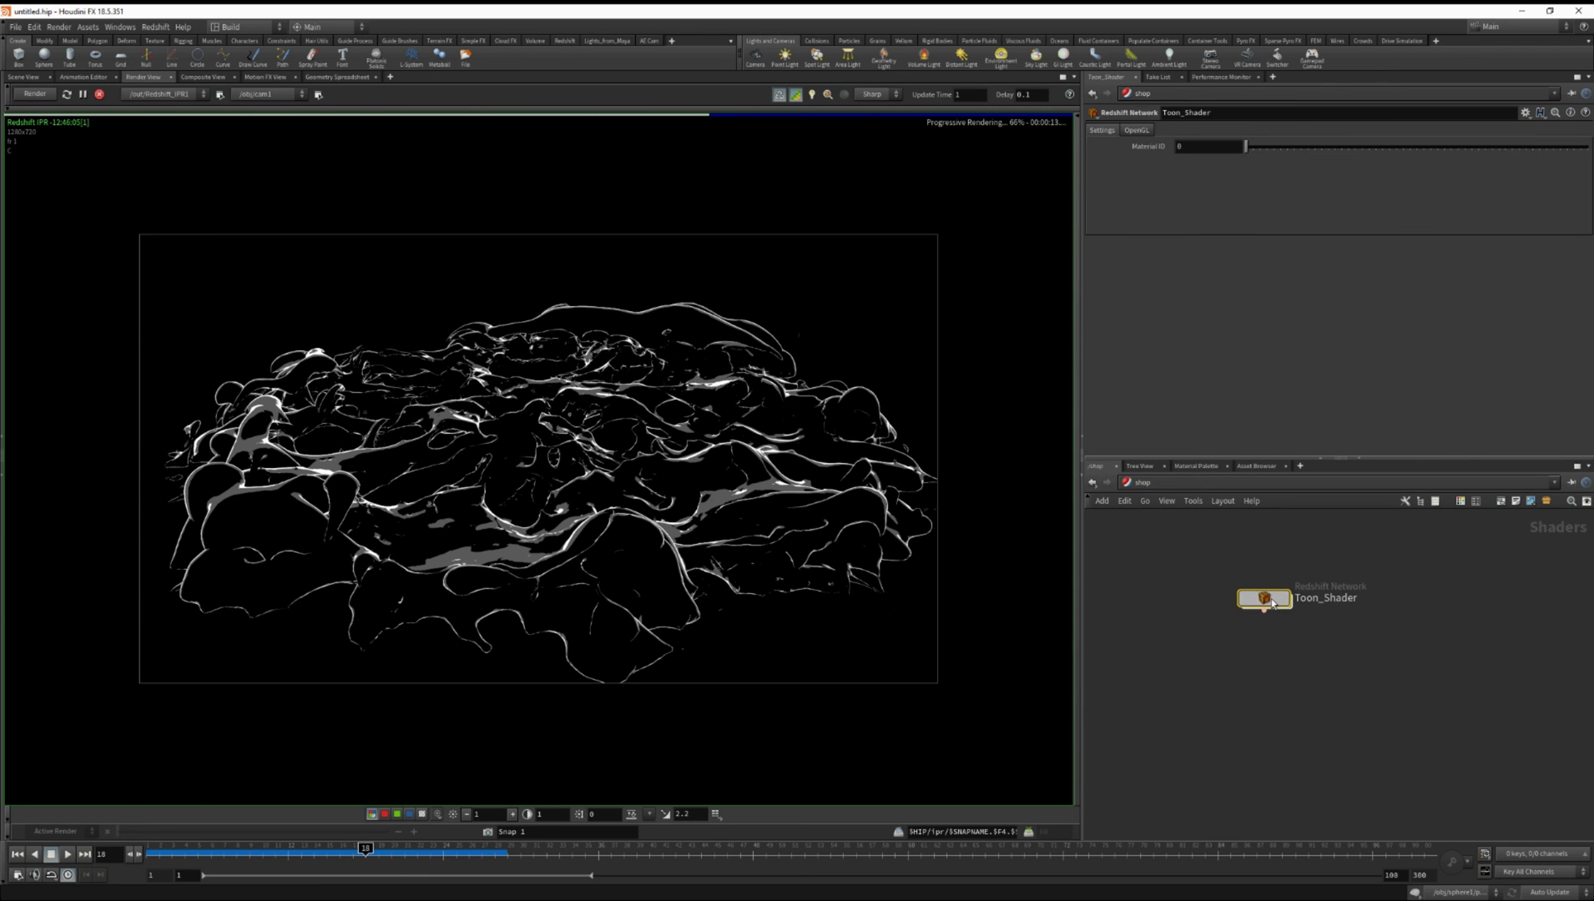
double_click(1252, 599)
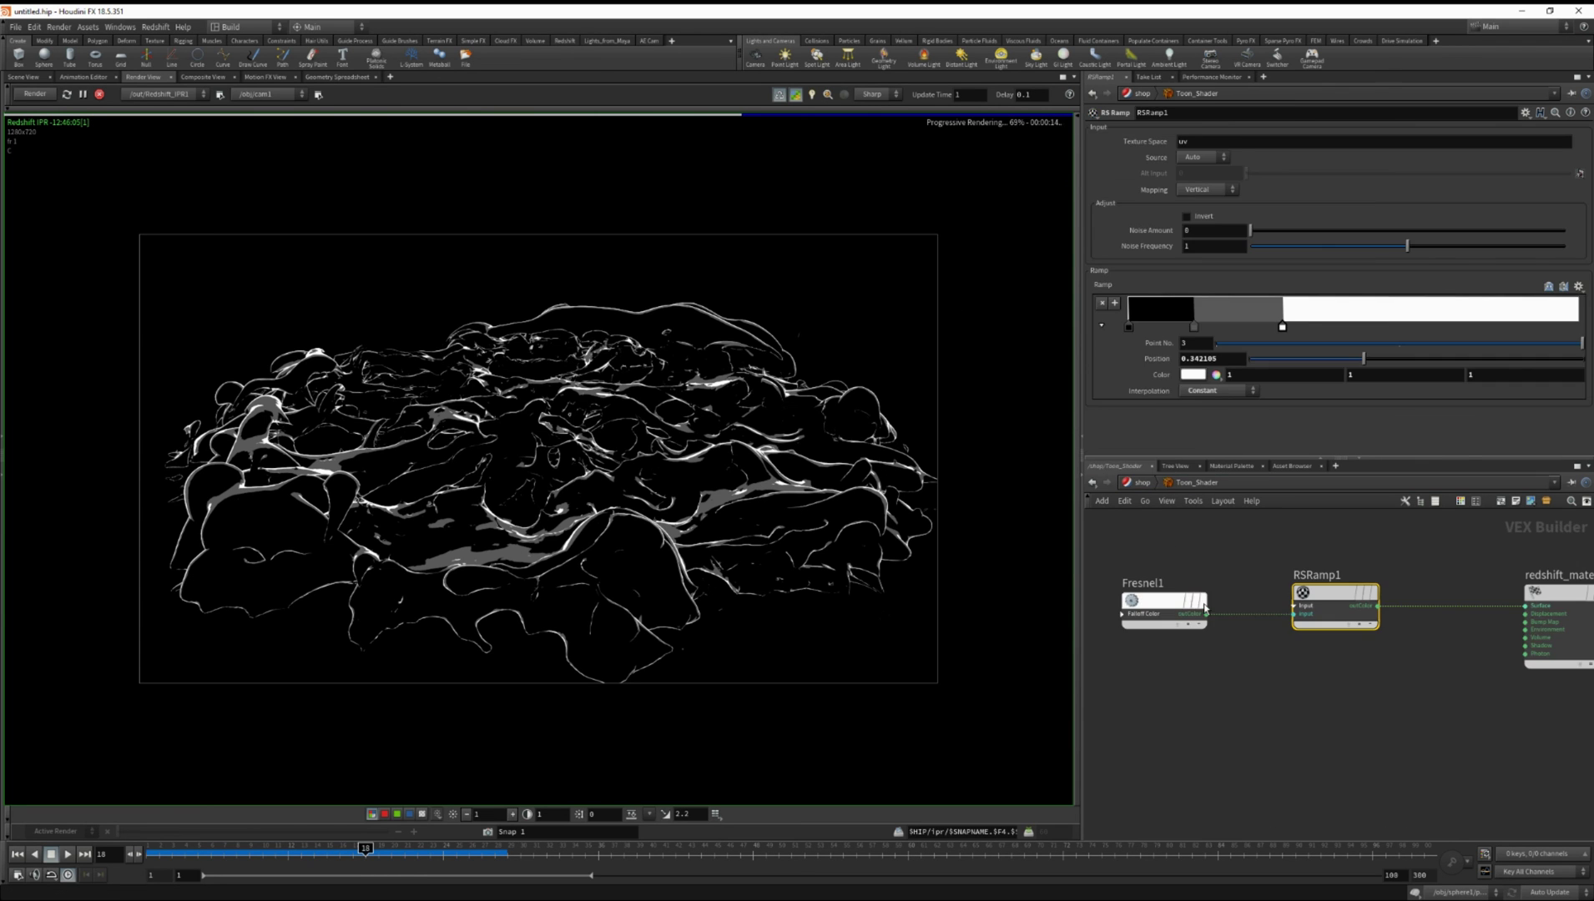
Add a Grid object below sphere1 at the obj level and show it in the scene view
click(1142, 484)
click(1143, 484)
click(1183, 541)
key(Tab)
text(gri)
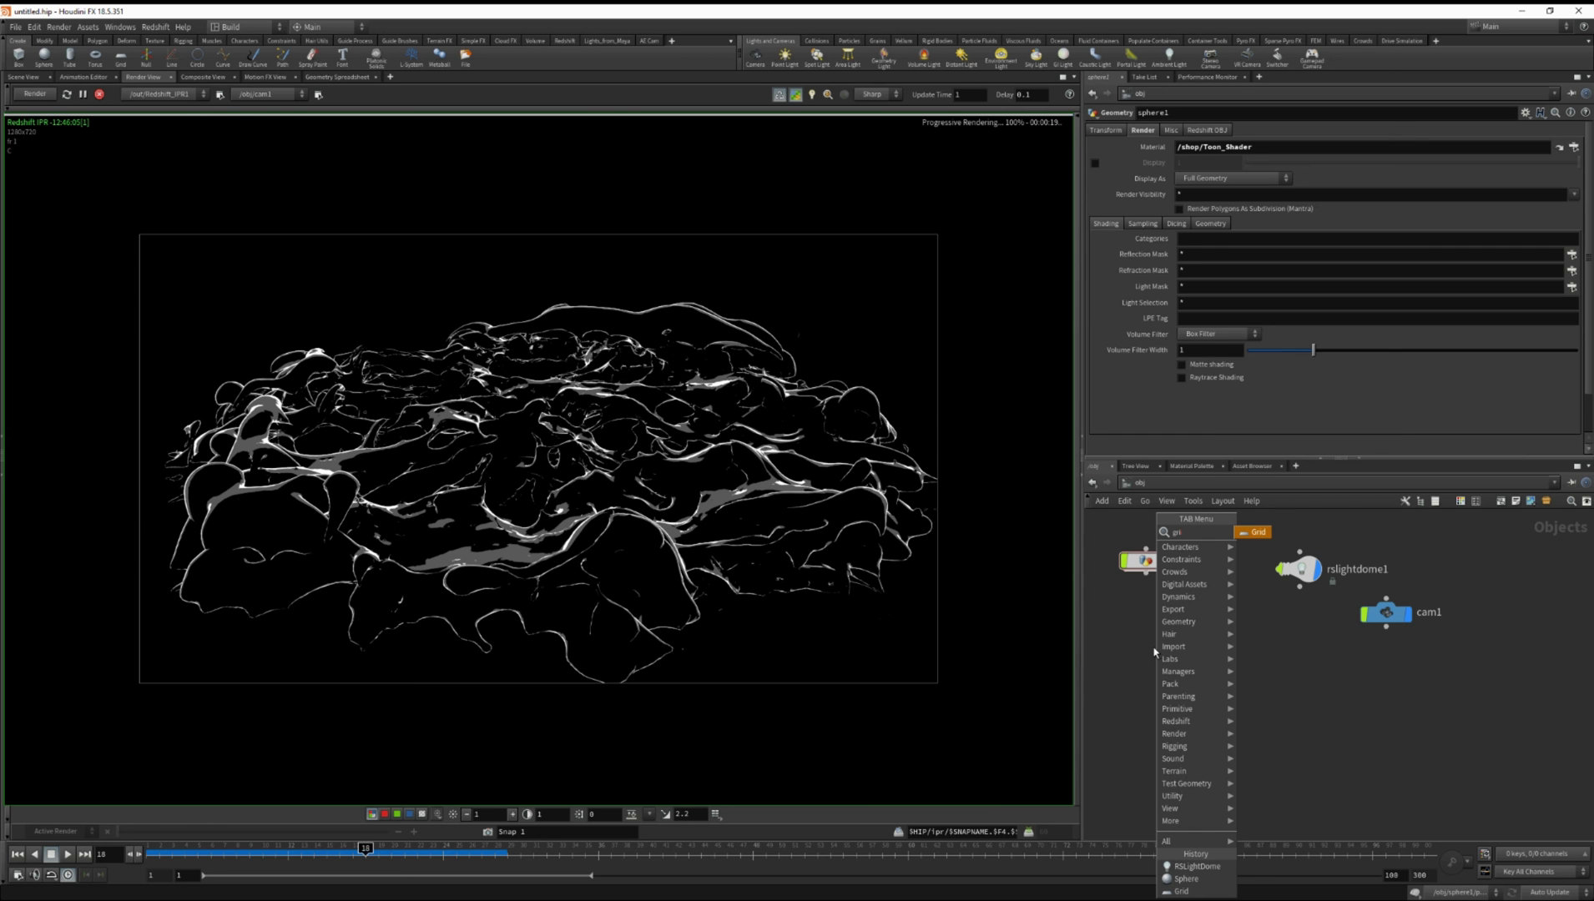
key(Return)
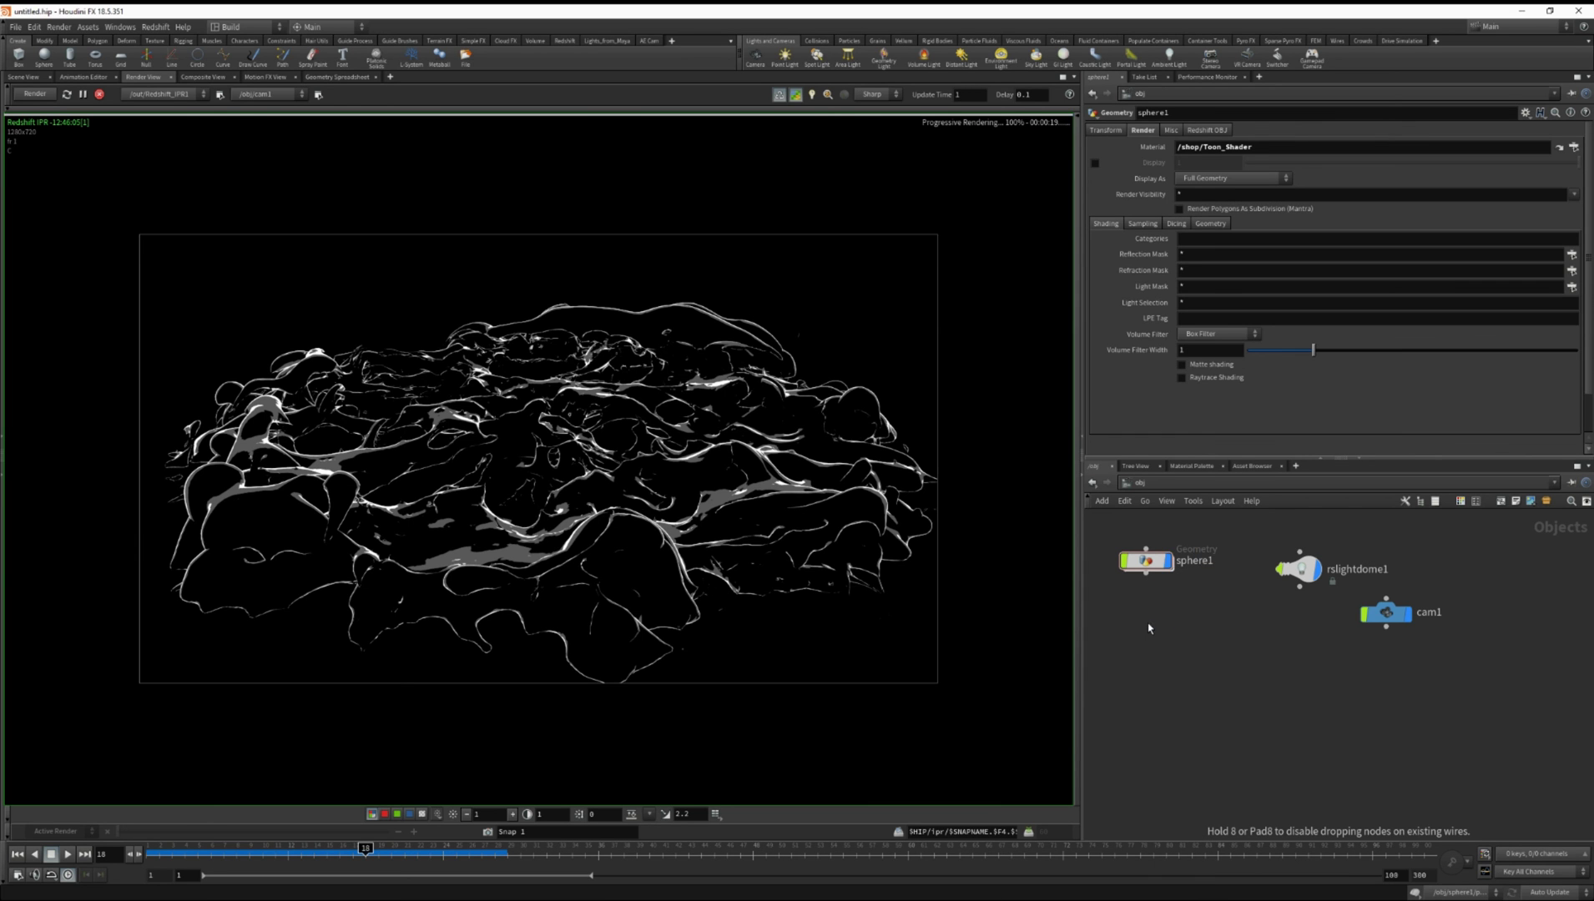
click(27, 77)
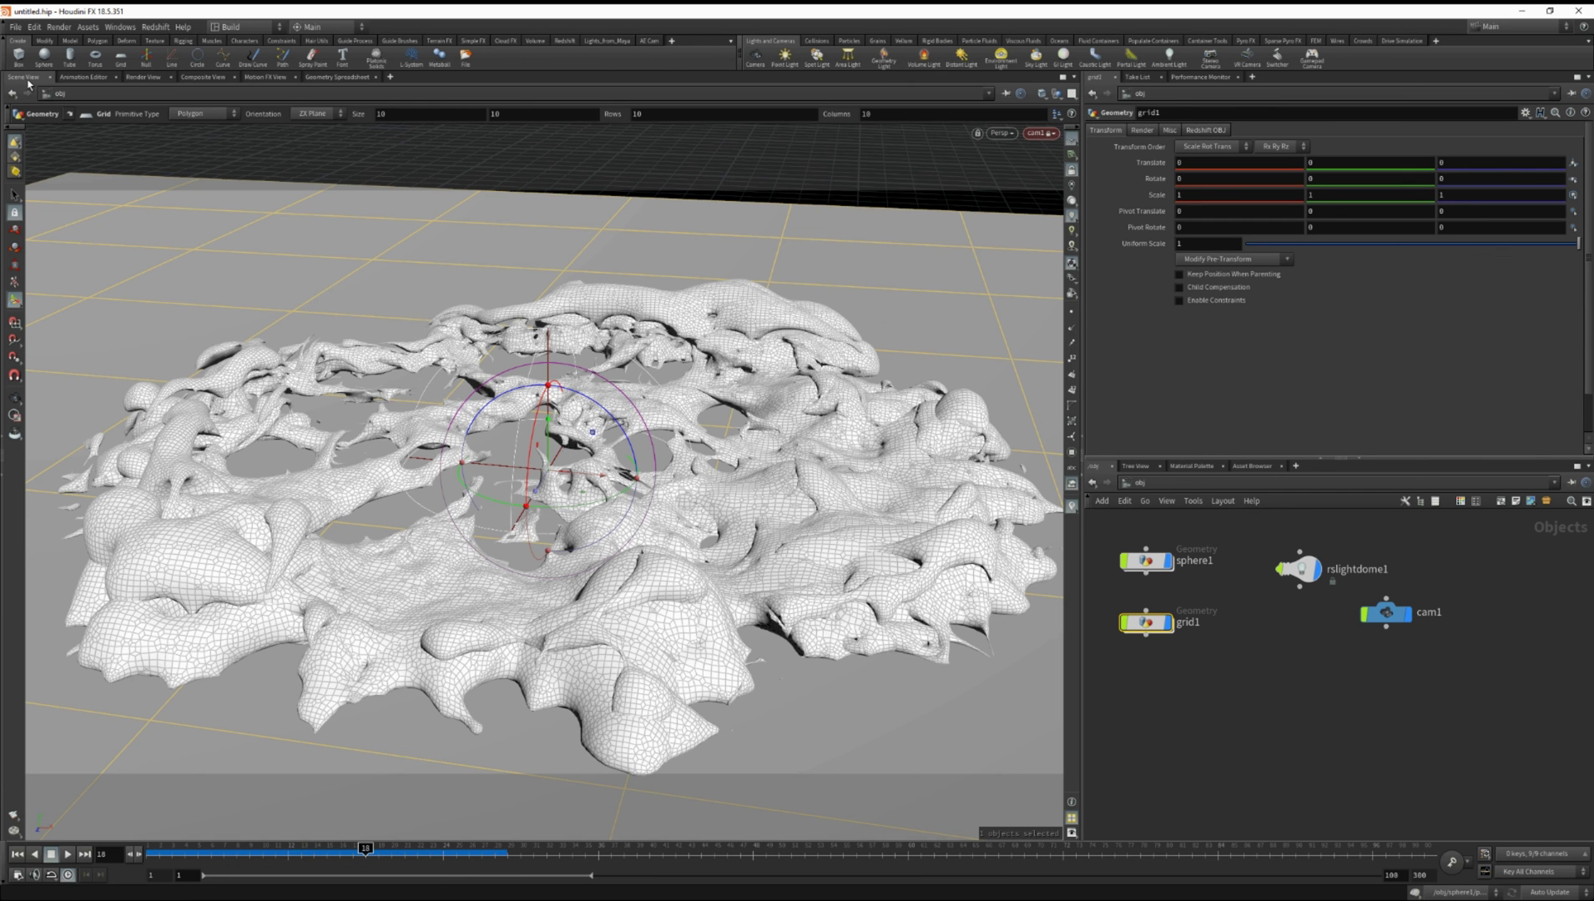
Add an RS Material beside Toon_Shader at the shop level and set its reflection weight to 0
click(1165, 491)
click(1184, 567)
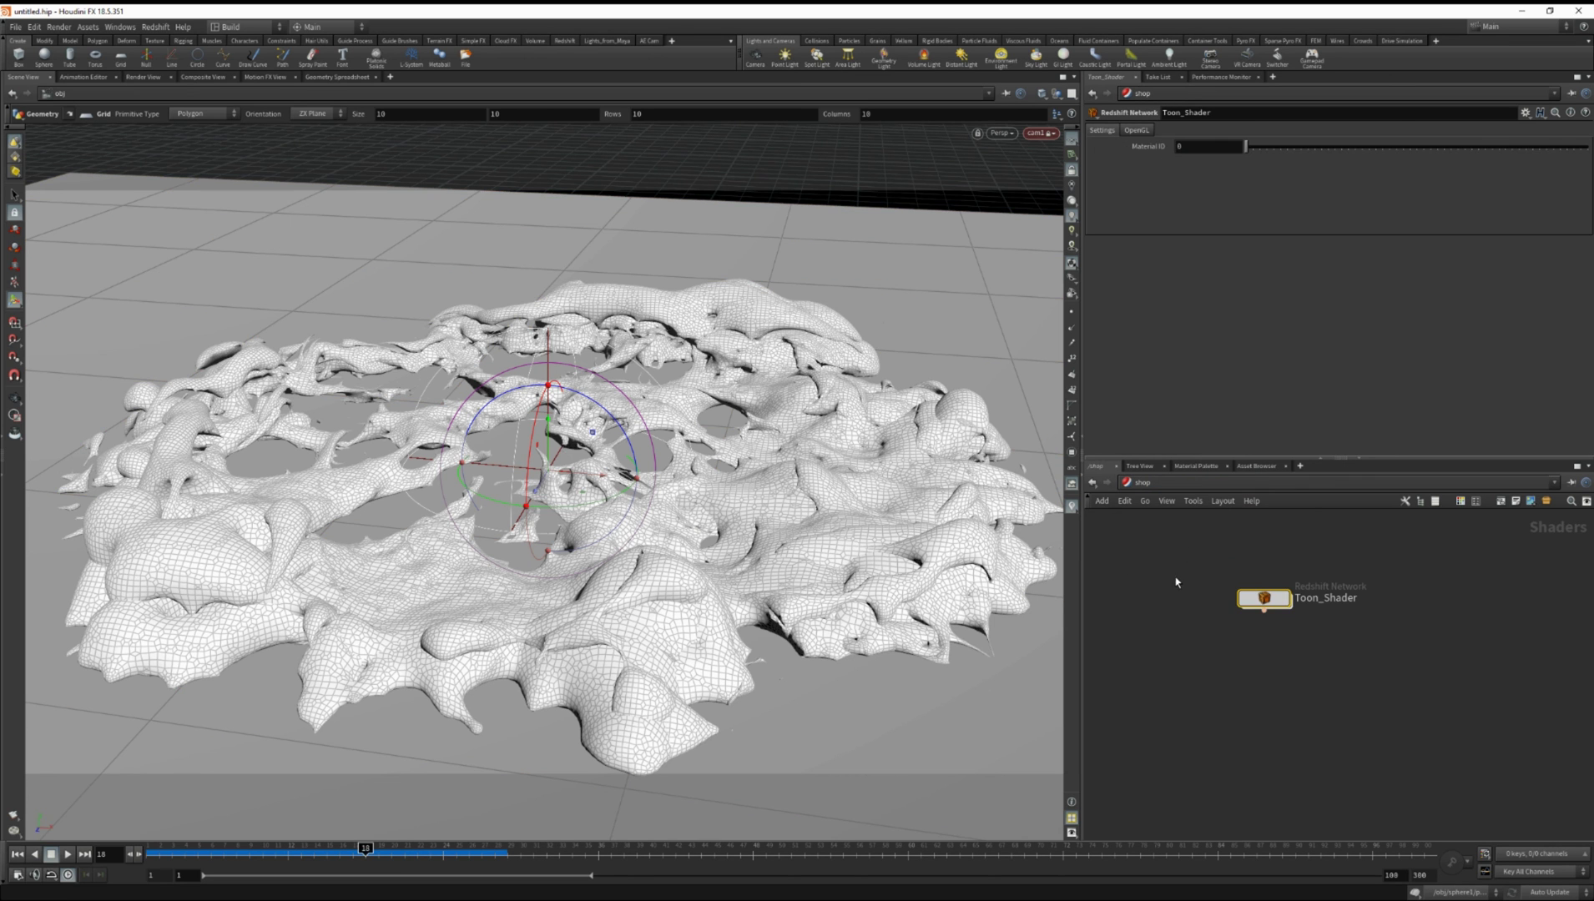
key(Tab)
text(rs materia)
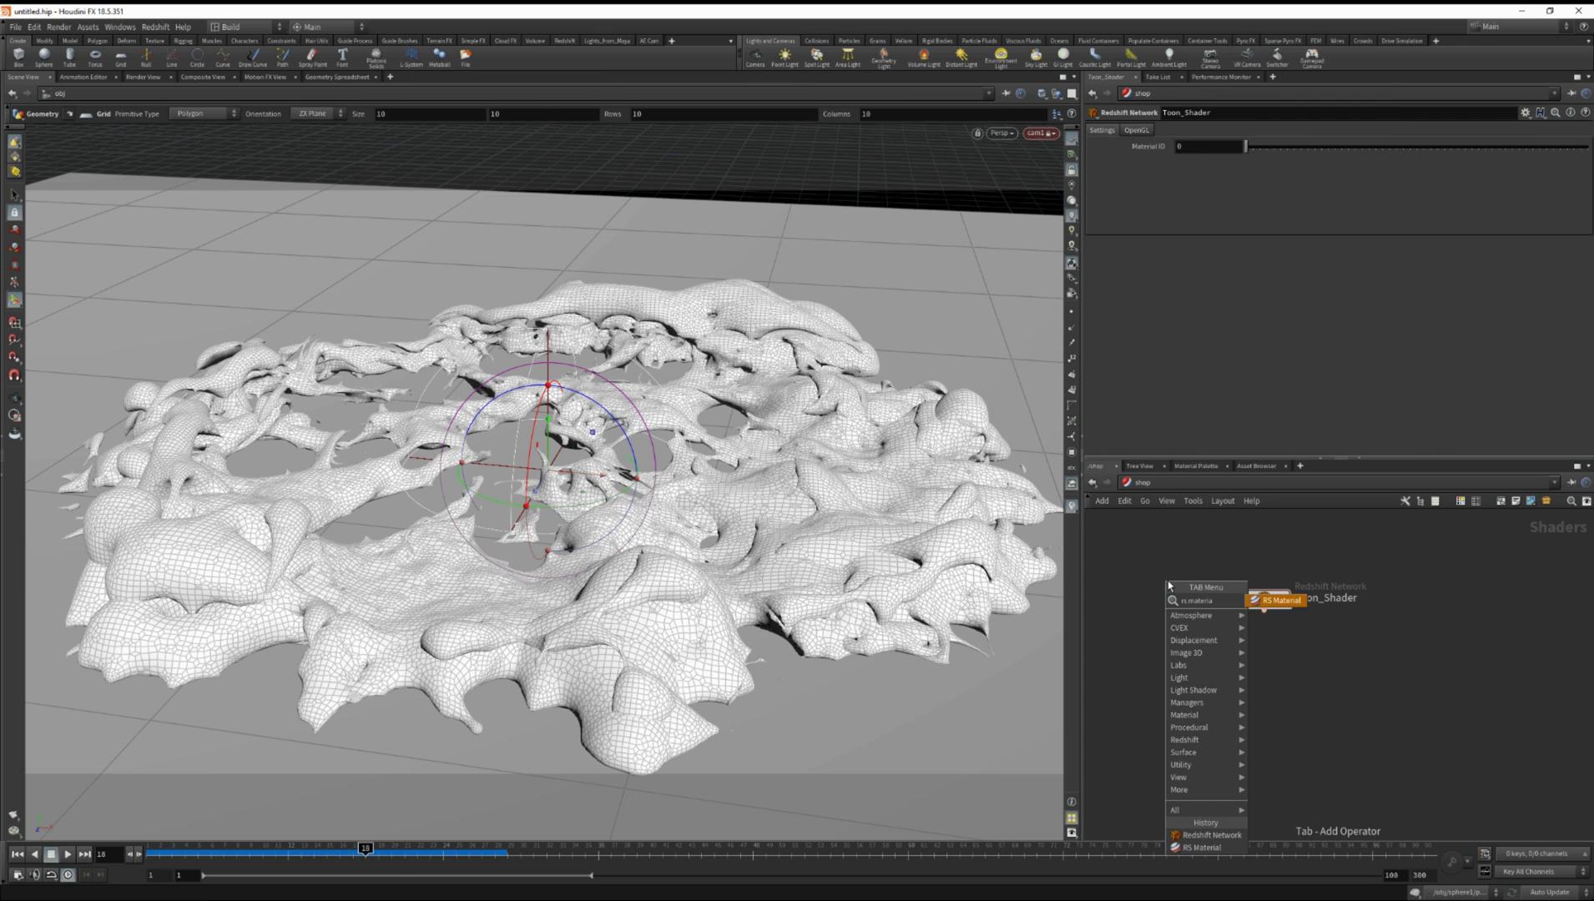
key(Return)
click(1165, 601)
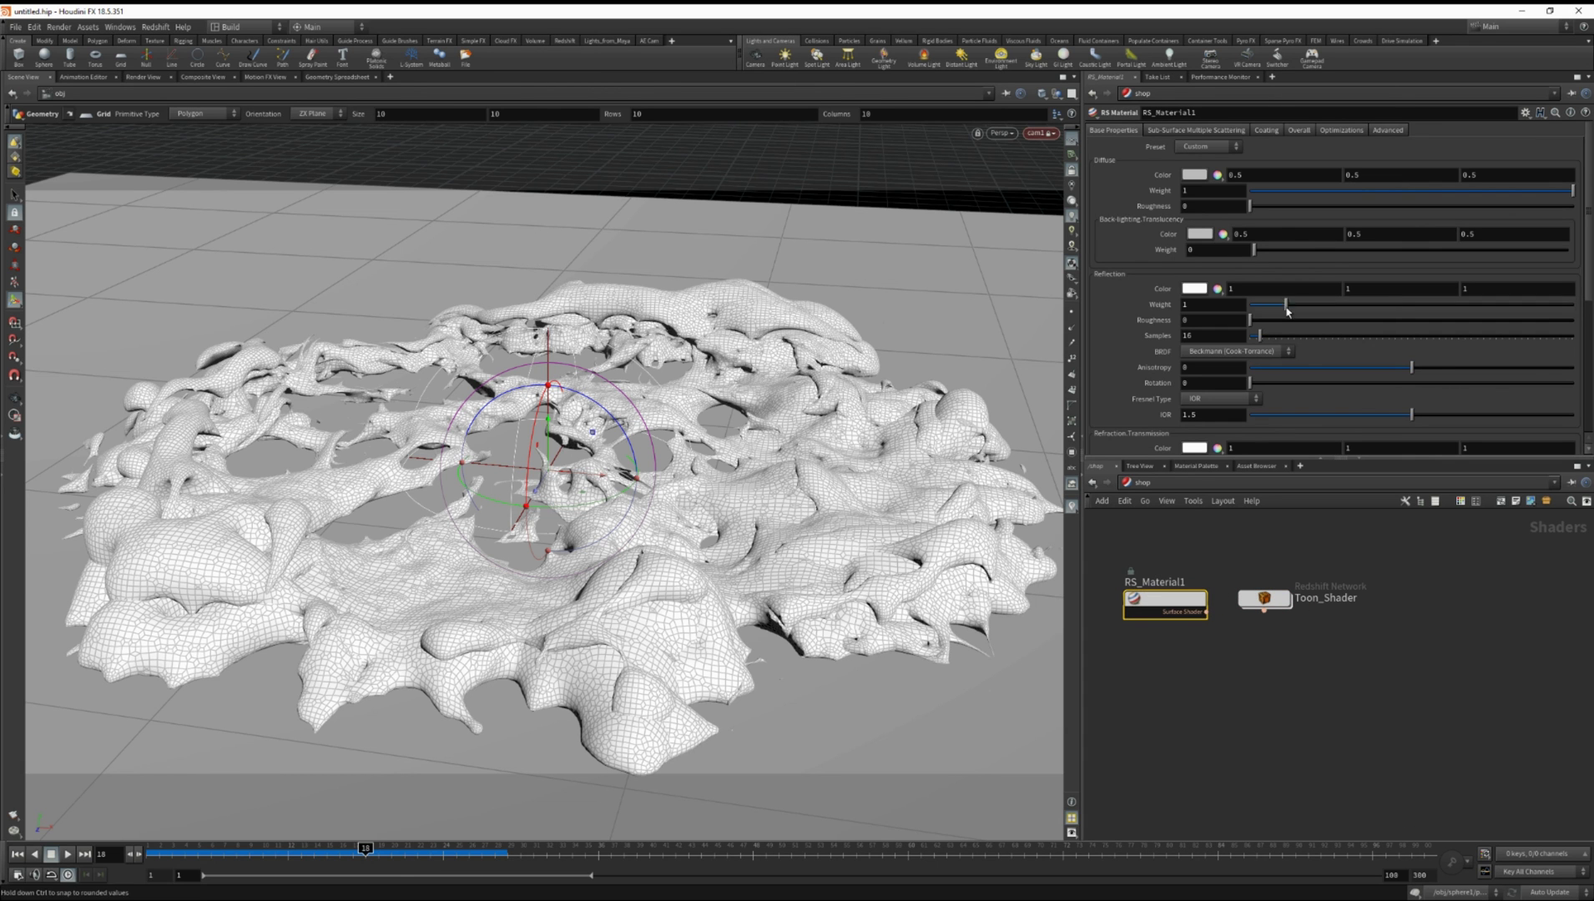
drag(1274, 312, 1166, 522)
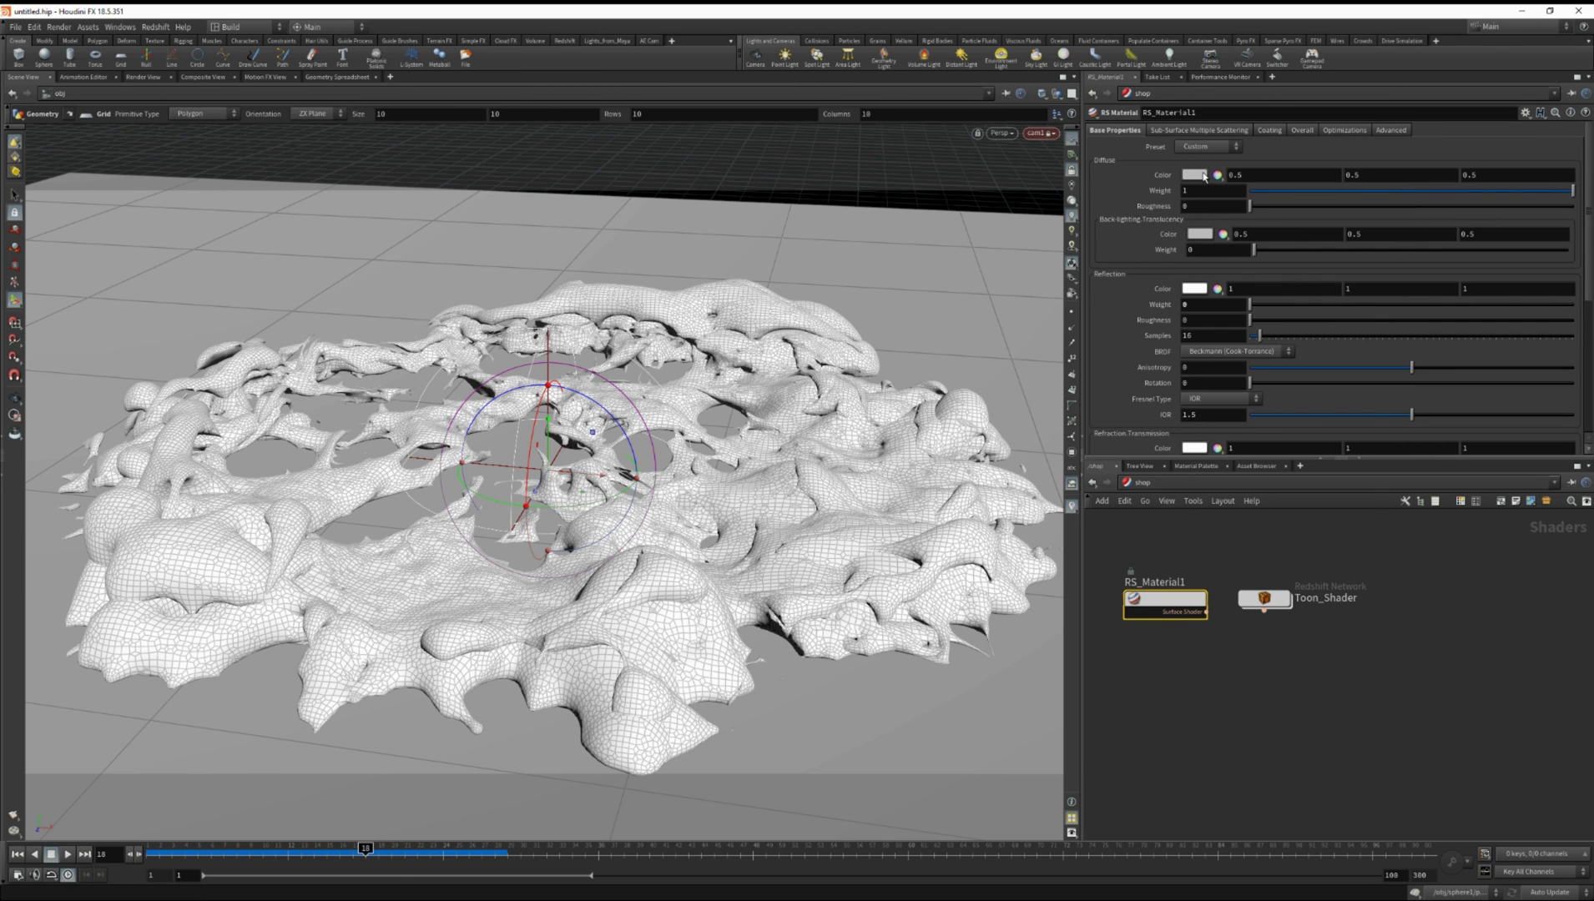
drag(1204, 176, 1207, 458)
Assign RS_Material1 as the render material of grid1 and start a new Redshift IPR render
click(1173, 490)
click(1193, 541)
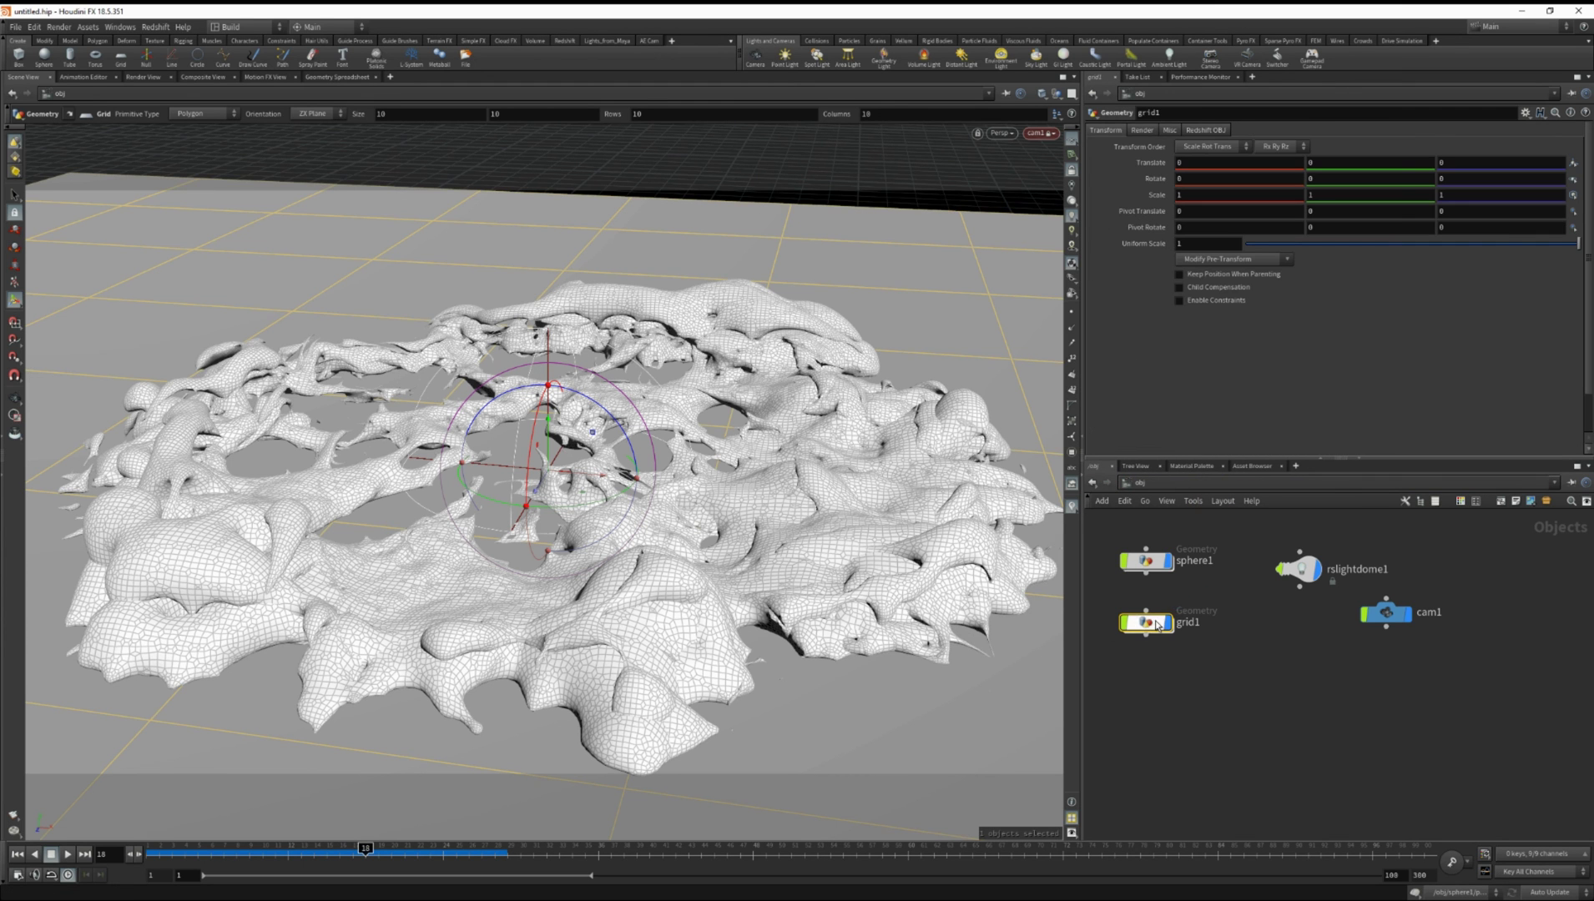
click(1143, 130)
click(1573, 147)
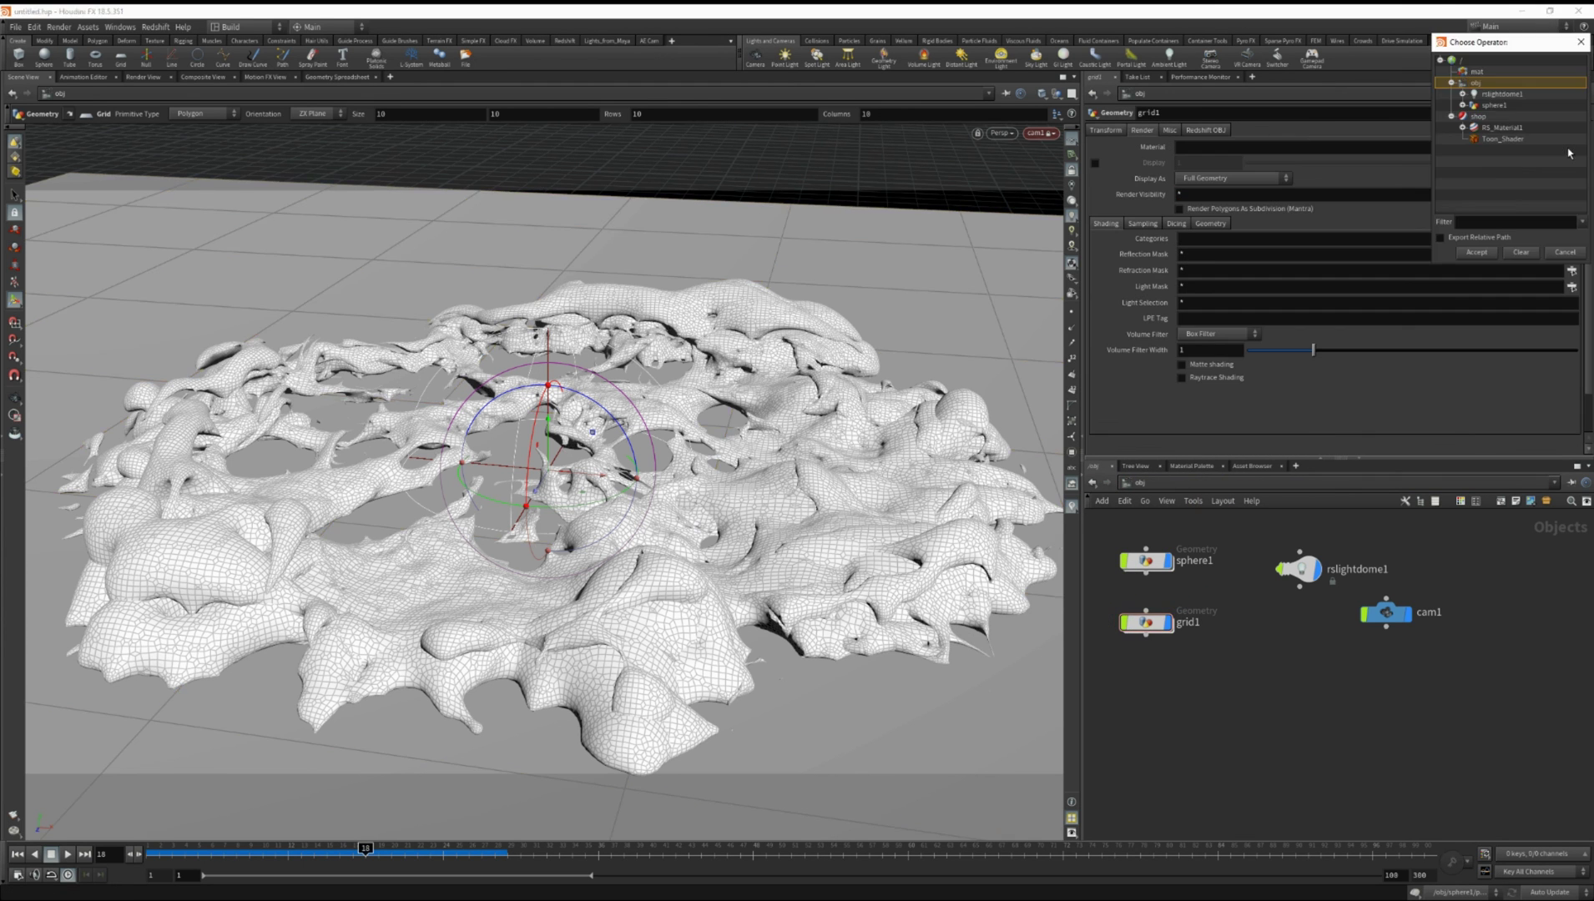
double_click(1497, 129)
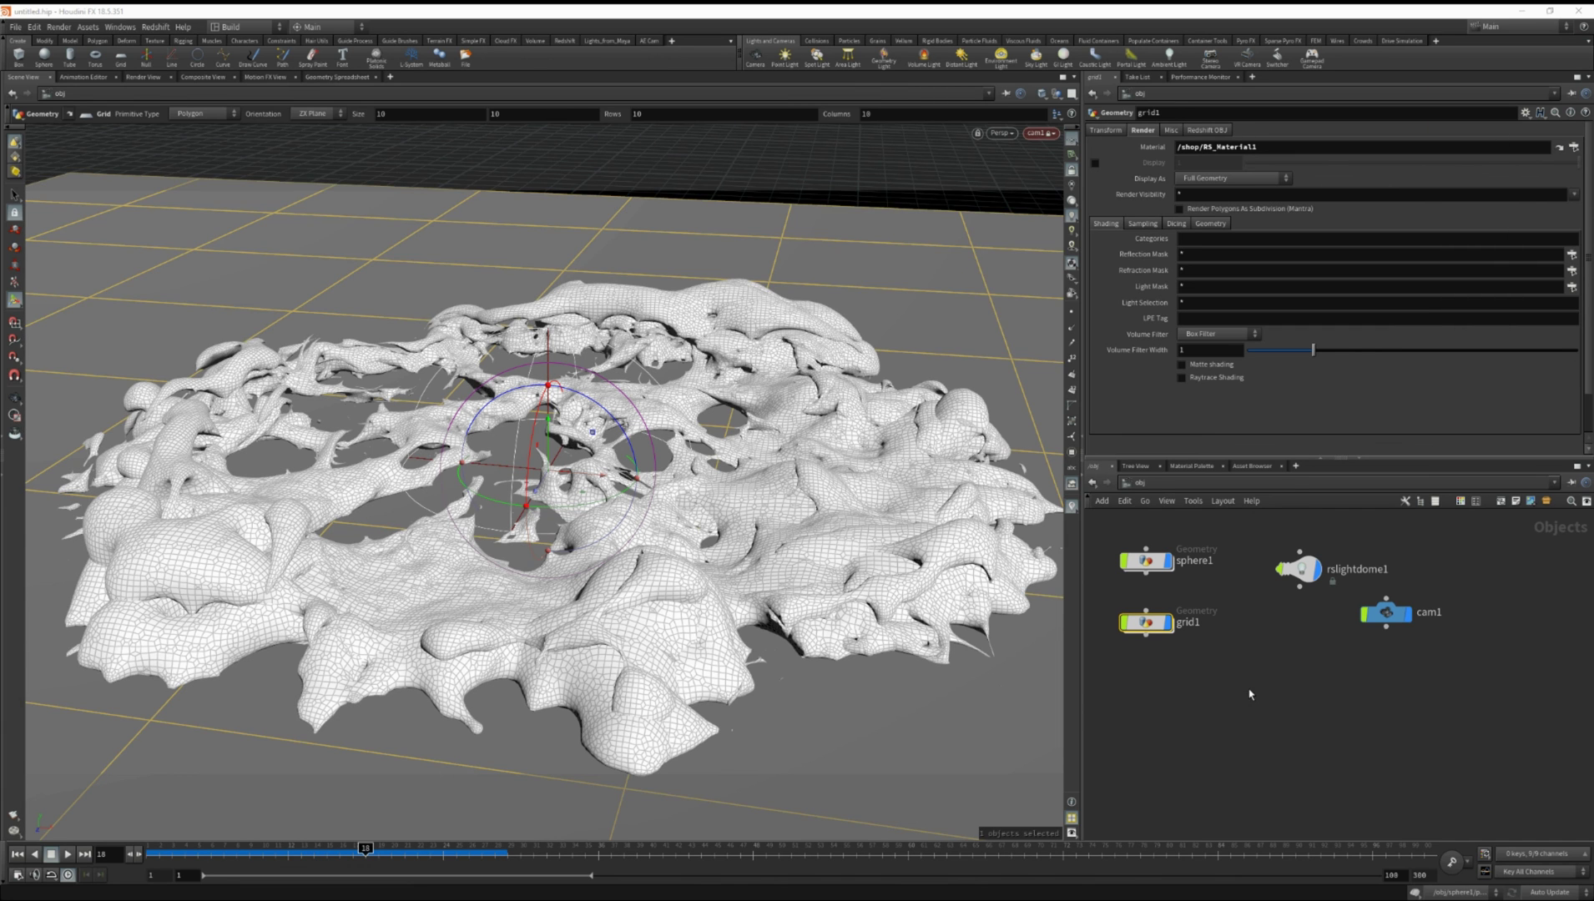
click(145, 77)
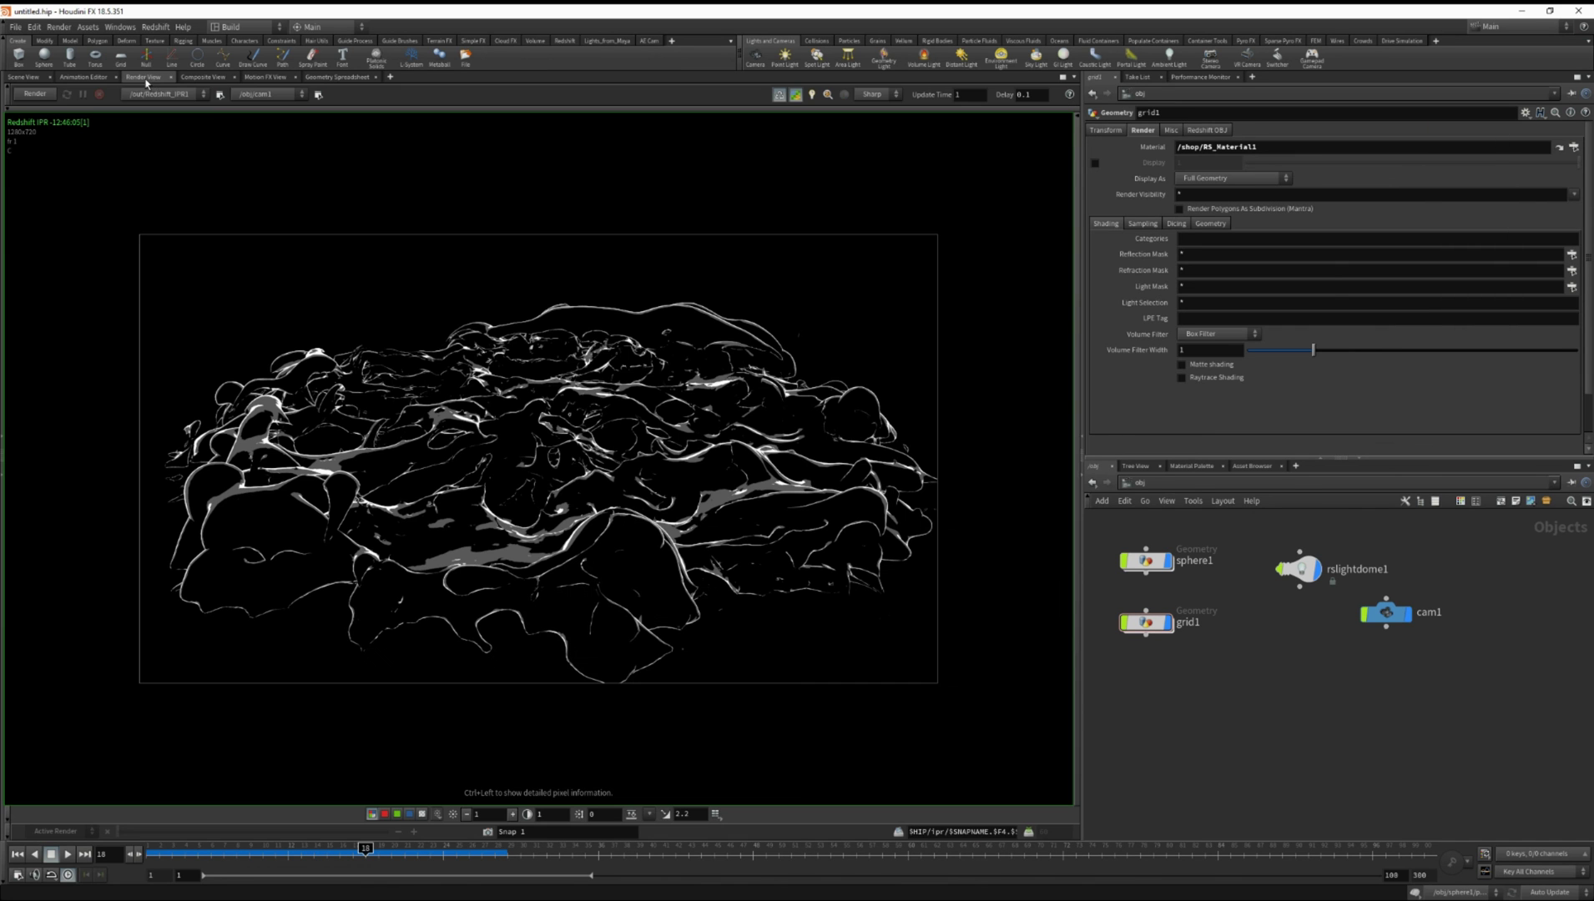
click(36, 98)
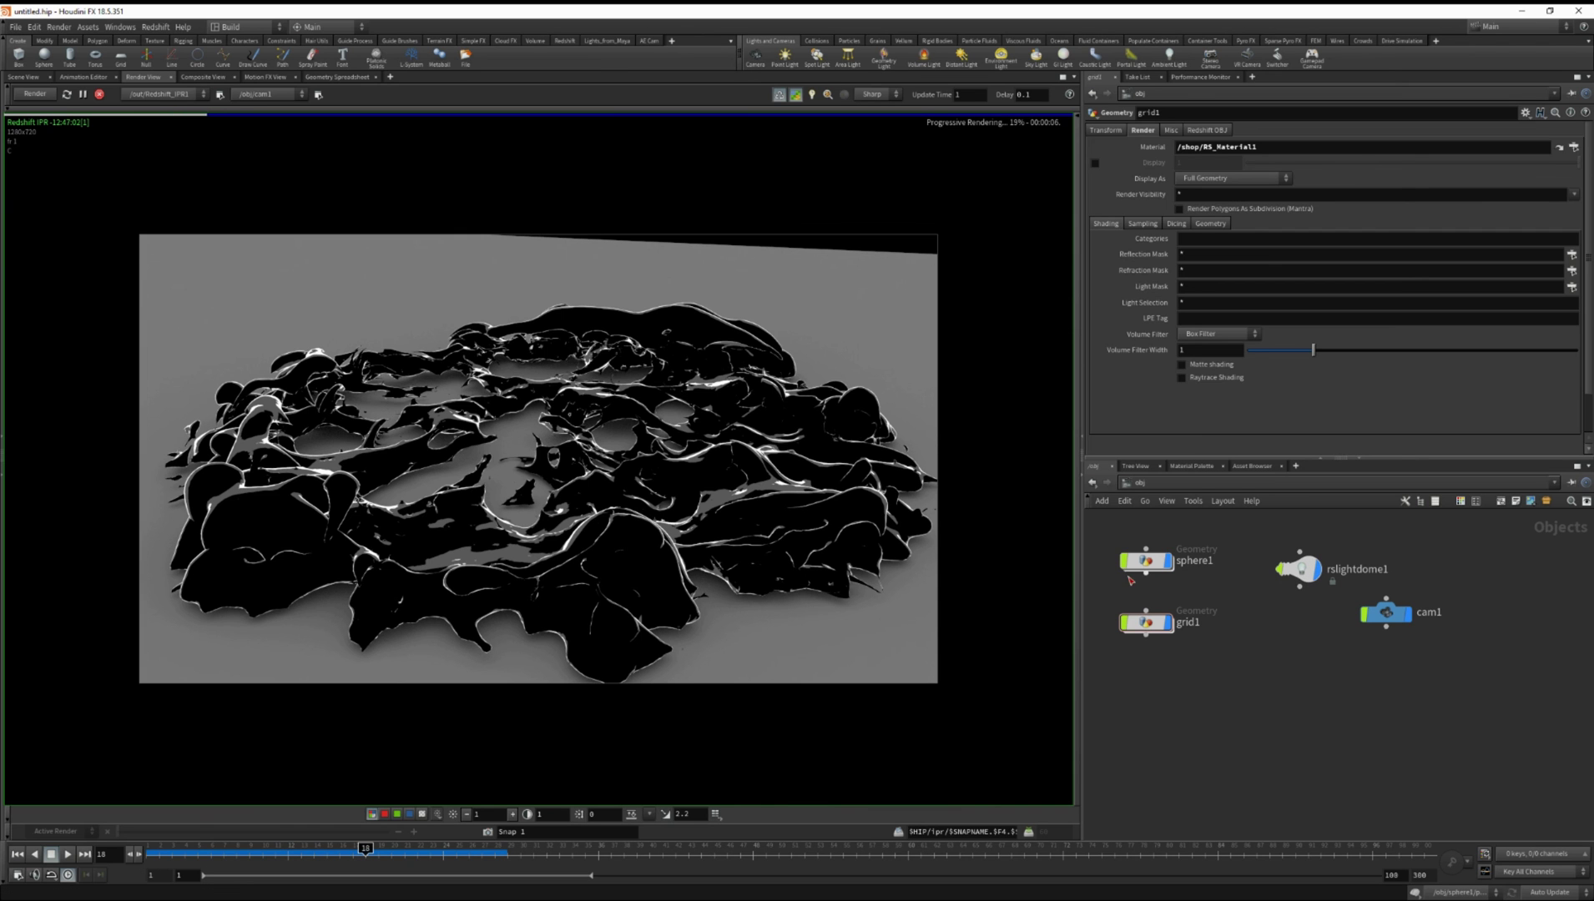
In the Toon_Shader network, remove the white point from the RSRamp1 ramp and move the grey point to about 0.217
click(1189, 483)
click(1206, 552)
click(1189, 483)
click(1202, 566)
click(1261, 600)
double_click(1261, 599)
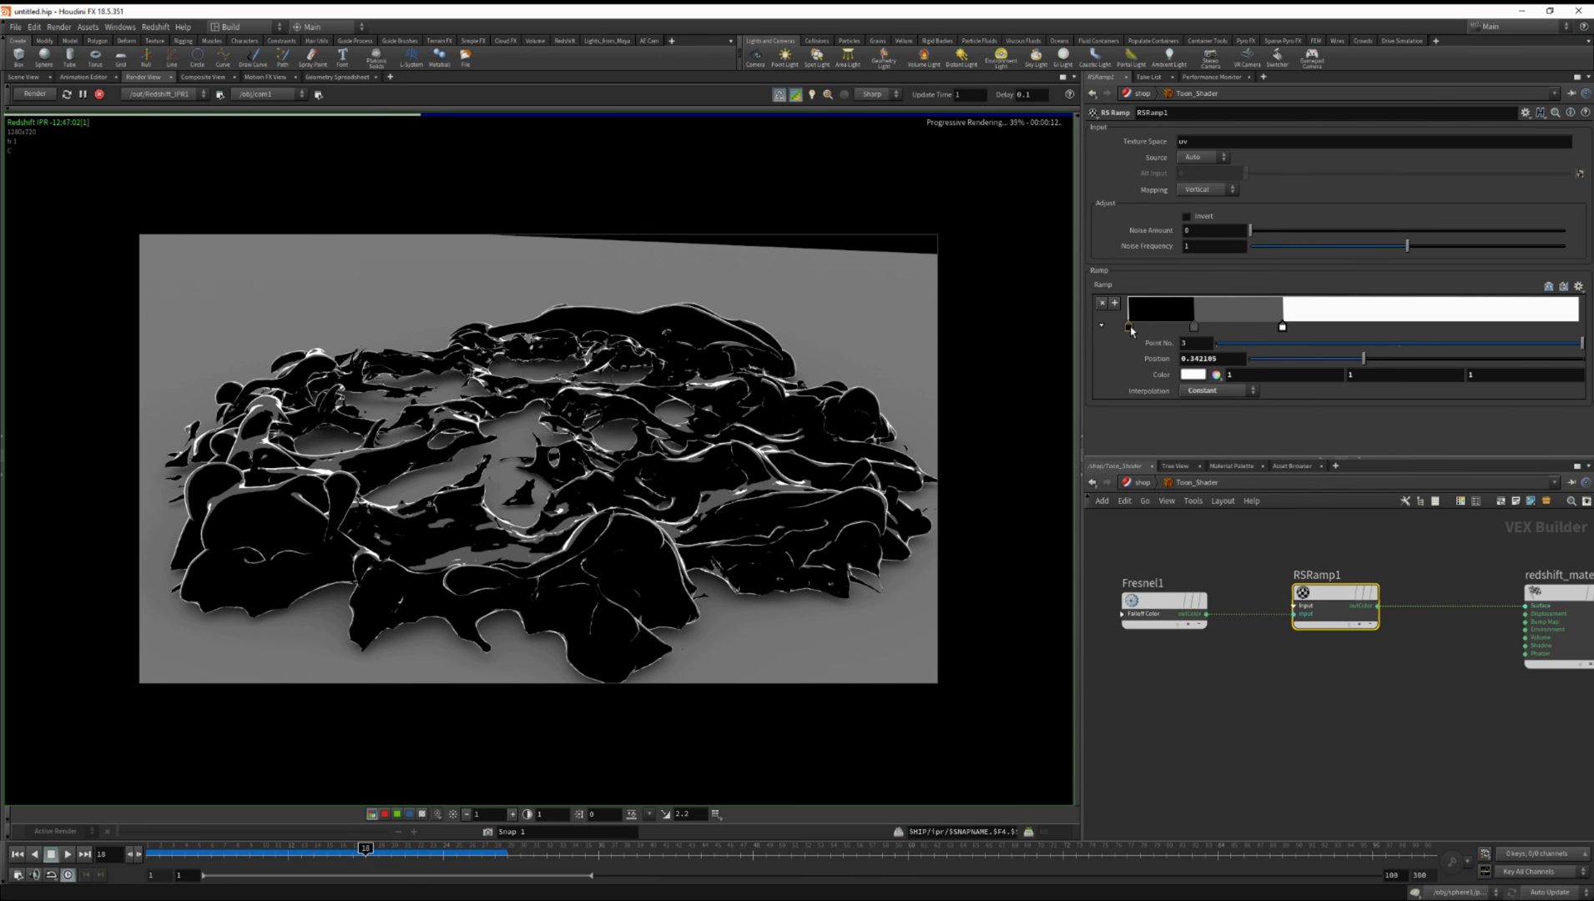
mouse_move(1128, 326)
mouse_down()
mouse_move(1224, 327)
mouse_move(1128, 327)
mouse_up()
drag(1225, 327, 1199, 433)
drag(1150, 331, 1228, 331)
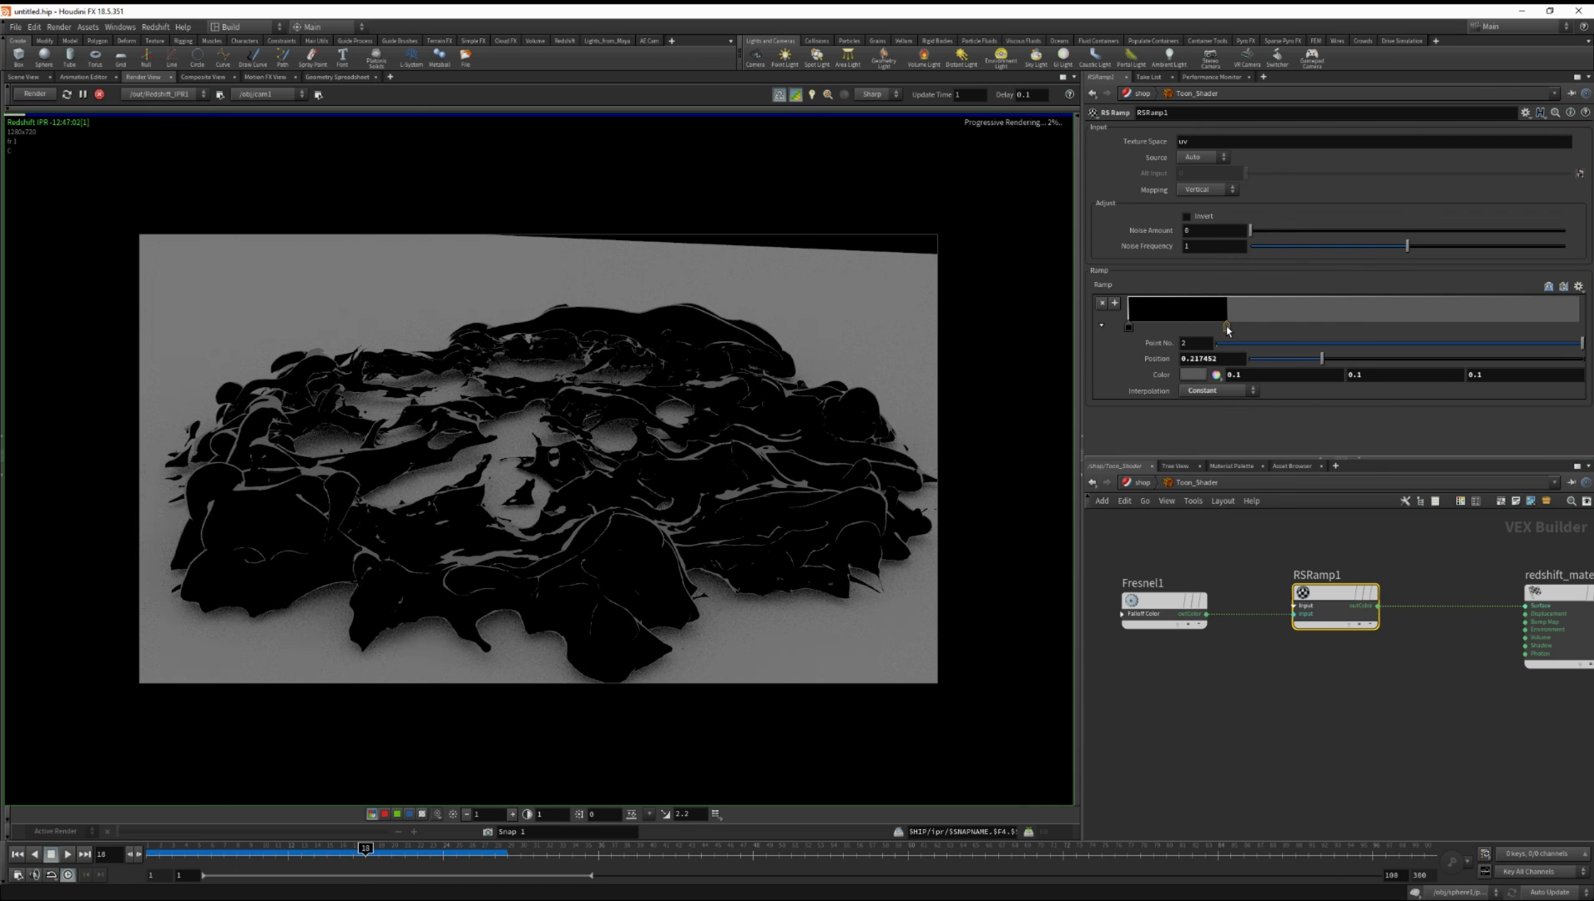
Check the toon-shaded simulation in the IPR render at several frames between 13 and 25, ending on frame 20
drag(365, 850, 304, 854)
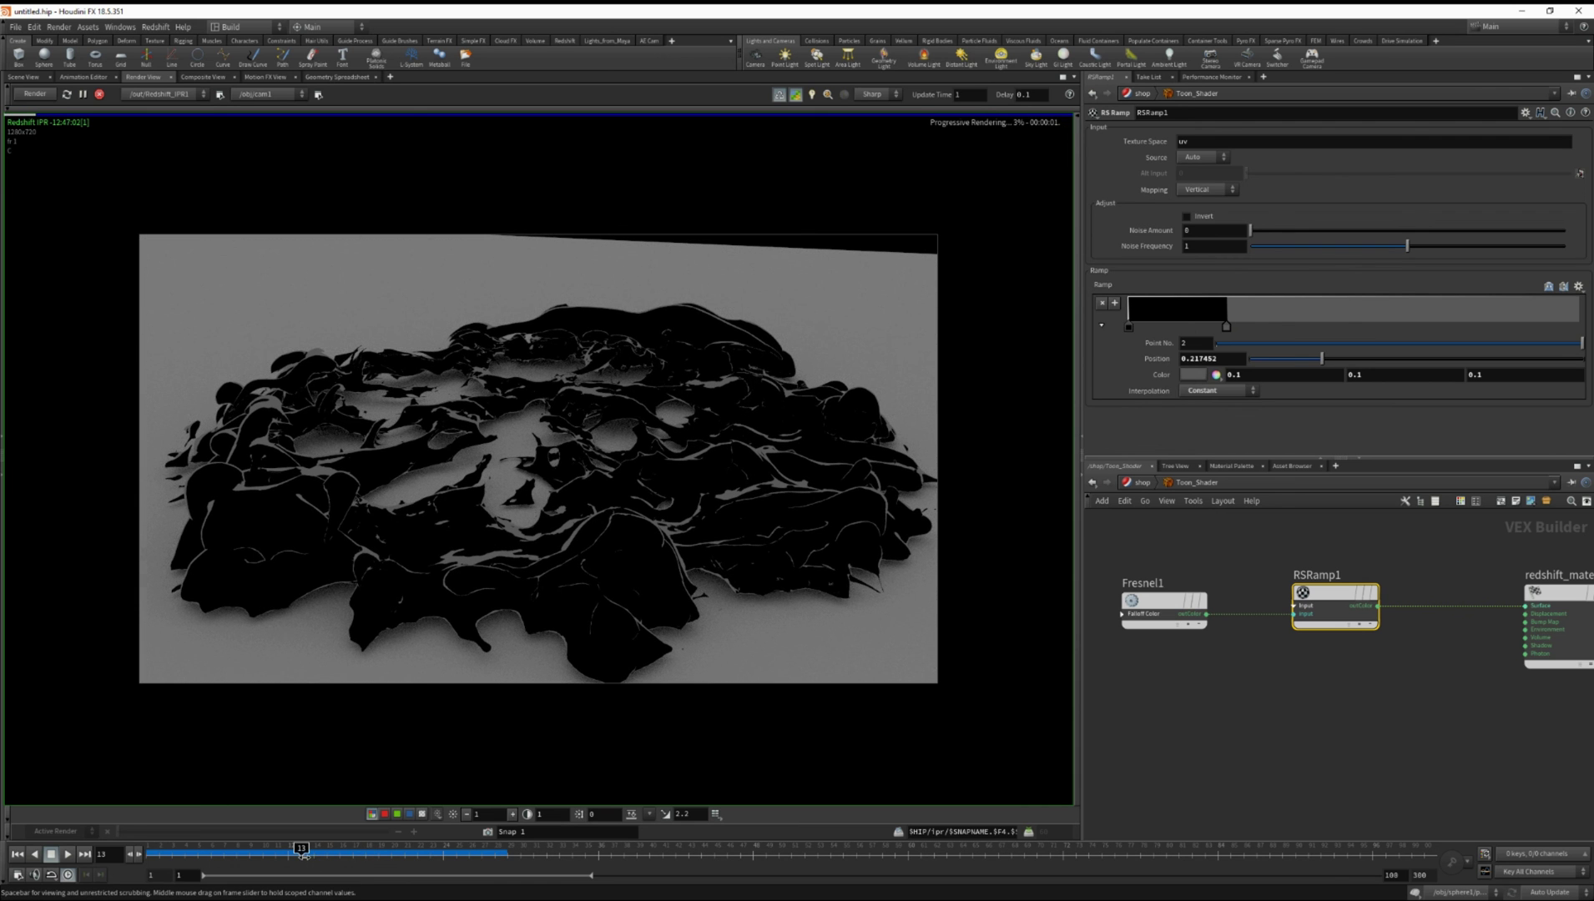
click(453, 853)
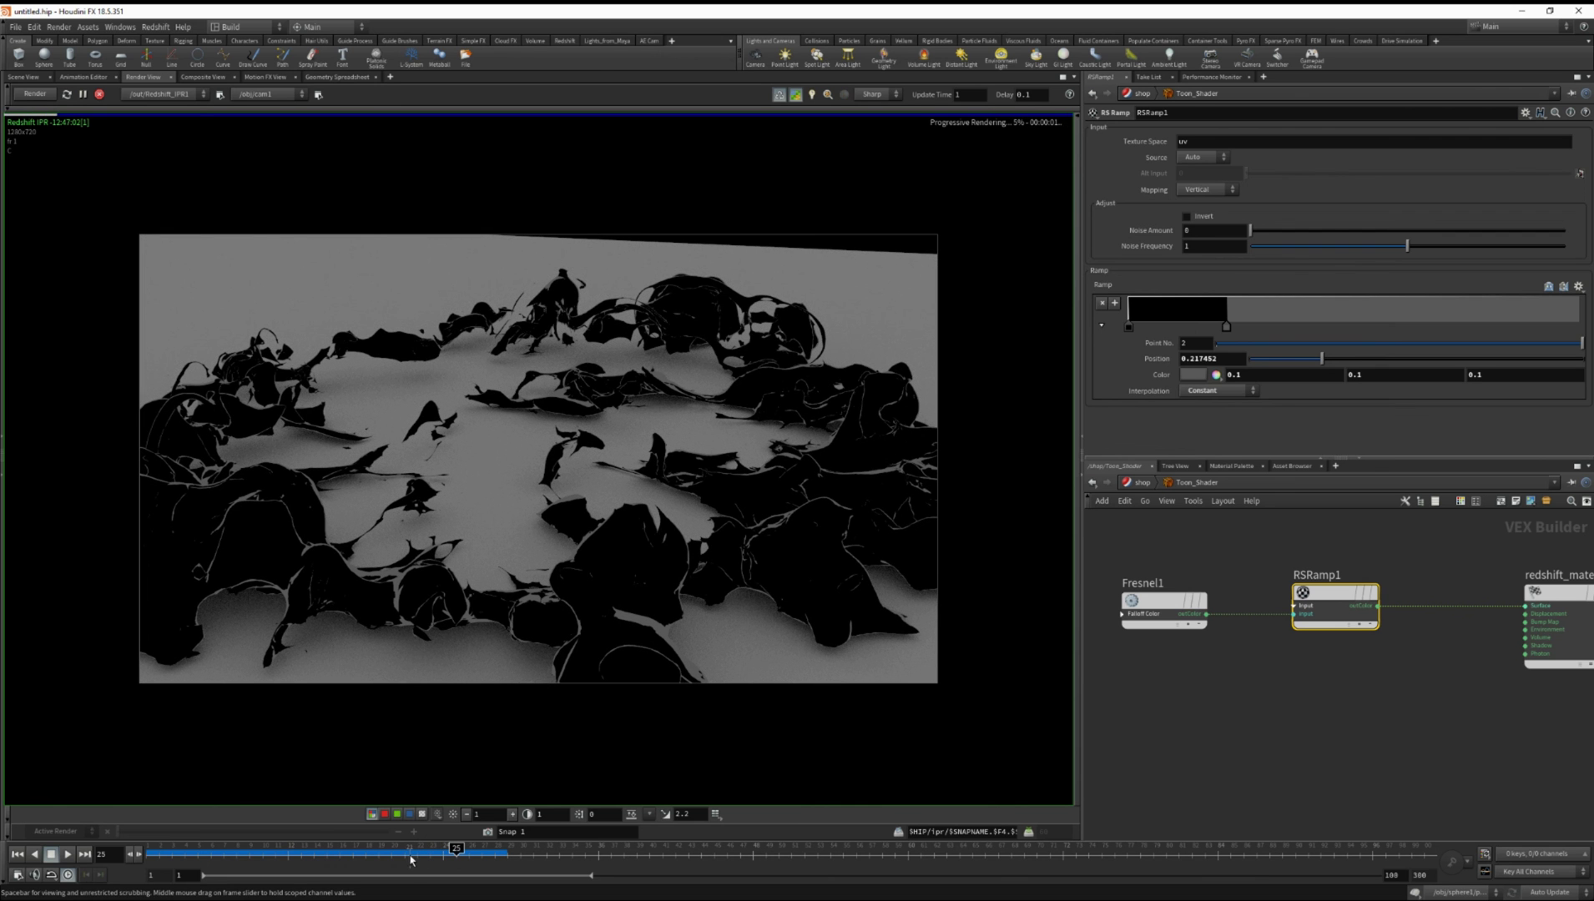
click(409, 854)
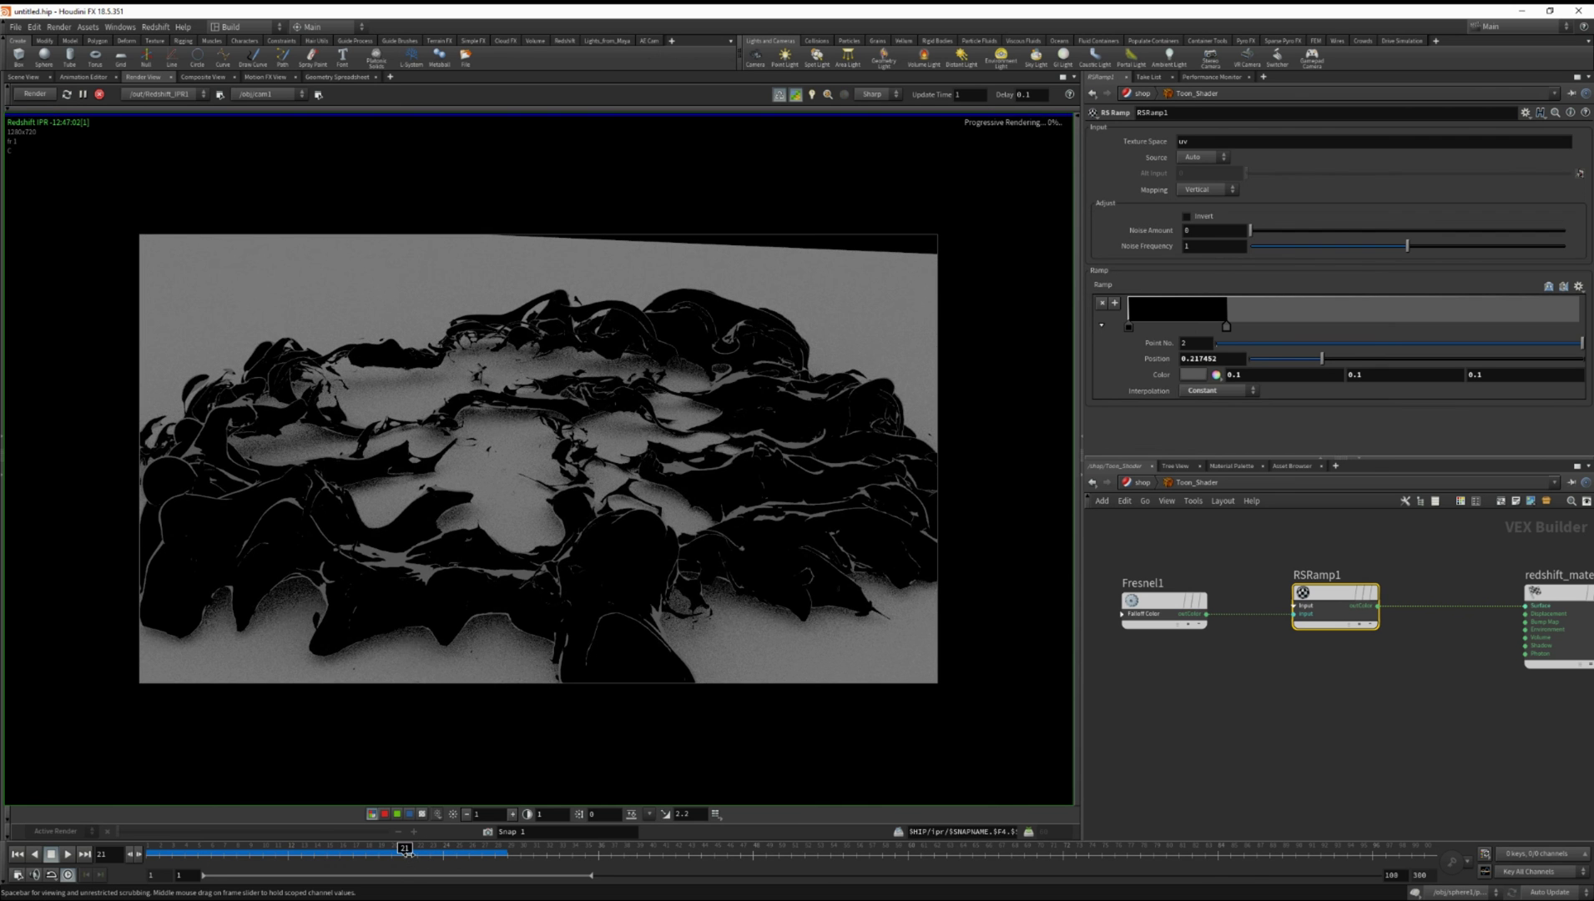
key(Left)
click(354, 852)
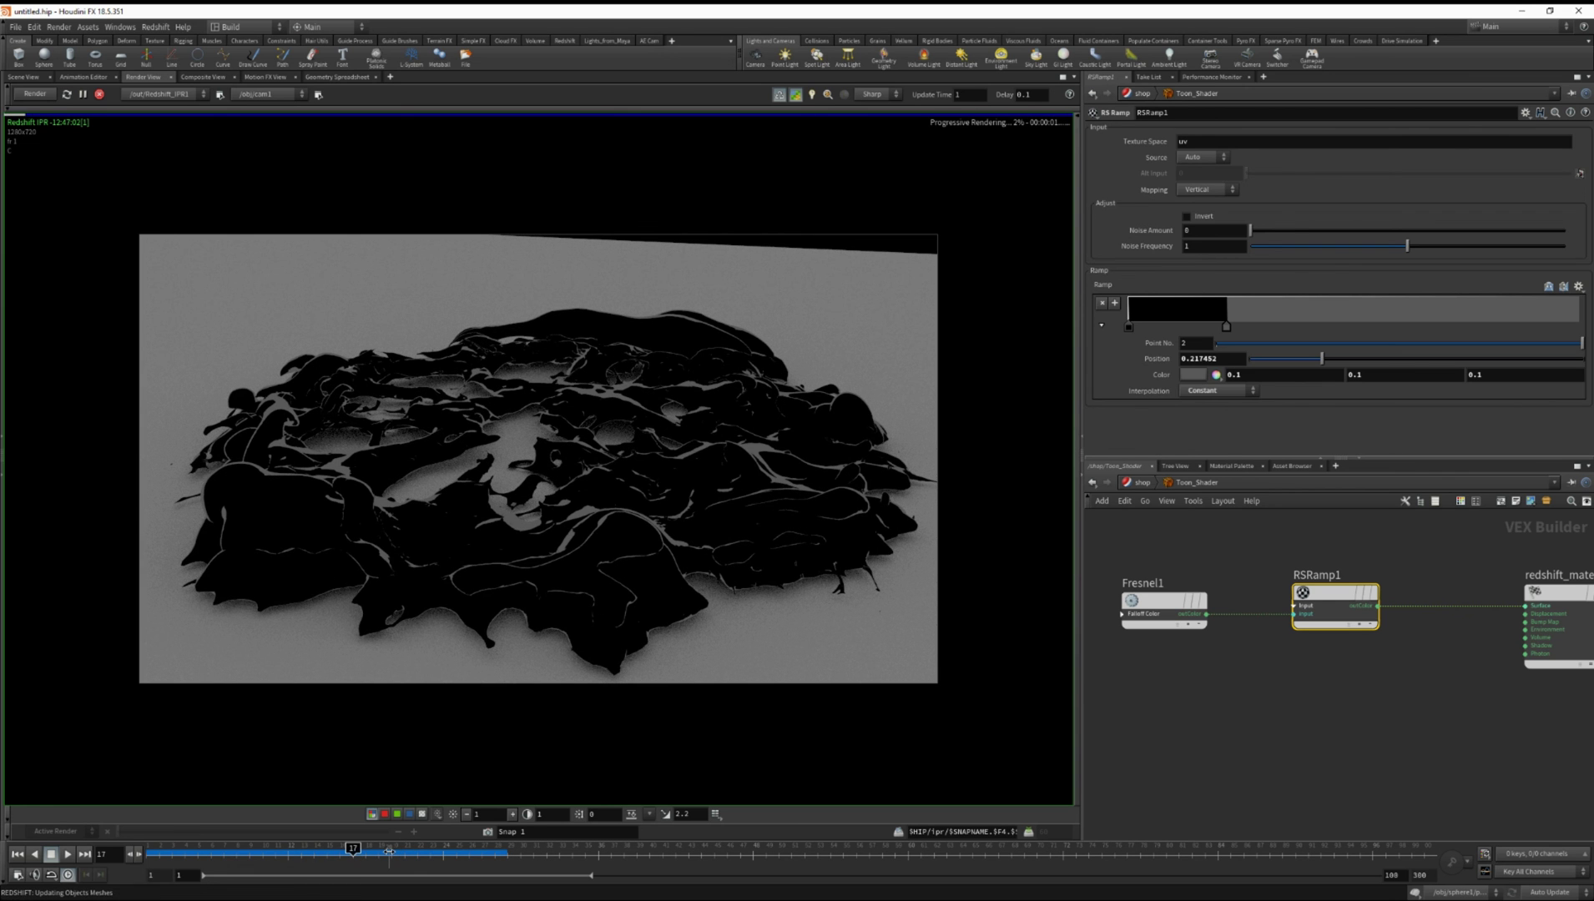
click(390, 853)
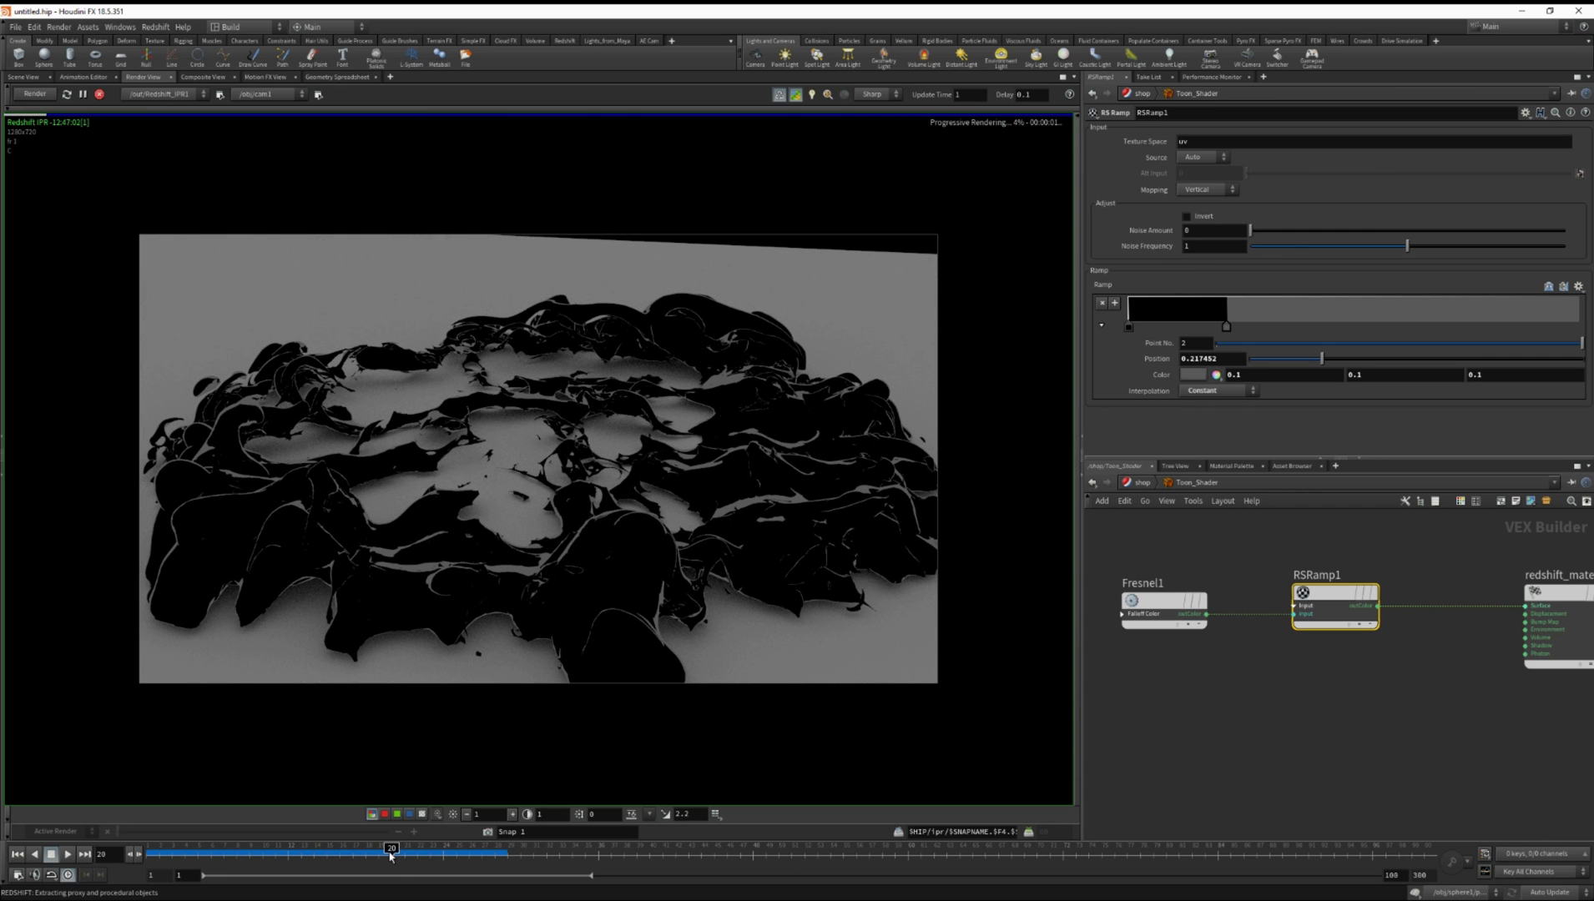